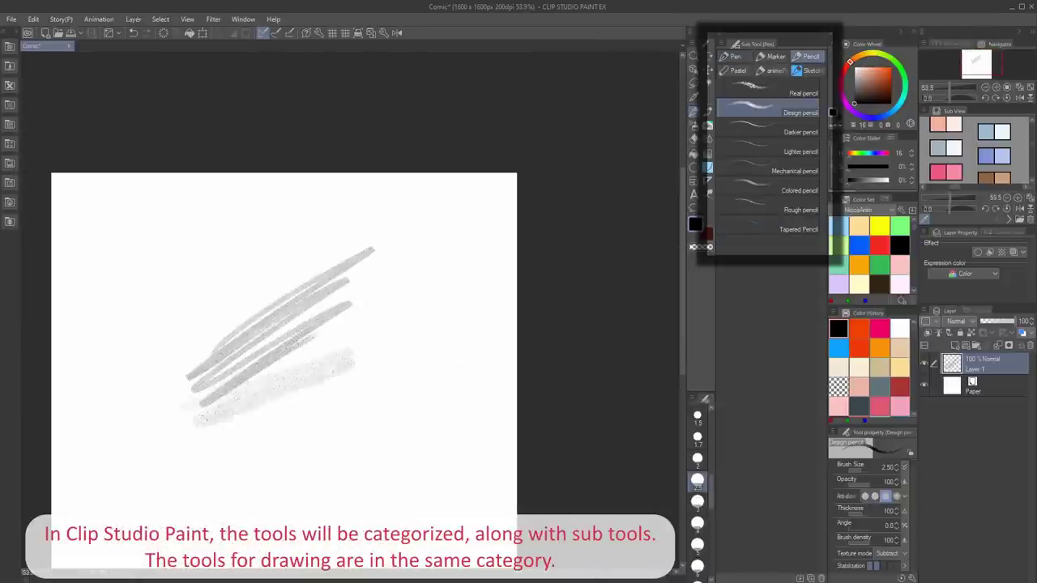
Scribble test strokes across the canvas with the Design pencil and the Real pencil
drag(202, 418, 343, 425)
mouse_move(291, 382)
mouse_down()
mouse_move(268, 413)
mouse_move(276, 507)
mouse_up()
click(797, 91)
drag(362, 421, 415, 480)
scroll(413, 423, up, 2)
drag(426, 343, 433, 498)
drag(436, 431, 520, 509)
Scribble test strokes with the Darker pencil and the Lighter pencil, using brush size 1.5 for the Lighter pencil
click(785, 129)
drag(397, 291, 507, 417)
click(784, 149)
drag(335, 311, 421, 276)
mouse_move(344, 264)
mouse_down()
mouse_move(447, 402)
mouse_move(434, 513)
mouse_up()
click(699, 420)
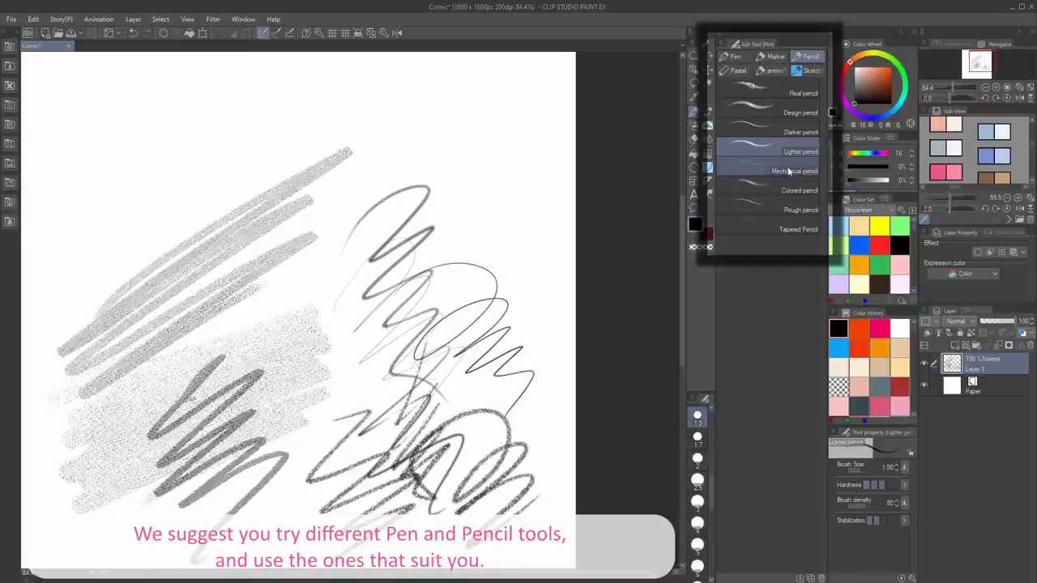
Draw looping test strokes over the scribbles with the Mechanical pencil, setting its brush size to 1.5
click(789, 171)
drag(300, 308, 393, 441)
click(697, 418)
drag(359, 351, 454, 458)
Shade light test strokes above and beside the scribbles with the Colored pencil
click(789, 191)
drag(503, 366, 381, 489)
drag(442, 141, 359, 198)
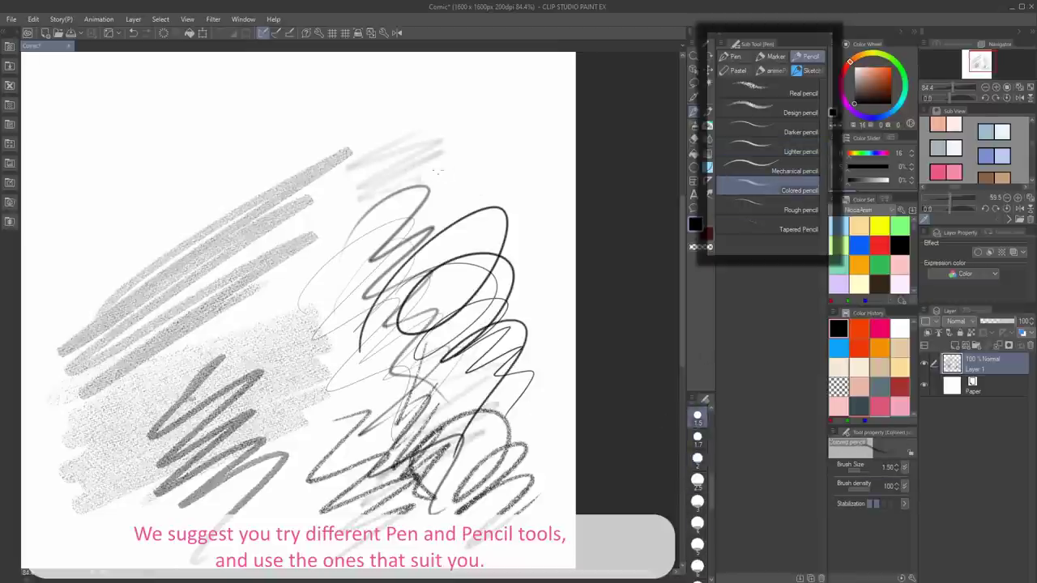
drag(525, 148, 374, 230)
Draw diagonal test strokes over the shaded area with the Rough pencil
click(790, 209)
drag(130, 219, 316, 122)
drag(105, 268, 267, 113)
drag(121, 405, 332, 170)
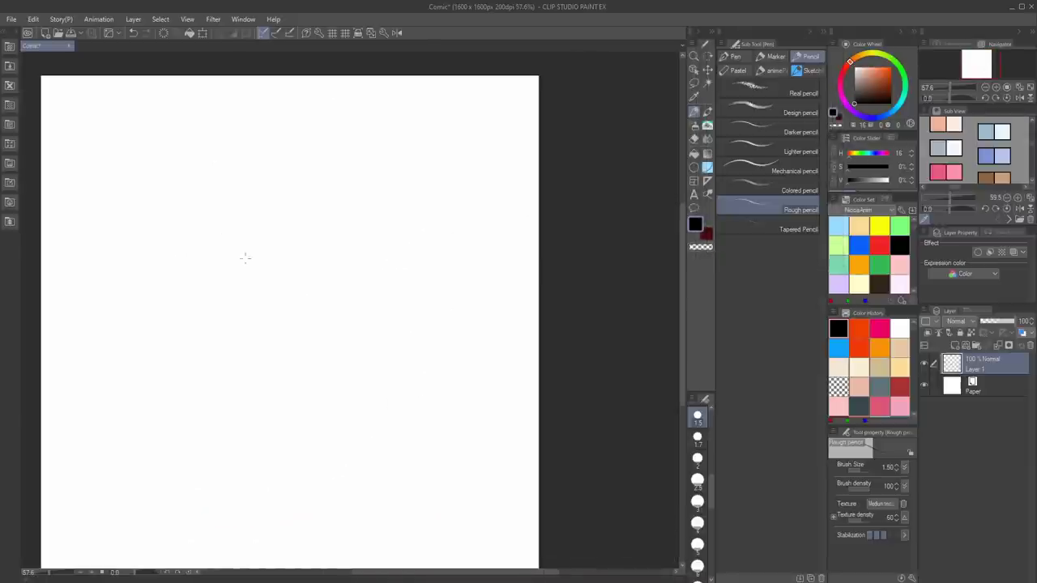
Sketch the character's head as a large rough circle on the blank canvas with the Rough pencil
drag(201, 260, 202, 325)
drag(212, 212, 357, 332)
key(e)
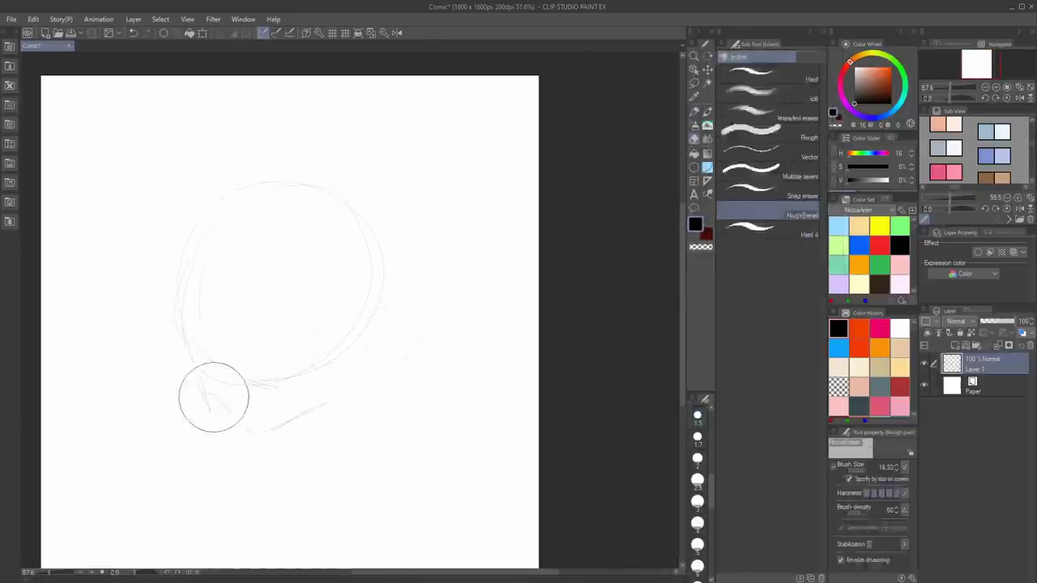
Sketch the face guidelines, chin and hair outline around the head circle with the Rough pencil
key(p)
drag(203, 329, 369, 345)
drag(275, 251, 253, 422)
drag(217, 445, 136, 465)
mouse_move(291, 454)
mouse_down()
mouse_move(340, 477)
mouse_move(372, 348)
mouse_up()
drag(387, 340, 377, 220)
Ink the jawline over the pencil sketch with the Tapered pen
click(733, 56)
click(769, 230)
scroll(354, 324, up, 3)
drag(129, 340, 241, 502)
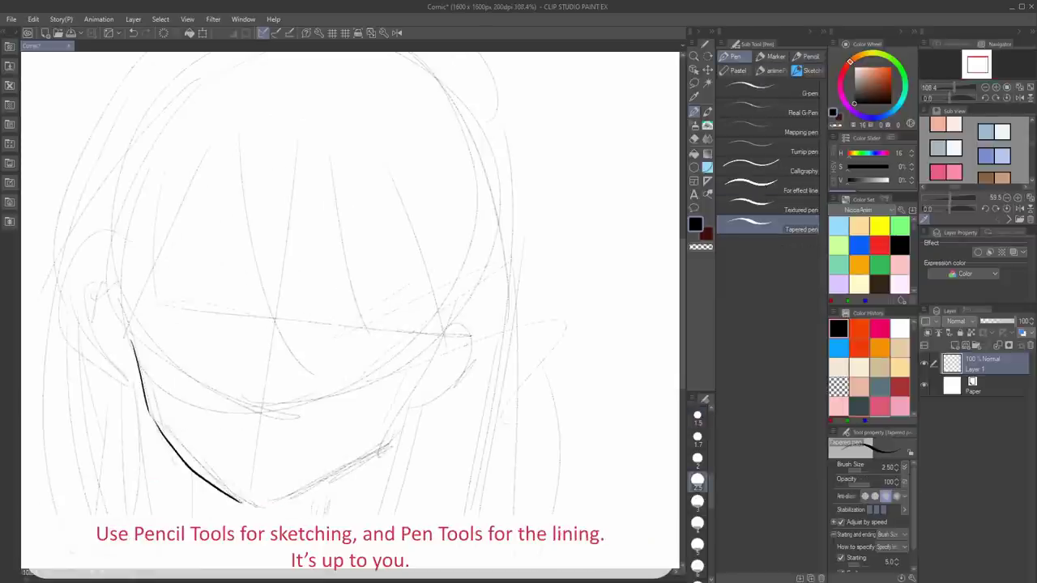
Ink the eyebrows, upper eyelids and eye details over the sketch with the Tapered pen
drag(348, 362, 376, 371)
drag(323, 295, 407, 291)
drag(324, 324, 361, 342)
drag(241, 320, 272, 338)
drag(226, 318, 188, 327)
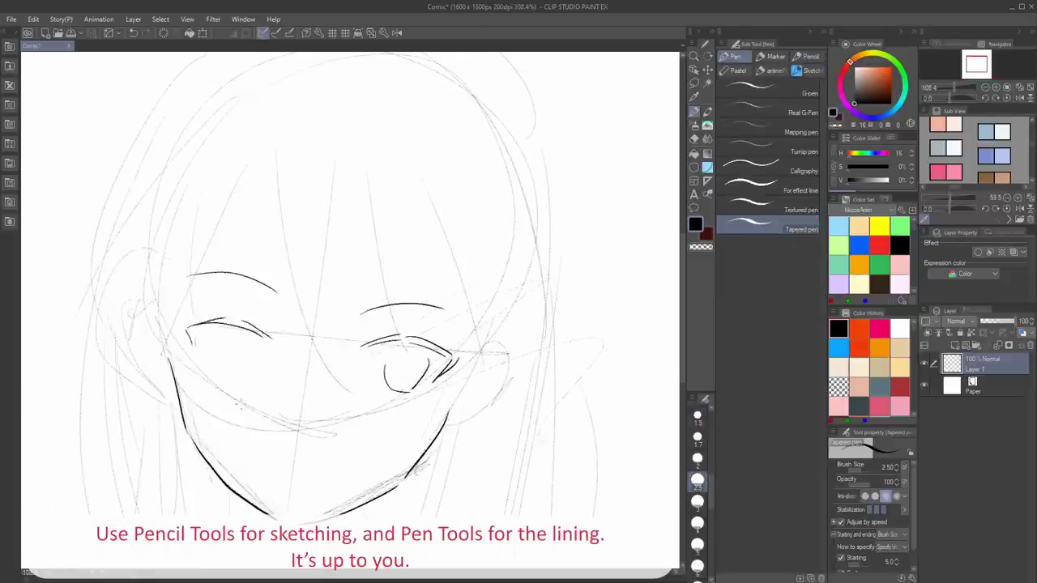
drag(262, 106, 277, 371)
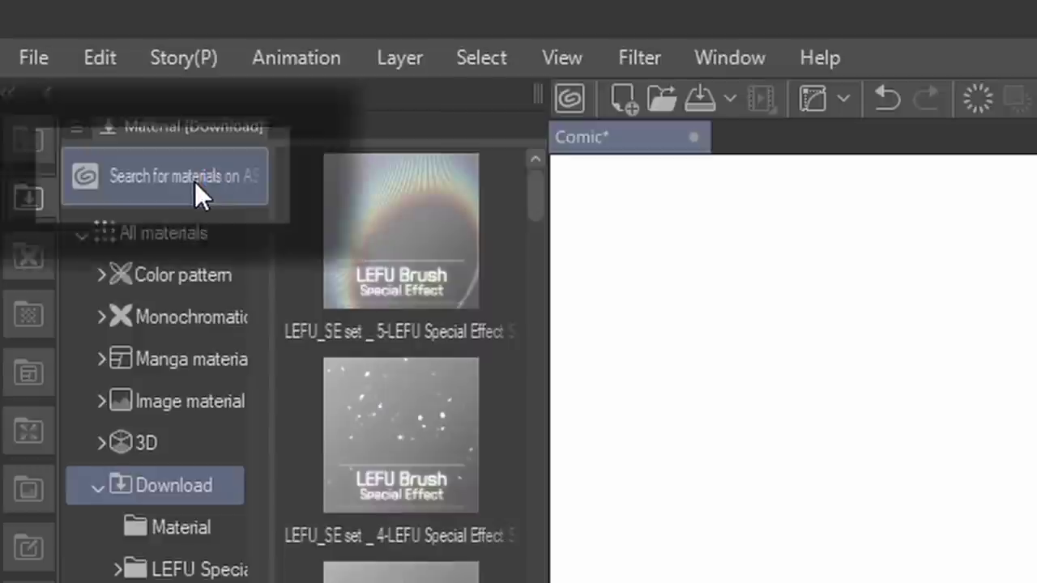
Search Clip Studio Assets for "pen" and look through the resulting brushes
click(216, 193)
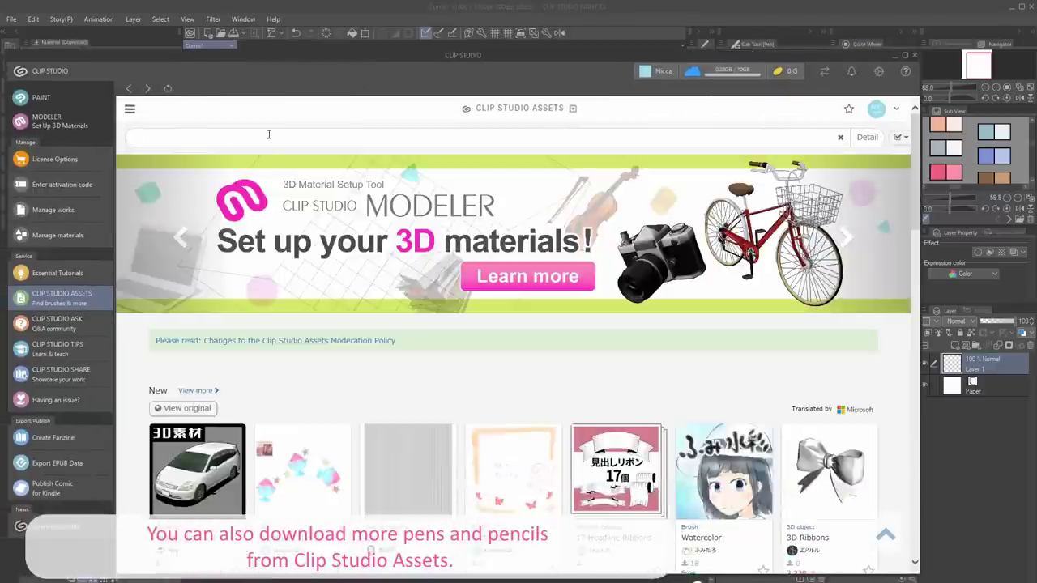
click(269, 134)
text(pen)
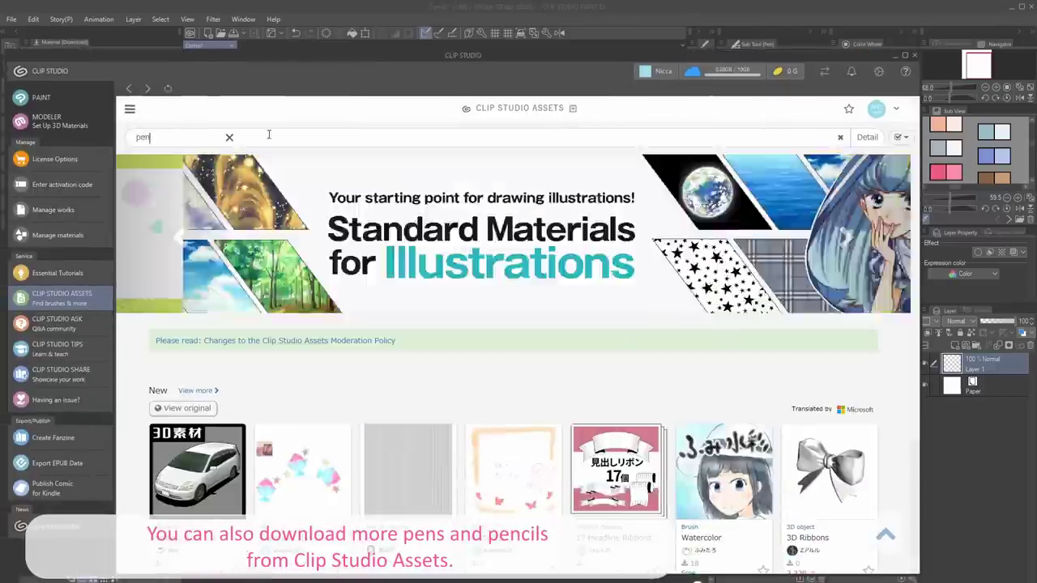
key(Return)
scroll(913, 392, down, 10)
drag(913, 392, 913, 545)
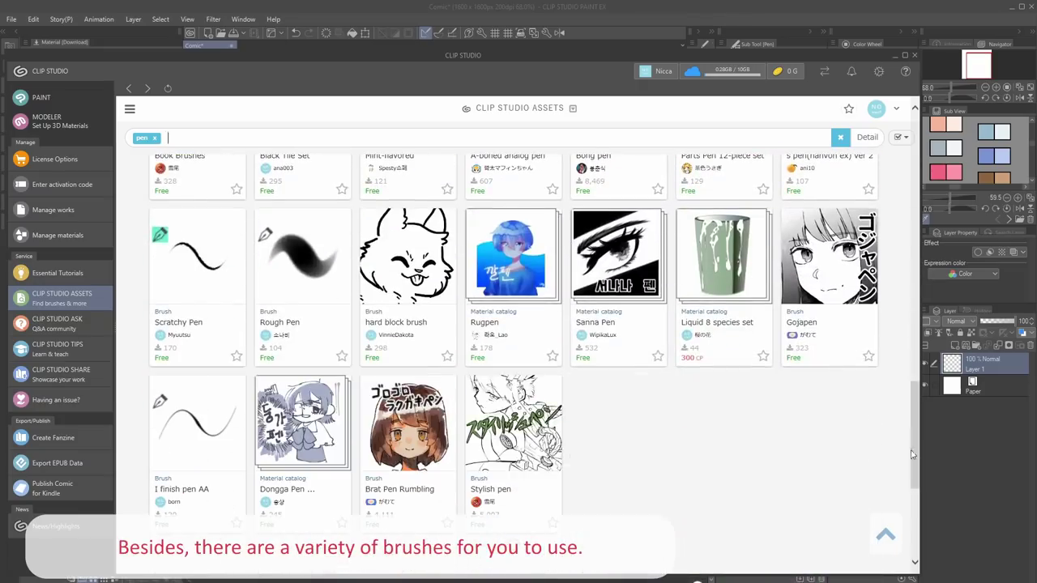
Open the Stylish pen brush's page in Assets, and browse the downloaded brush materials in the drawing program
click(502, 491)
scroll(729, 152, down, 2)
click(728, 152)
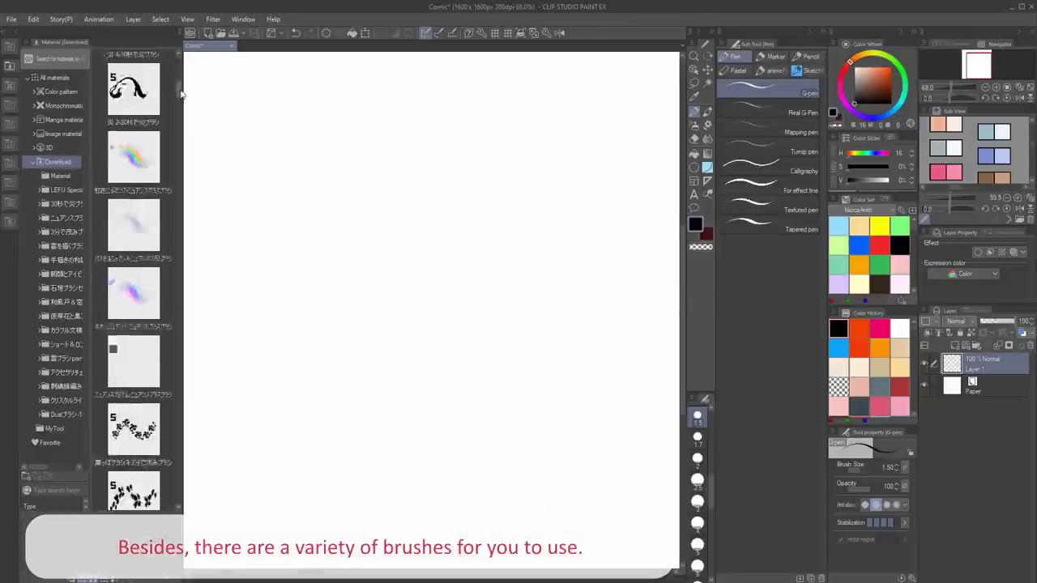
drag(182, 95, 182, 234)
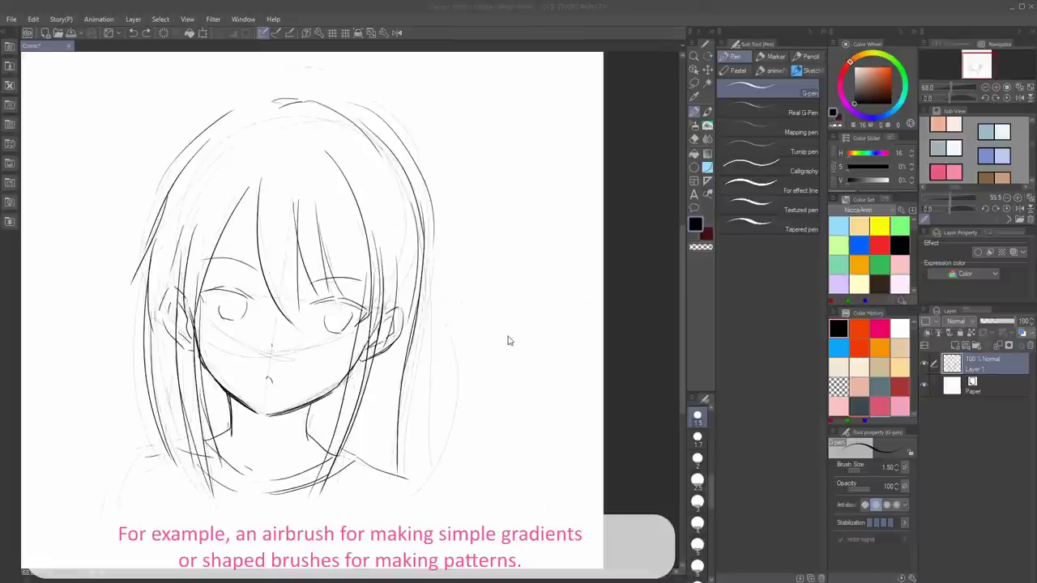
Look at the flower decoration brushes, and paint soft grey test strokes beside the head with the Brush tool
click(706, 126)
click(770, 178)
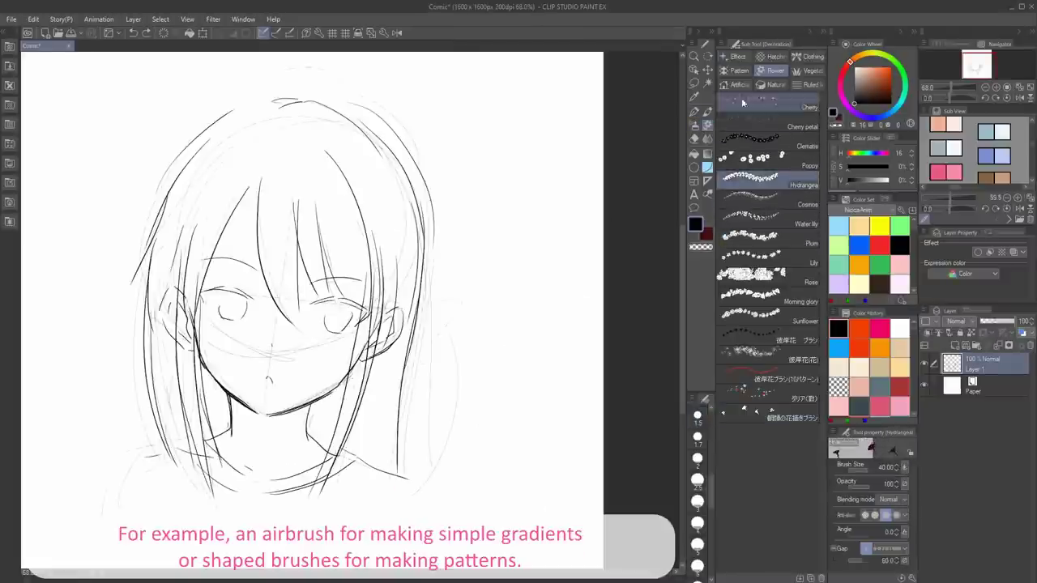
click(707, 111)
drag(490, 235, 516, 330)
click(770, 165)
drag(518, 373, 510, 488)
drag(551, 422, 559, 203)
Paint a textured test stroke beside the head with a brush from the Realistic watercolor group
click(780, 58)
drag(559, 162, 502, 283)
click(723, 168)
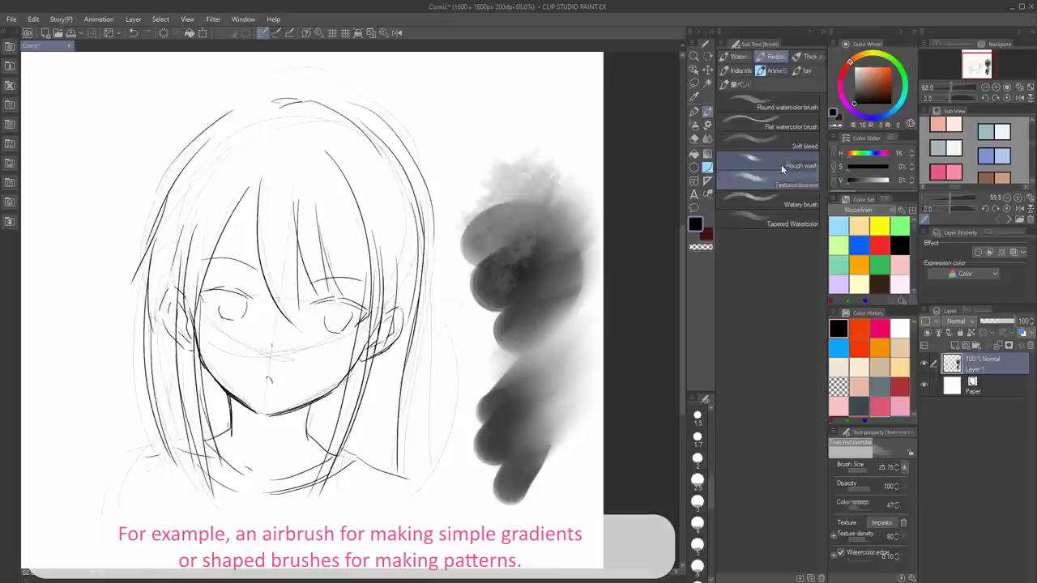
Paint test strokes beside the head with brushes from the Thick paint and India ink groups
click(808, 57)
click(769, 180)
drag(547, 121, 518, 284)
click(740, 72)
drag(569, 284, 558, 496)
Try further brush groups by painting more test strokes in the empty area beside the head
click(774, 72)
click(740, 58)
mouse_move(553, 101)
mouse_down()
mouse_move(486, 283)
mouse_move(539, 389)
mouse_up()
click(773, 58)
click(773, 106)
drag(509, 358, 509, 412)
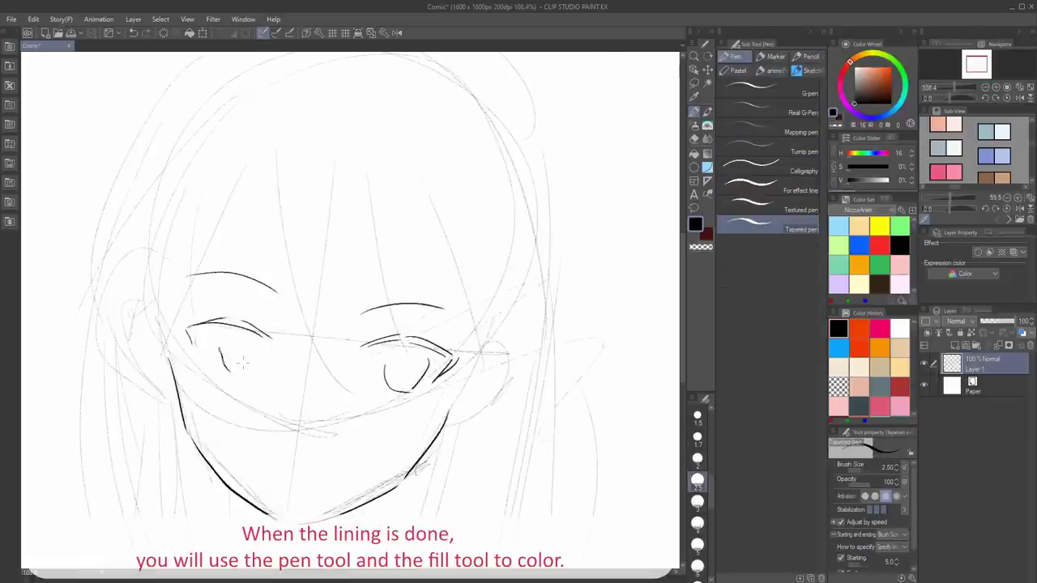
Ink the unfinished iris and the hair's crown, bangs and side outline with the Tapered pen
drag(261, 342, 258, 371)
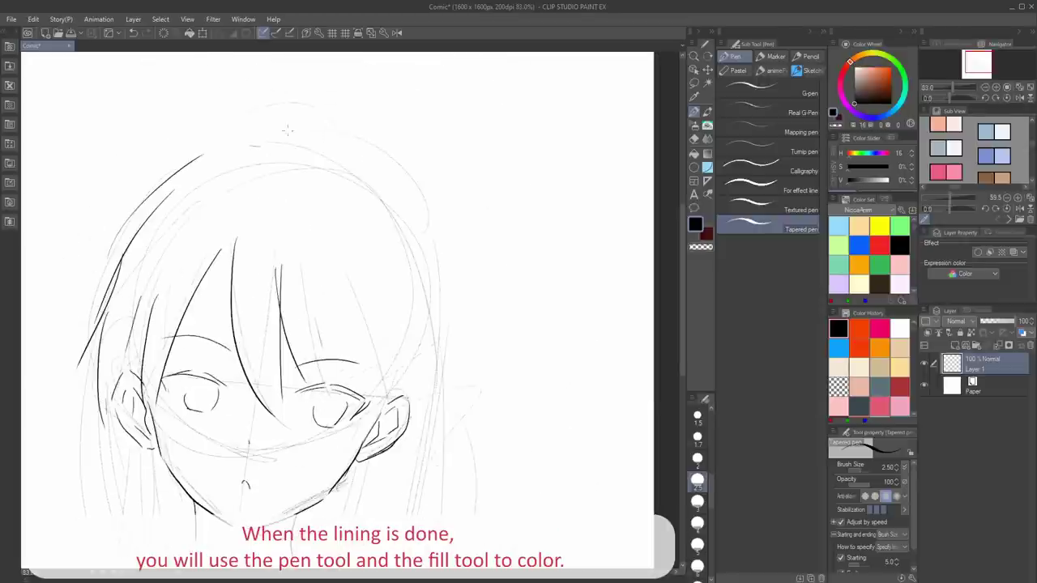
mouse_move(285, 143)
mouse_down()
mouse_move(433, 314)
mouse_move(379, 437)
mouse_up()
drag(400, 333, 395, 428)
drag(149, 397, 164, 465)
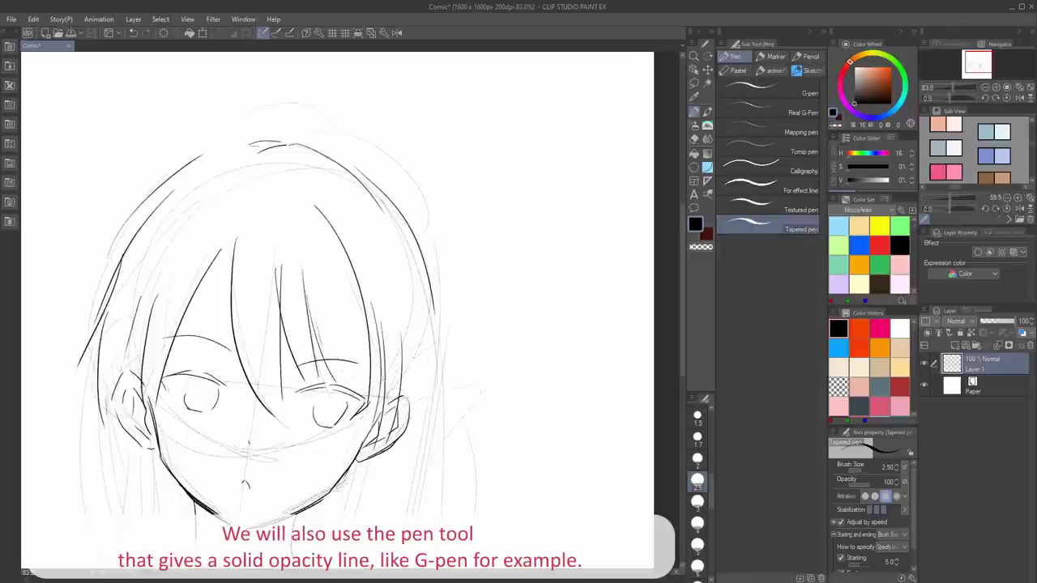
Ink the neck and shoulder lines below the jaw with the Tapered pen
drag(197, 522, 201, 476)
drag(200, 453, 203, 508)
mouse_move(167, 417)
mouse_down()
mouse_move(142, 445)
mouse_move(110, 345)
mouse_up()
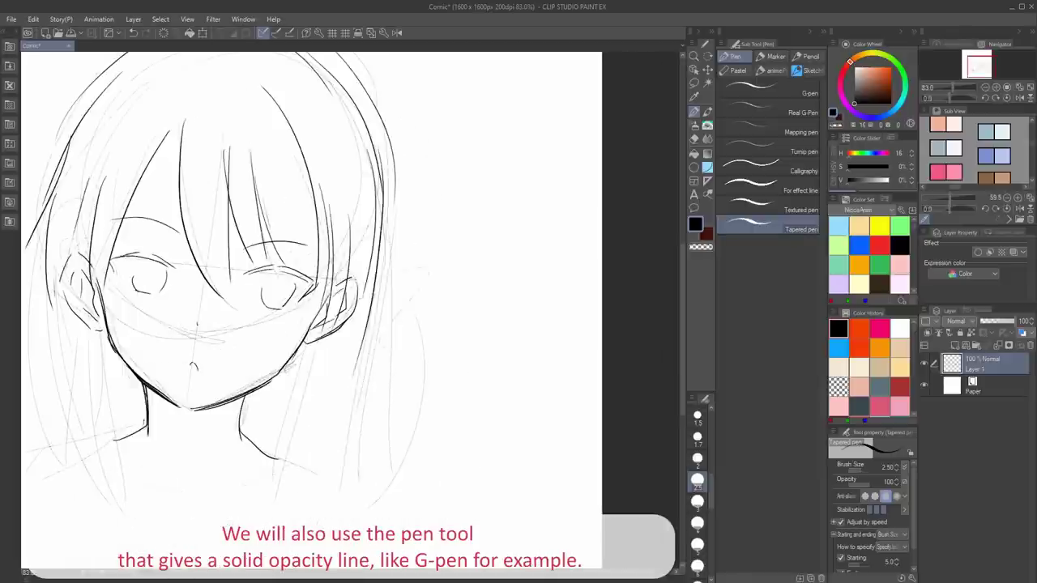
Ink the long hair strands falling on both sides of the face with the Tapered pen
drag(377, 263, 351, 482)
drag(323, 235, 256, 507)
drag(304, 298, 243, 507)
drag(327, 315, 277, 463)
drag(99, 229, 127, 510)
drag(80, 207, 103, 478)
drag(109, 265, 134, 475)
drag(105, 455, 142, 488)
drag(92, 230, 85, 427)
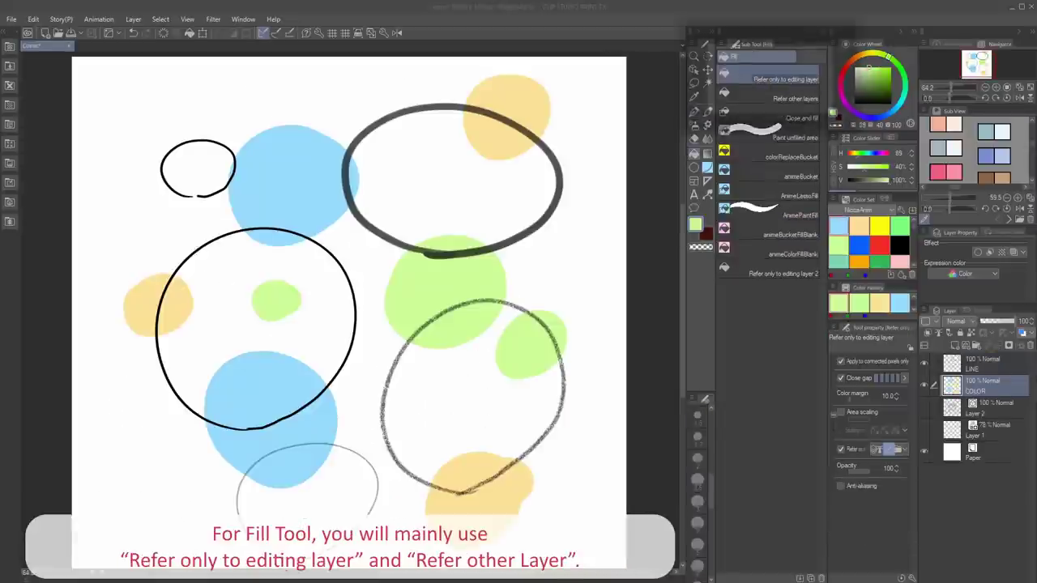
Hide the LINE layer so only the colored shapes of the COLOR layer are shown
click(925, 364)
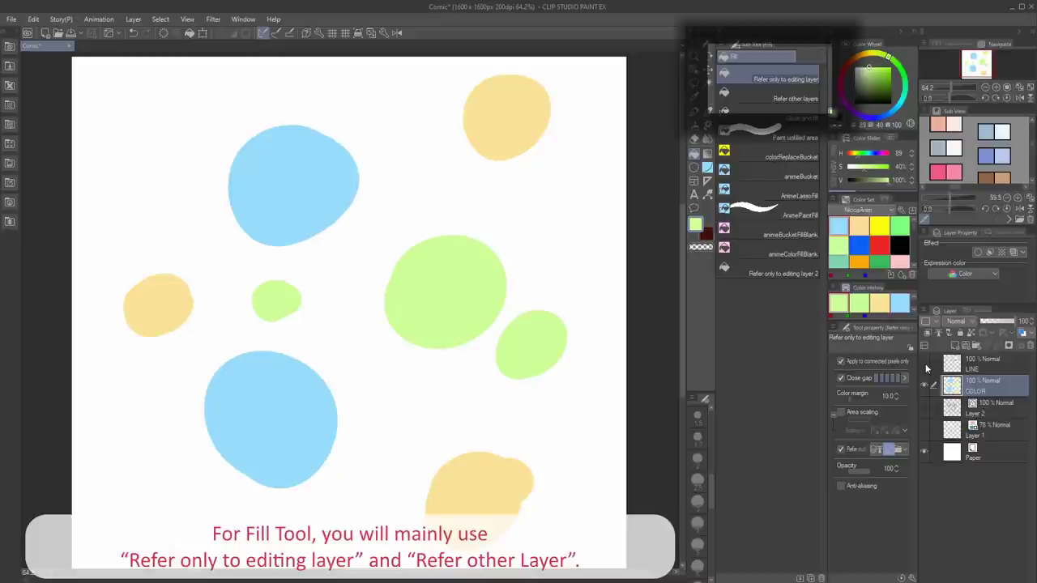
click(924, 364)
click(924, 364)
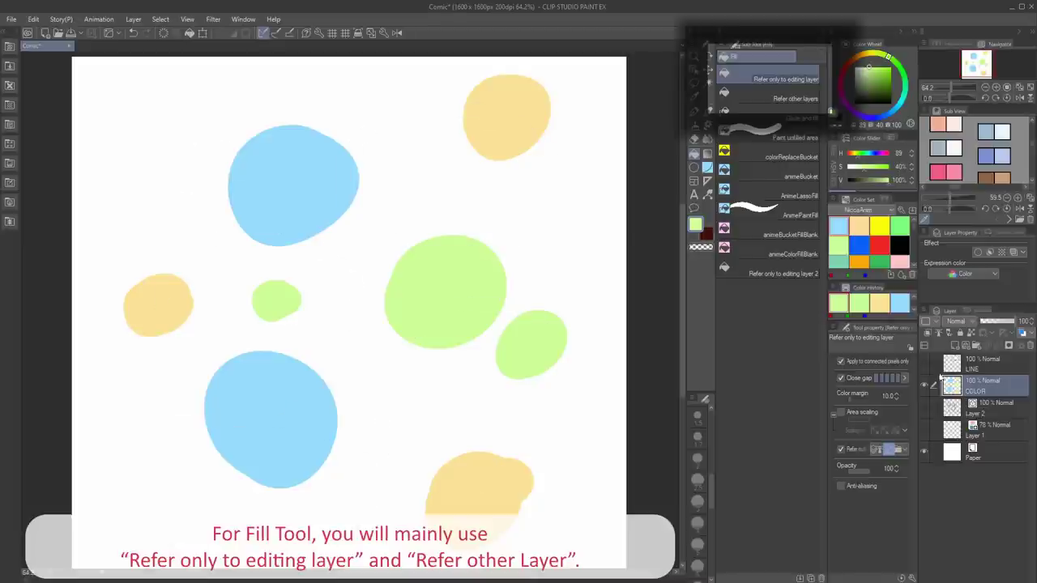
Try crimson fills on the lower blue shape and the large green shape with Apply to connected pixels only enabled, undoing each fill
click(845, 362)
mouse_move(368, 438)
mouse_down()
mouse_move(370, 418)
mouse_move(371, 429)
mouse_up()
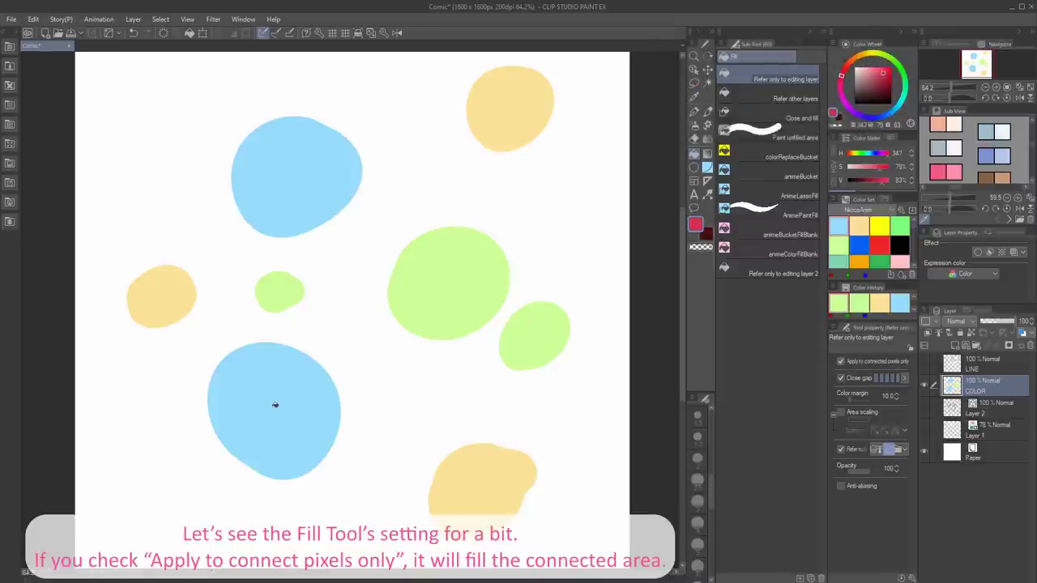
click(282, 405)
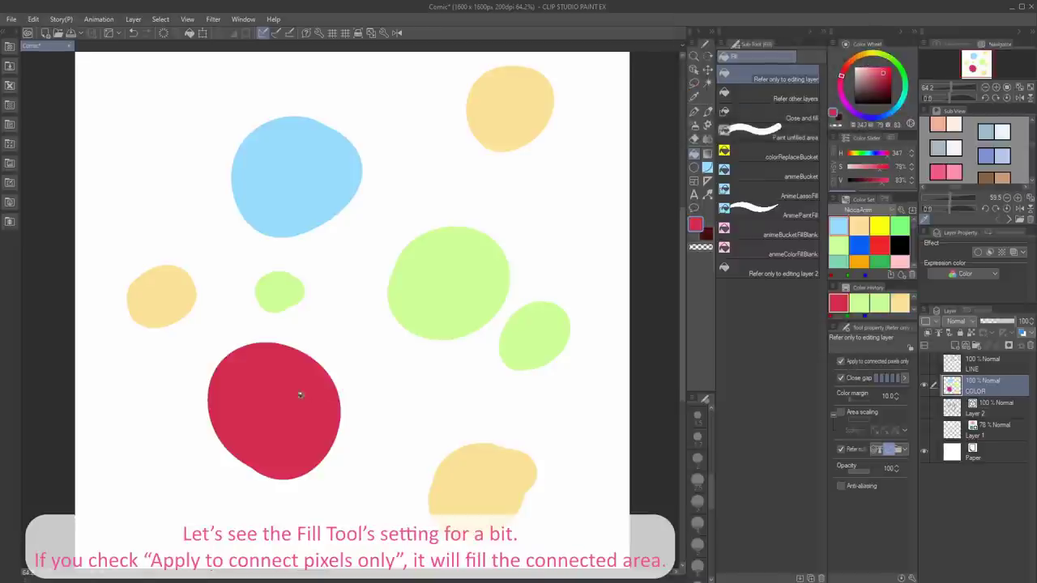
key(ctrl+z)
click(443, 286)
key(ctrl+z)
Try connected-pixel crimson fills on the two right-hand green shapes and the lower yellow shape, and undo all three
click(541, 329)
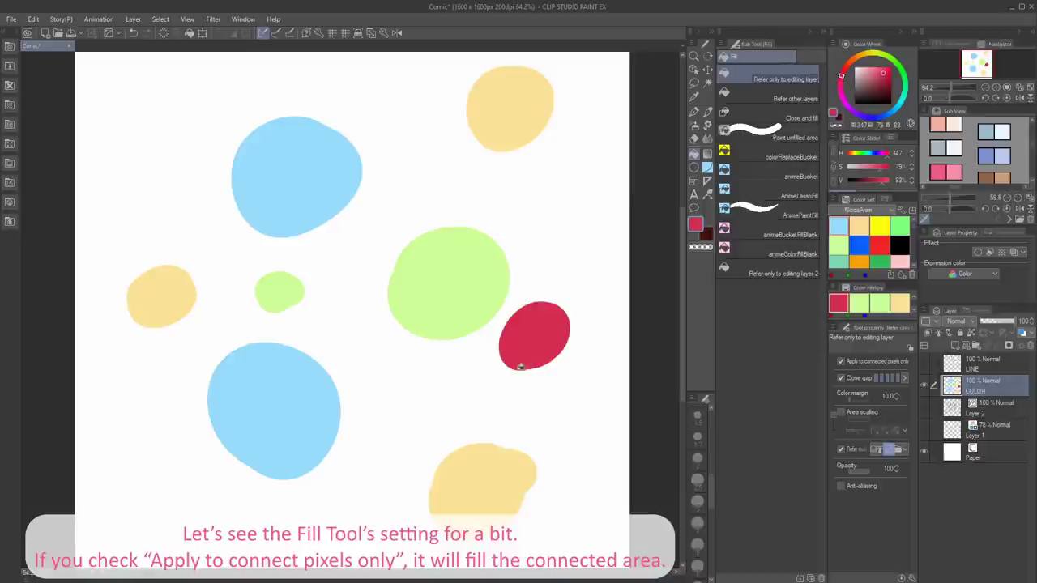
click(486, 468)
click(473, 285)
key(ctrl+z)
key(ctrl+z)
key(ctrl+z)
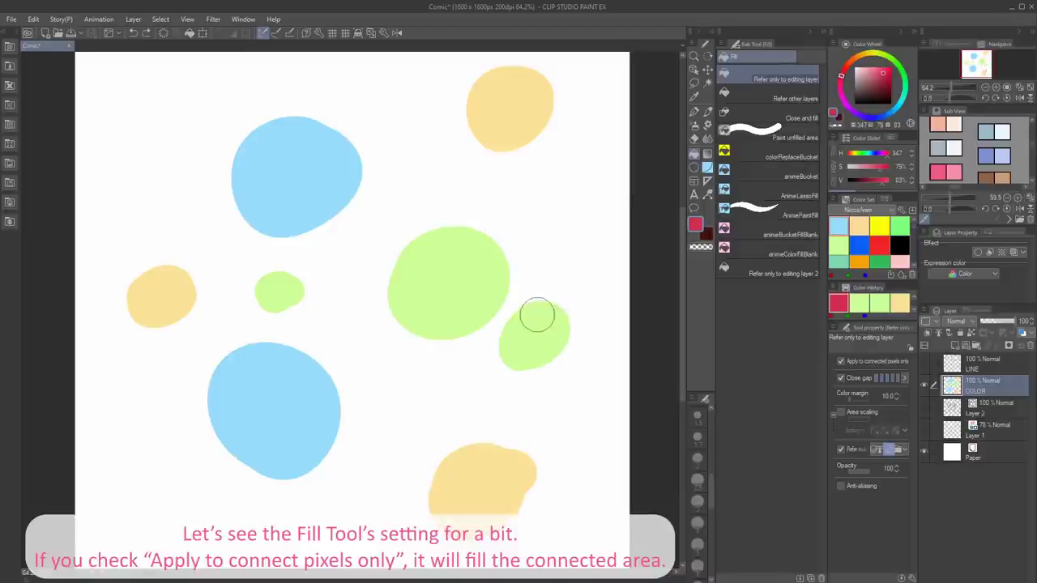
Try connected-pixel crimson fills on the upper yellow shape and the smallest green shape, and undo both
click(520, 115)
click(275, 285)
key(ctrl+z)
key(ctrl+z)
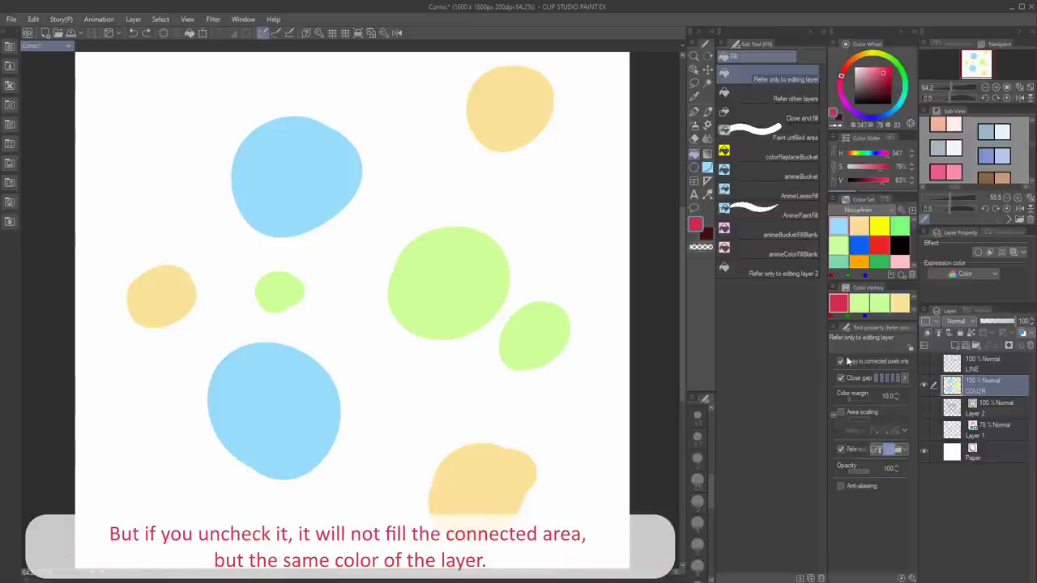
With Apply to connected pixels only disabled, try filling all blue, green and yellow shapes by color in crimson, undoing the fills
click(271, 400)
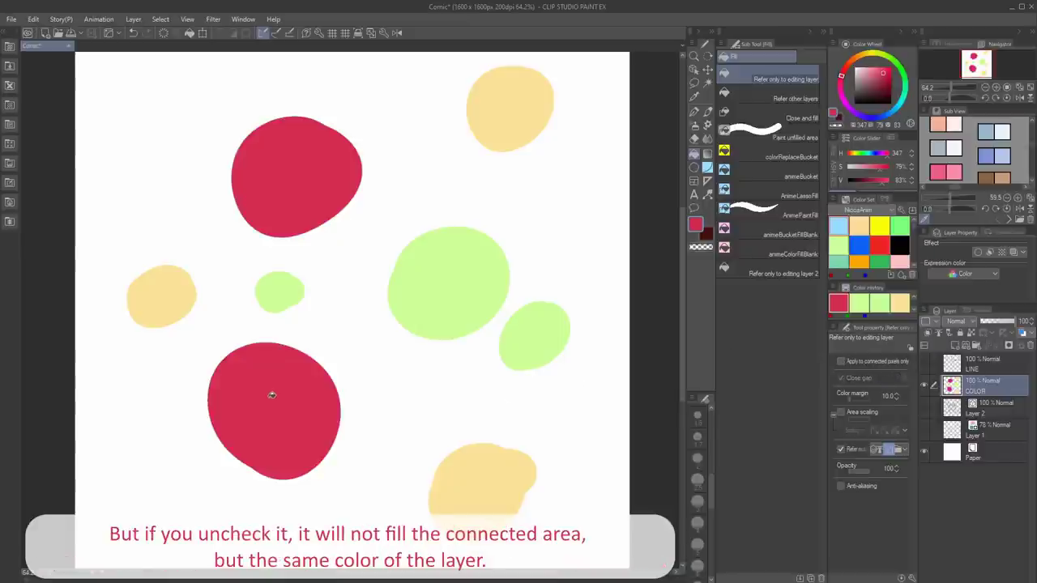
click(453, 294)
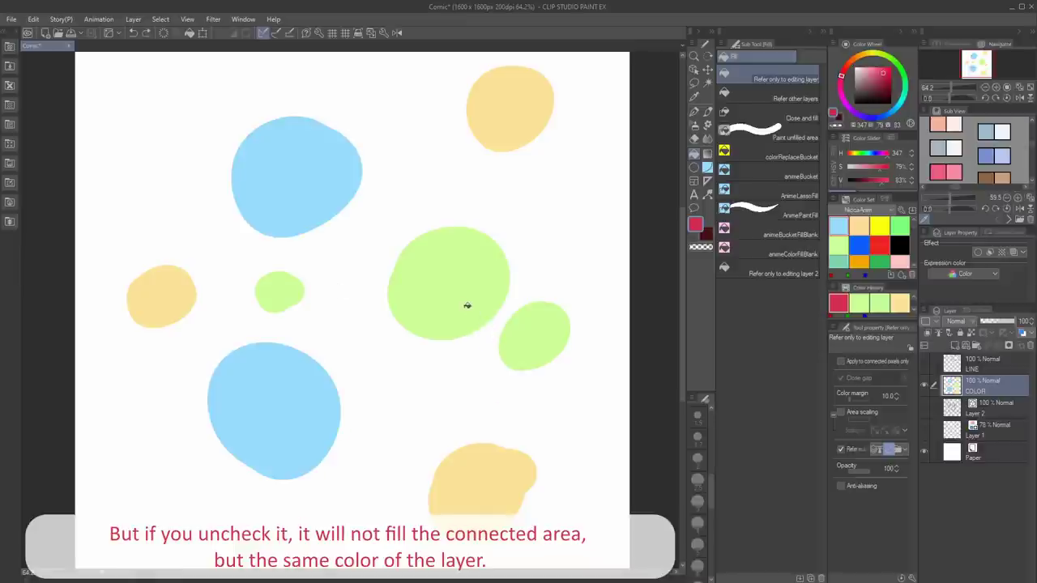
click(467, 306)
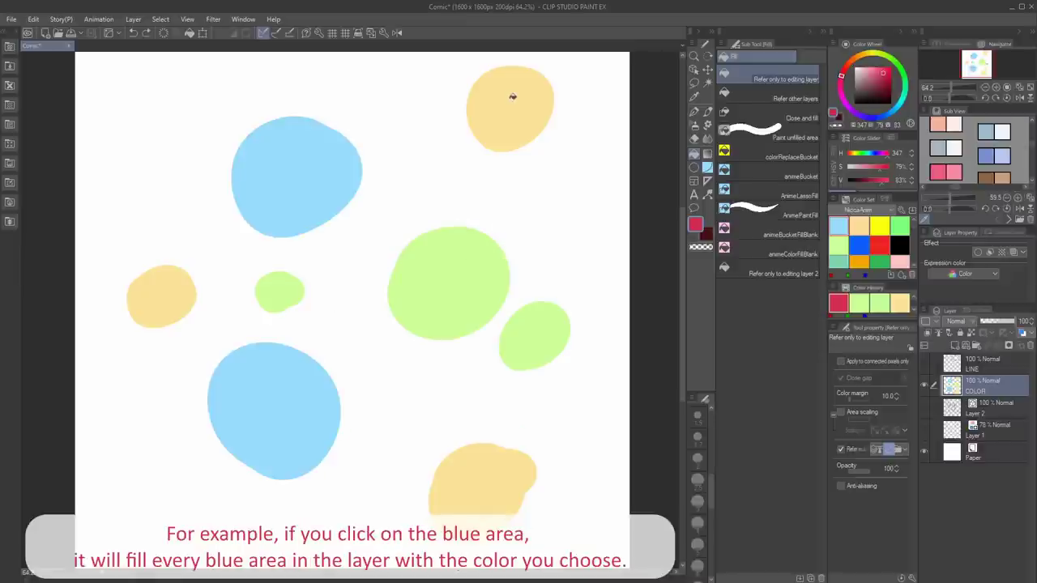
click(512, 96)
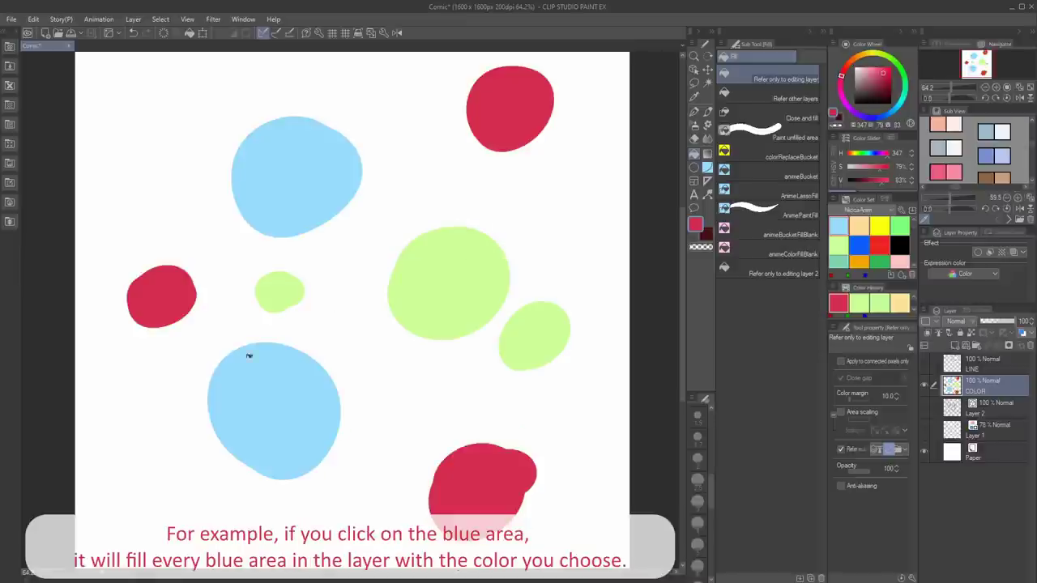
key(ctrl+z)
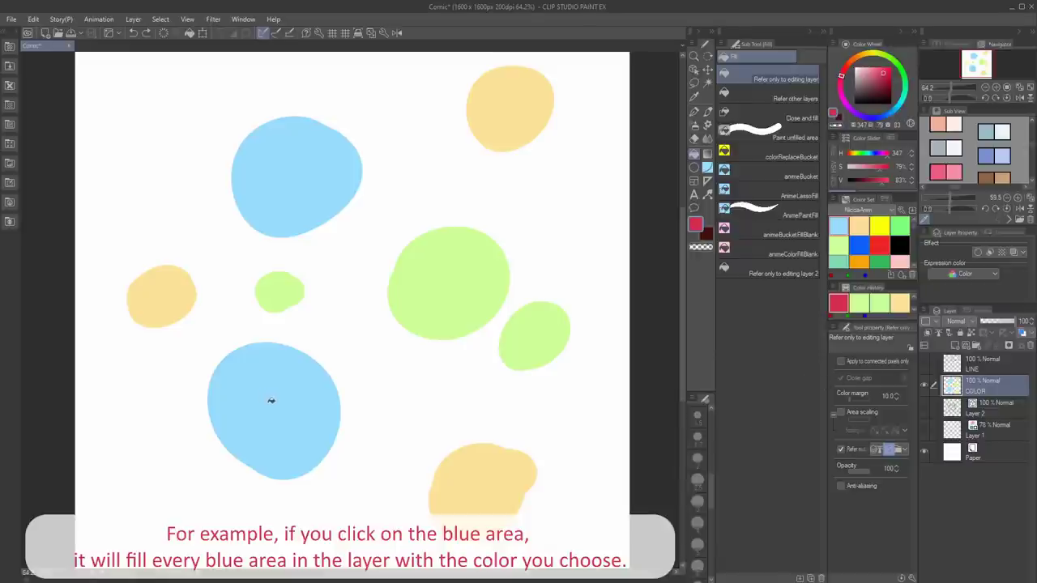
Try the same-color crimson fill again on the blue shapes and the green shapes, and undo both fills
click(271, 396)
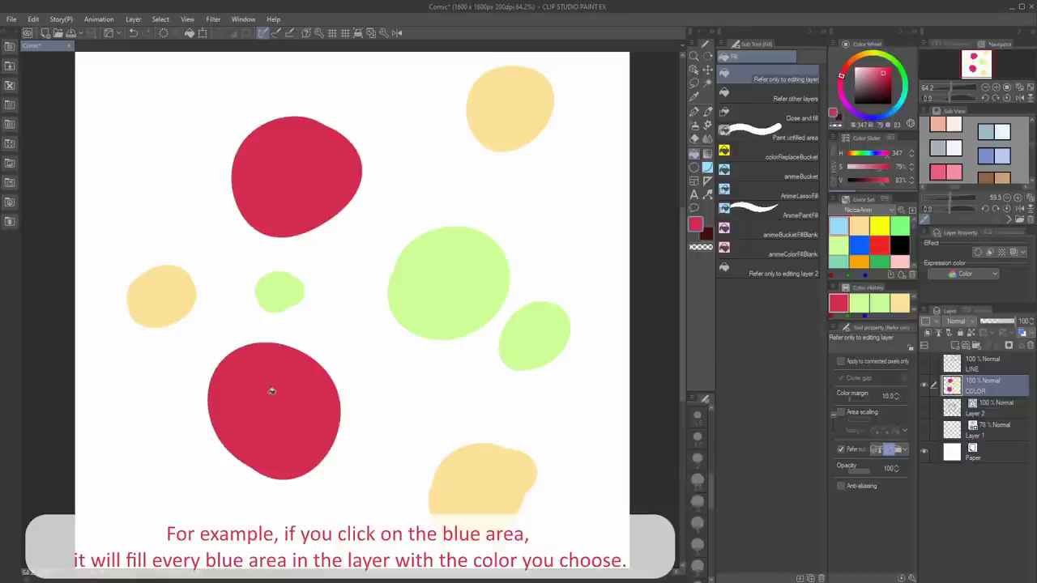
click(438, 293)
key(ctrl+z)
key(ctrl+z)
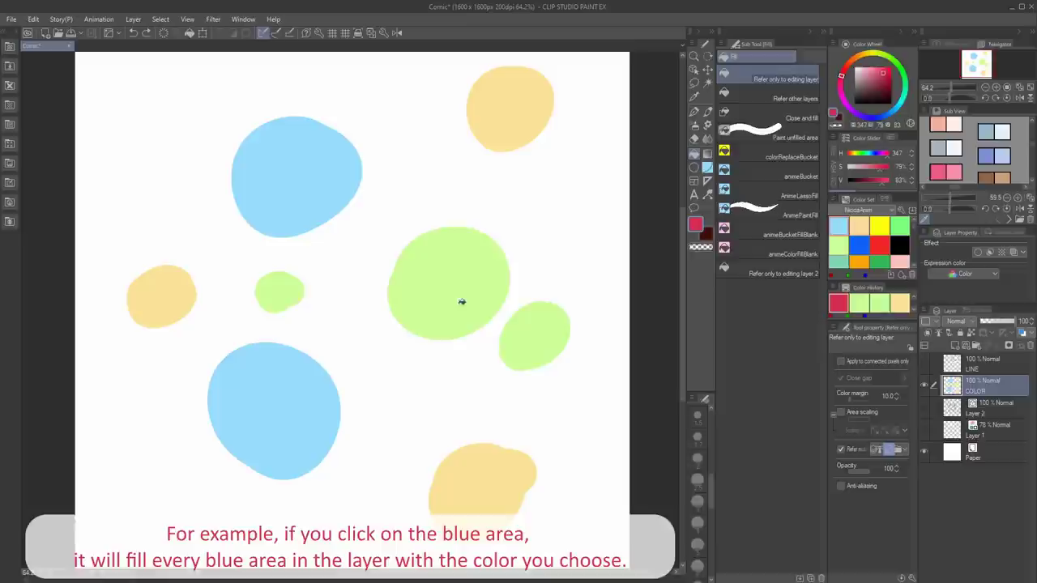
Try filling all green shapes in crimson, undo it, and apply the same-color fill to the yellow shapes
click(463, 301)
key(ctrl+z)
click(512, 96)
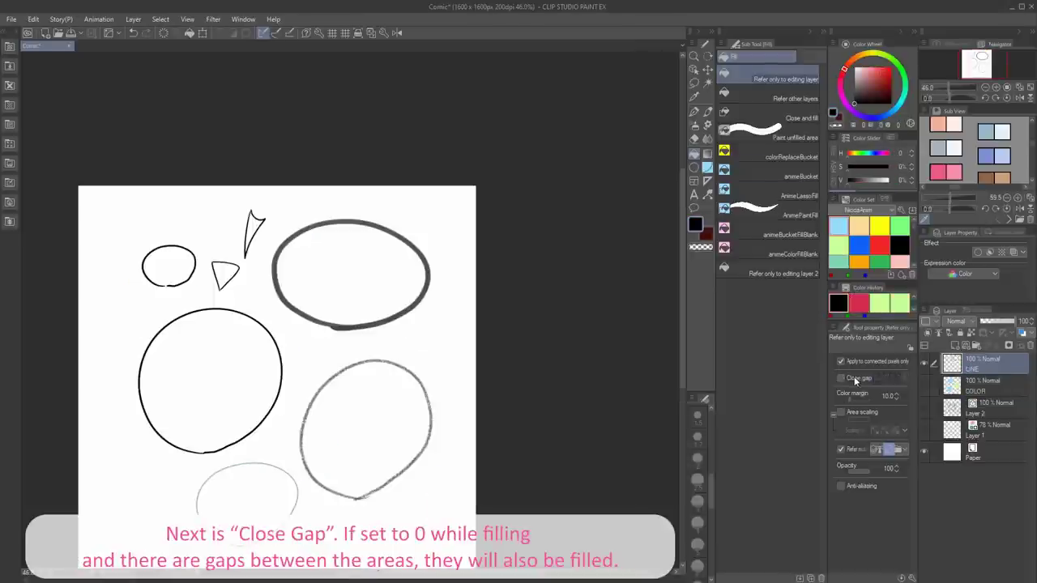
Turn off Close gap and fill the small open circle on the LINE layer with pure red
click(856, 377)
mouse_move(175, 285)
mouse_down()
mouse_move(203, 282)
mouse_move(203, 393)
mouse_up()
drag(876, 79, 891, 68)
mouse_move(170, 357)
mouse_down()
mouse_move(202, 354)
mouse_move(216, 388)
mouse_up()
click(201, 355)
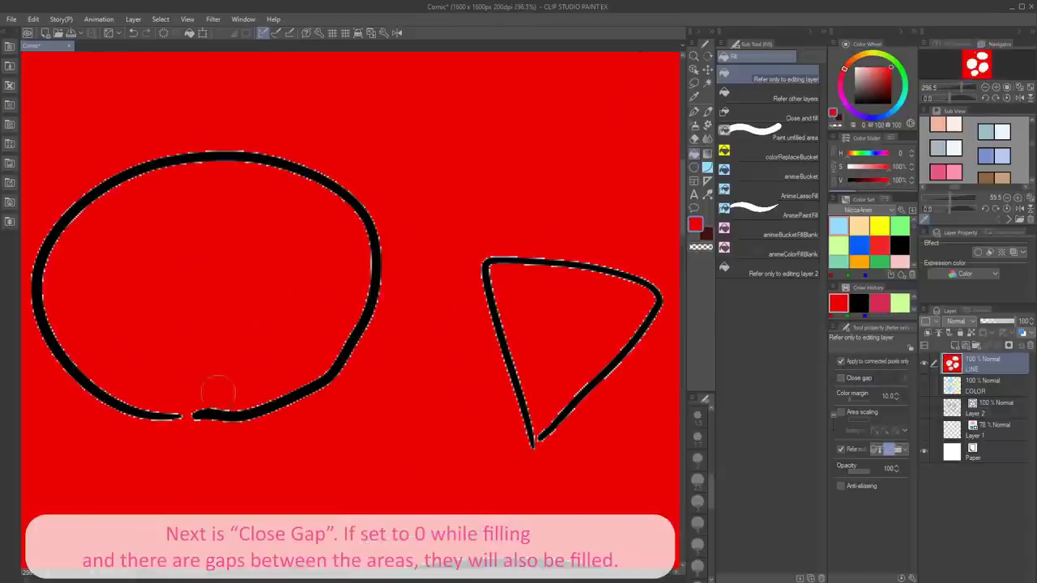
Undo the small circle's fill, then try filling the triangle and the narrow curved shape in red with Close gap off, undoing each fill
key(ctrl+z)
drag(573, 365, 495, 374)
click(536, 373)
key(ctrl+z)
drag(541, 359, 489, 382)
click(564, 236)
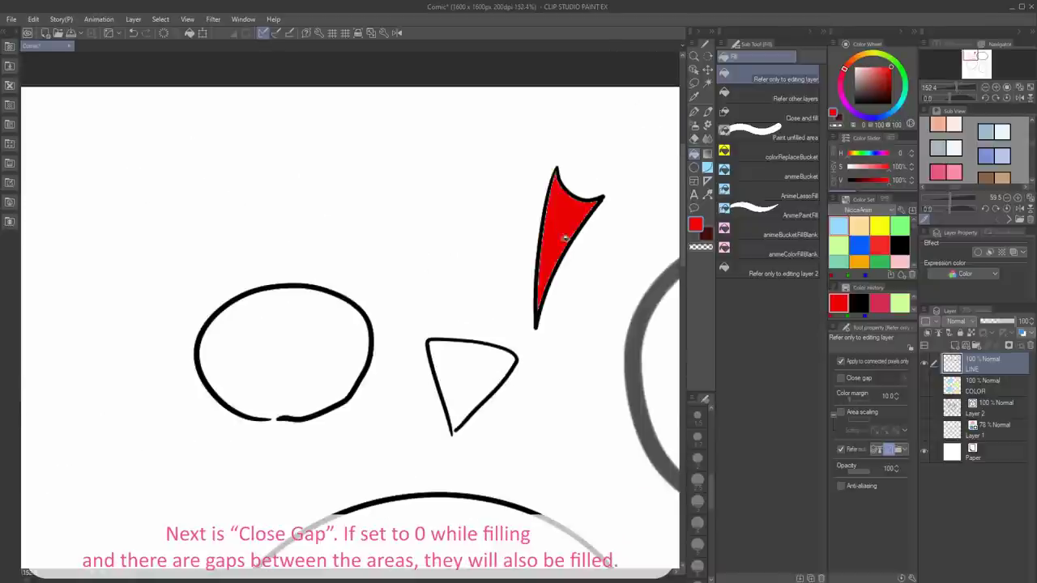
key(ctrl+z)
Try filling the large black-outlined circle below in red, still with Close gap off
drag(521, 334, 496, 322)
click(544, 541)
drag(541, 475, 463, 430)
scroll(463, 430, up, 10)
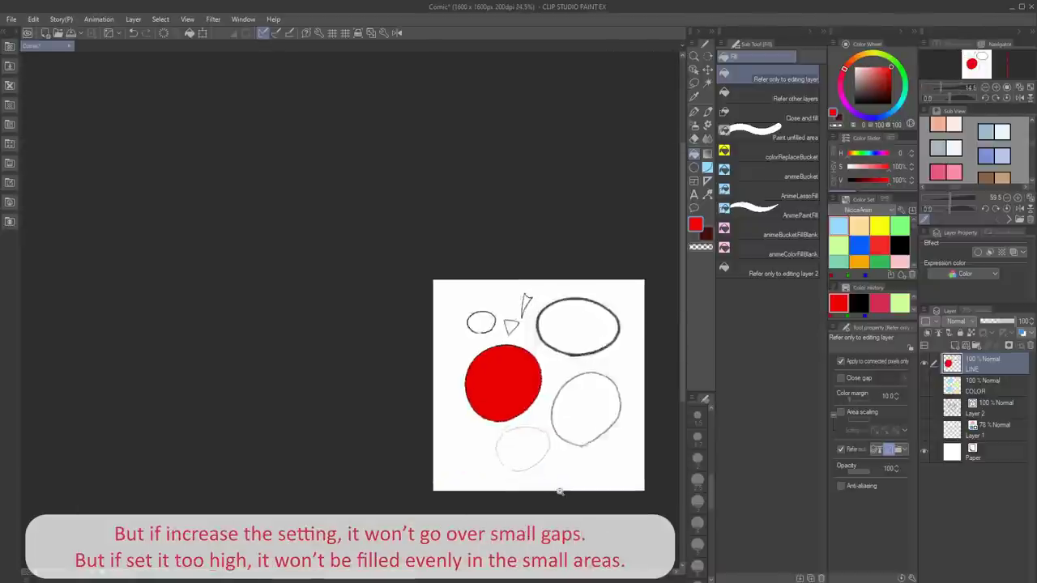
Turn on Close gap with a raised level and try red fills on the small open circle, triangle and narrow curved shape, undoing them
click(844, 377)
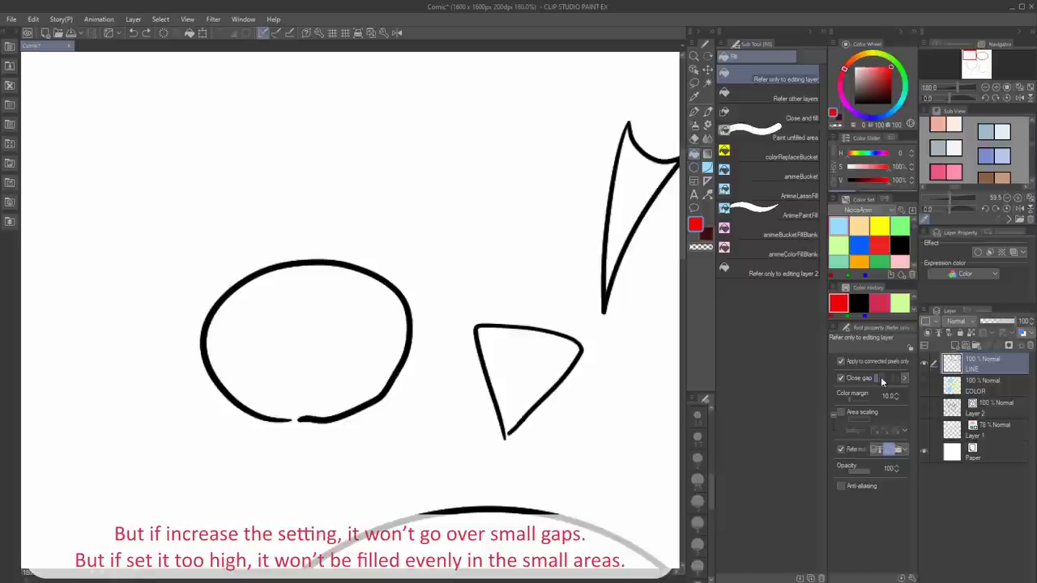
click(330, 375)
drag(521, 373, 449, 410)
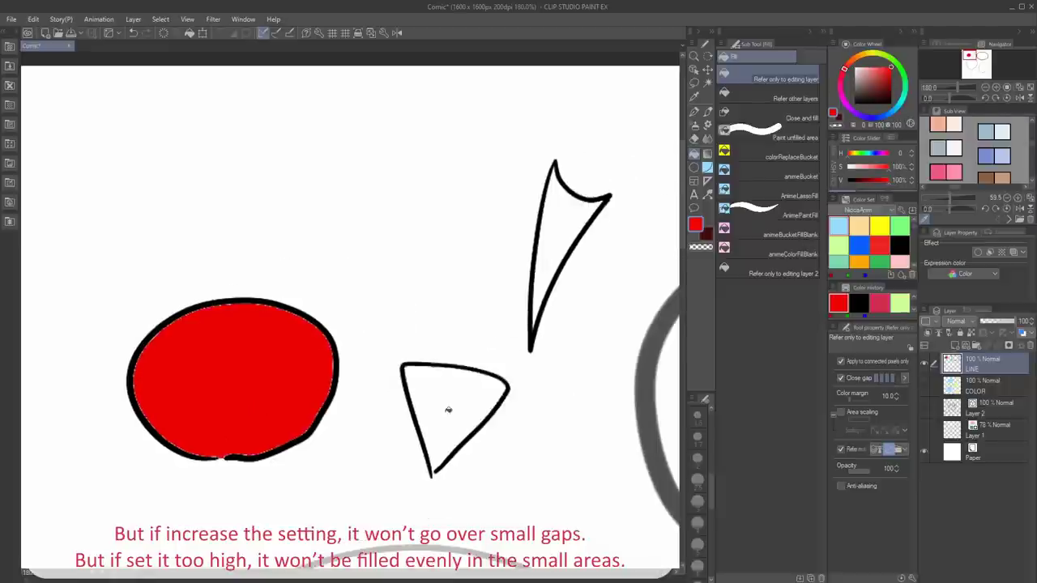
click(450, 421)
drag(560, 226, 494, 302)
click(494, 302)
key(ctrl+z)
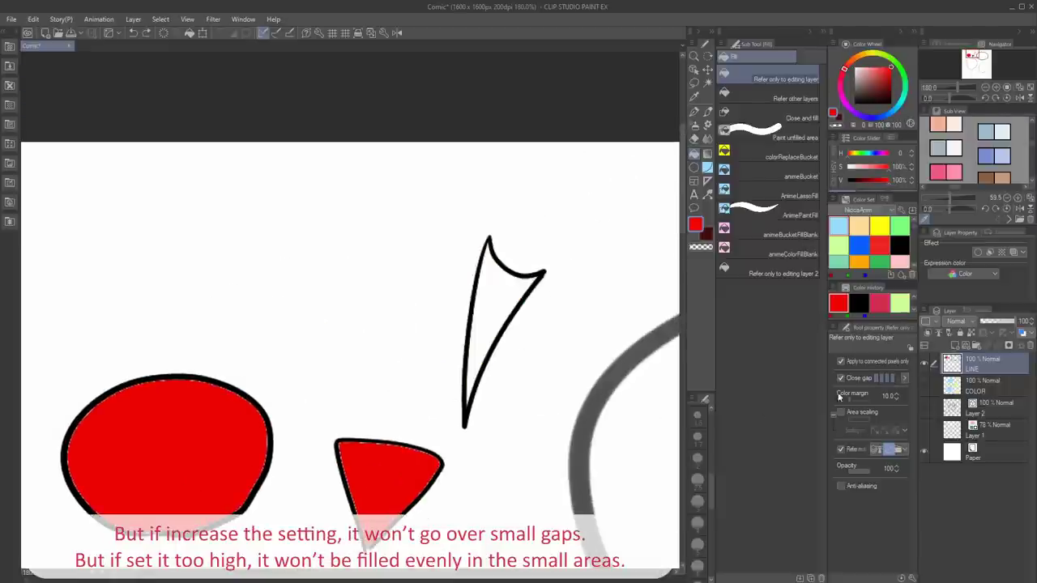
key(ctrl+z)
key(ctrl+z)
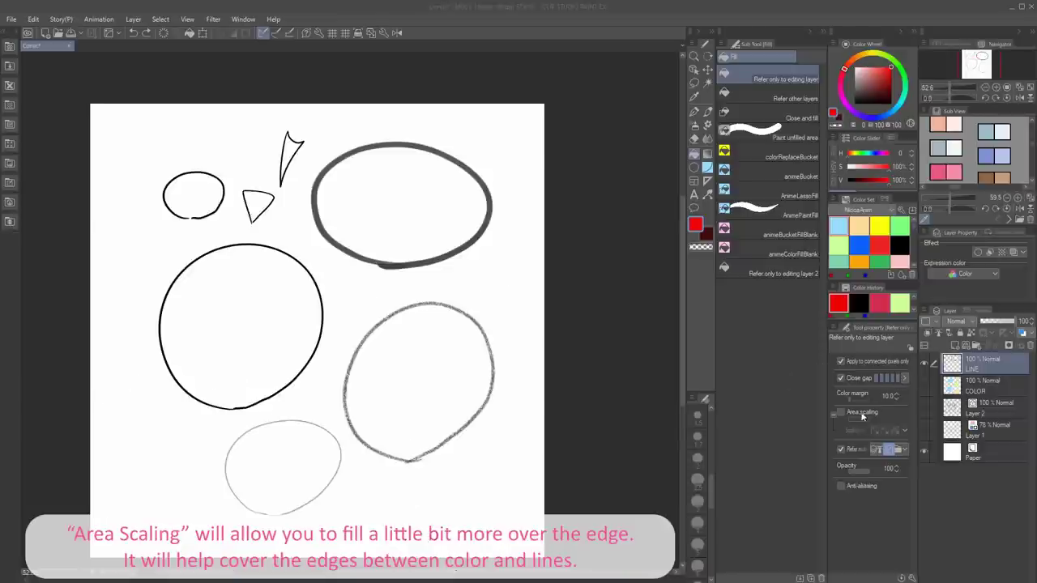
Try filling the small open circle in red with Area scaling off and a different Color margin, inspecting its edges and undoing the fills
click(850, 414)
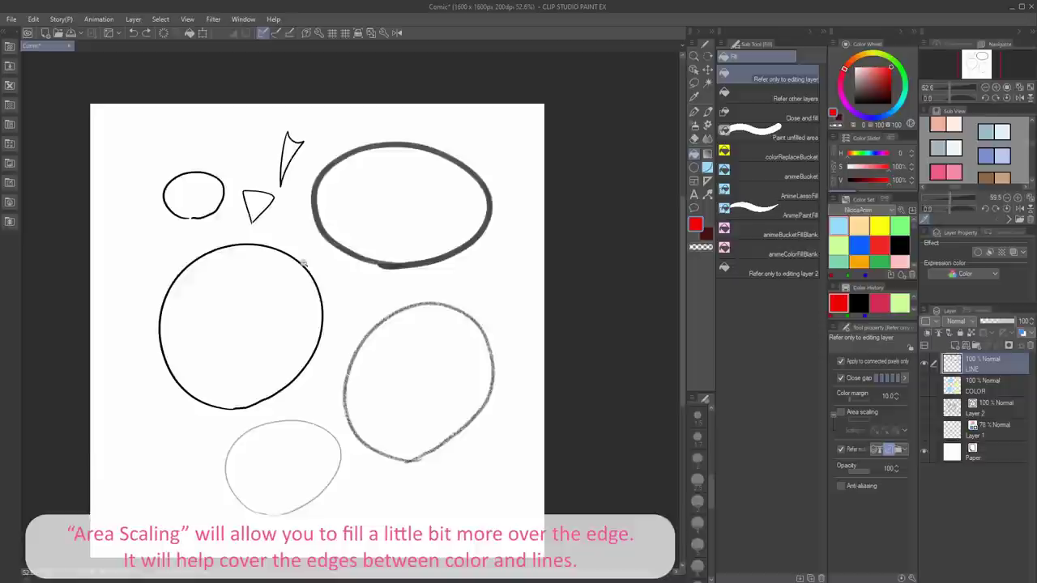
scroll(304, 261, up, 5)
click(157, 296)
scroll(186, 341, up, 4)
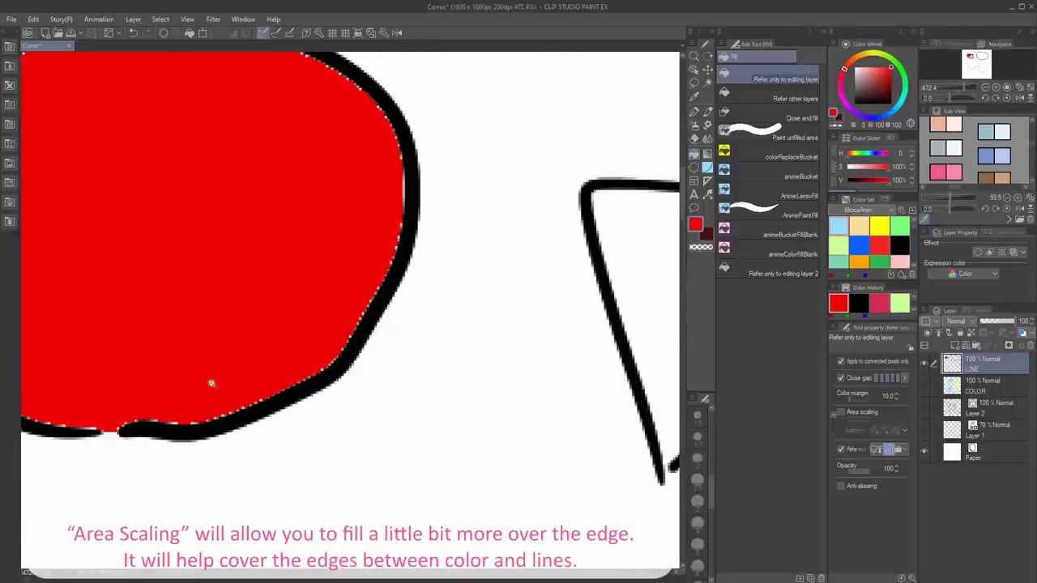
scroll(211, 382, up, 3)
scroll(309, 409, down, 3)
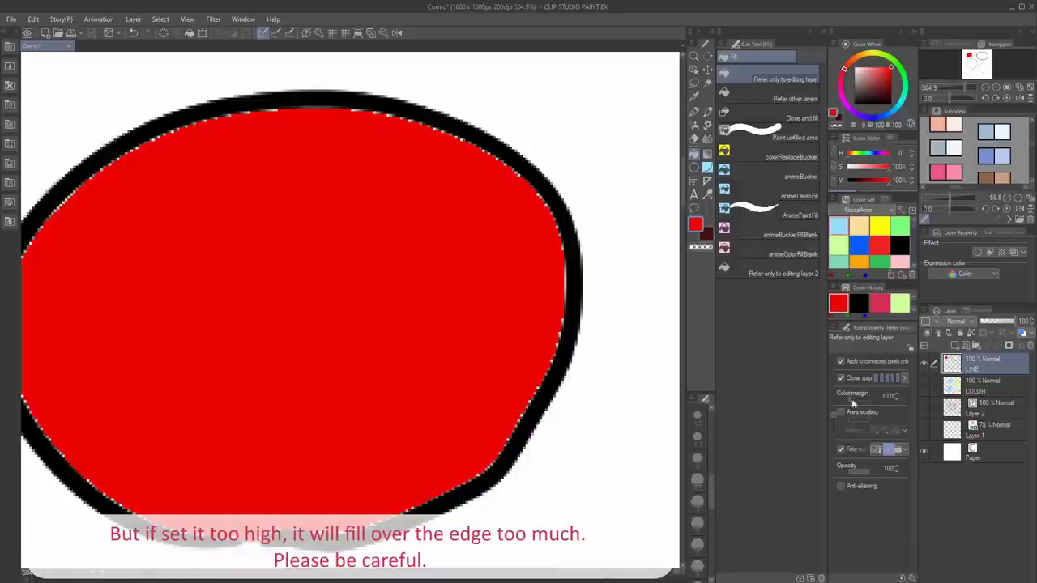
key(ctrl+z)
click(441, 423)
key(ctrl+z)
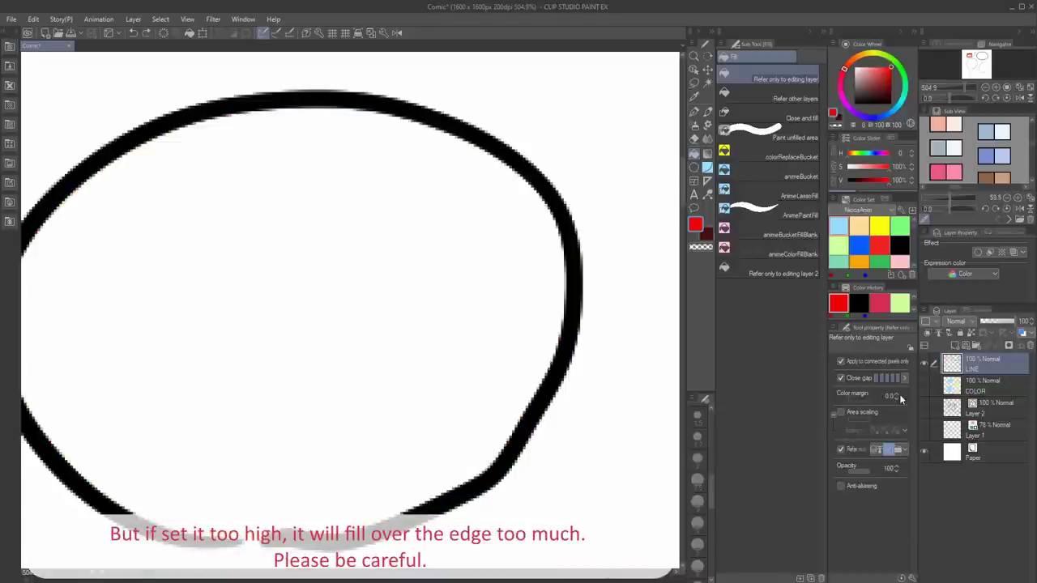
Set Color margin to 4.0, turn on Area scaling at 1.00, and try the red fill on the small open circle, undoing it
click(860, 416)
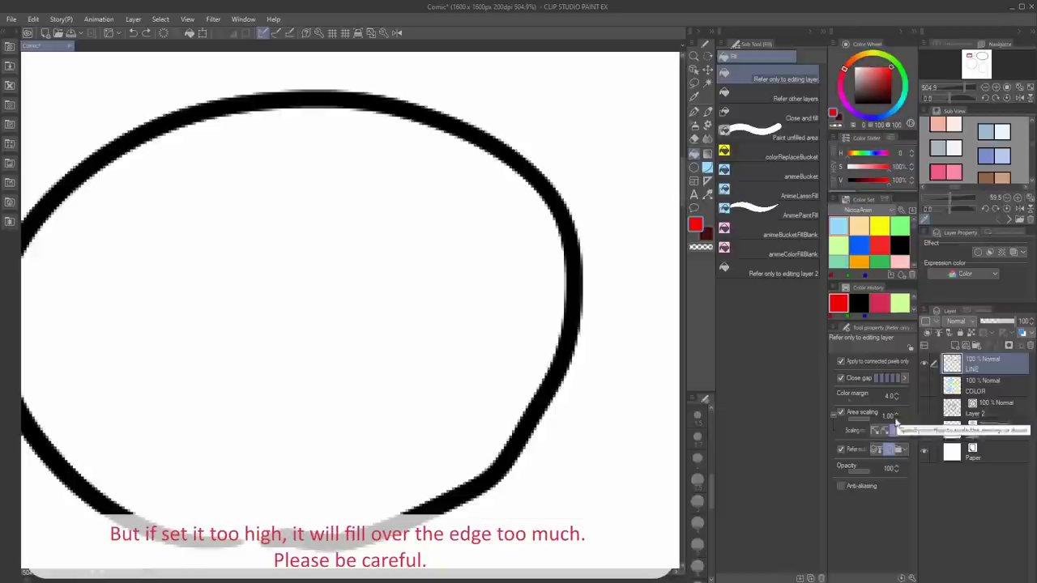
click(444, 395)
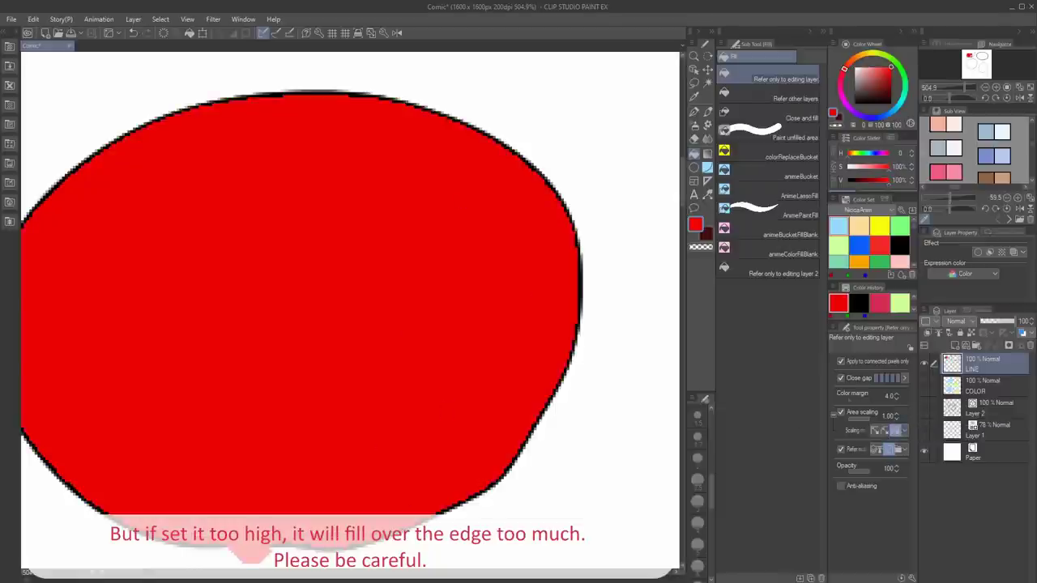
key(ctrl+z)
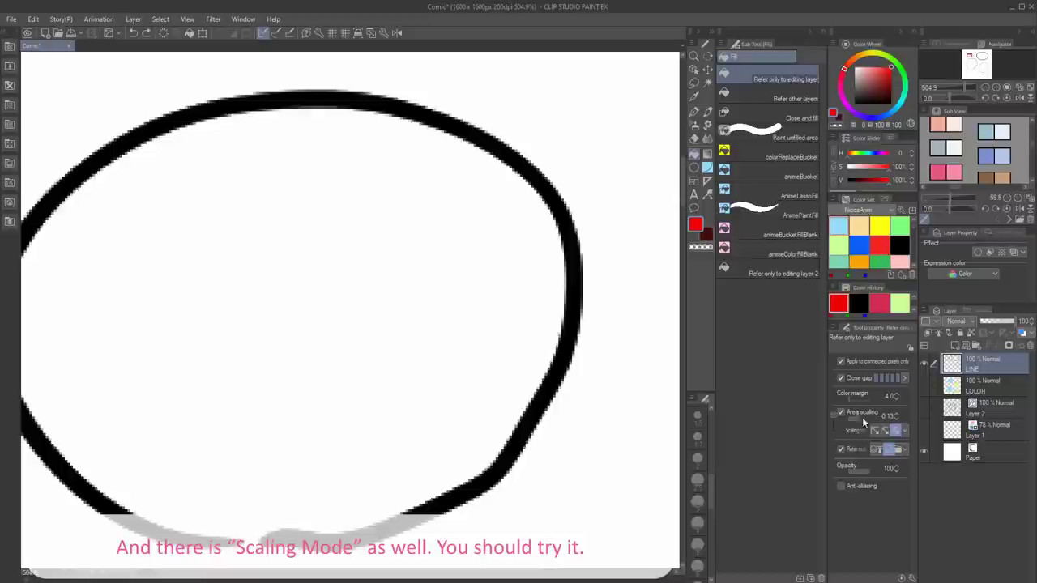
Try the small circle's red fill with different Area scaling amounts, undoing each fill and leaving Area scaling at 0.69
click(378, 421)
key(ctrl+z)
click(853, 419)
click(427, 407)
key(ctrl+z)
click(867, 419)
click(458, 427)
key(ctrl+z)
scroll(458, 427, down, 4)
drag(526, 447, 421, 399)
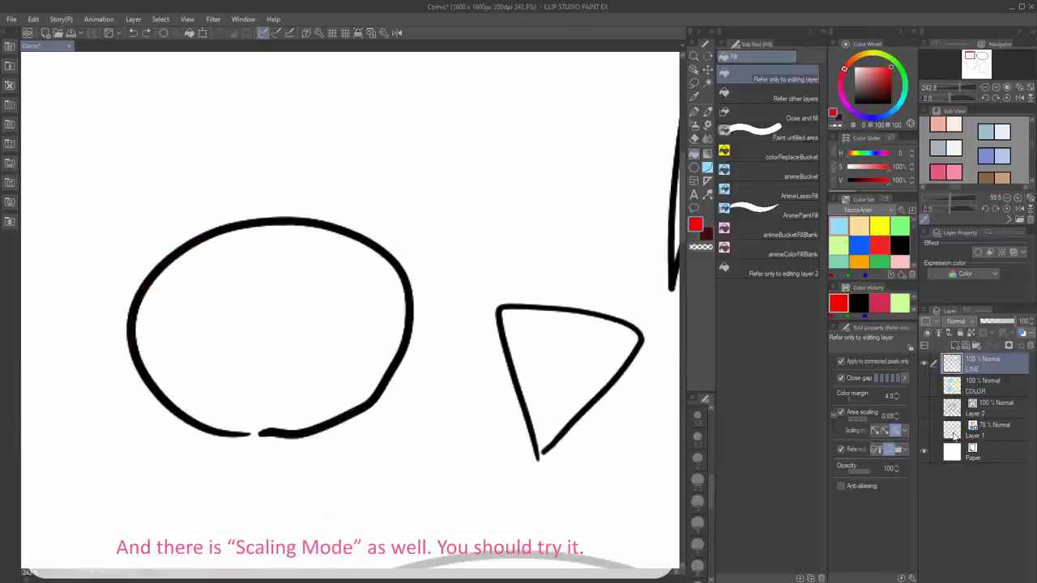
Turn off Refer multiple and add a new layer named COLOR directly below LINE
click(844, 451)
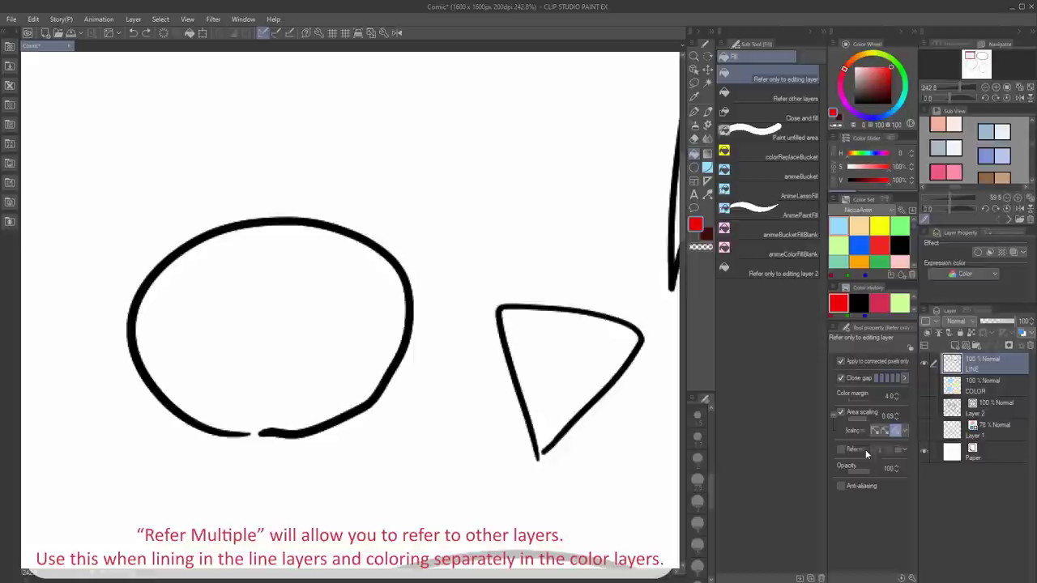
key(ctrl+minus)
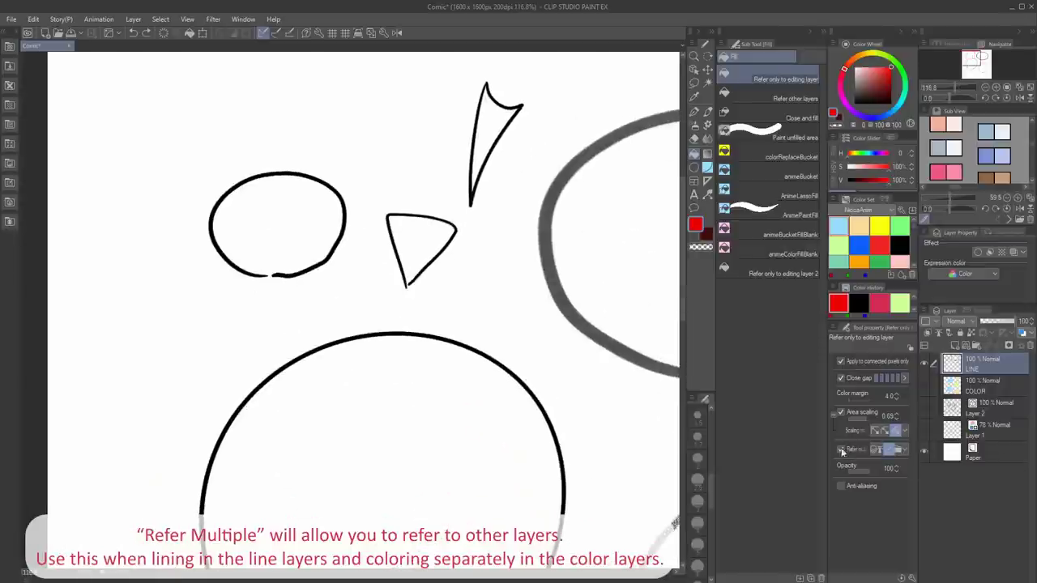
key(ctrl+shift+n)
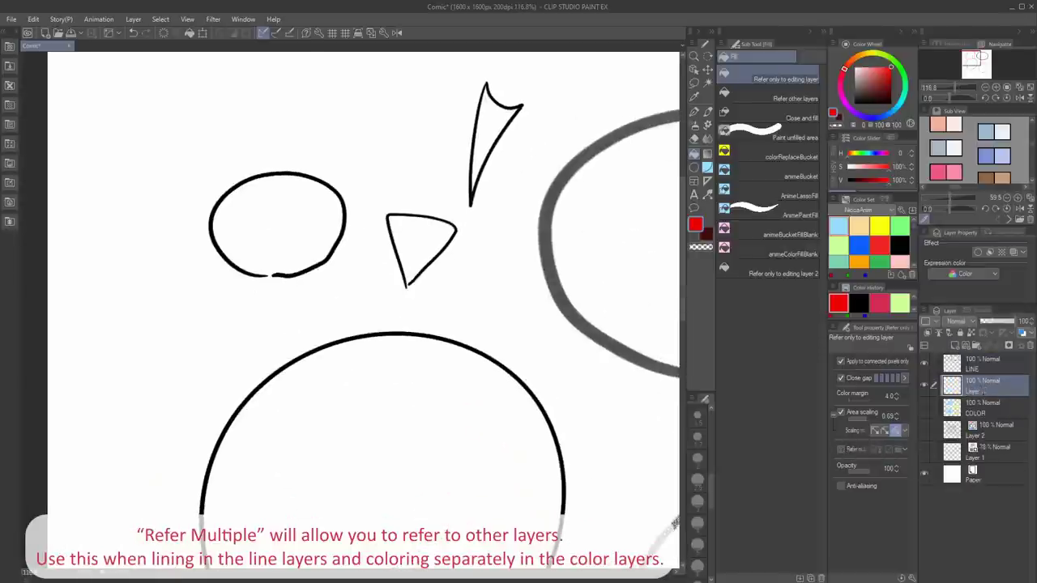
text(COLOR)
Try a red fill inside the large circle on the new COLOR layer with Refer multiple off, and undo it
key(ctrl+minus)
click(366, 387)
key(ctrl+z)
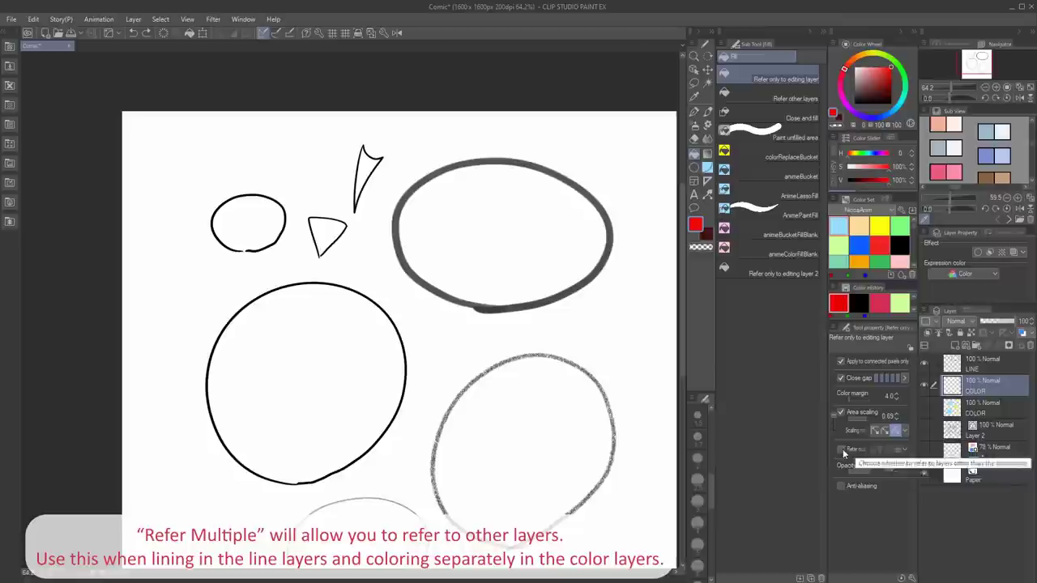
Turn on Refer multiple with All layers and fill the large circle in red on the new COLOR layer
click(841, 450)
click(903, 449)
click(881, 465)
click(320, 372)
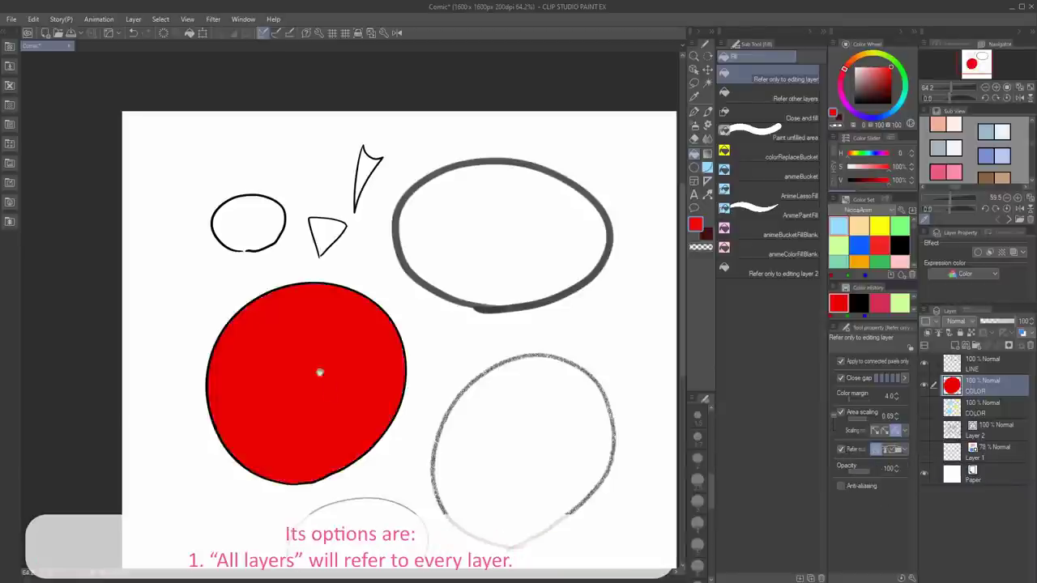
Fill the small open circle, the triangle, the narrow curved shape and the thick-outlined oval in red
scroll(245, 194, up, 5)
click(280, 357)
scroll(262, 348, down, 3)
click(506, 368)
click(590, 194)
click(499, 366)
scroll(498, 365, down, 3)
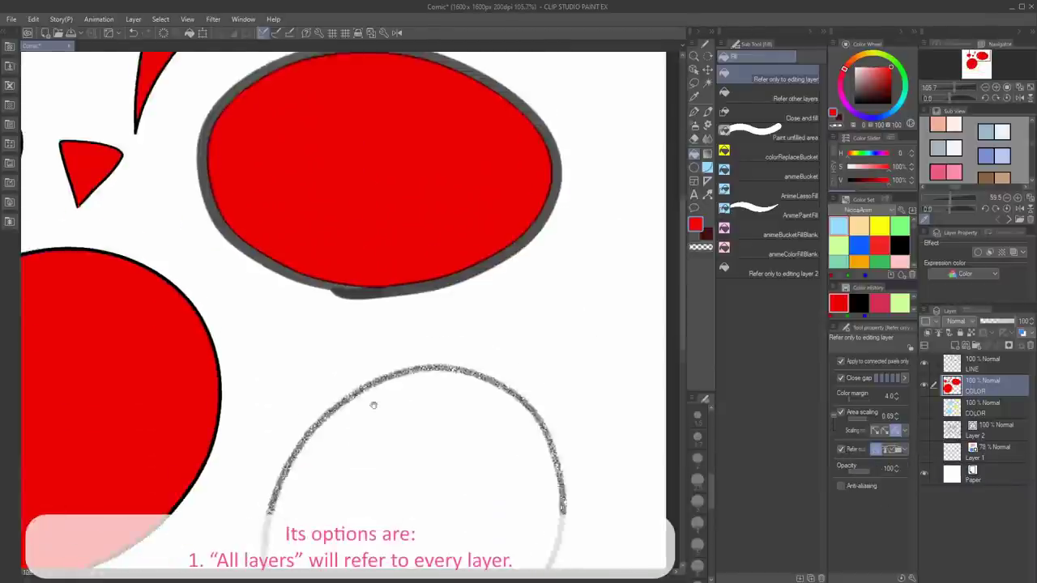
Raise Area scaling to 1.00 and redo the red fill of the oval with the rough pencil outline
drag(375, 405, 382, 285)
click(424, 382)
click(896, 414)
key(ctrl+z)
click(430, 297)
drag(359, 240, 583, 403)
scroll(341, 400, up, 5)
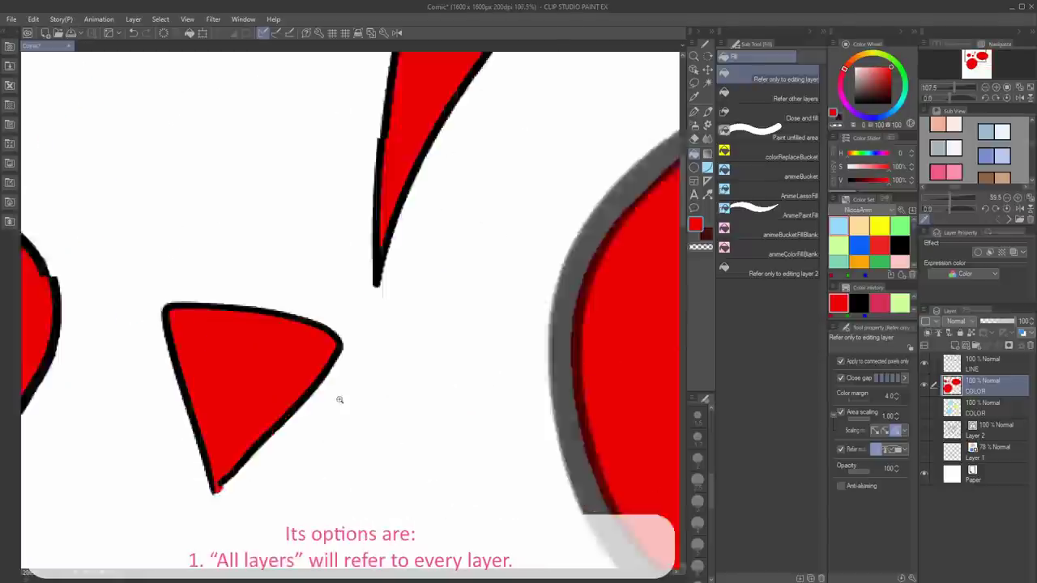
Complete the red fills with the faint thin-outlined oval at the bottom of the canvas
scroll(413, 484, down, 4)
drag(414, 486, 292, 162)
click(486, 324)
click(329, 424)
scroll(340, 413, down, 3)
mouse_move(383, 370)
mouse_down()
mouse_move(370, 395)
mouse_move(367, 384)
mouse_up()
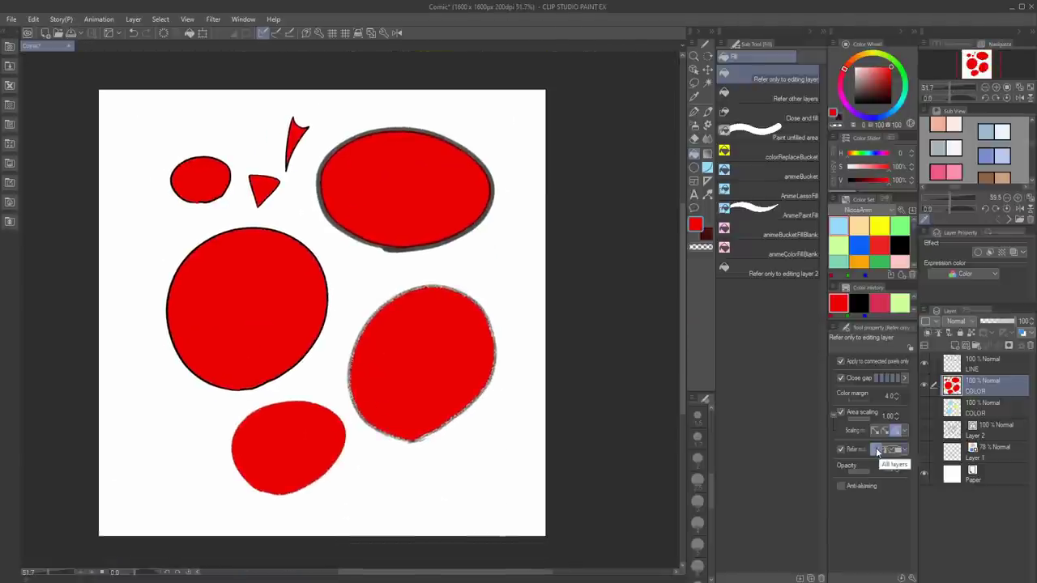
With Refer multiple set to Reference layer, undo the red fills and set the LINE layer as the reference layer
click(885, 455)
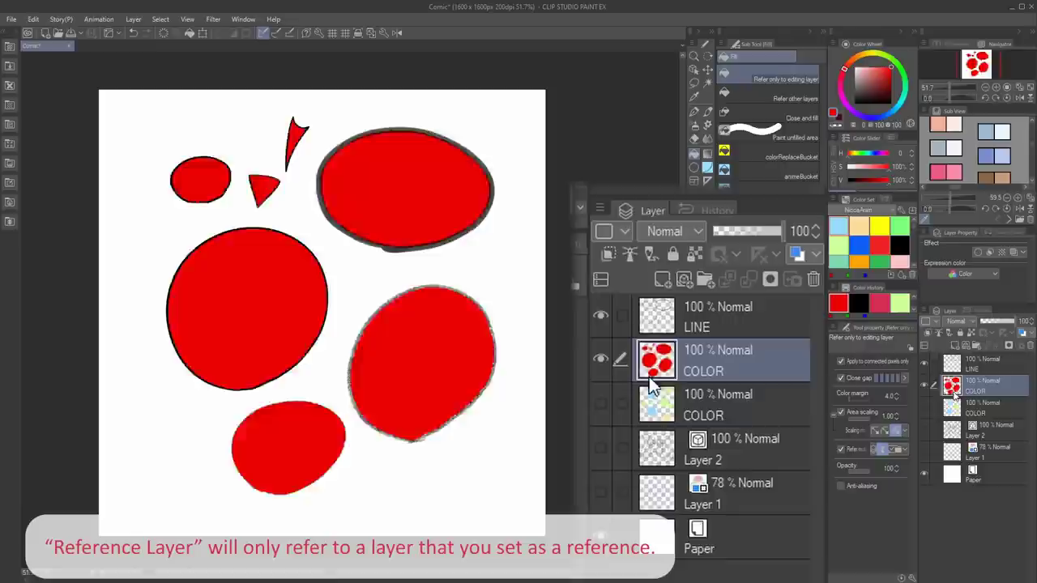
click(249, 302)
key(ctrl+z)
click(976, 363)
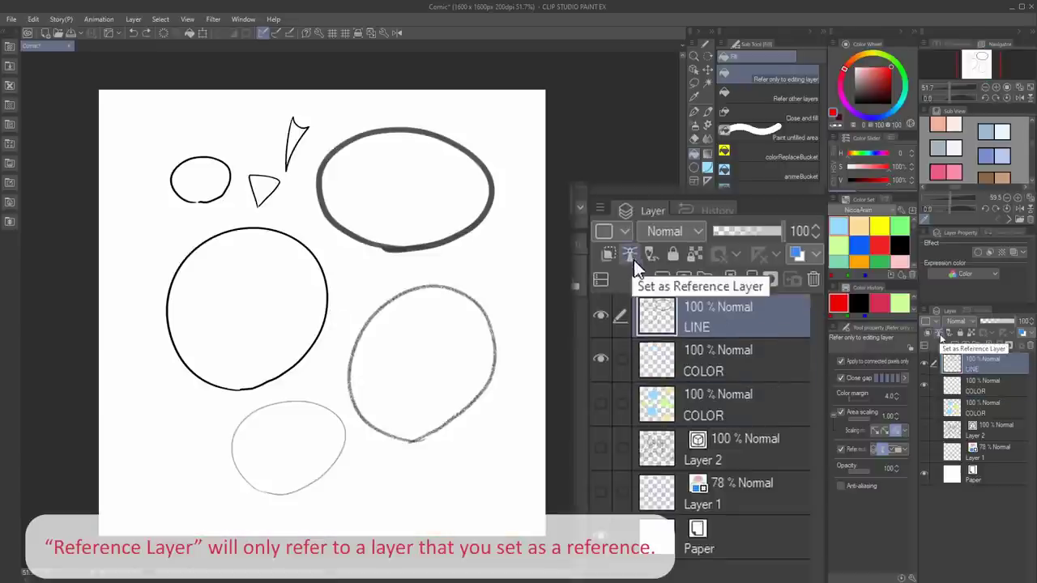
click(940, 335)
On the new COLOR layer, try filling the four large outlined shapes using the LINE reference, and clear the fills
click(997, 381)
click(248, 305)
click(405, 193)
click(419, 370)
click(289, 447)
key(ctrl+z)
key(ctrl+z)
key(ctrl+z)
key(ctrl+z)
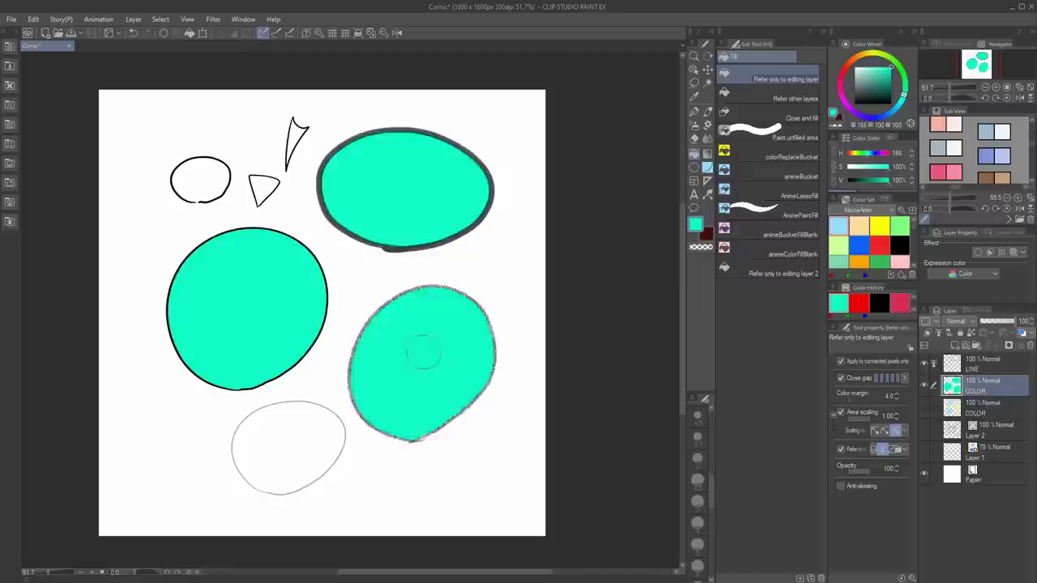
key(Delete)
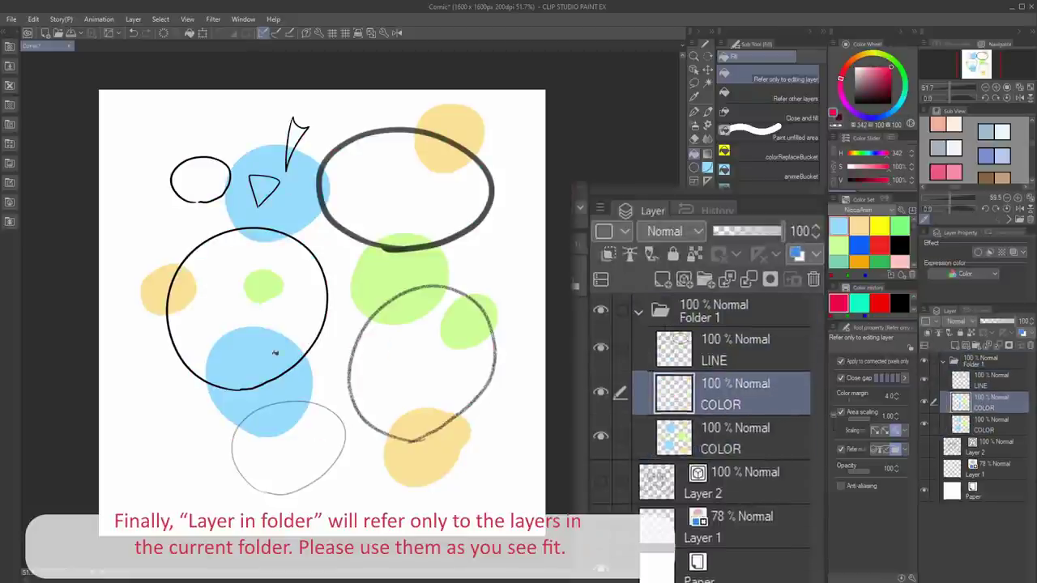
With Layer in folder as the reference, fill the blue, green and yellow patches inside the large circle in crimson
click(275, 353)
click(263, 287)
click(182, 290)
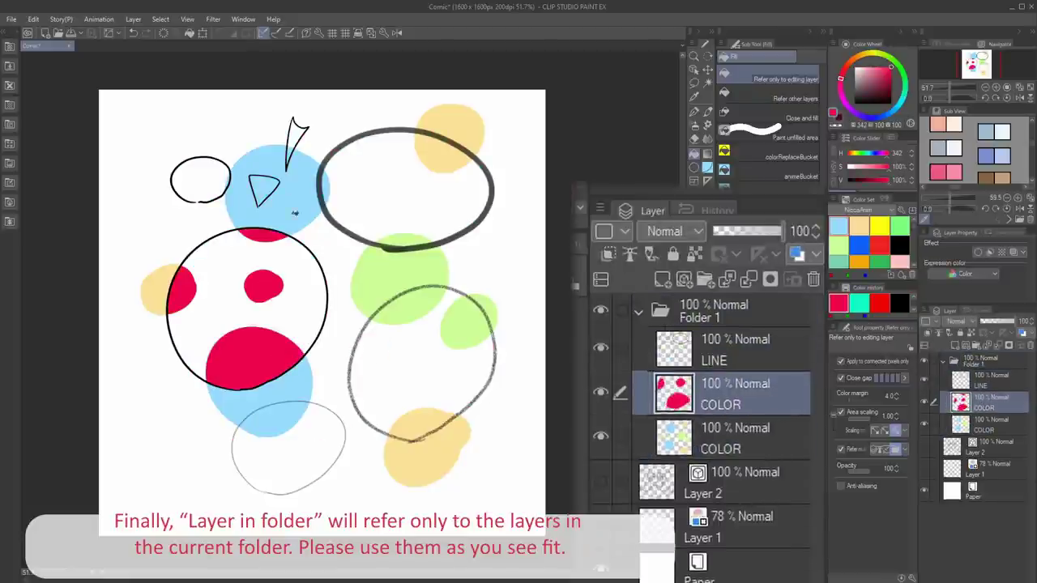
Try more crimson fills around the triangle, on the green patches by the rough-outlined oval and on the yellow patch in the thick-outlined oval
click(261, 188)
click(409, 304)
click(474, 319)
click(880, 262)
click(961, 377)
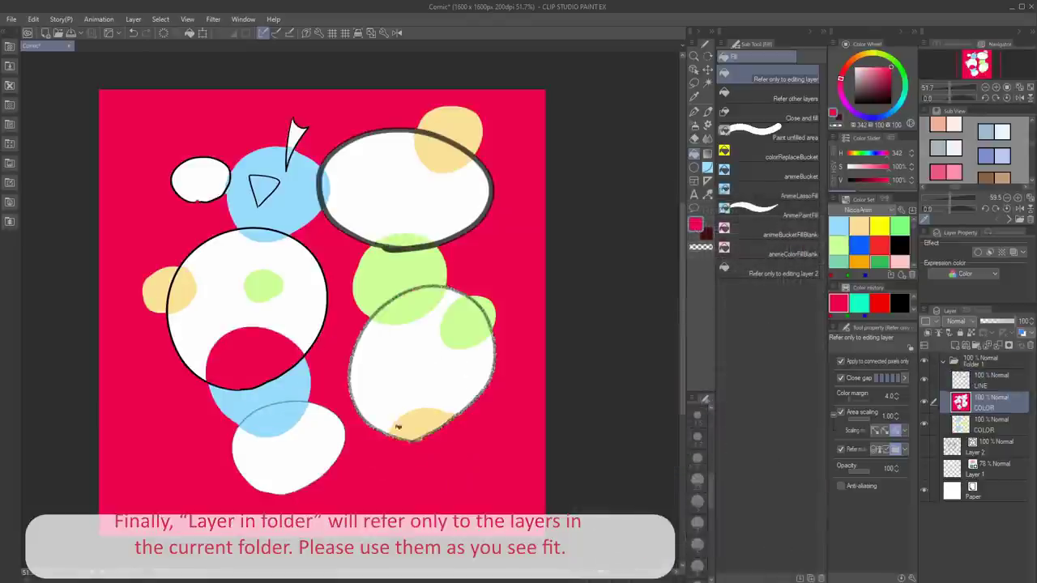
click(437, 155)
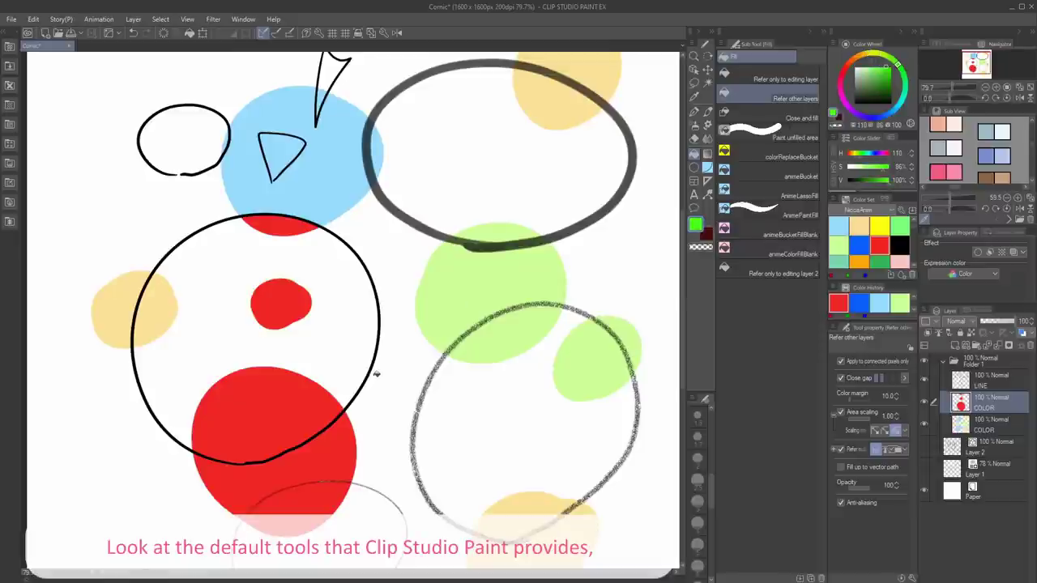
Try a bright green fill on the lower red patch with Refer other layers, undo it, and fill it using Refer only to editing layer
click(293, 467)
key(ctrl+z)
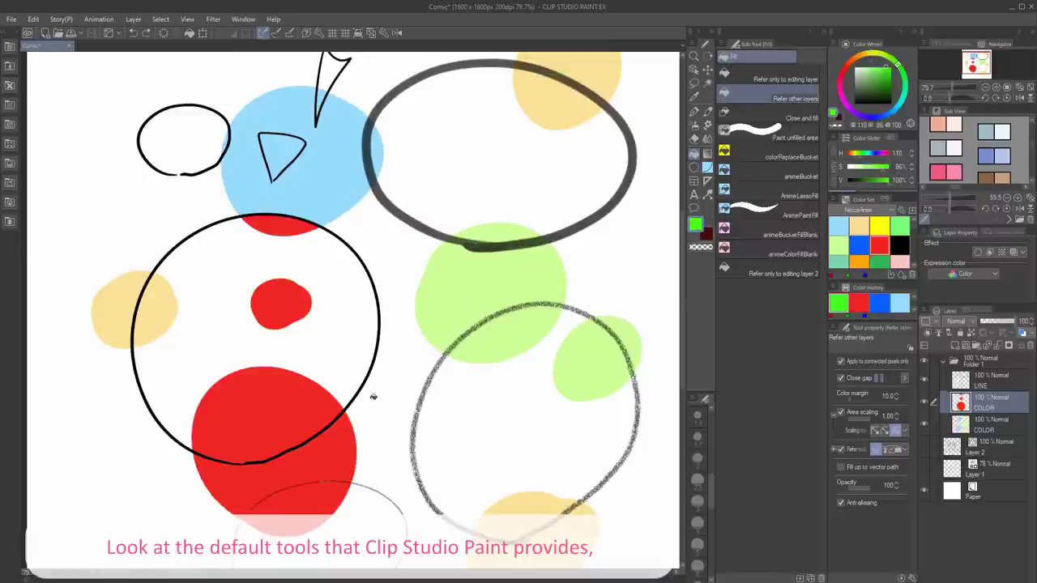
click(793, 79)
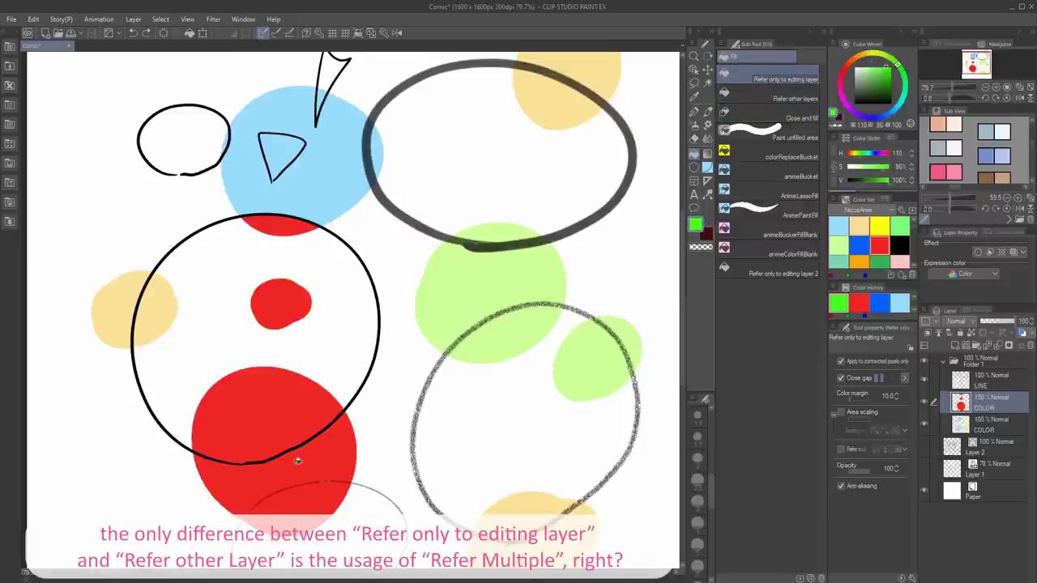
click(297, 460)
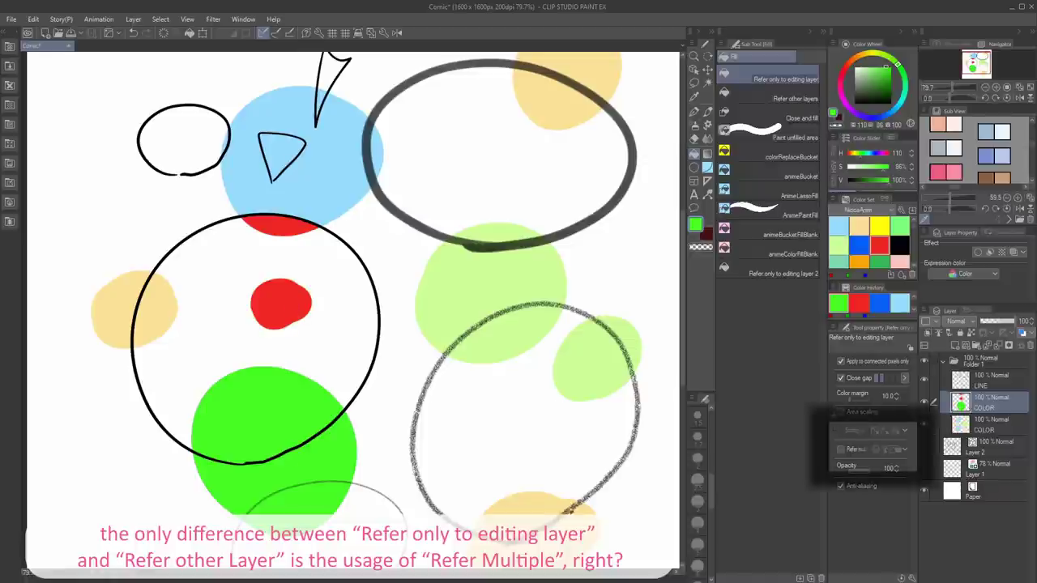
Using Refer other layers, fill the lower green patch's sections inside and just below the large circle's outline in turquoise
click(903, 89)
click(794, 98)
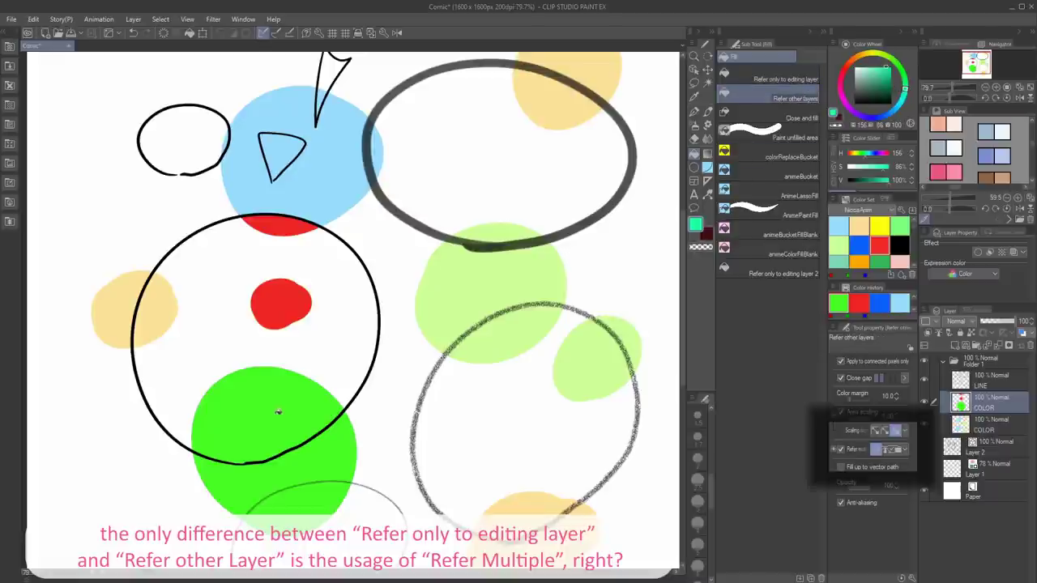
click(289, 411)
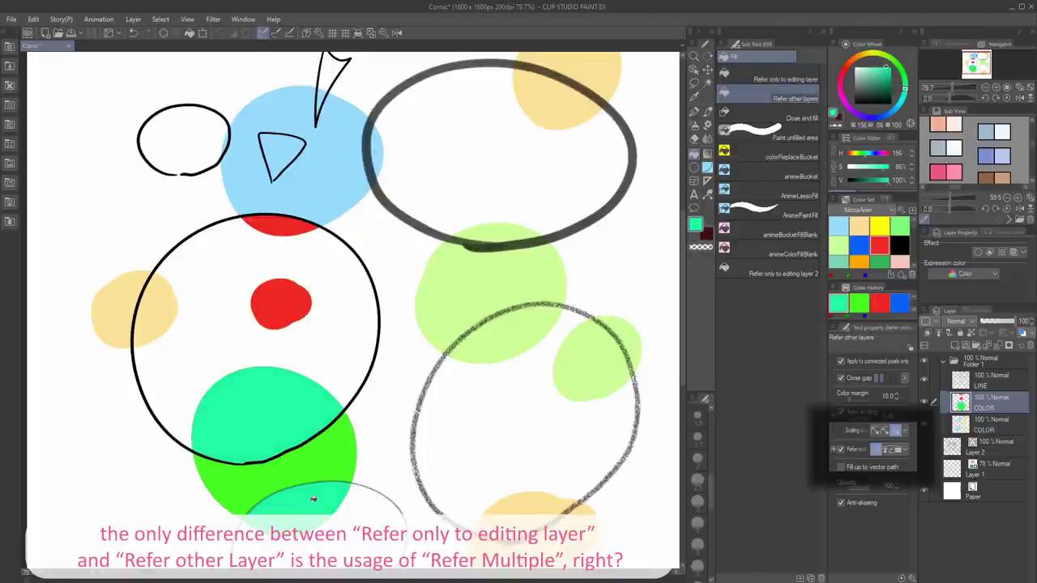
click(320, 460)
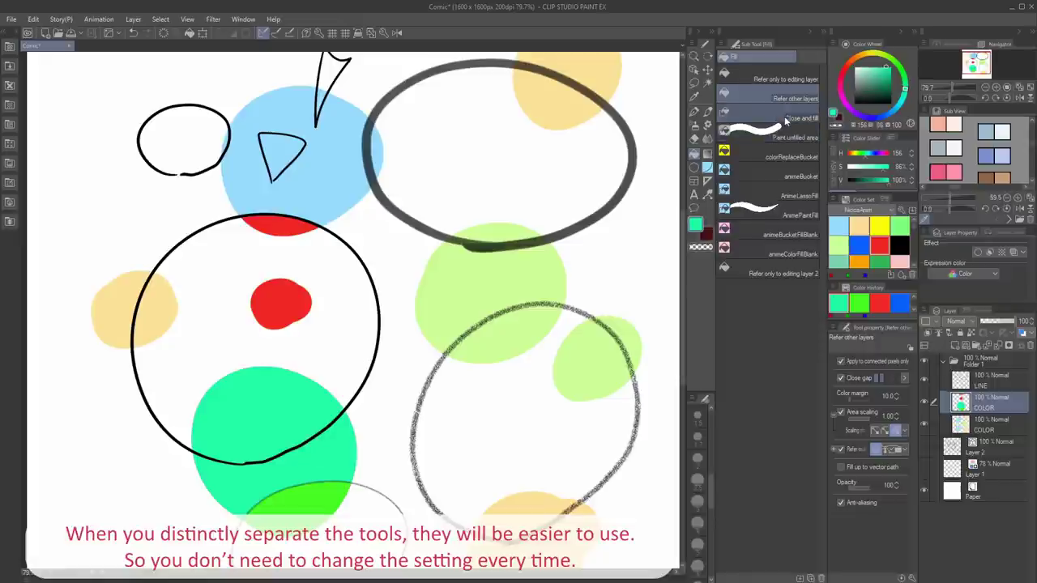
Fill the lower turquoise patch in bright blue using Refer only to editing layer
click(796, 76)
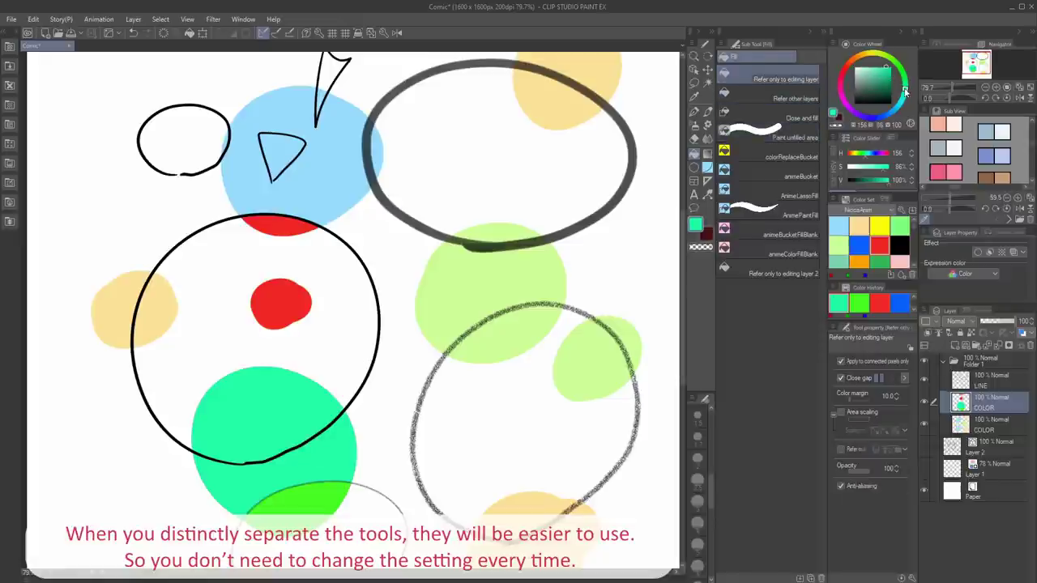
click(895, 112)
click(288, 404)
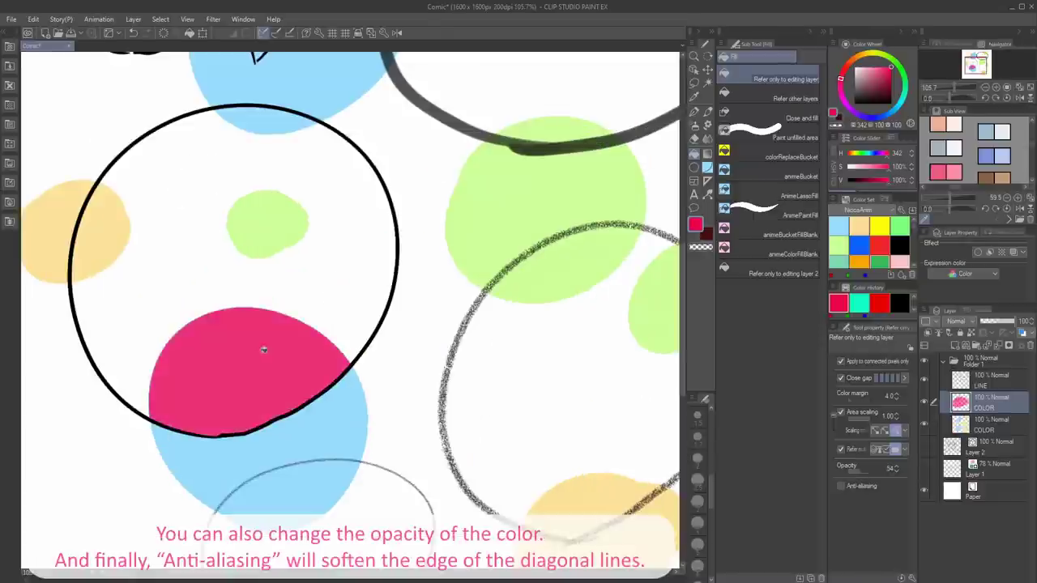
Try translucent crimson fills inside the large circle and the ovals, at opacities such as 54 and 26
click(262, 347)
click(461, 182)
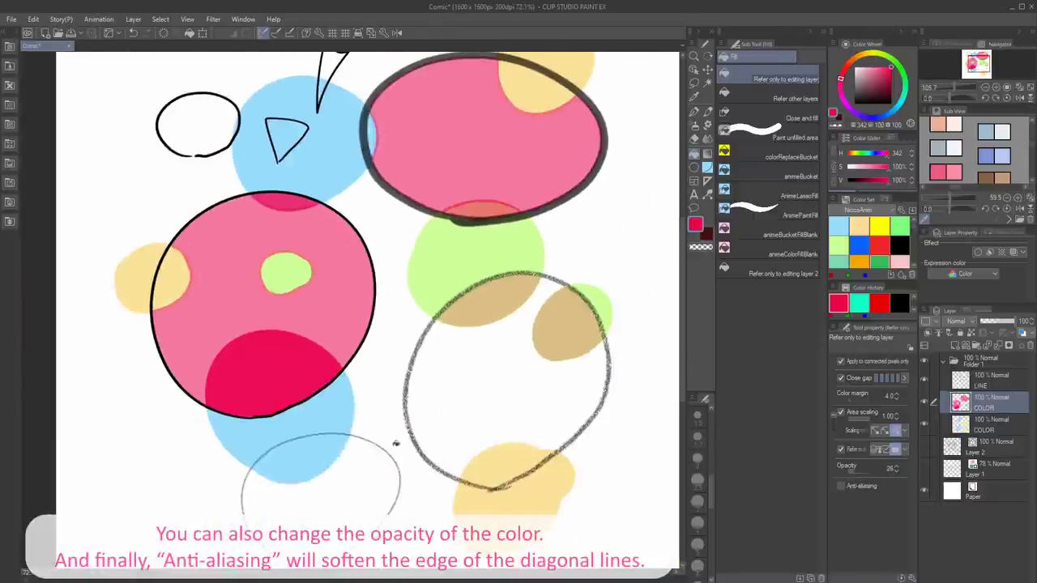
click(380, 454)
click(486, 389)
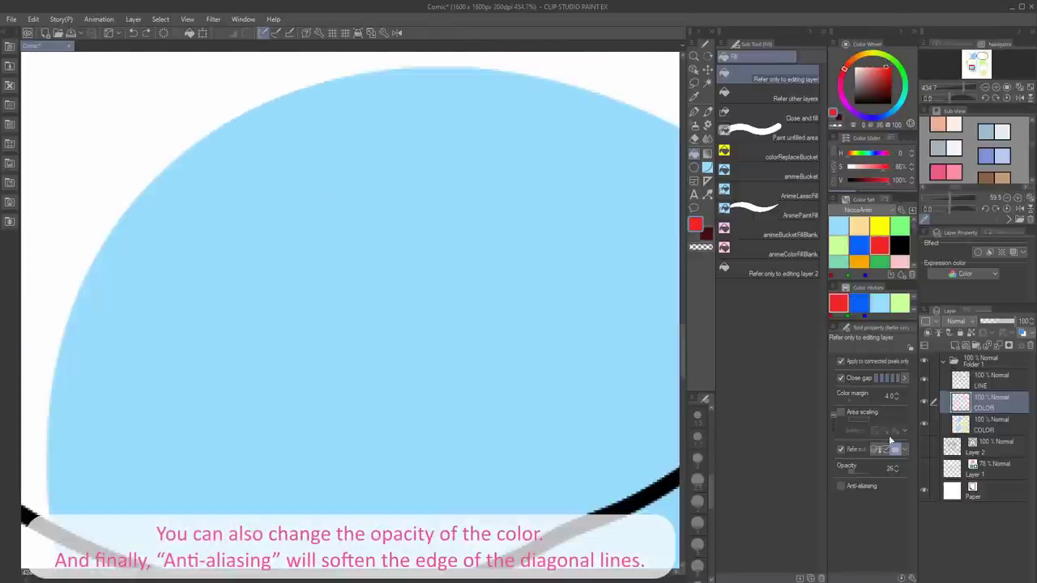
Enable Anti-aliasing and fill the light blue patch inside the large circle in red at 100 opacity
click(433, 394)
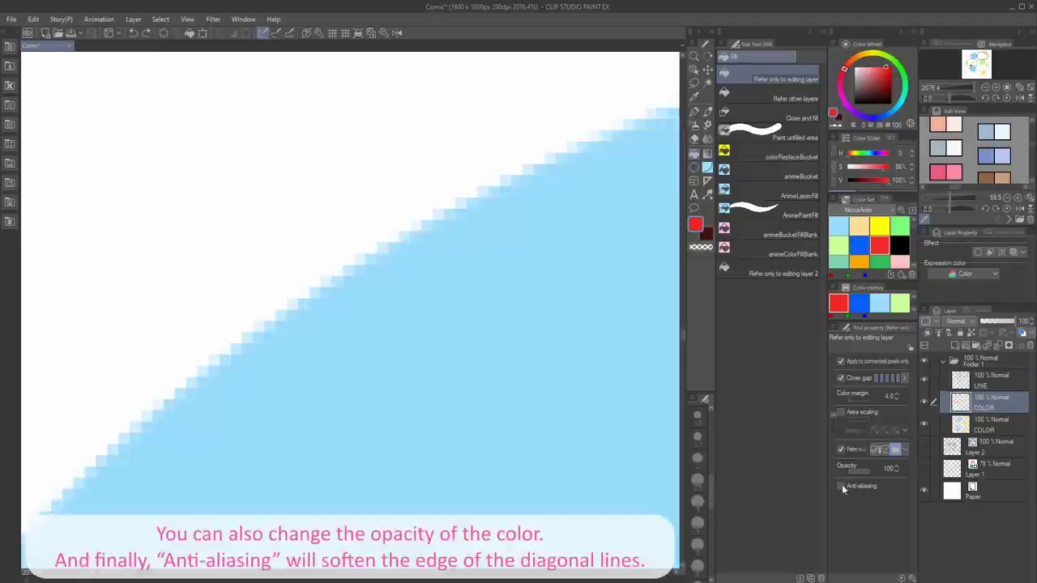
click(841, 487)
click(416, 408)
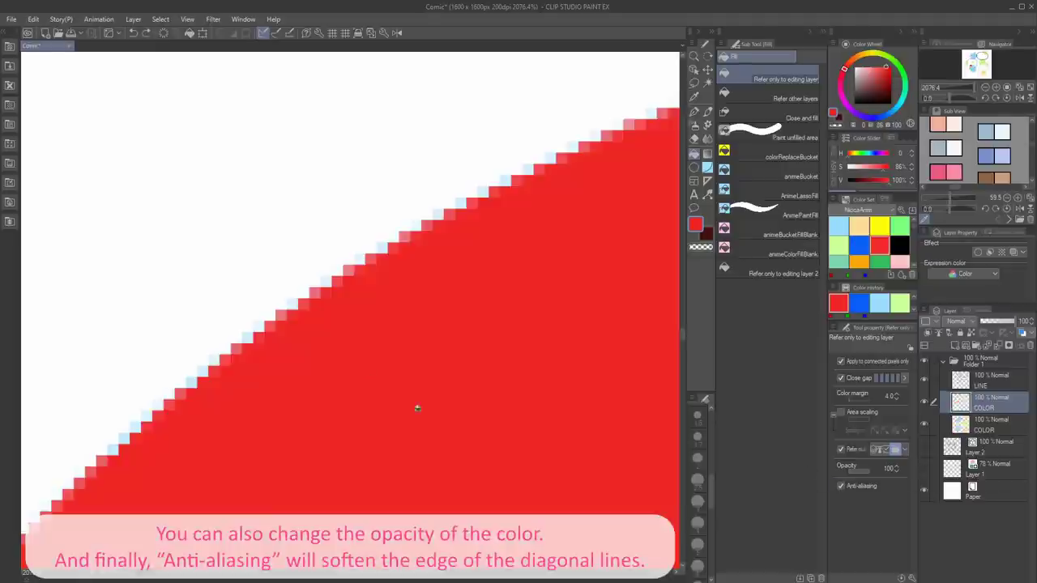
scroll(416, 407, down, 10)
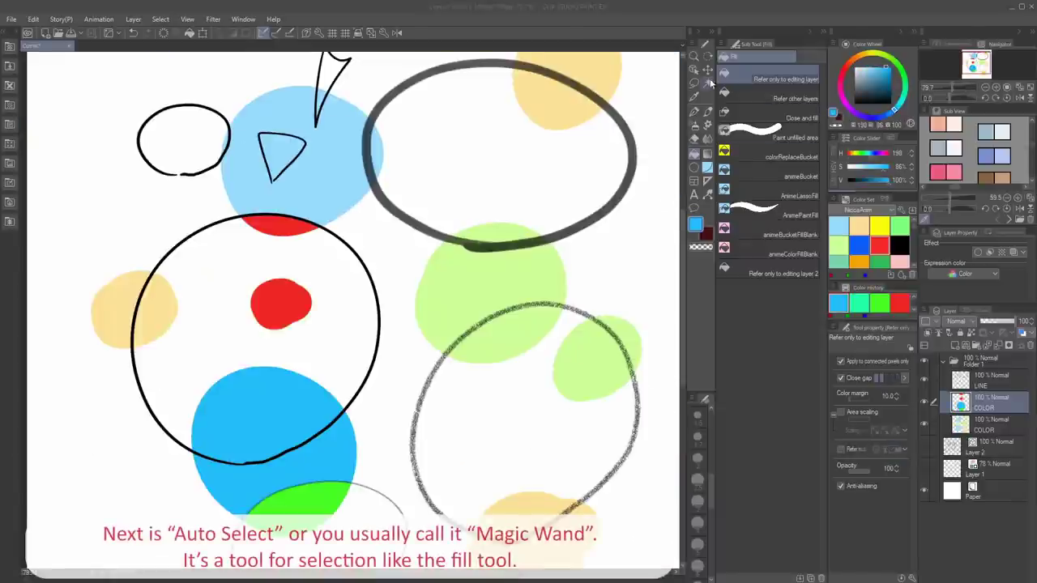
Try Auto select with Refer to editing layer only on the lower blue and green patches, and clear the selection
click(708, 83)
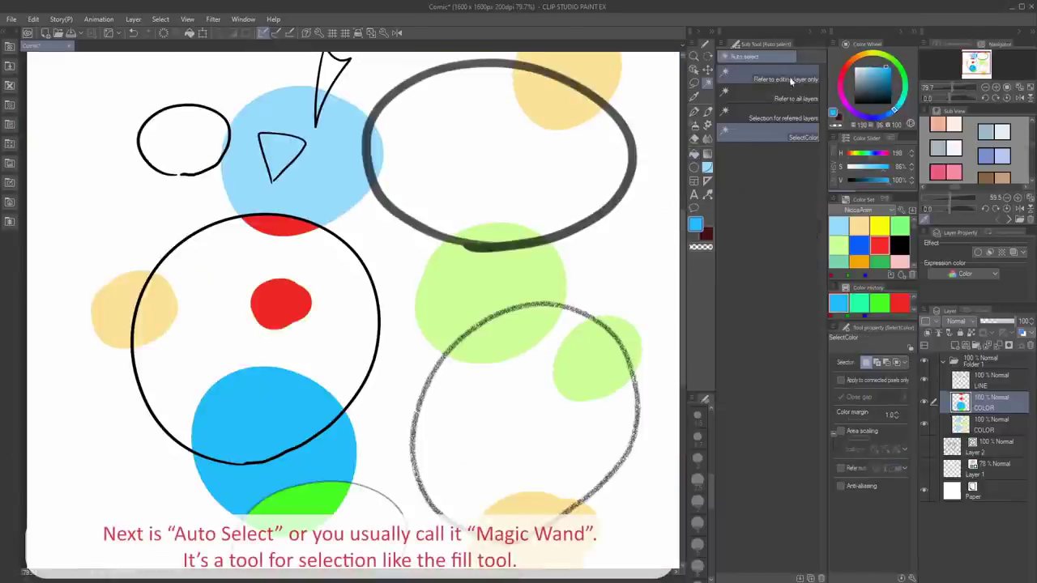
click(310, 350)
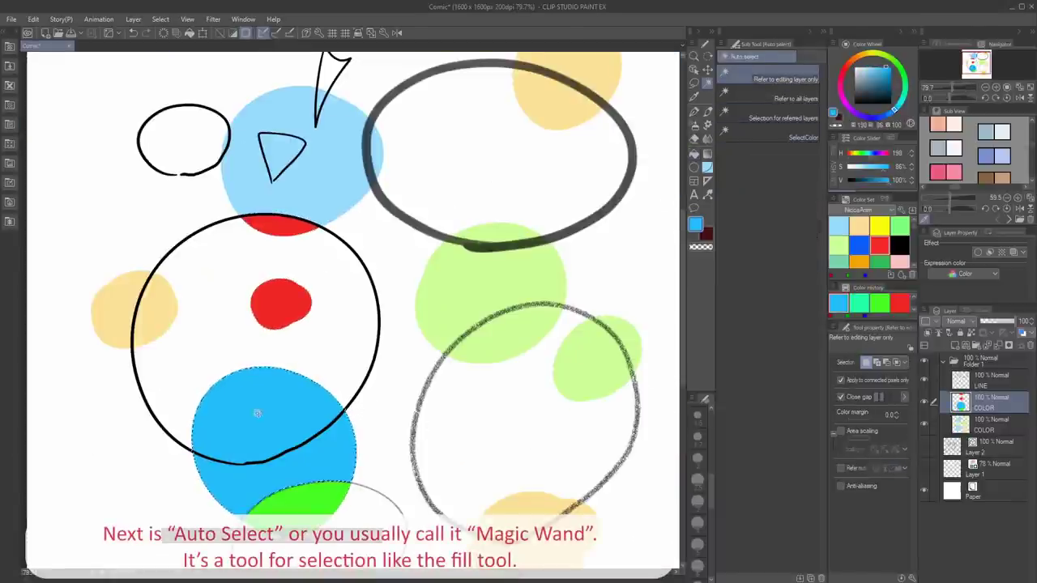
click(315, 503)
key(ctrl+d)
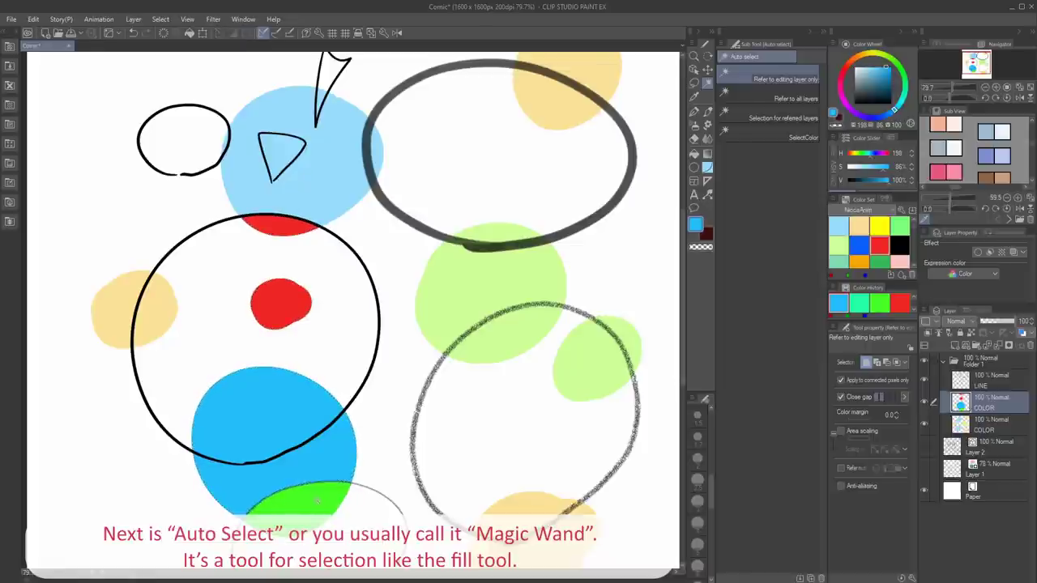
On the LINE layer, try auto-selecting the insides of the thick-outlined oval, the small gapped circle, the spike and the large circle
click(275, 340)
click(388, 252)
click(491, 156)
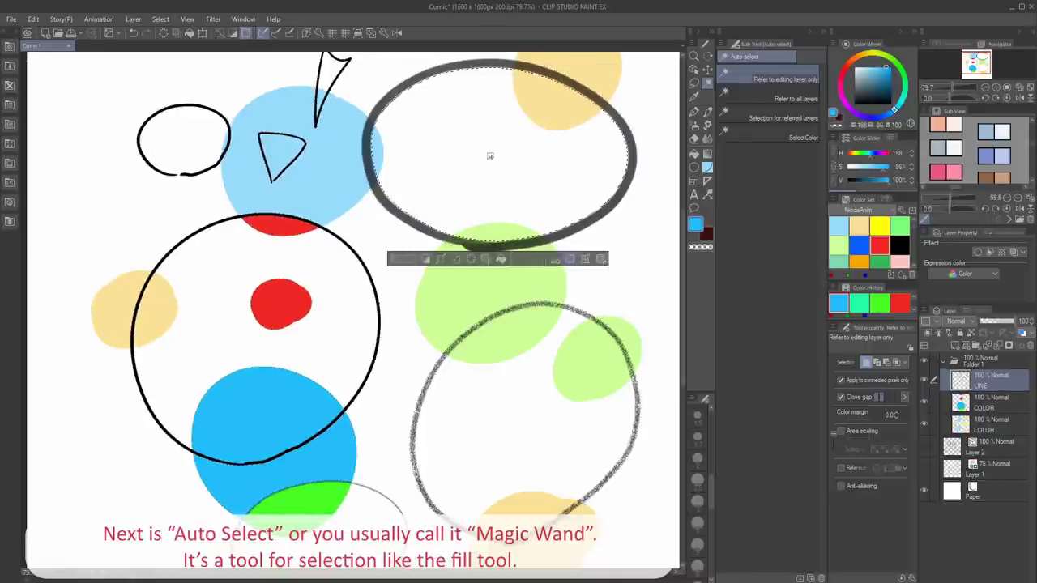
click(191, 147)
click(191, 142)
click(329, 78)
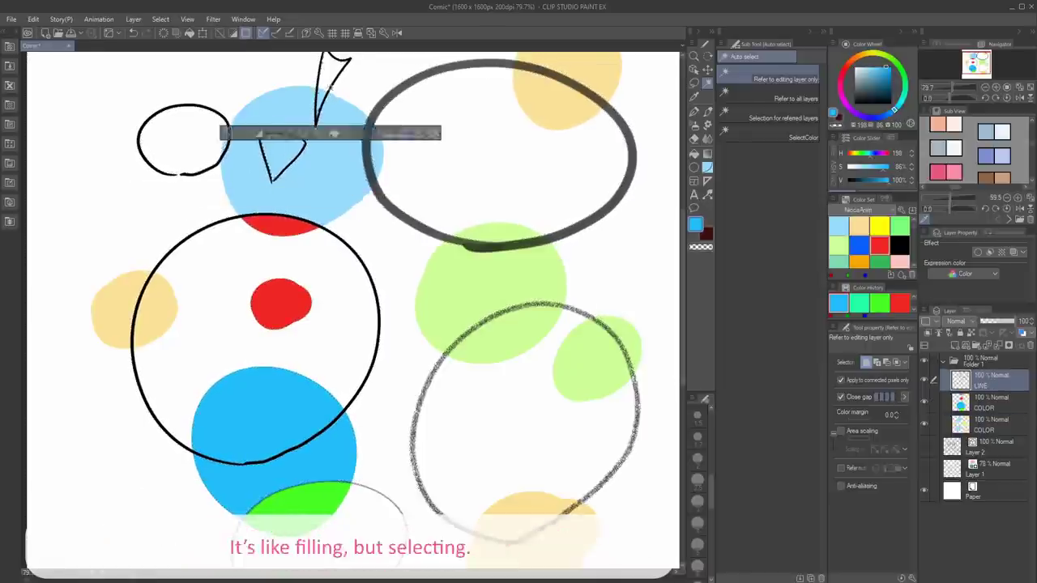
click(430, 186)
click(324, 324)
Auto-select the red patch on the upper COLOR layer and the blue patch on the lower one, and turn off Apply to connected pixels only
click(988, 402)
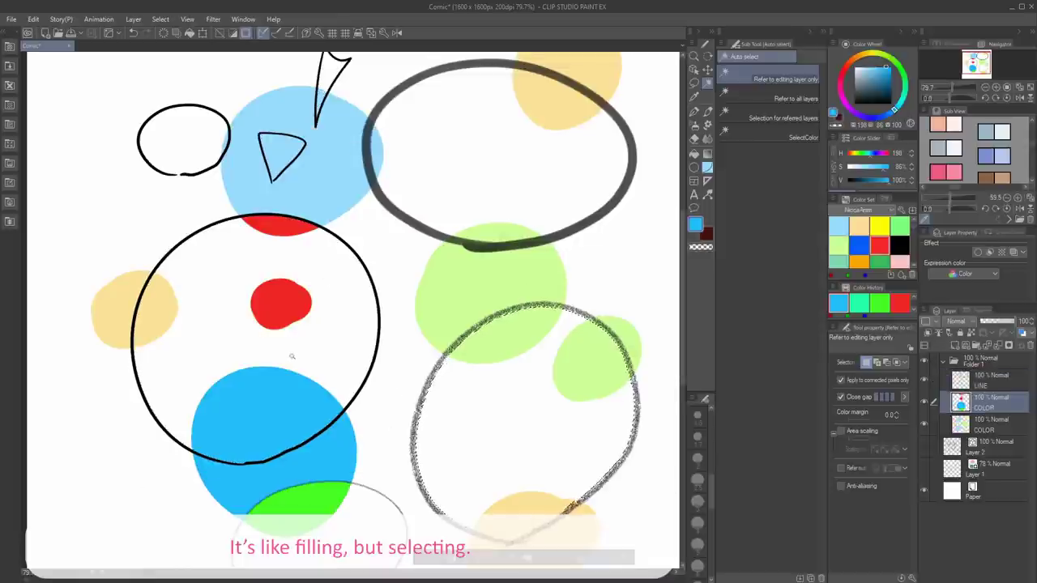
click(280, 305)
click(989, 423)
click(299, 176)
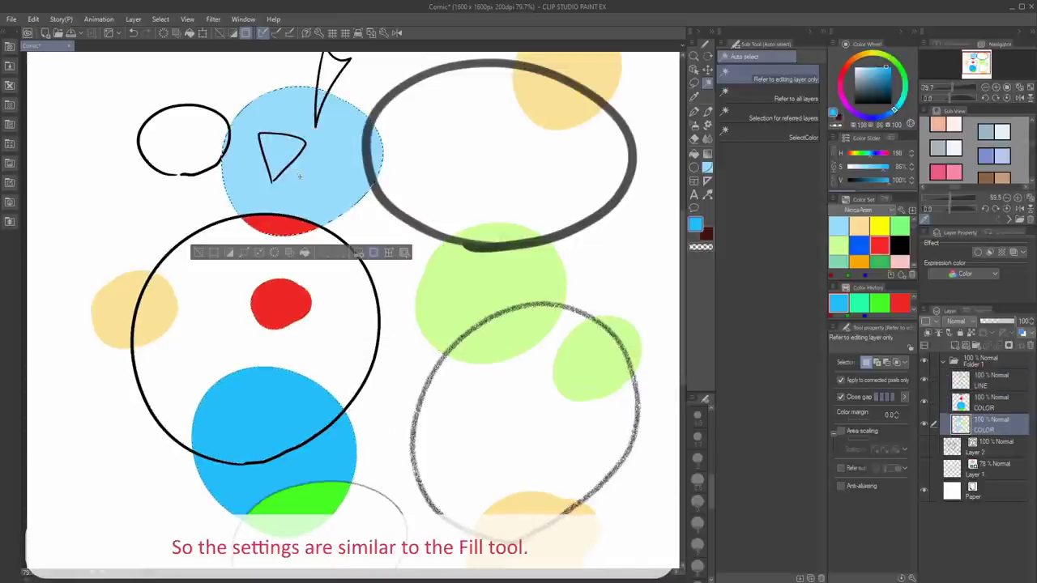
click(840, 381)
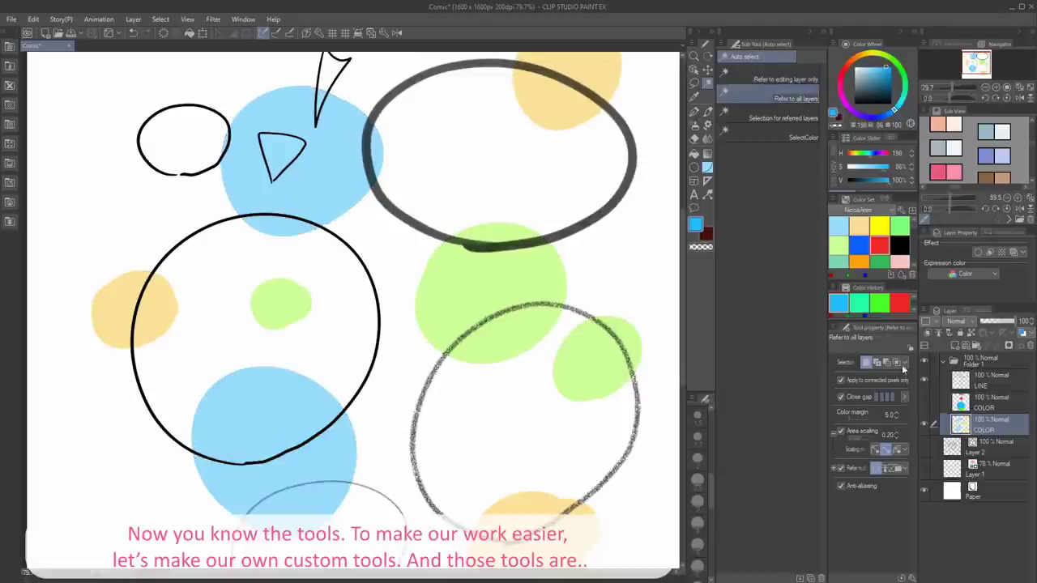
Using Refer to all layers, auto-select sections of the blue, green and yellow patches one after another, and switch to Refer to editing layer only
click(313, 459)
click(312, 502)
click(116, 312)
click(281, 305)
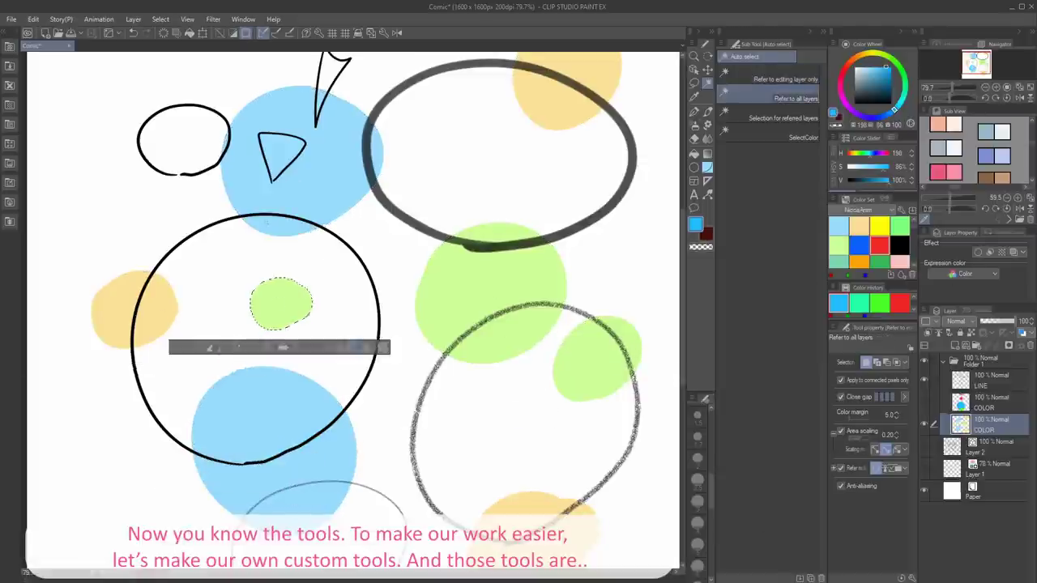
click(324, 174)
click(559, 103)
click(488, 286)
click(573, 526)
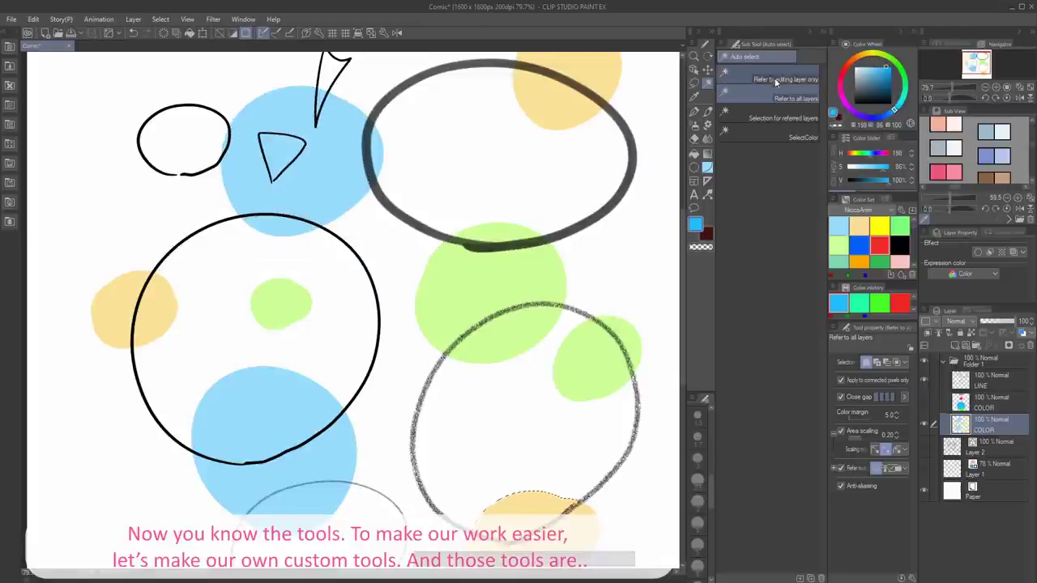
click(775, 81)
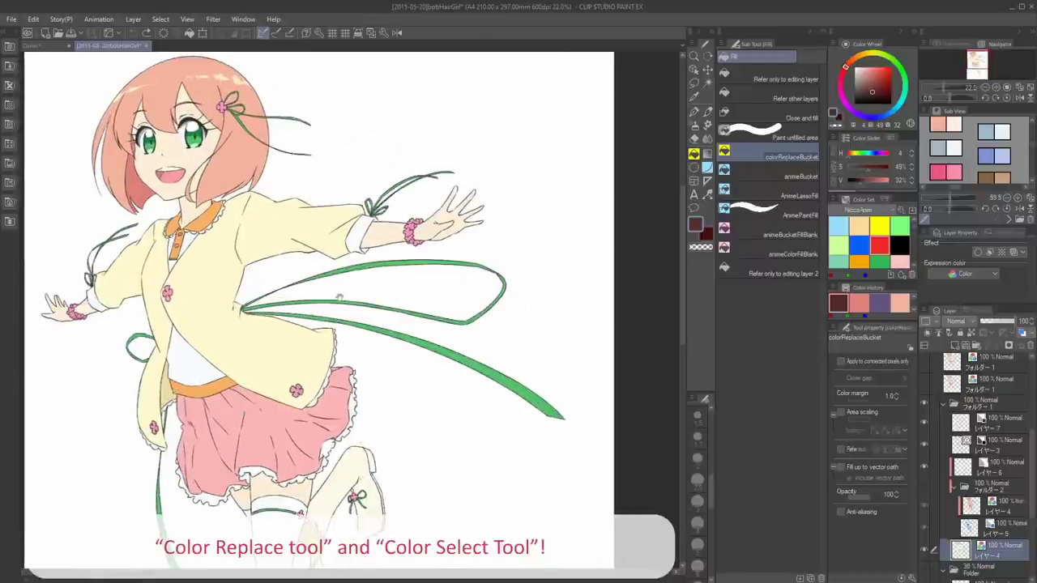
Try recoloring the girl's hair dark brown with colorReplaceBucket
click(300, 183)
click(869, 55)
click(856, 57)
click(874, 94)
click(300, 182)
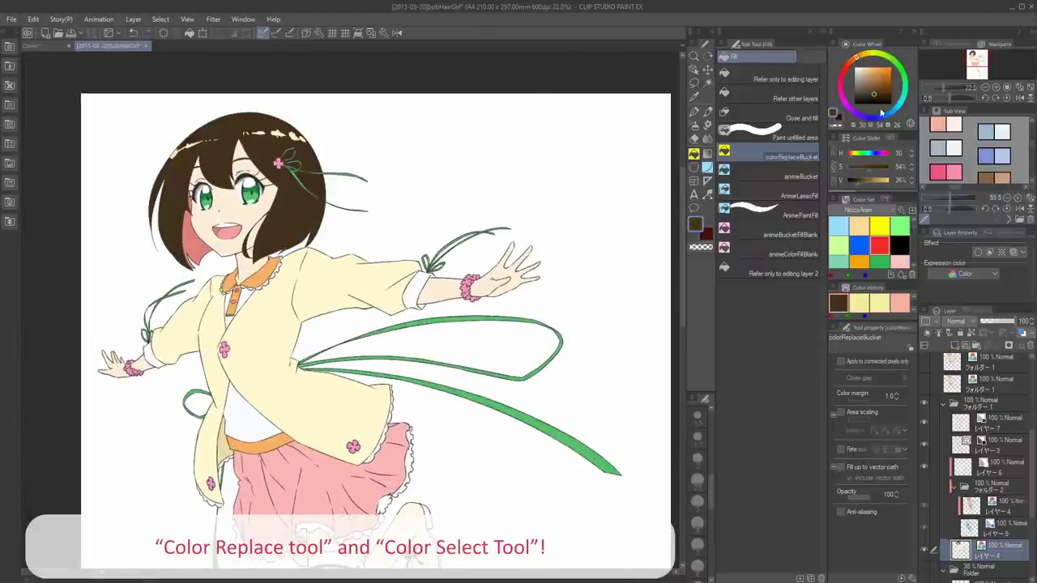
Recolor the girl's hair, including the inner lock beside the face, in dark bluish gray shades
click(881, 117)
click(866, 89)
click(299, 183)
click(192, 241)
Recolor the cardigan blue and the collar and waistband red
click(863, 118)
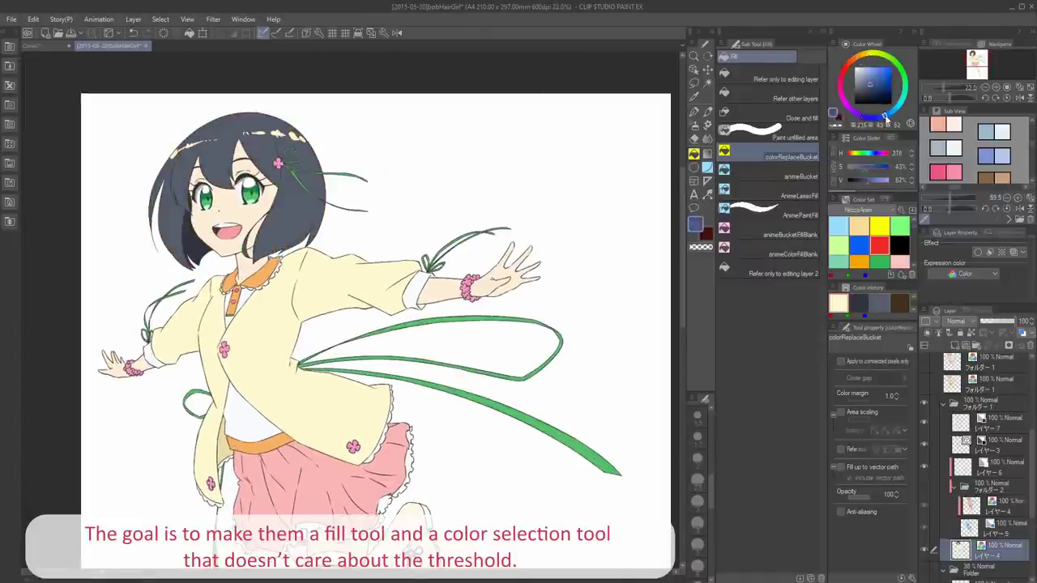
click(880, 78)
click(341, 284)
click(257, 279)
drag(257, 324, 247, 271)
Sample the cardigan's blue, darken it and recolor the cardigan's shaded inner side with it
alt+click(212, 389)
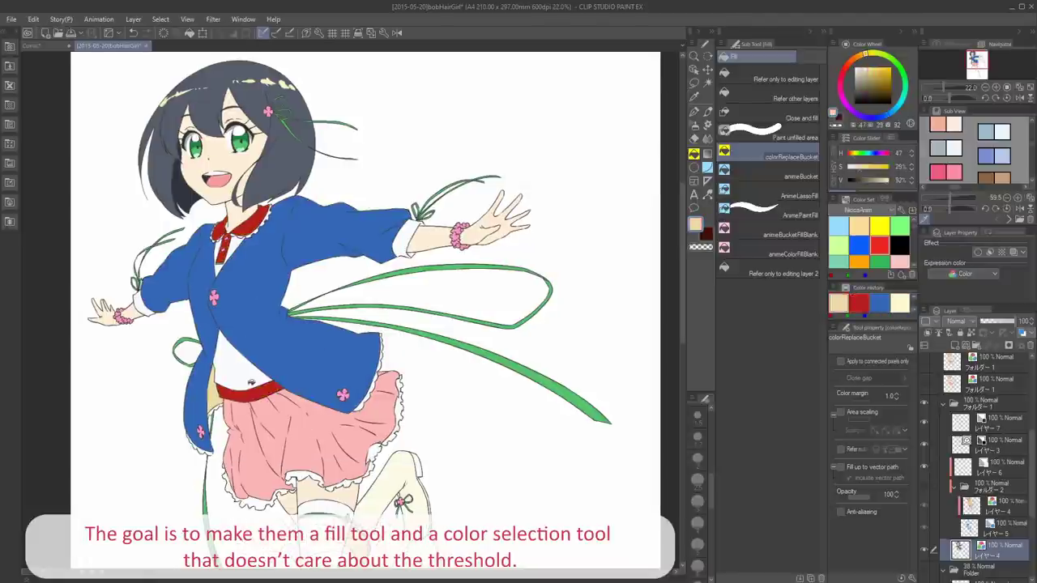
alt+click(243, 332)
click(881, 87)
click(212, 389)
drag(219, 389, 213, 359)
Recolor the pink skirt light blue, undoing a stray fill along the way
alt+click(301, 406)
click(278, 393)
key(ctrl+z)
scroll(278, 393, down, 3)
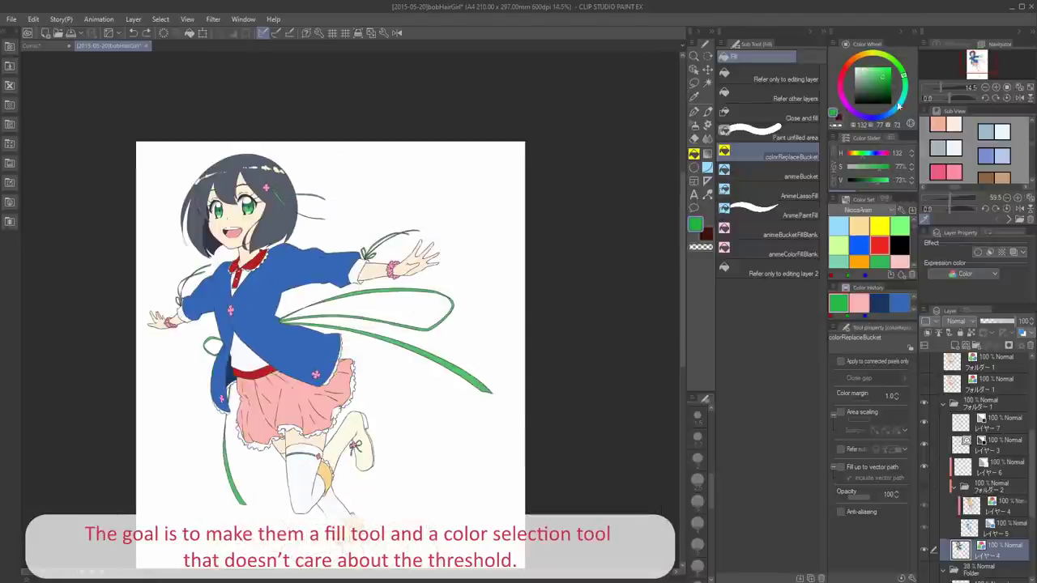
click(873, 70)
click(291, 405)
Sample the green ribbon color and recolor all the ribbons pink with HSV 337, 76, 93
alt+click(427, 356)
click(841, 80)
click(883, 70)
click(427, 357)
drag(389, 381, 379, 338)
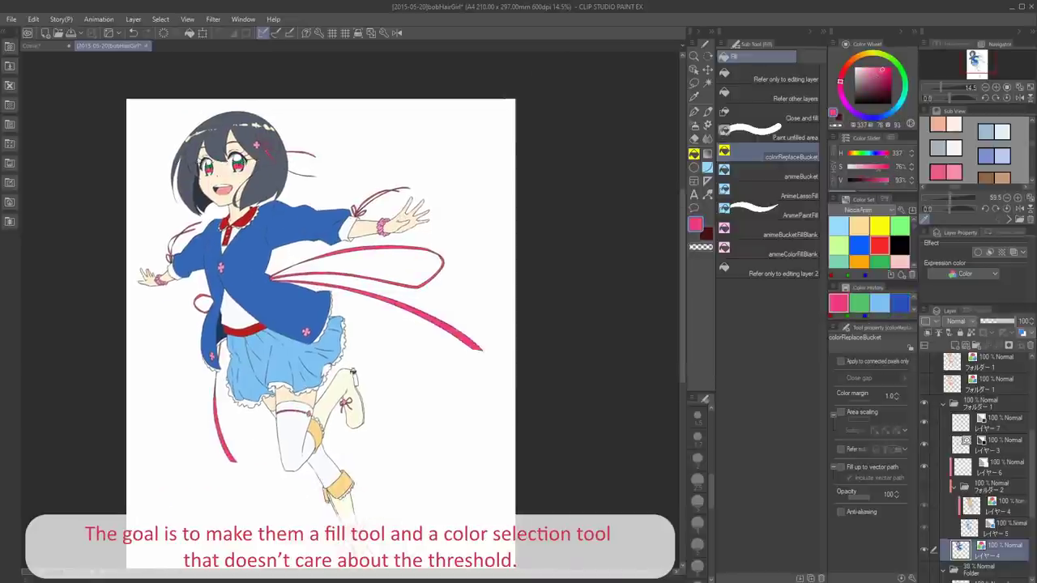
Sample the cardigan's blue, darken it and recolor the cream boots with it
alt+click(304, 312)
click(874, 88)
click(349, 405)
drag(380, 449, 396, 467)
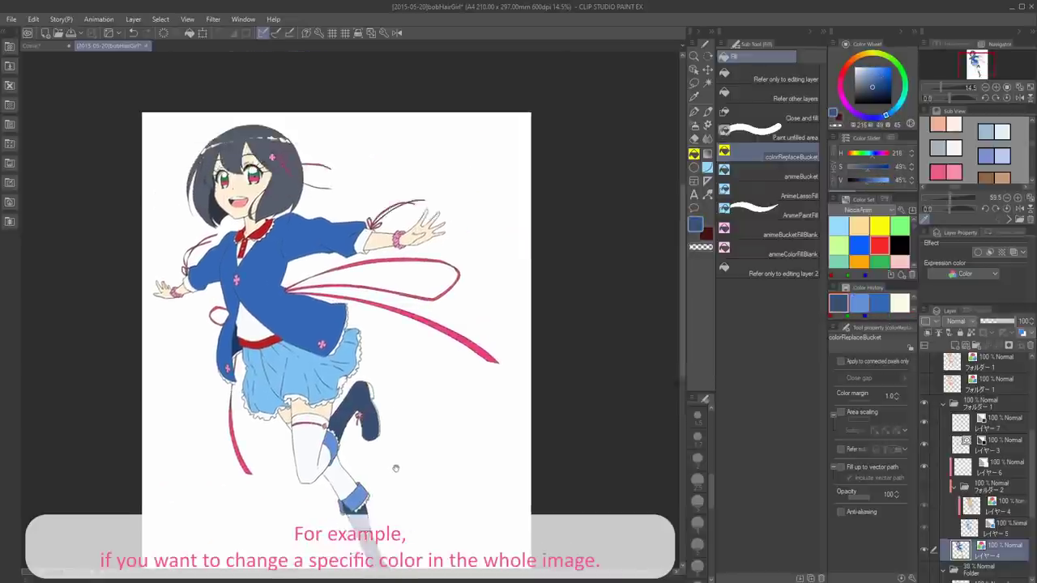
Try several colors on the flower ornaments and bracelets and recolor them light orange with HSV 28, 62, 100
scroll(256, 157, up, 5)
click(870, 70)
click(478, 360)
click(855, 58)
click(479, 359)
key(ctrl+z)
click(479, 361)
click(877, 70)
click(479, 361)
scroll(527, 444, down, 5)
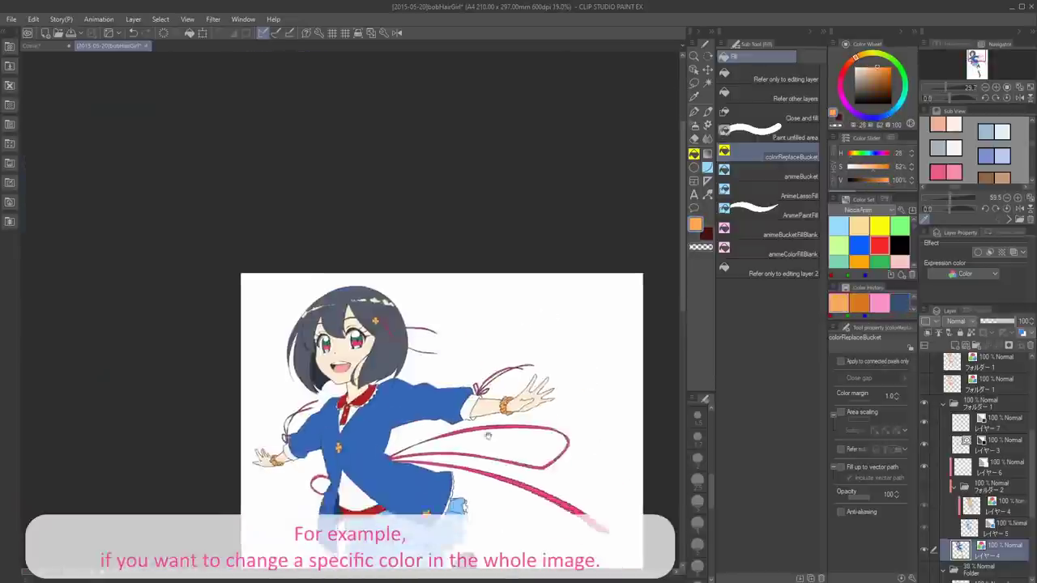
Recolor the dark green part of the eyes maroon and their pale turquoise highlights light pink
scroll(361, 328, up, 7)
click(885, 93)
click(342, 352)
scroll(397, 360, up, 2)
alt+click(339, 391)
click(863, 68)
click(339, 392)
scroll(359, 294, down, 5)
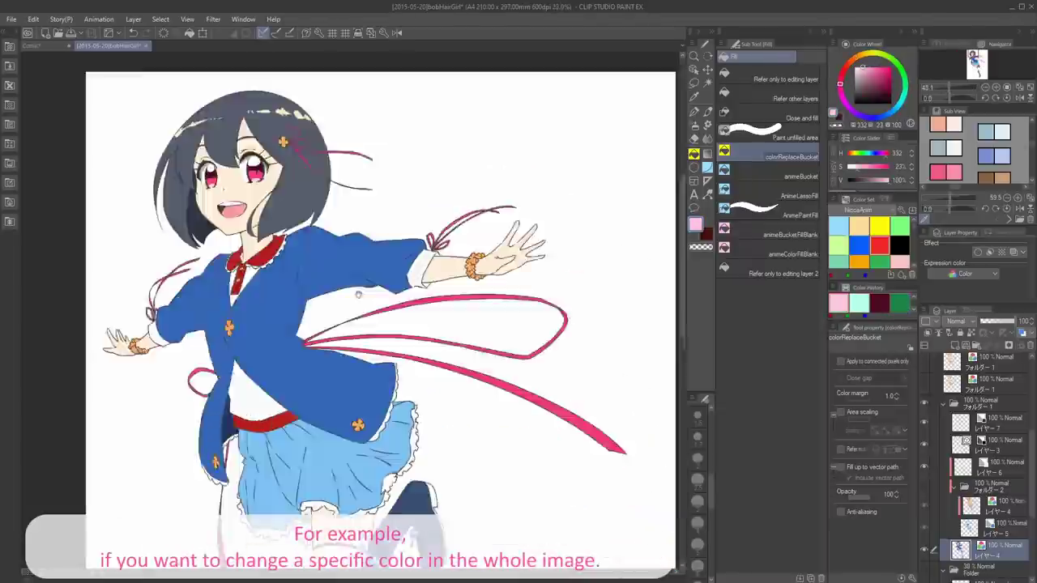
Sample the mouth's color, choose a stronger red and fill the mouth with it using Refer other layers
scroll(223, 118, up, 5)
drag(365, 421, 372, 468)
alt+click(234, 370)
click(877, 71)
click(772, 95)
click(206, 363)
scroll(206, 243, down, 6)
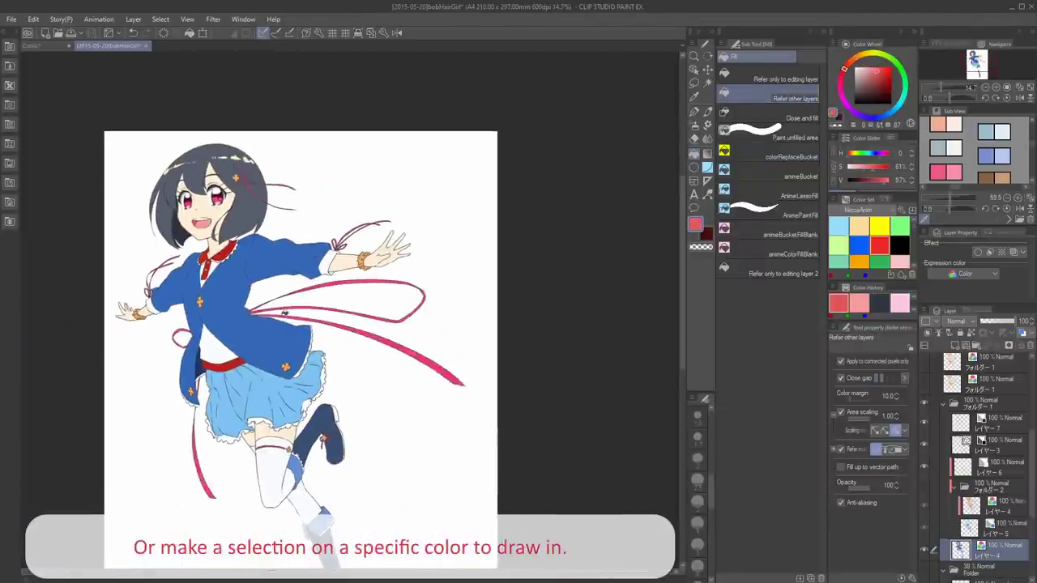
drag(428, 391, 403, 345)
alt+click(275, 311)
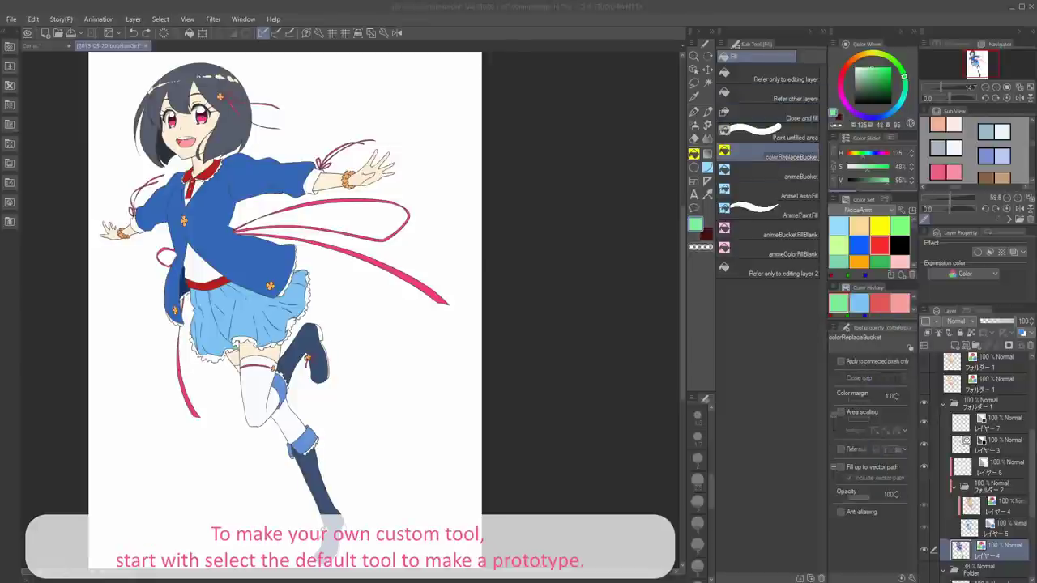
Create a custom sub tool from Refer only to editing layer, named ColorFill, with Direct draw output and Fill input
click(773, 77)
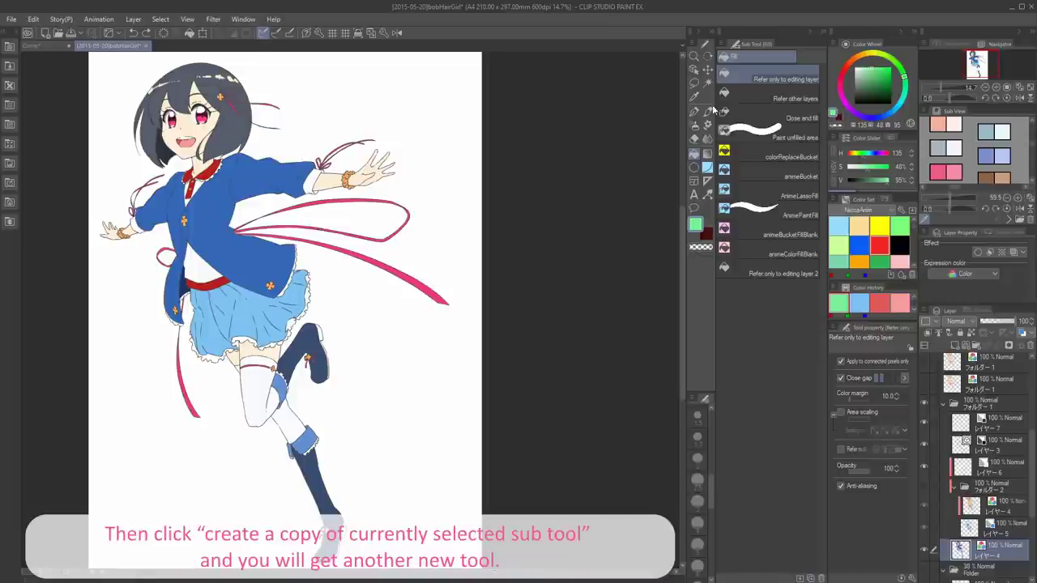
click(723, 44)
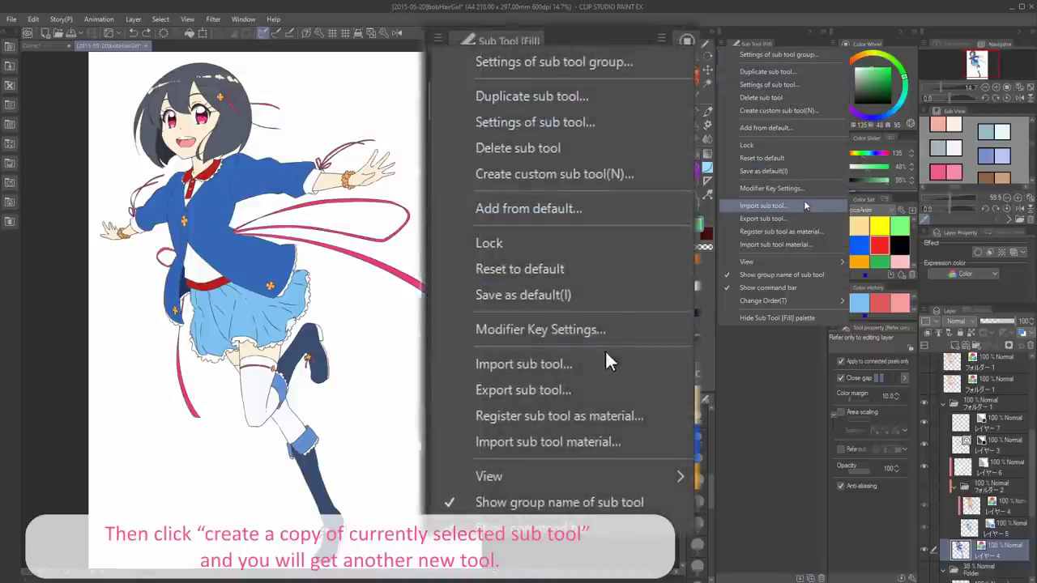
click(813, 111)
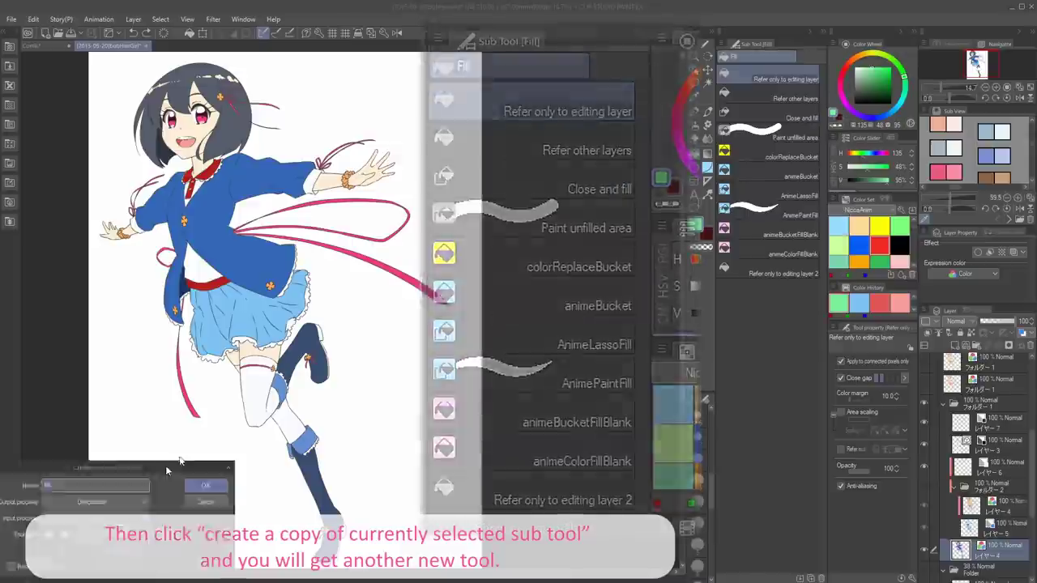
text(C)
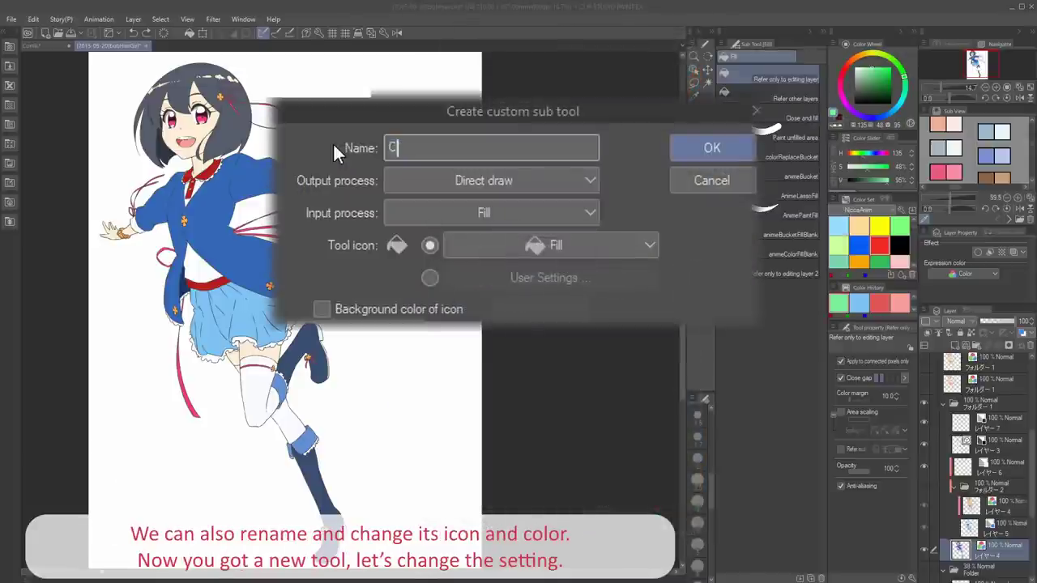
text(olorFill)
click(507, 181)
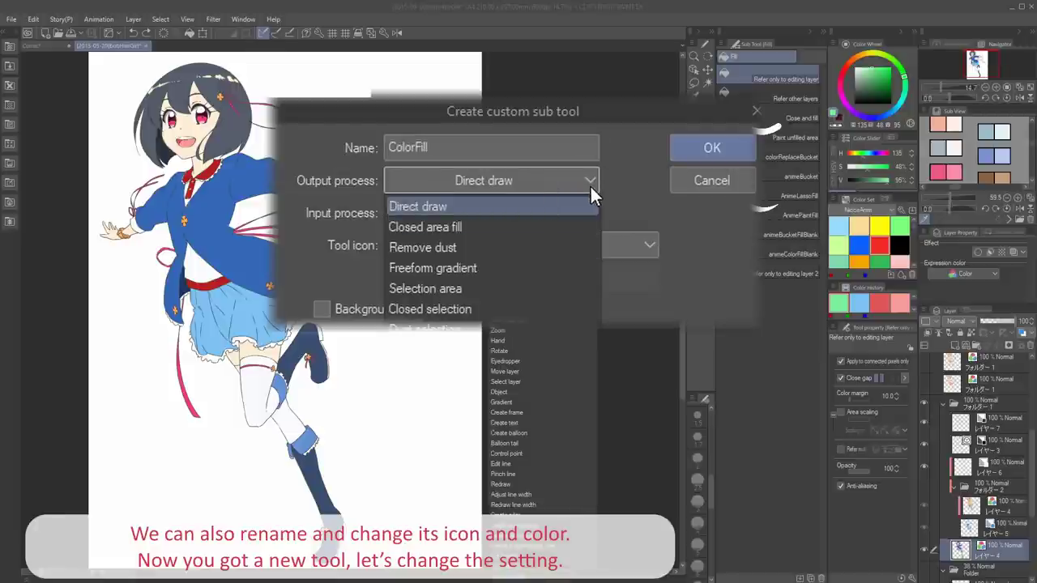
click(614, 188)
click(589, 213)
click(589, 213)
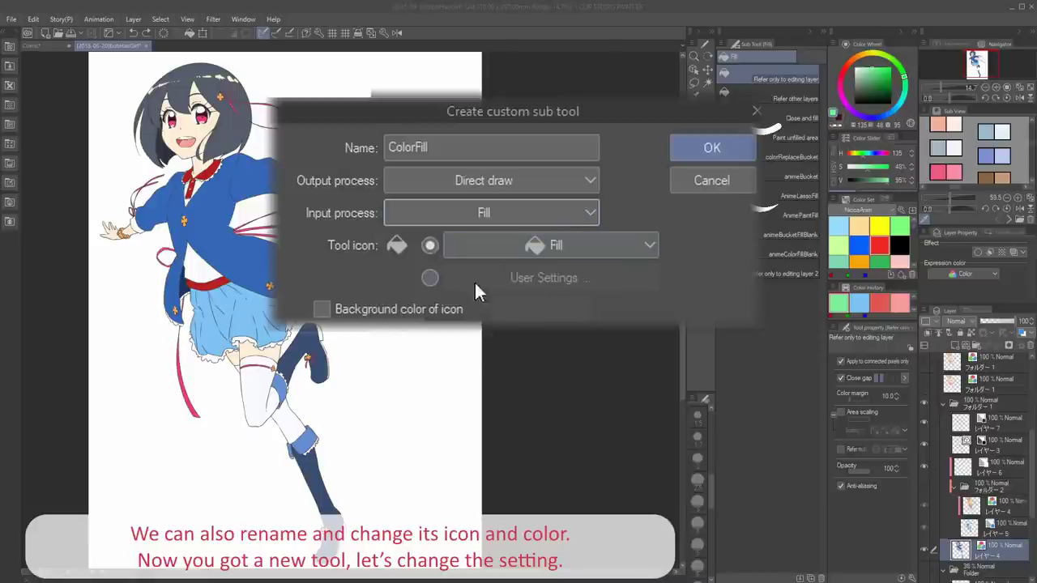
Give the ColorFill tool icon a blue background color with HSV 235, 100, 100
click(446, 308)
click(506, 309)
click(281, 432)
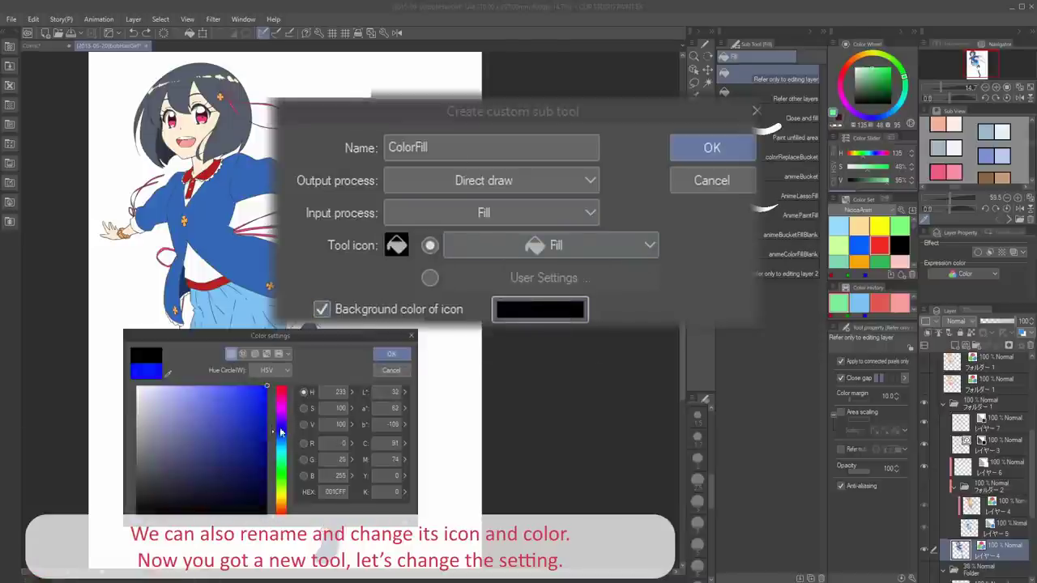
click(390, 357)
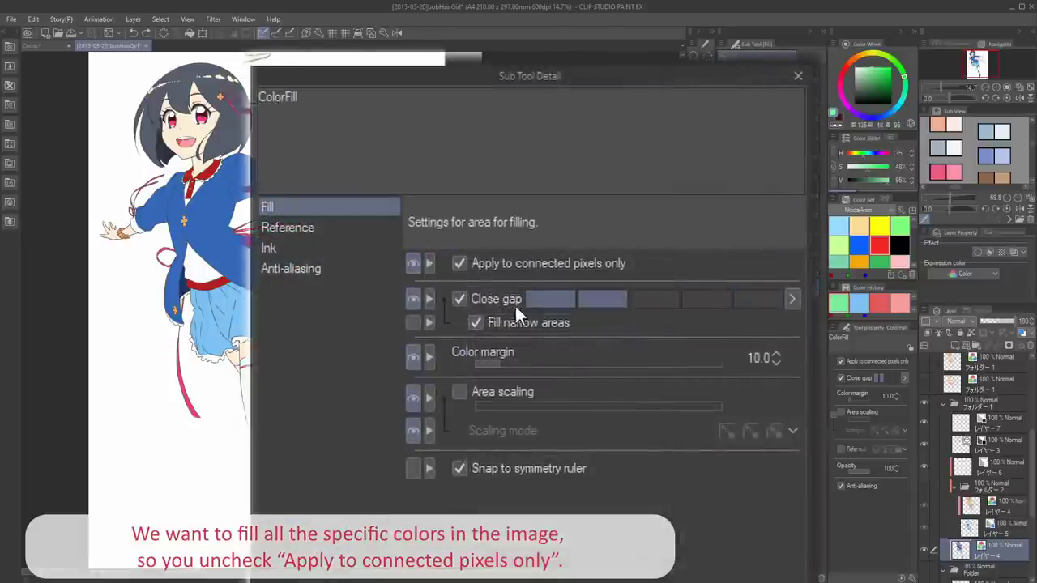
Turn off Apply to connected pixels only for ColorFill, test it by filling the cardigan dark gray-blue, and undo the test fill
click(544, 267)
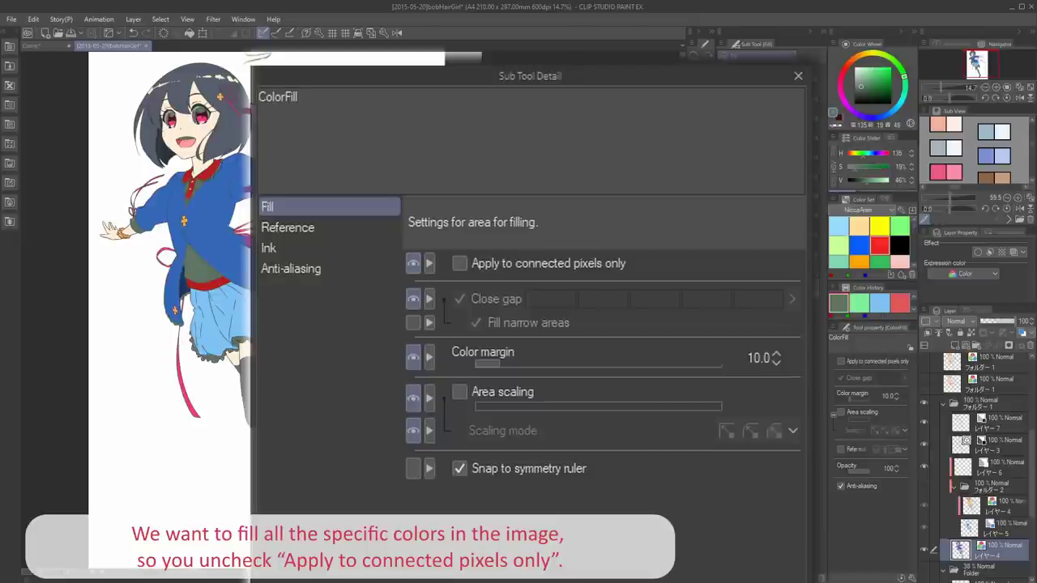
click(209, 264)
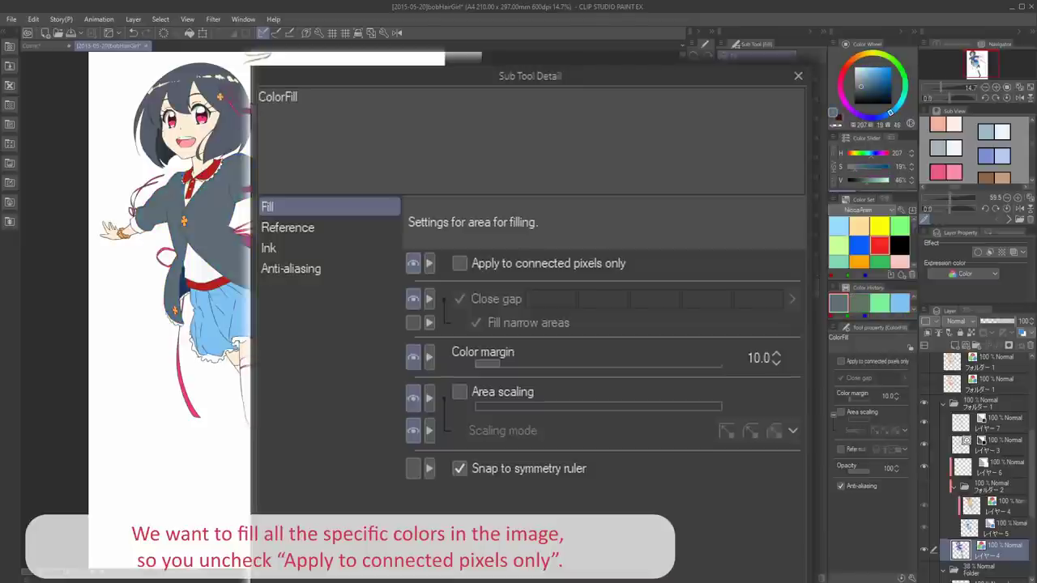
key(ctrl+z)
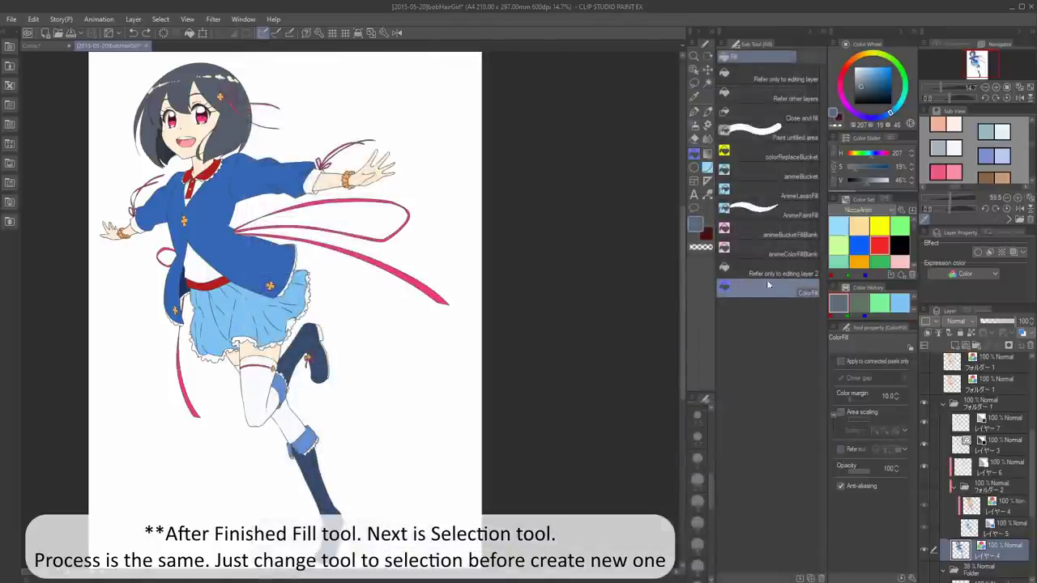
Create a custom sub tool in the Auto select group, named AutoSelectCOLOR, with Selection area output and Fill input
key(w)
click(722, 45)
click(766, 113)
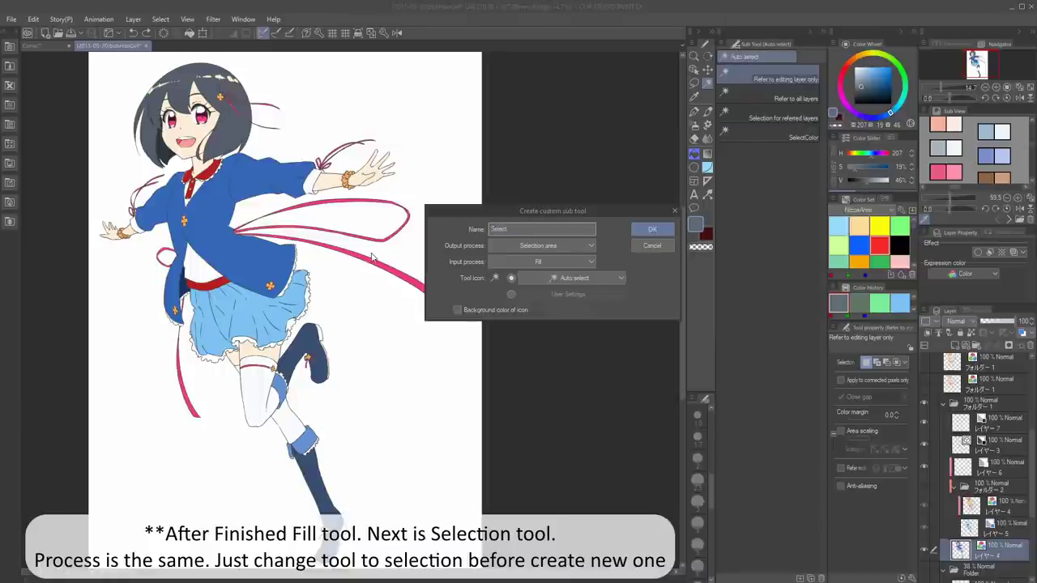
text(to)
key(Return)
Turn off Apply to connected pixels only for AutoSelectCOLOR and test it on the stocking, skirt, cardigan and ribbon colors
click(409, 249)
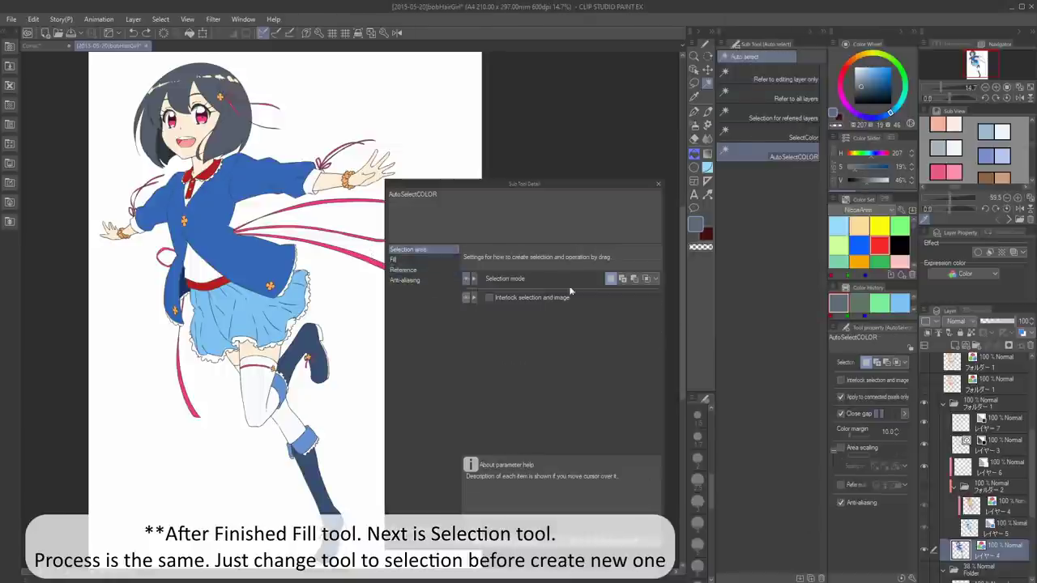
click(413, 260)
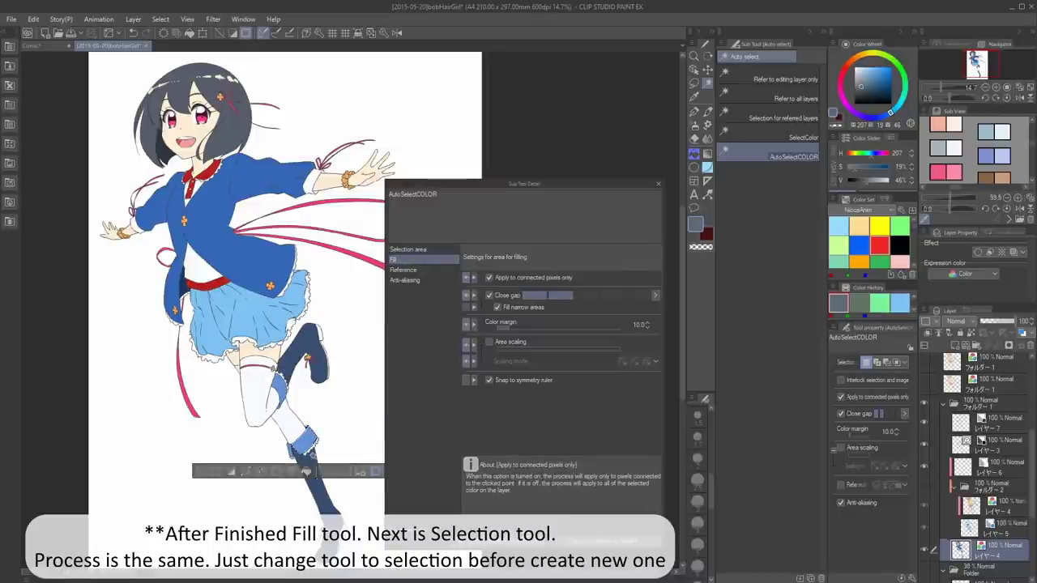
click(489, 277)
click(264, 387)
click(253, 328)
click(247, 259)
click(312, 239)
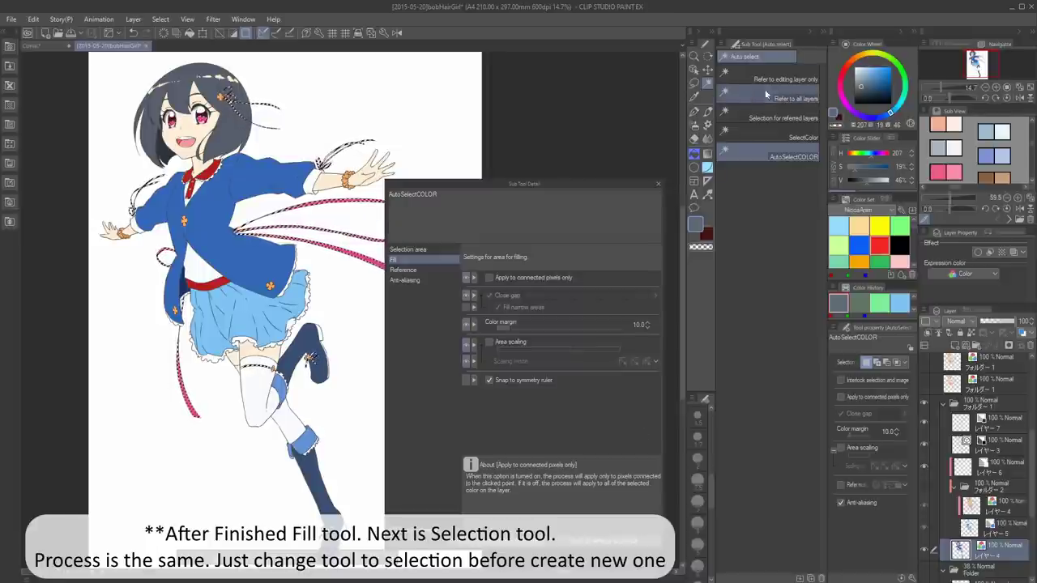
Compare selections of the skirt, cardigan and boots made with Refer to all layers and Refer to editing layer only
click(773, 98)
click(251, 326)
click(776, 154)
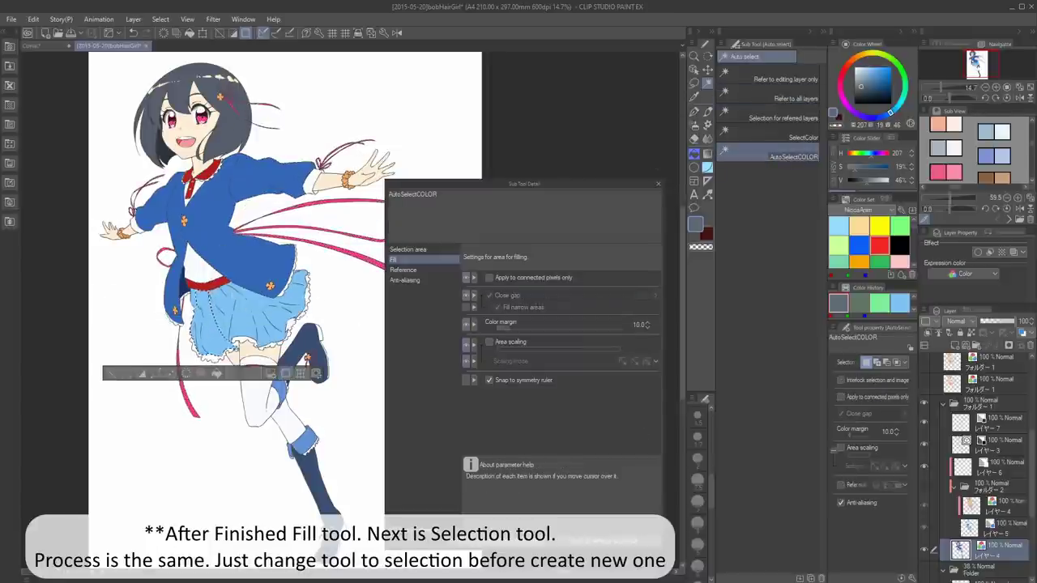
click(405, 270)
click(789, 82)
click(263, 252)
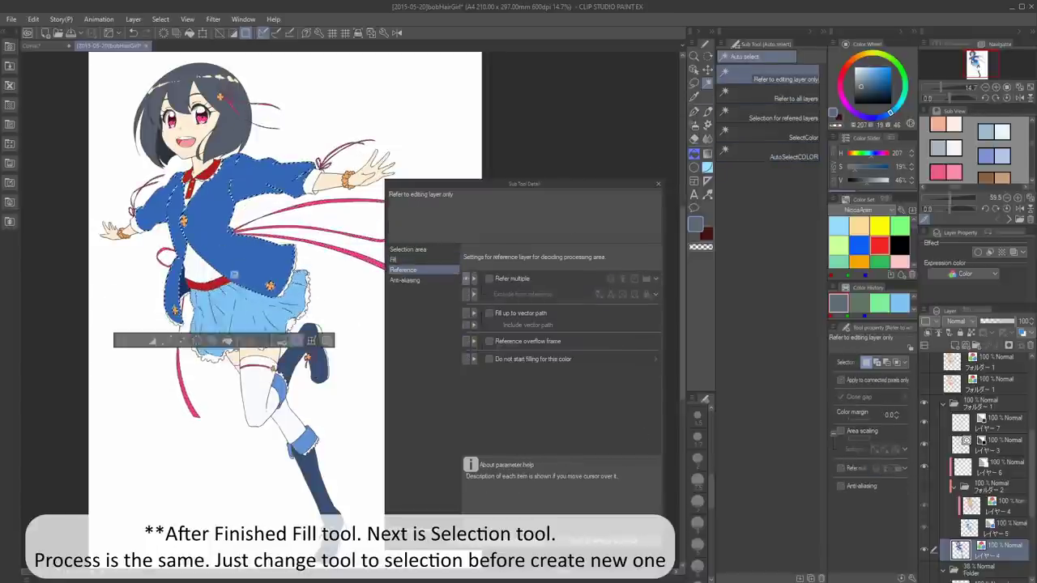
click(304, 350)
click(263, 324)
key(ctrl+d)
click(316, 458)
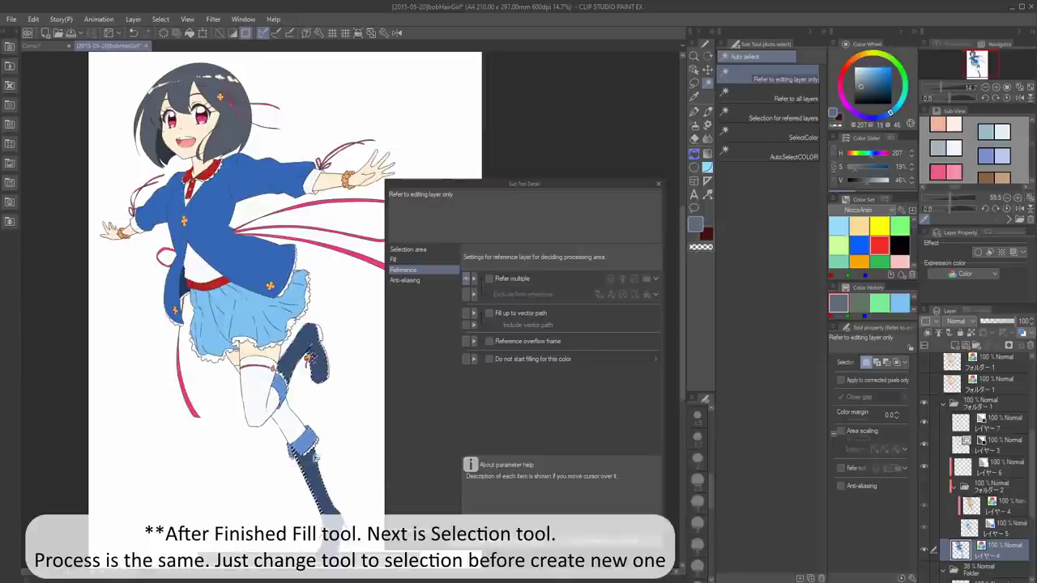
Turn on Apply to connected pixels only for Refer to editing layer only, and compare the Auto select tools on the skirt and cardigan
click(394, 259)
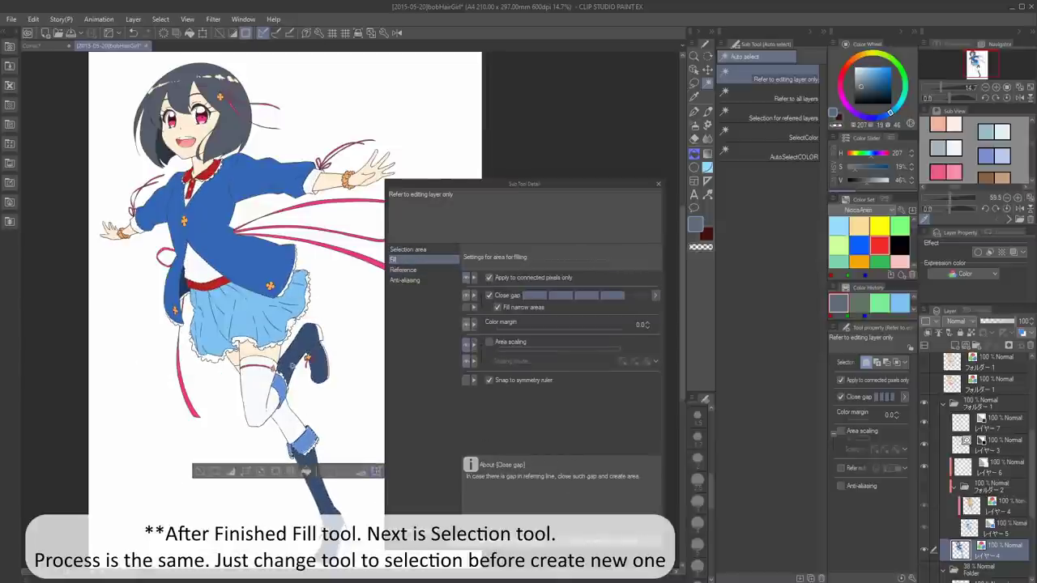
click(793, 155)
click(253, 316)
click(247, 252)
click(791, 97)
click(203, 266)
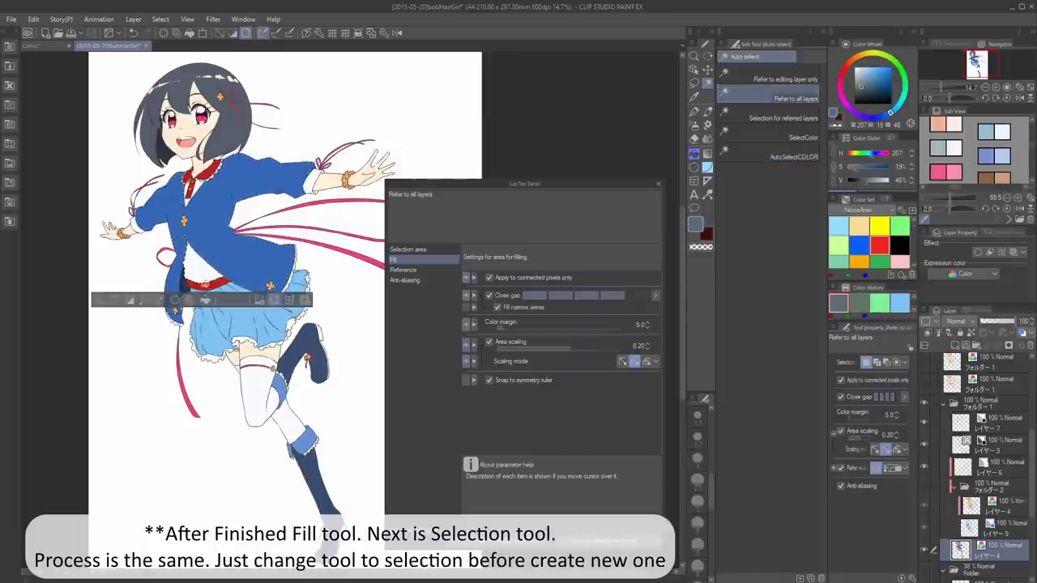
click(207, 285)
click(175, 235)
click(784, 79)
key(ctrl+d)
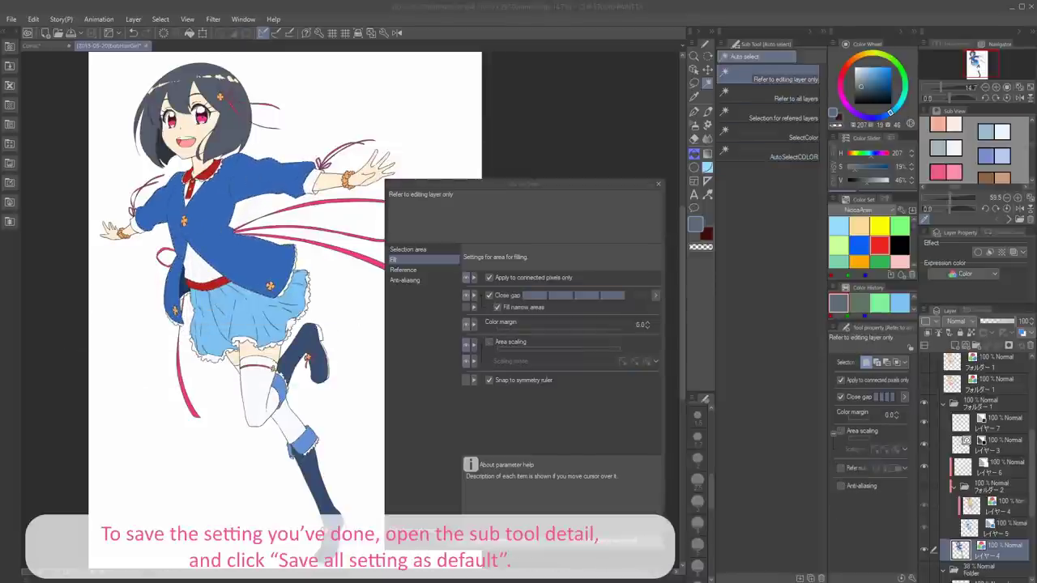
click(657, 186)
Save all current settings of the AutoSelectCOLOR sub tool as its default
click(782, 157)
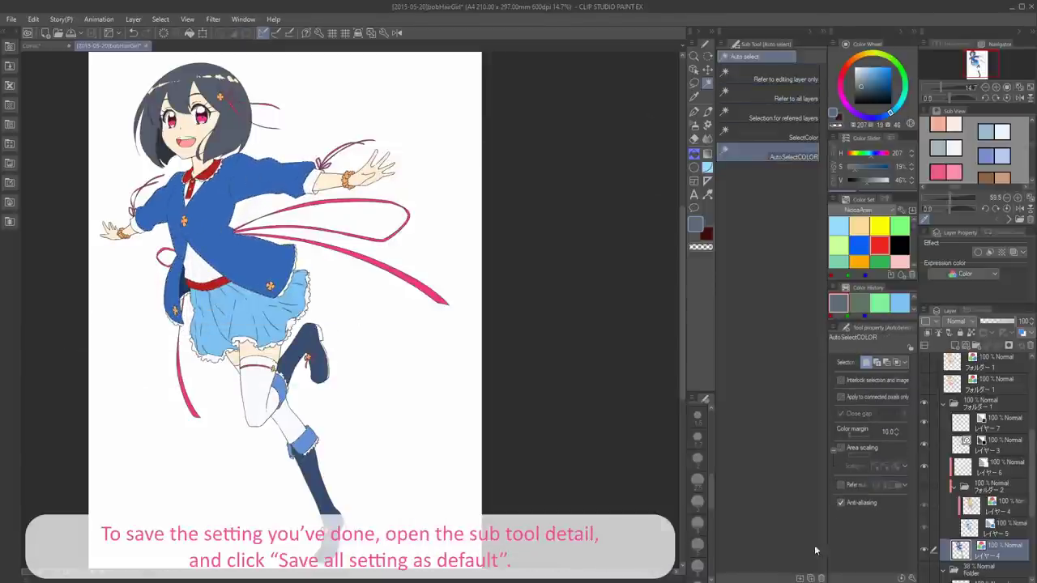
click(913, 579)
drag(542, 185, 504, 157)
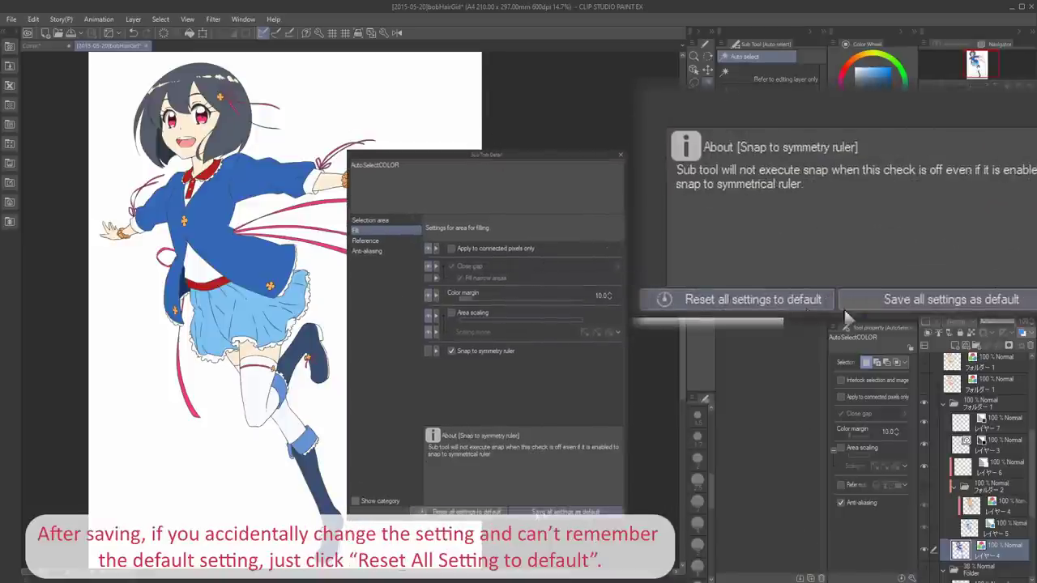
click(554, 512)
click(109, 415)
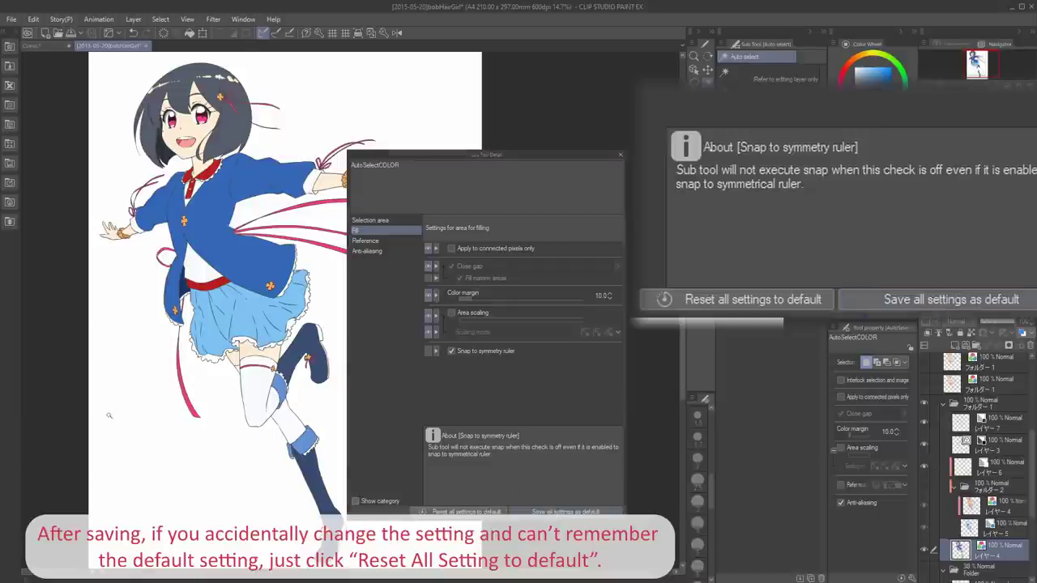
Save all current settings of the ColorFill sub tool as its default
click(694, 147)
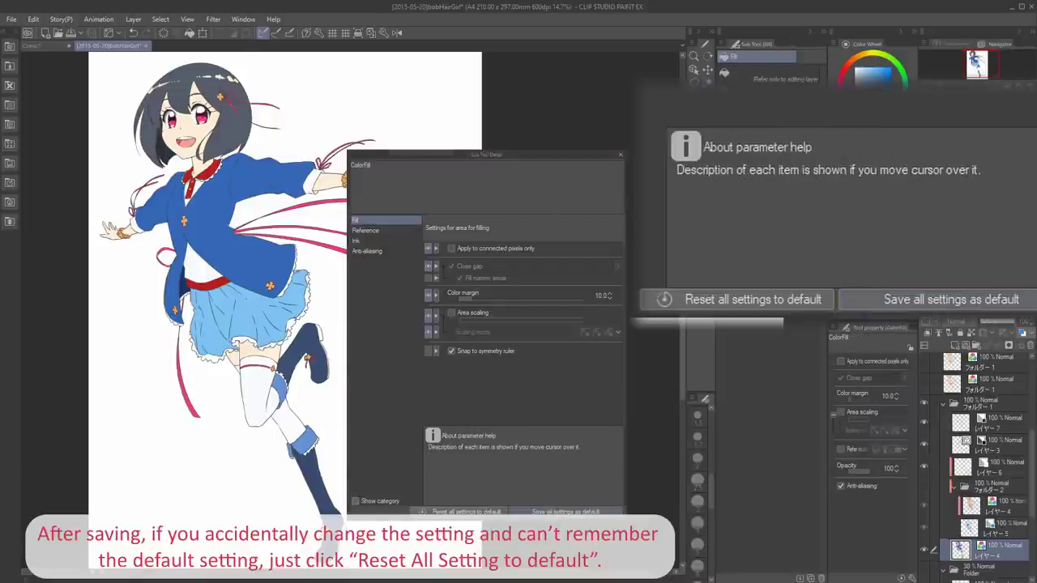
click(554, 512)
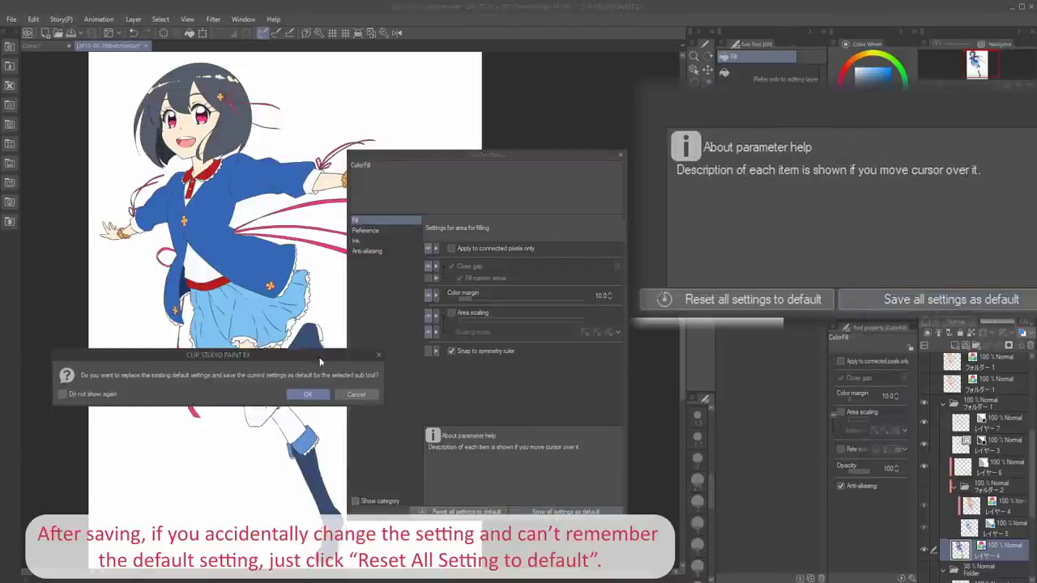
click(306, 395)
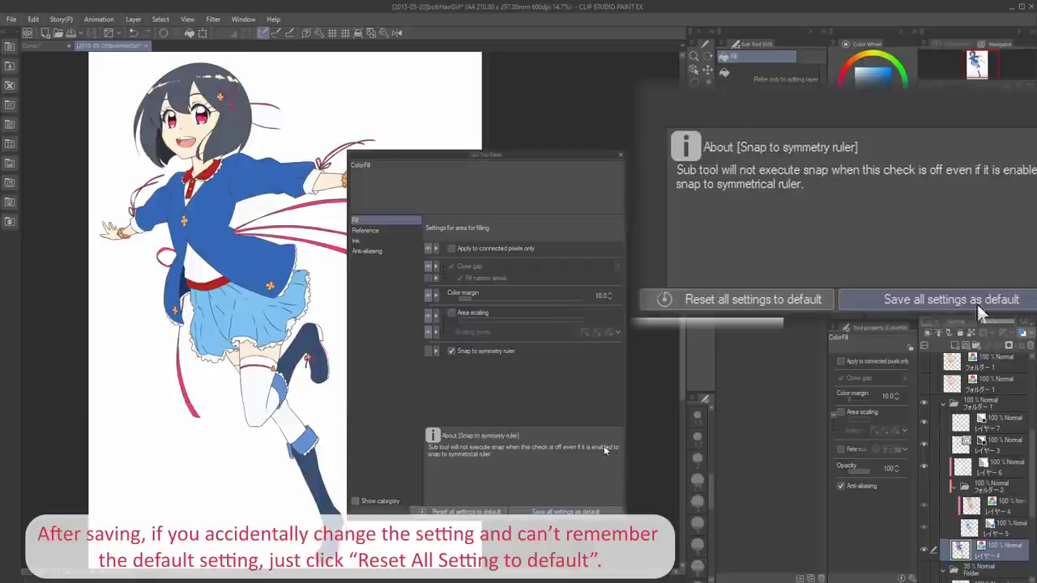
Try ColorFill with connected pixels only, color margin 63.8 and area scaling 0.15, and reset all its settings to default
click(534, 297)
click(484, 314)
click(488, 248)
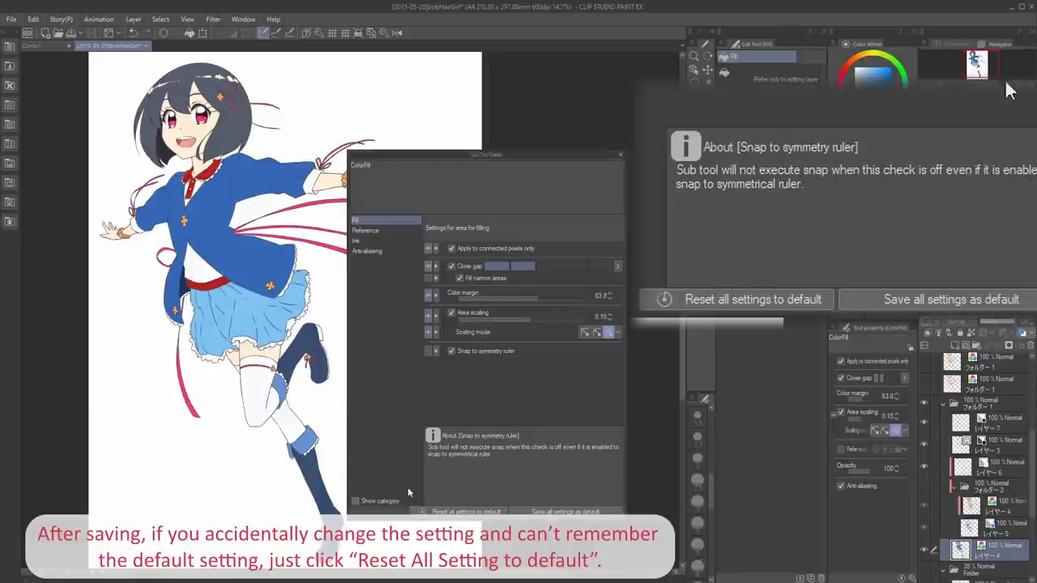
click(478, 512)
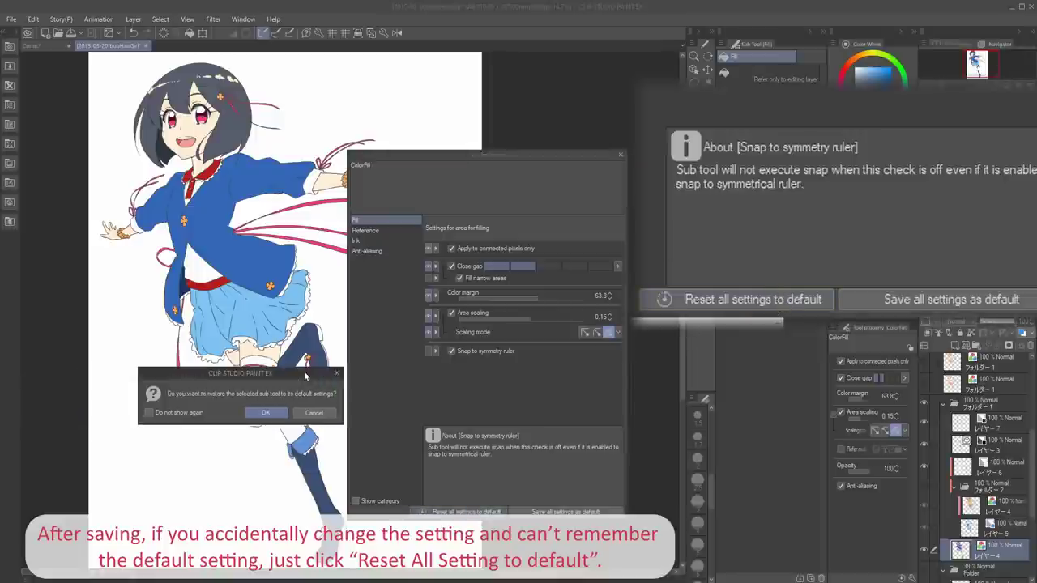
click(267, 414)
click(620, 154)
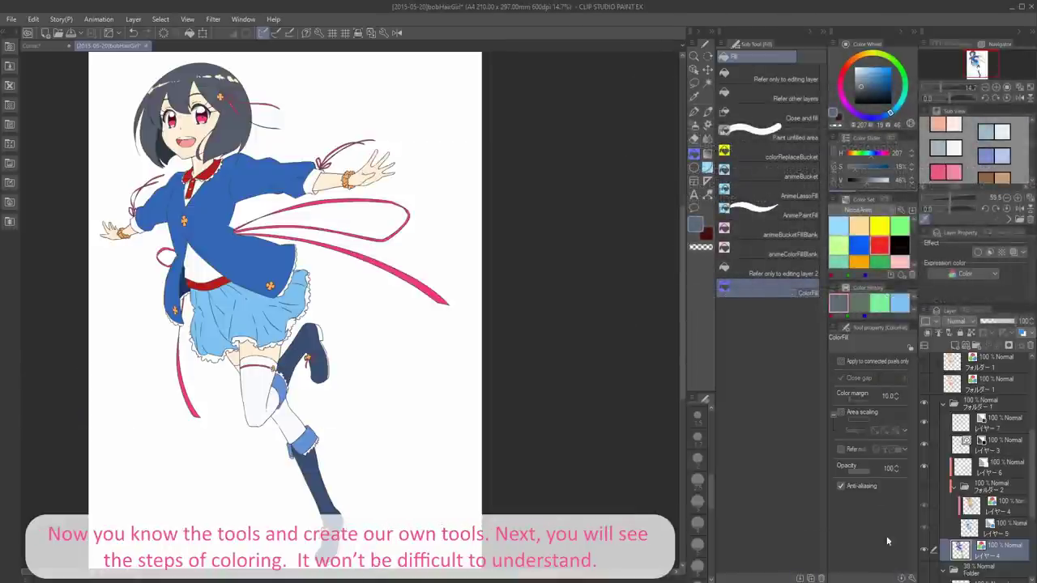
Try ColorFill with color margin 86.4, area scaling 0.03 and connected pixels only, and restore its default settings
click(857, 399)
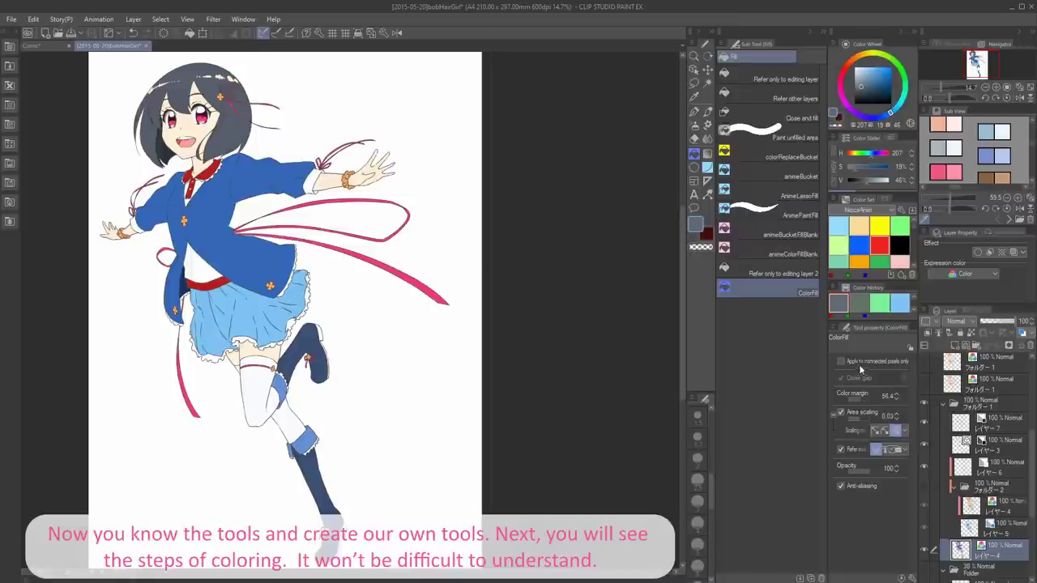
click(861, 365)
click(902, 578)
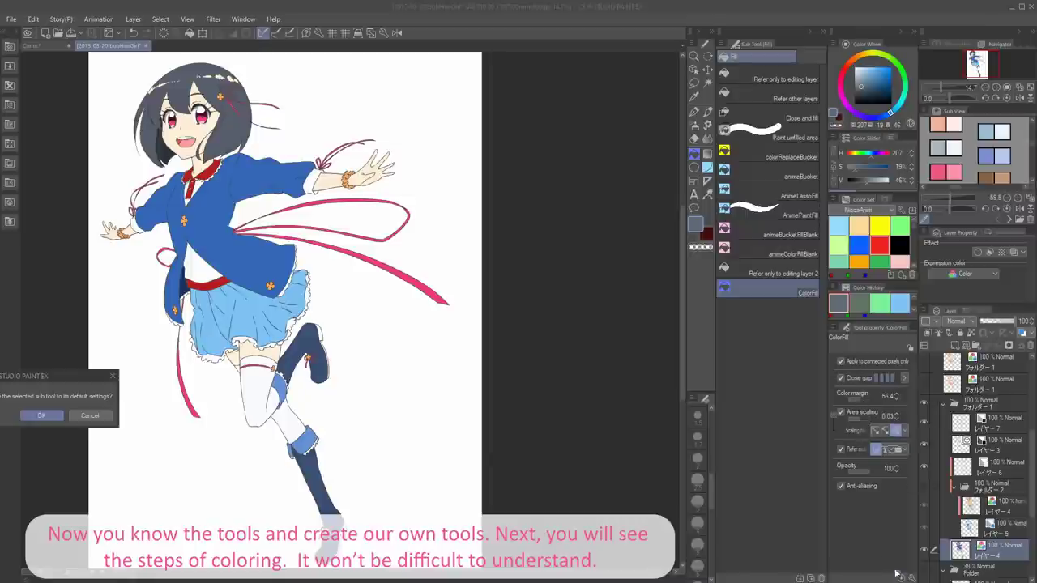
click(239, 397)
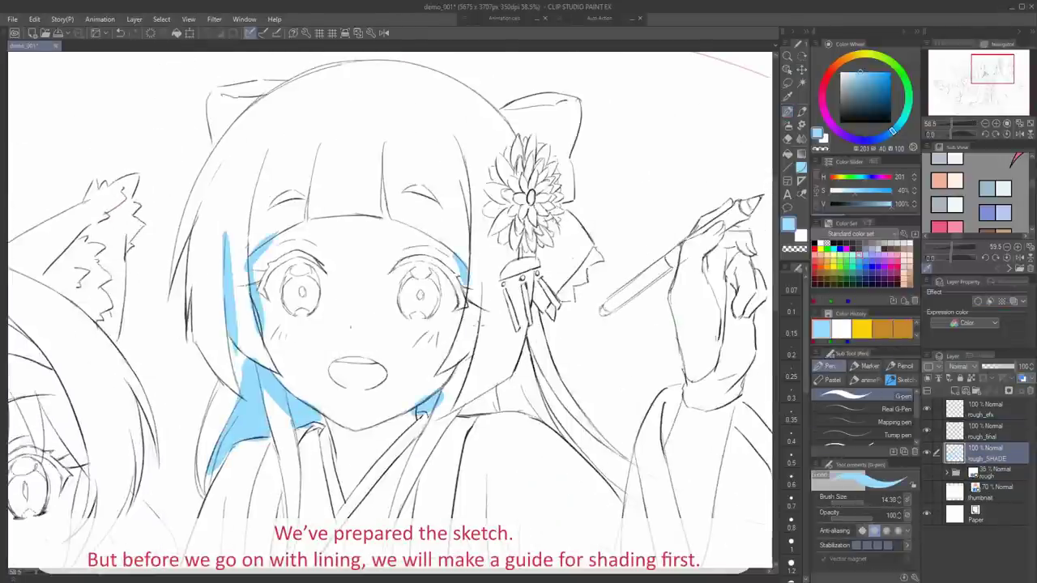
Paint light blue G-pen shading guides on the rough_SHADE layer along the sketched character's skirt folds
scroll(323, 201, down, 1)
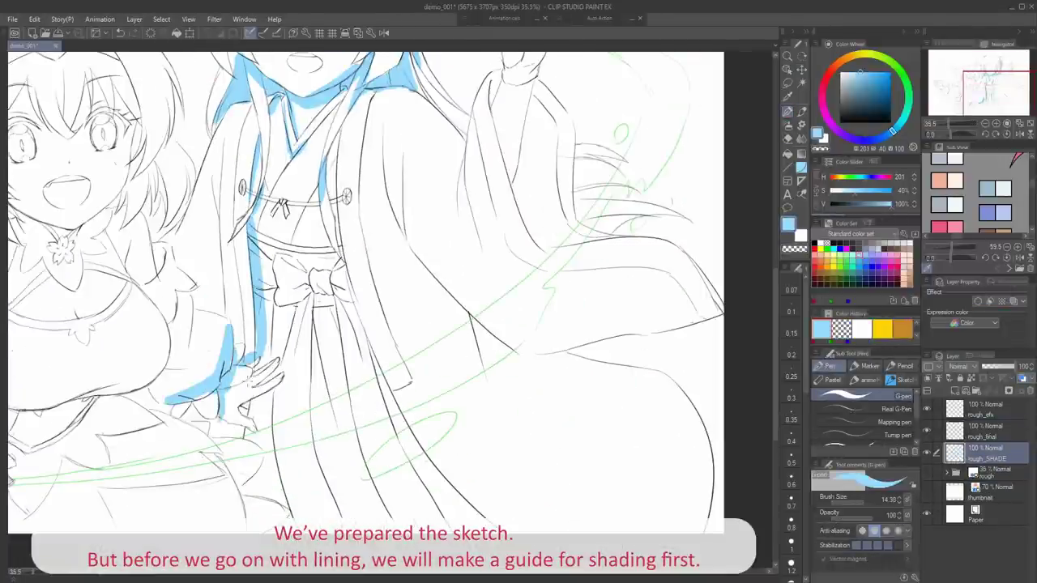
scroll(324, 324, down, 3)
drag(318, 325, 343, 454)
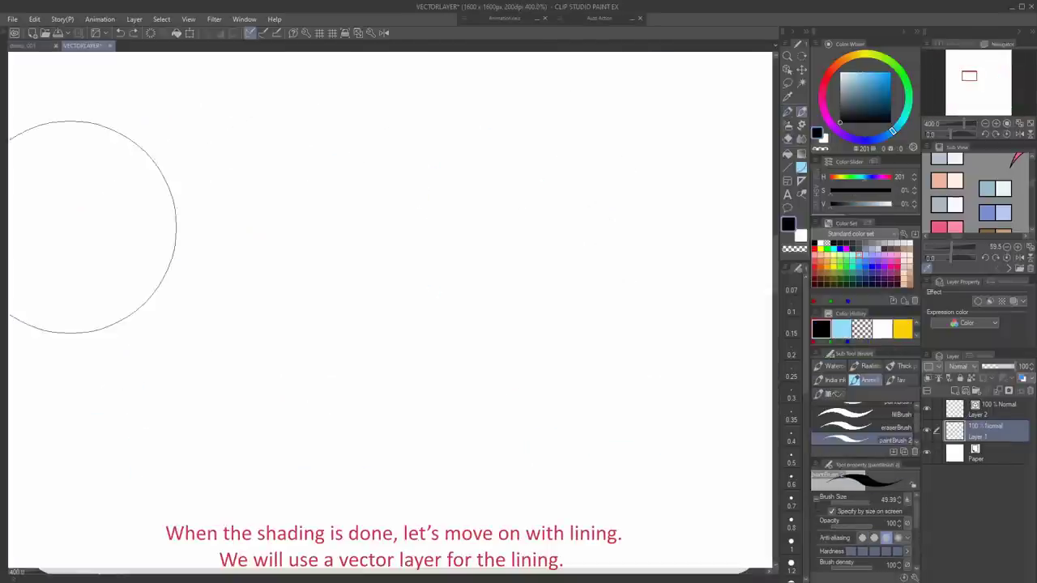
Brush a thick black zigzag on raster Layer 1, lasso its middle section, move that section away and deselect
mouse_move(58, 239)
mouse_down()
mouse_move(96, 413)
mouse_move(340, 506)
mouse_move(499, 459)
mouse_up()
click(788, 85)
drag(420, 466, 416, 468)
key(k)
mouse_move(389, 393)
mouse_down()
mouse_move(389, 378)
mouse_move(441, 408)
mouse_move(458, 356)
mouse_up()
key(ctrl+d)
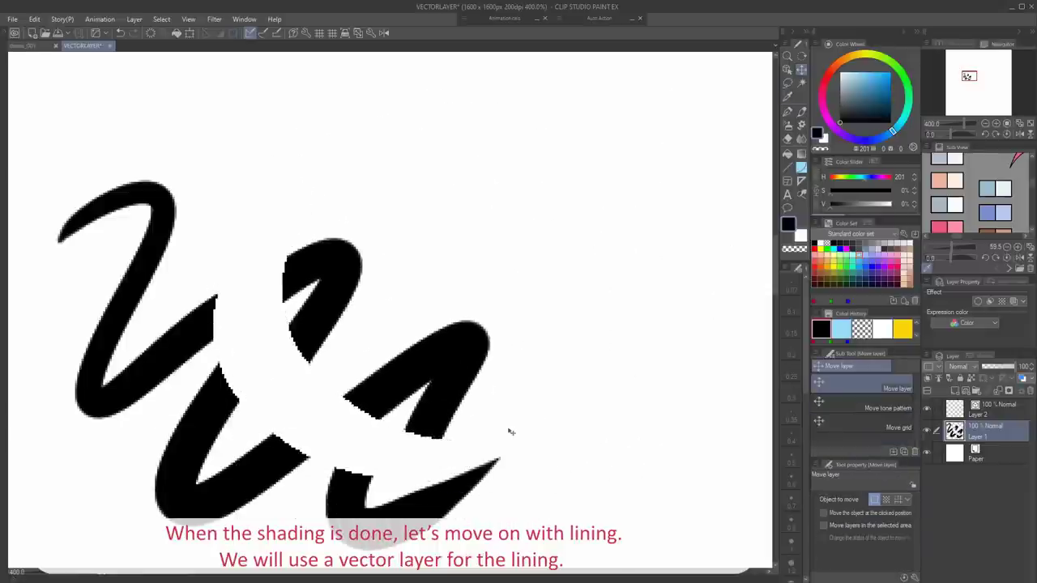
Hide Layer 1 and brush a large black zigzag line on vector Layer 2
click(928, 431)
click(989, 415)
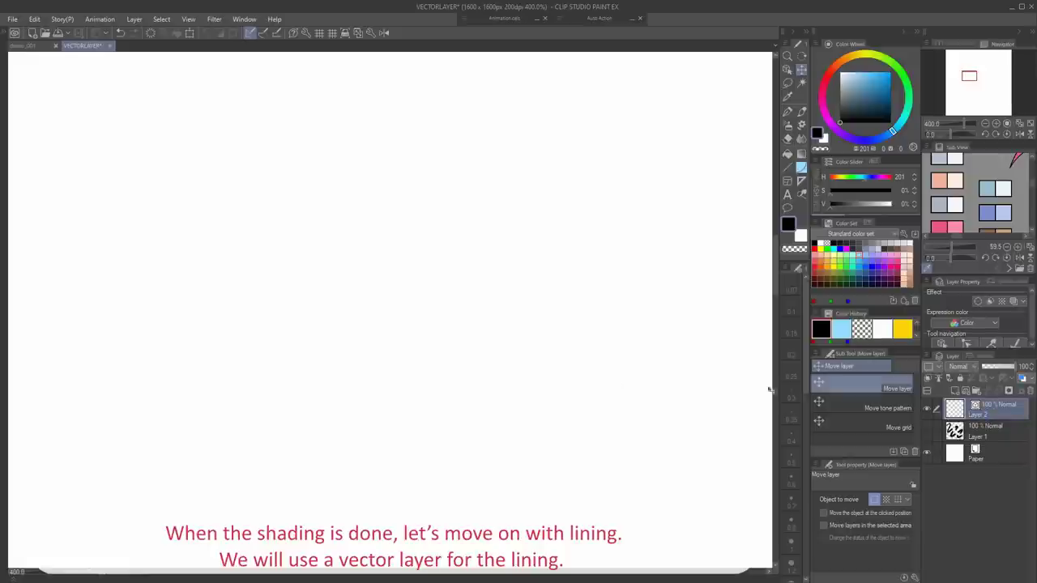
key(b)
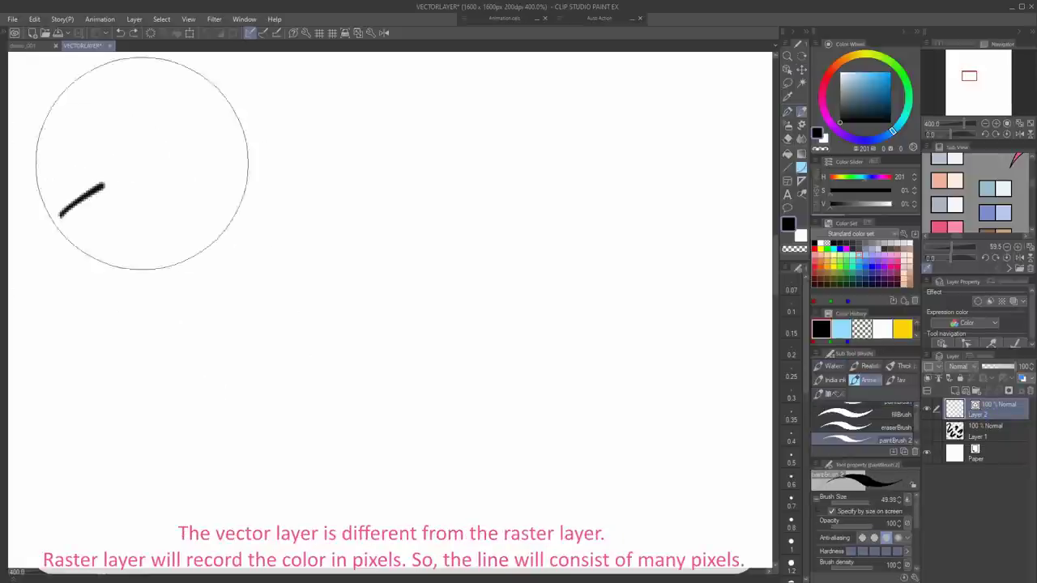
mouse_move(142, 162)
mouse_down()
mouse_move(184, 346)
mouse_move(539, 216)
mouse_move(538, 475)
mouse_move(605, 421)
mouse_up()
Select the vector line to show its control points, lasso its middle section and move that section up and right
key(o)
click(464, 366)
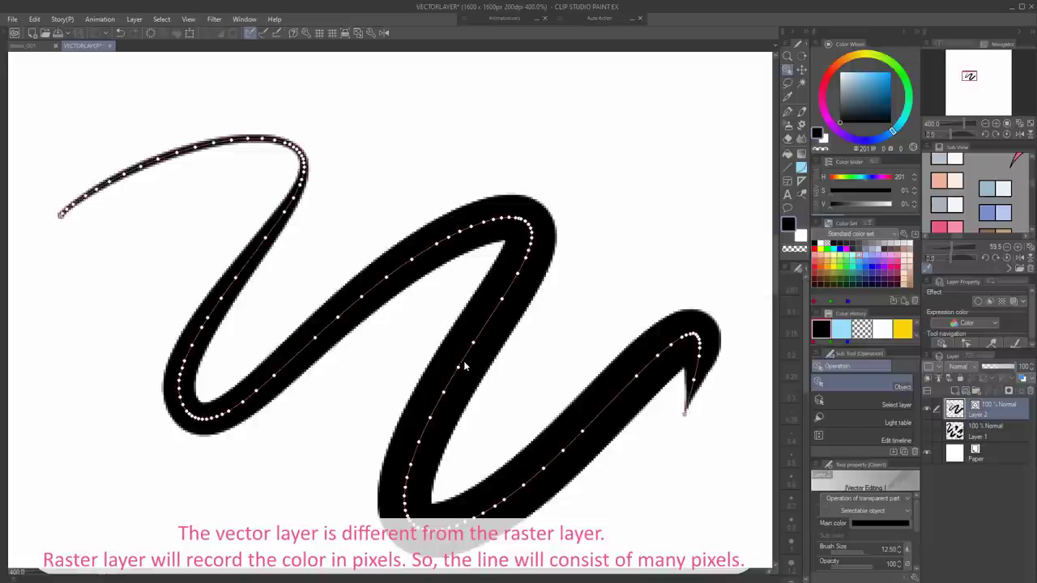
mouse_move(530, 388)
mouse_down()
mouse_move(450, 365)
mouse_move(504, 371)
mouse_up()
key(m)
drag(496, 320, 550, 255)
Reshape the cut ends of the moved and lower vector line pieces by shifting their control points
key(o)
click(524, 293)
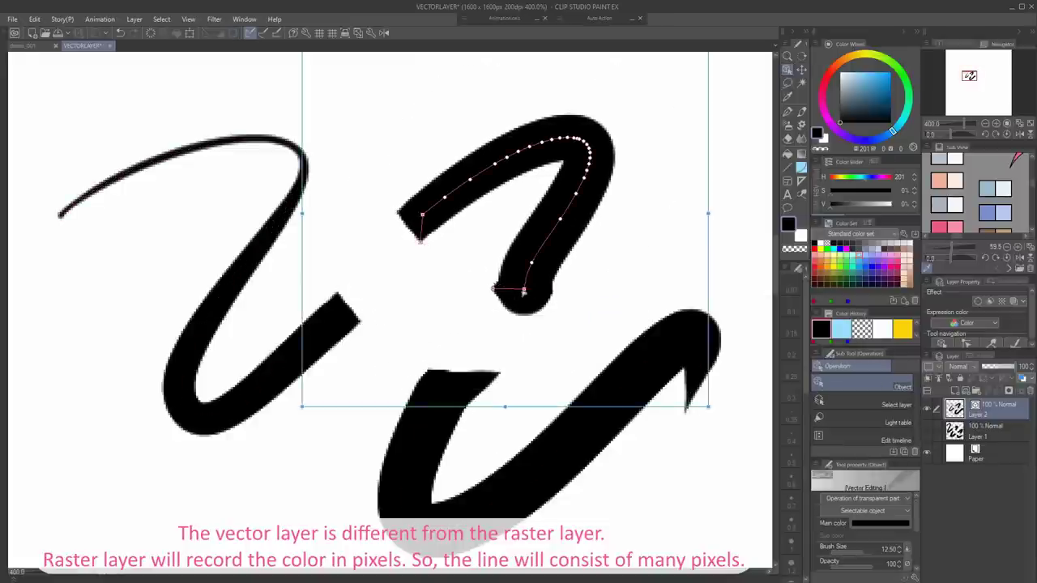
mouse_move(495, 289)
mouse_down()
mouse_move(498, 277)
mouse_move(478, 363)
mouse_move(369, 401)
mouse_up()
click(445, 395)
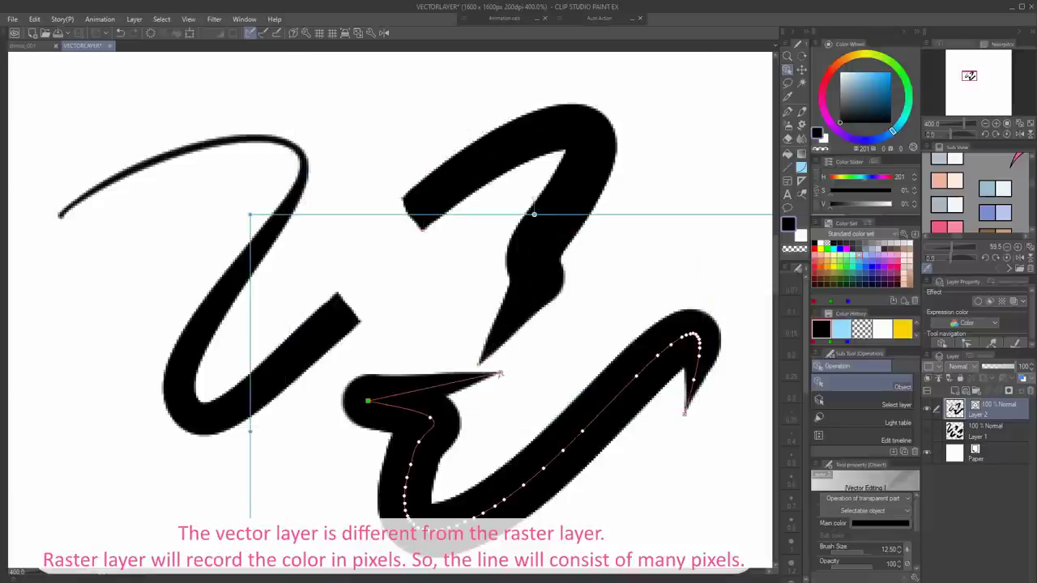
Reshape the cut ends of the vector line pieces into pointed tips by shifting their end control points
drag(499, 374, 406, 328)
drag(369, 400, 449, 374)
click(342, 318)
mouse_move(348, 308)
mouse_down()
mouse_move(320, 328)
mouse_move(346, 320)
mouse_move(379, 259)
mouse_up()
click(432, 213)
drag(412, 212, 396, 240)
click(583, 442)
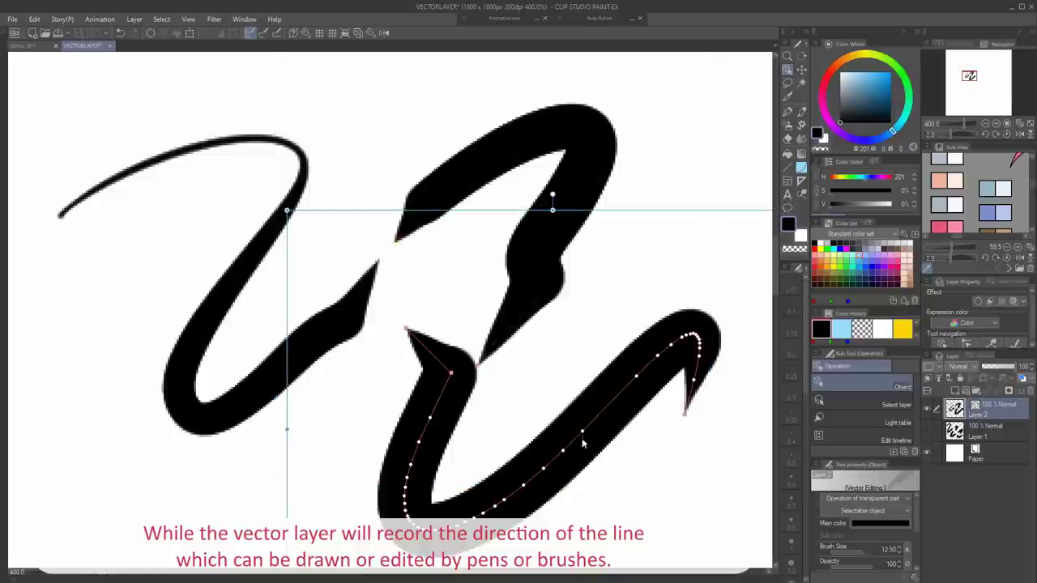
Paint a thick zigzag stroke on the emptied vector Layer 2 with the Oil paint flat brush at size 15.22, then select it
key(b)
click(904, 369)
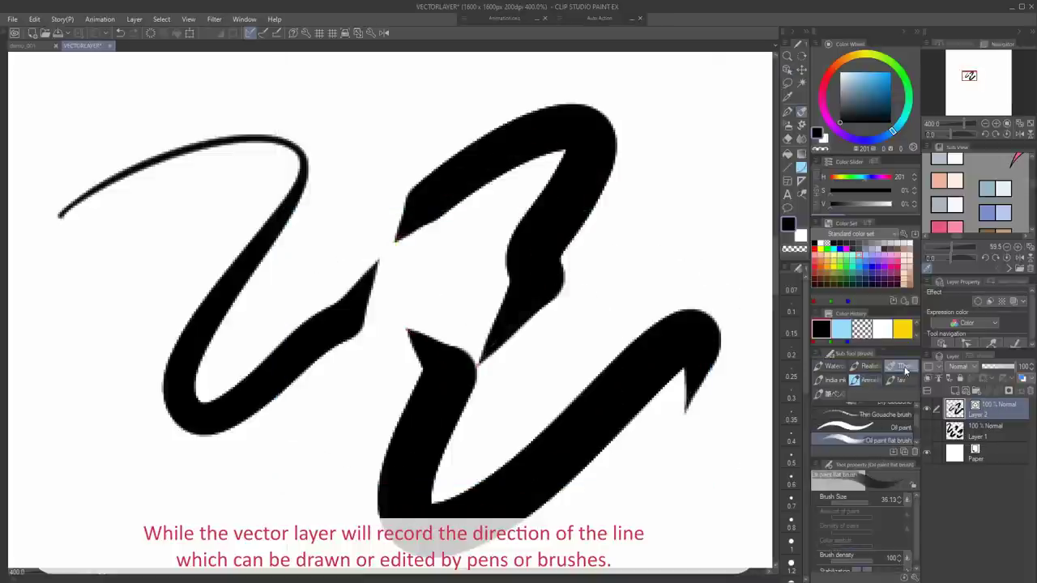
drag(284, 284, 453, 324)
key(ctrl+z)
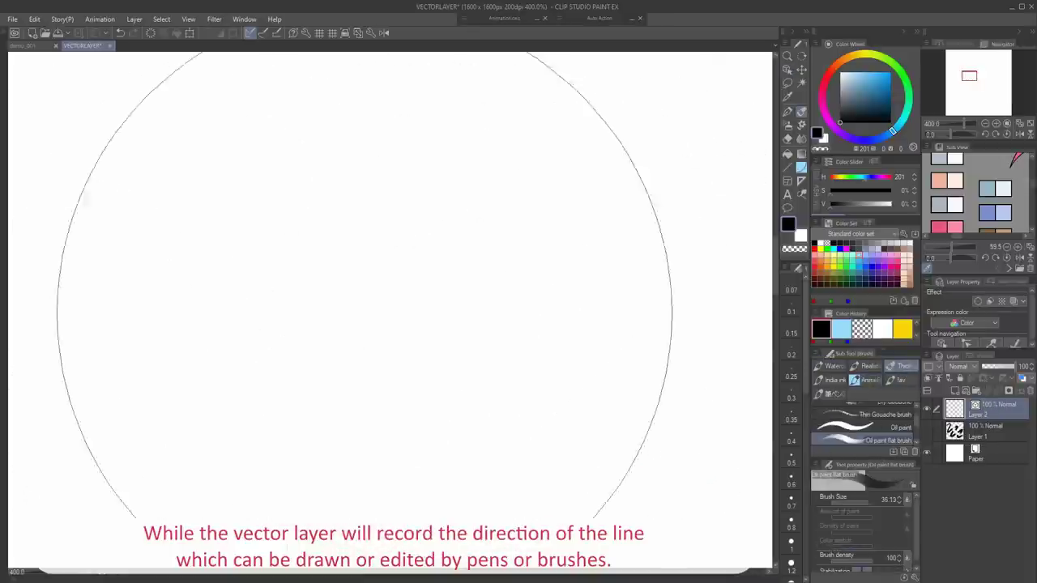
drag(97, 324, 454, 288)
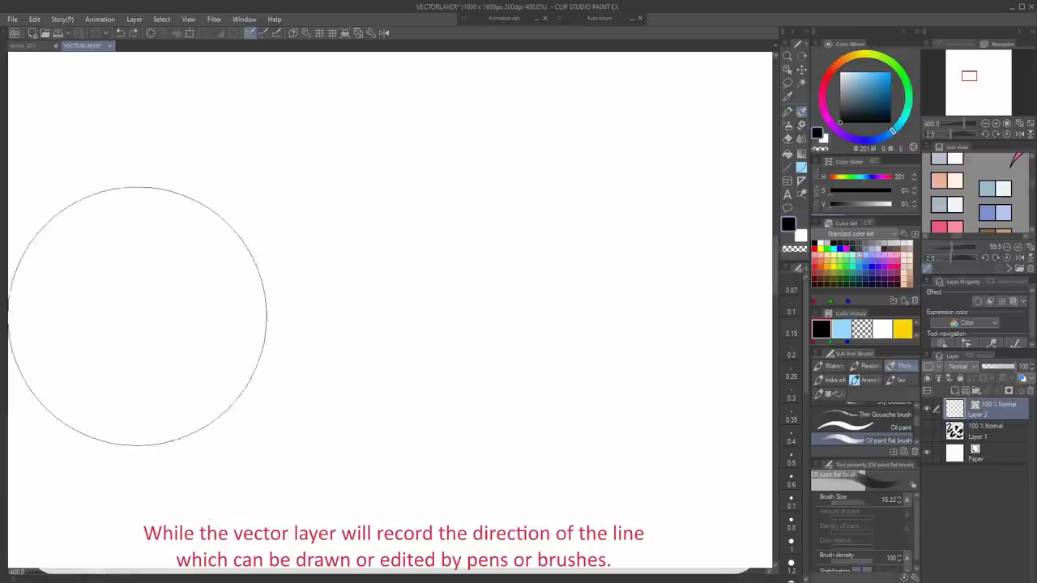
mouse_move(138, 316)
mouse_down()
mouse_move(385, 286)
mouse_move(643, 462)
mouse_up()
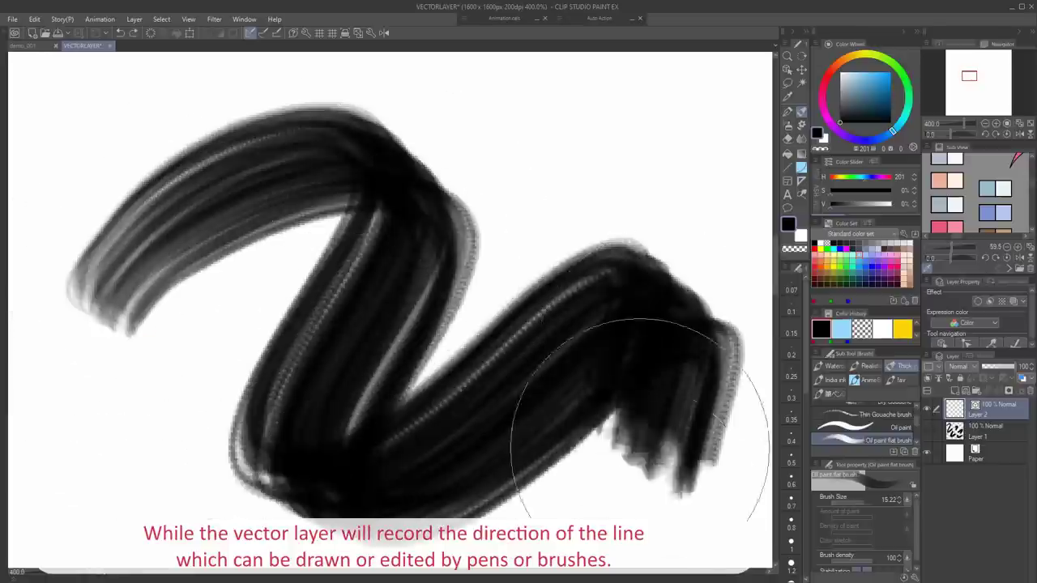
key(o)
click(525, 395)
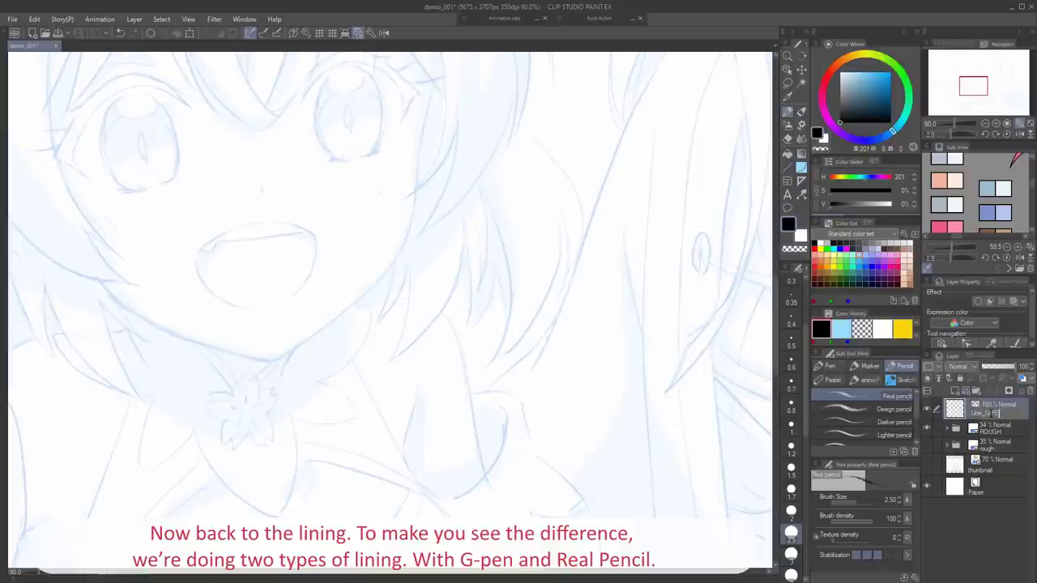
Name the first lining layer Line_G-PEN and add a second vector layer named Line_Pencil above it
text(N)
key(Return)
click(966, 390)
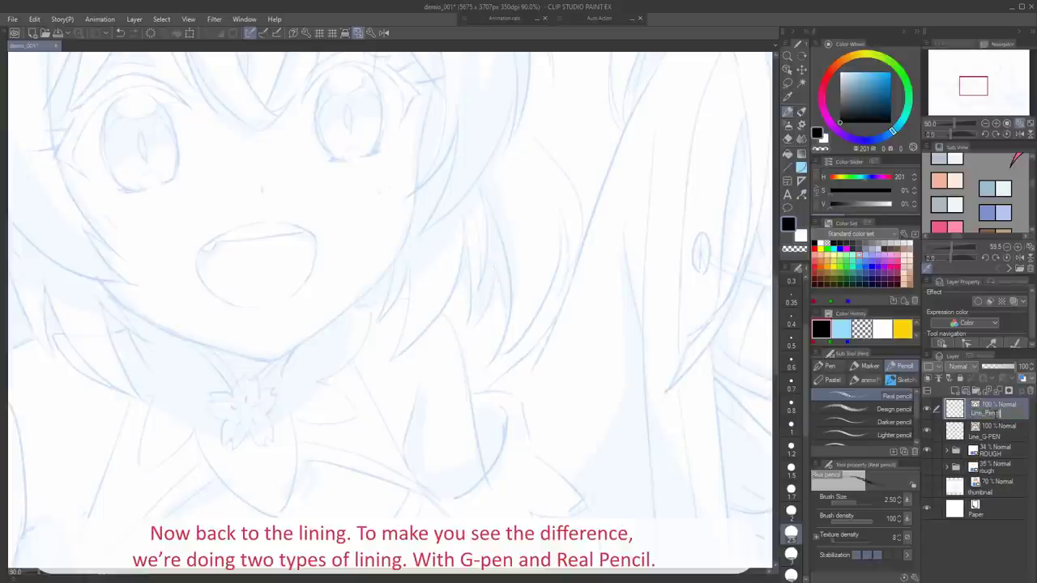
key(Return)
Make the Line_G-PEN layer active, choose the G-pen sub tool, and undo the latest action
scroll(544, 366, down, 5)
drag(543, 365, 449, 386)
scroll(543, 418, up, 3)
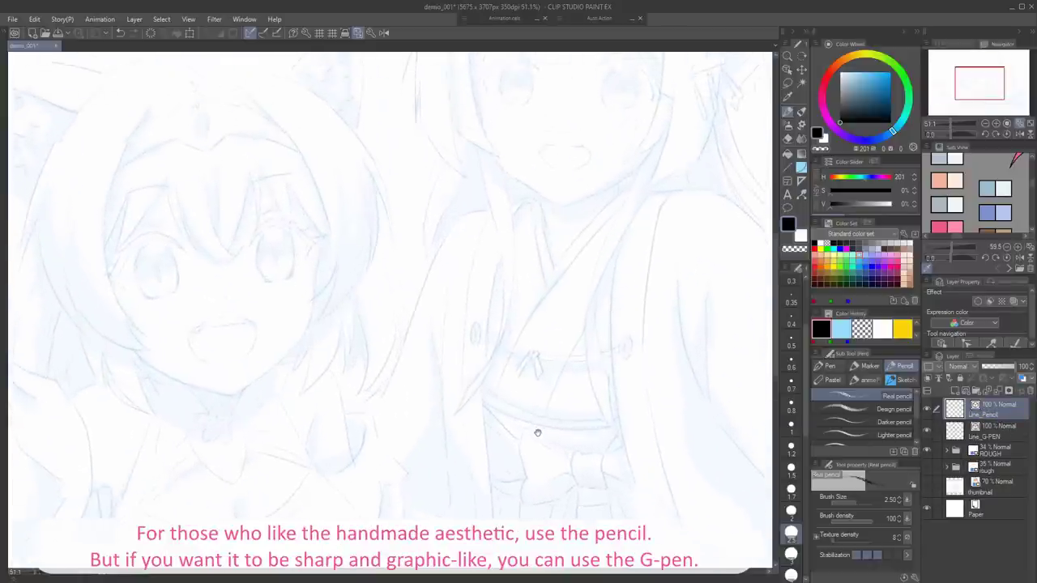
drag(538, 432, 542, 453)
drag(593, 315, 507, 383)
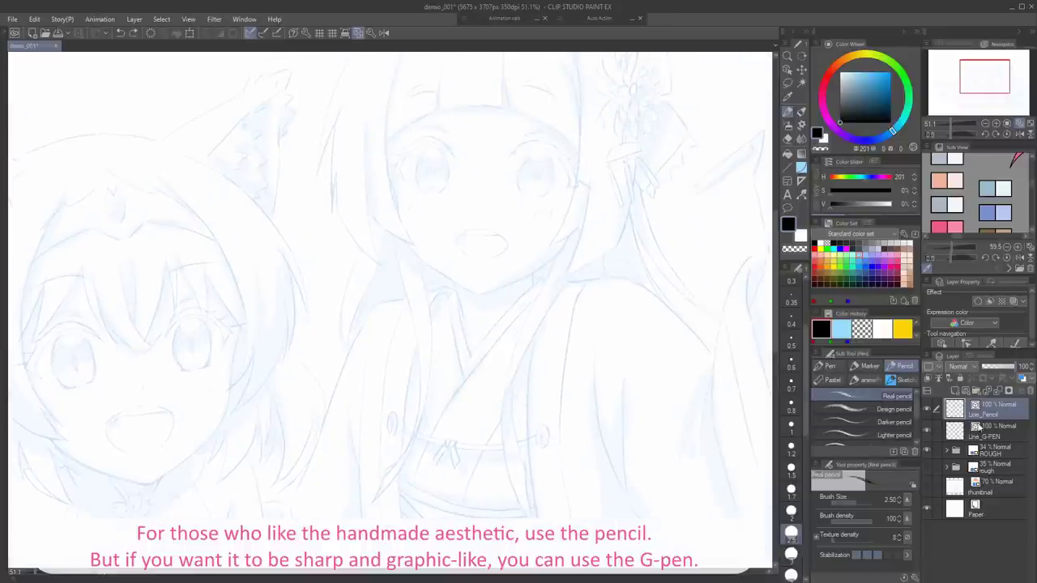
click(978, 427)
click(833, 366)
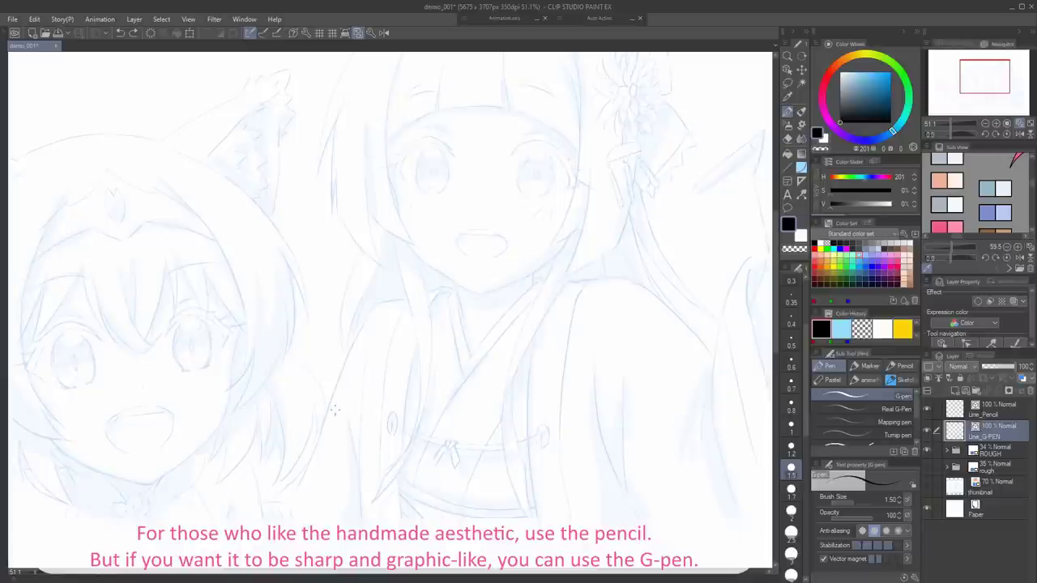
key(ctrl+z)
Line the upper eyelashes of the cat-eared girl's eye on Line_G-PEN with the G-pen at size 1.20
scroll(250, 428, up, 6)
drag(441, 354, 479, 317)
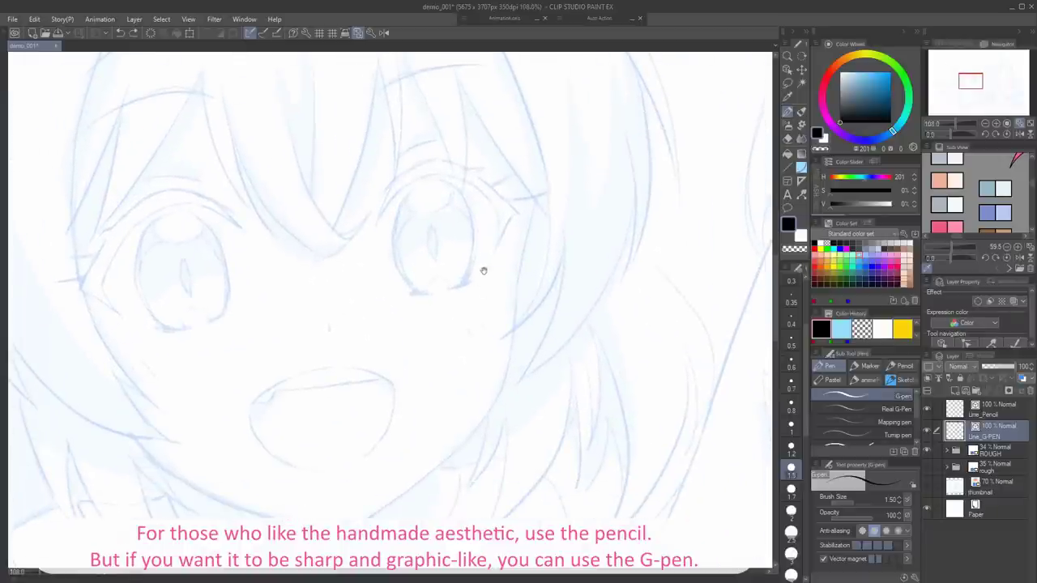
scroll(446, 305, up, 4)
drag(298, 433, 384, 329)
drag(543, 444, 553, 348)
drag(428, 370, 462, 277)
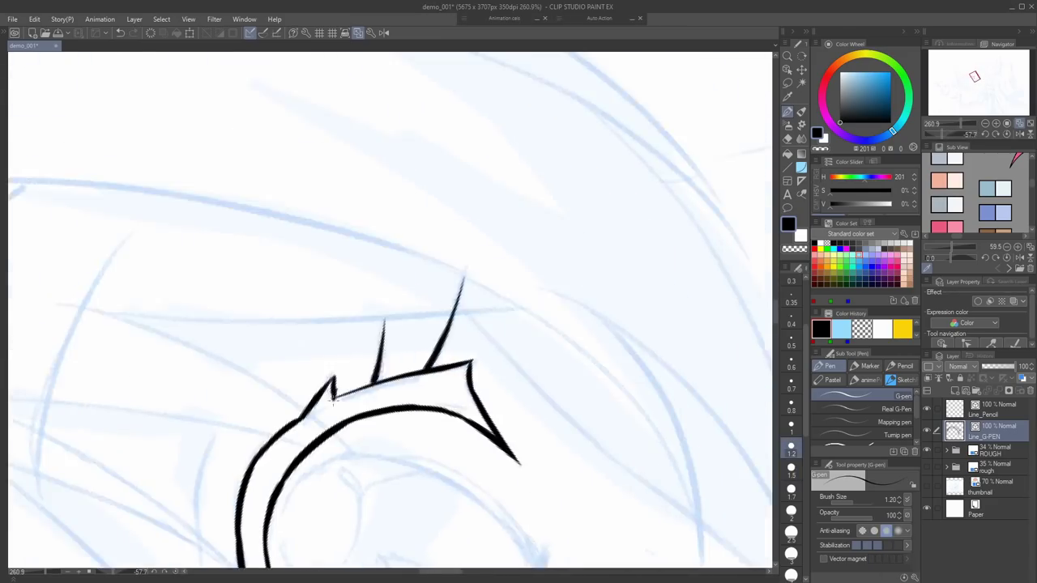
Line the eye's iris, pupil, outer lashes and eyebrow plus long fringe strands with the G-pen at size 1.00
drag(390, 466, 562, 304)
drag(308, 301, 290, 497)
drag(207, 335, 326, 218)
drag(351, 127, 199, 433)
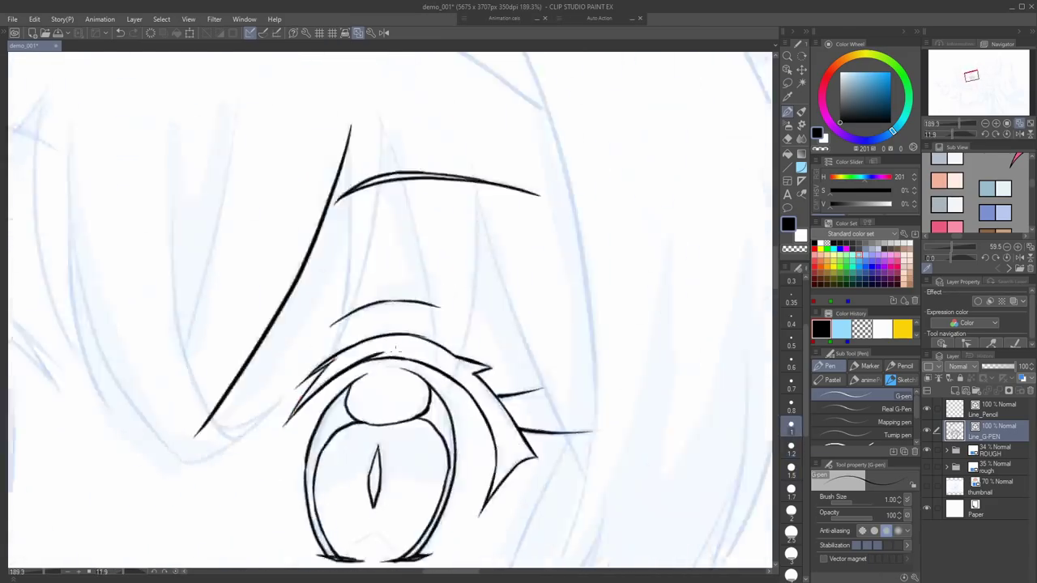
drag(565, 193, 440, 391)
key(y)
key(p)
Line the fringe strands crossing the brow and the long curved hair edges over the rough sketch
drag(430, 238, 278, 551)
drag(576, 373, 447, 537)
drag(511, 283, 286, 319)
drag(380, 234, 493, 315)
drag(303, 259, 100, 437)
drag(764, 116, 382, 567)
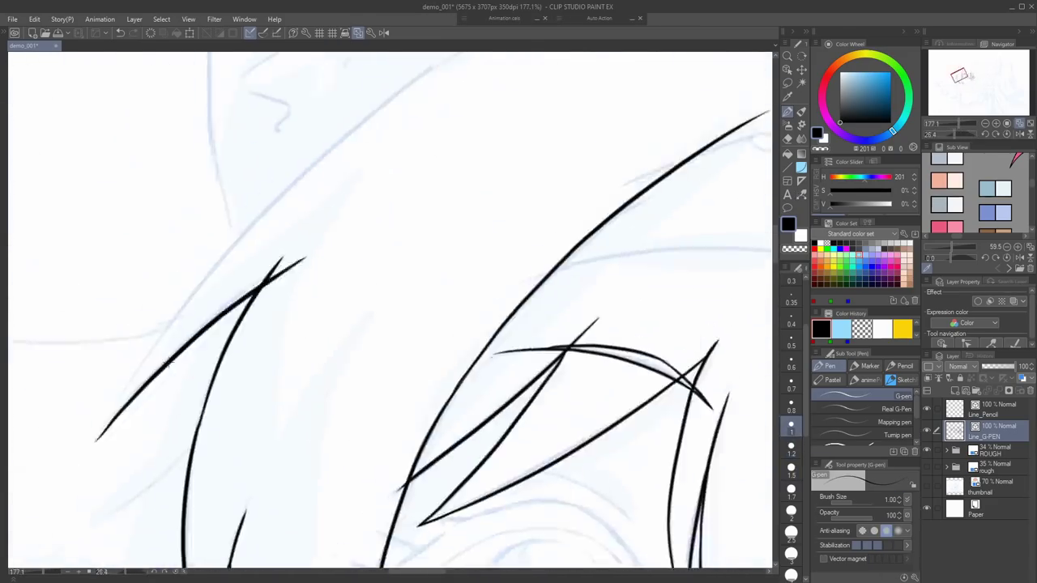
Line the cat-eared girl's face contour, nose, mouth and the side hair strands framing her cheek
drag(361, 280, 255, 441)
drag(159, 329, 169, 384)
drag(192, 267, 127, 445)
drag(368, 227, 281, 517)
drag(447, 329, 500, 524)
drag(318, 488, 424, 370)
drag(262, 143, 280, 486)
drag(188, 184, 78, 381)
drag(243, 211, 180, 482)
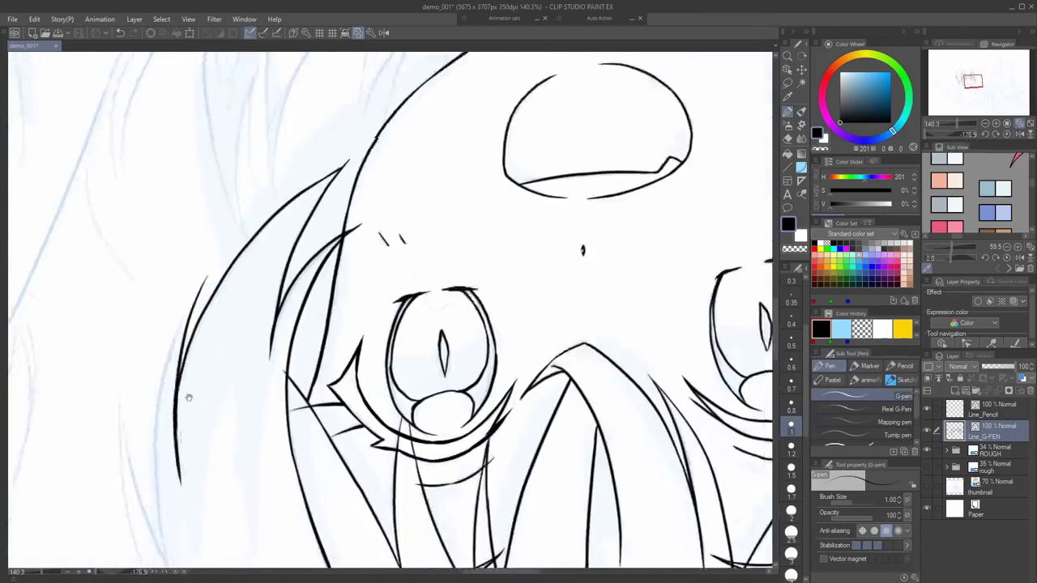
Line the top of the head, the ear's fur edge and the headband curves across the forehead
drag(119, 378, 388, 113)
drag(85, 427, 303, 285)
drag(358, 243, 427, 211)
drag(427, 211, 418, 269)
drag(303, 285, 334, 213)
drag(372, 246, 475, 306)
drag(371, 292, 625, 227)
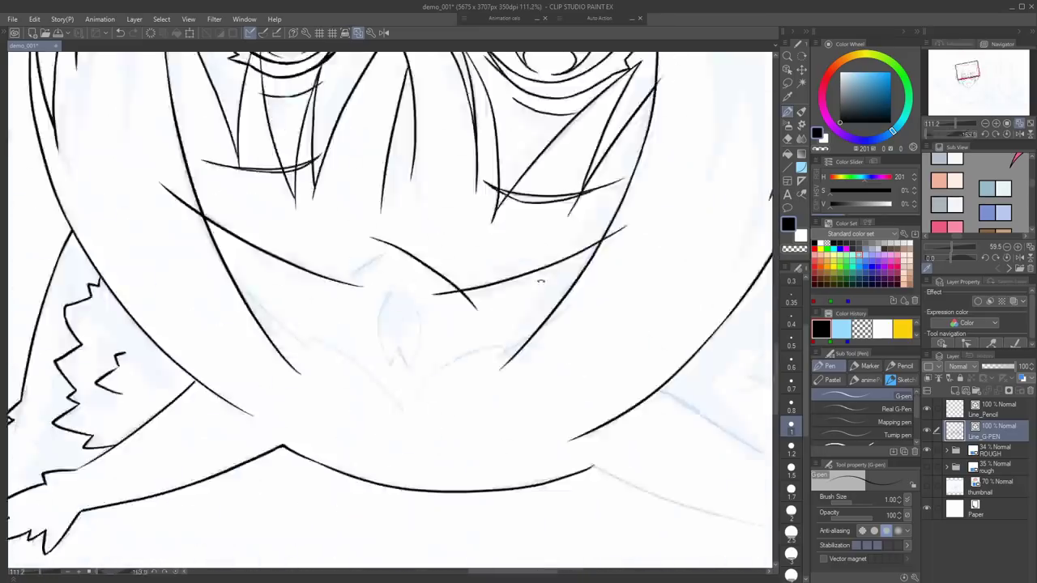
Line the headband's forehead ornament and the other cat ear with its jagged fur tufts
drag(189, 229, 329, 262)
drag(329, 262, 387, 433)
drag(362, 145, 426, 172)
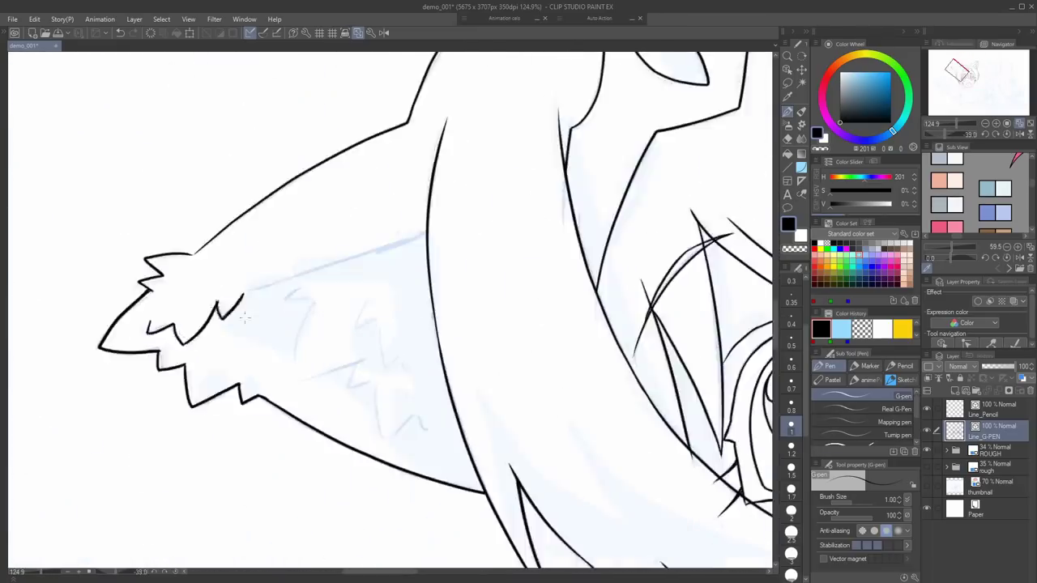
drag(327, 388, 456, 319)
drag(488, 245, 327, 349)
drag(234, 216, 73, 408)
mouse_move(72, 397)
mouse_down()
mouse_move(122, 315)
mouse_move(100, 417)
mouse_up()
Line the hair tips beside the chin, the collar and the cherry-blossom brooch at the neck
drag(438, 227, 396, 365)
drag(303, 377, 349, 481)
drag(279, 348, 299, 359)
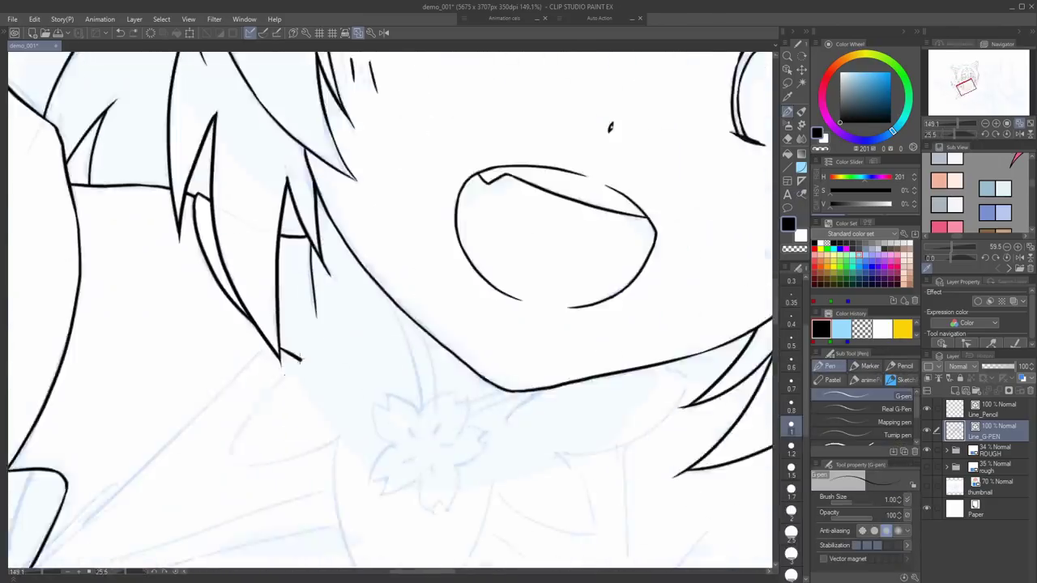
drag(261, 466, 285, 512)
scroll(412, 416, down, 5)
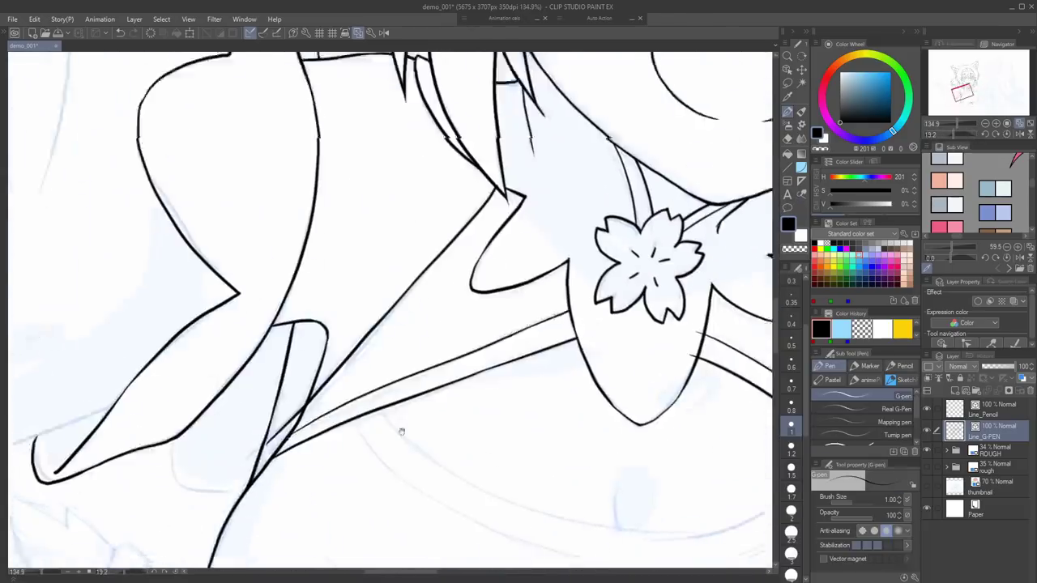
Line the raised arm's petal-shaped cuff, the gloved hand and the stylus it holds, including its side button
drag(329, 343, 368, 474)
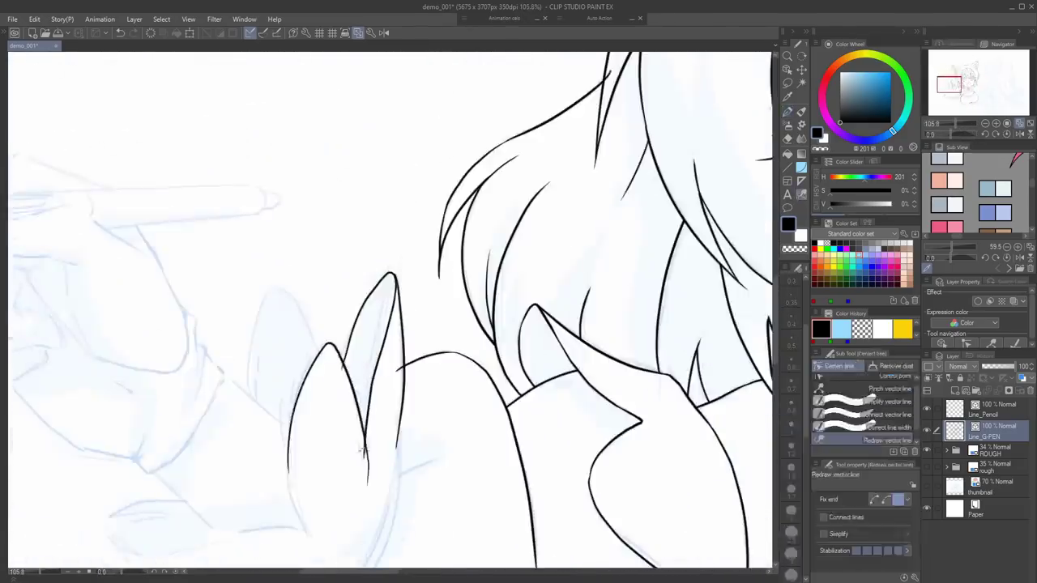
drag(123, 499, 113, 470)
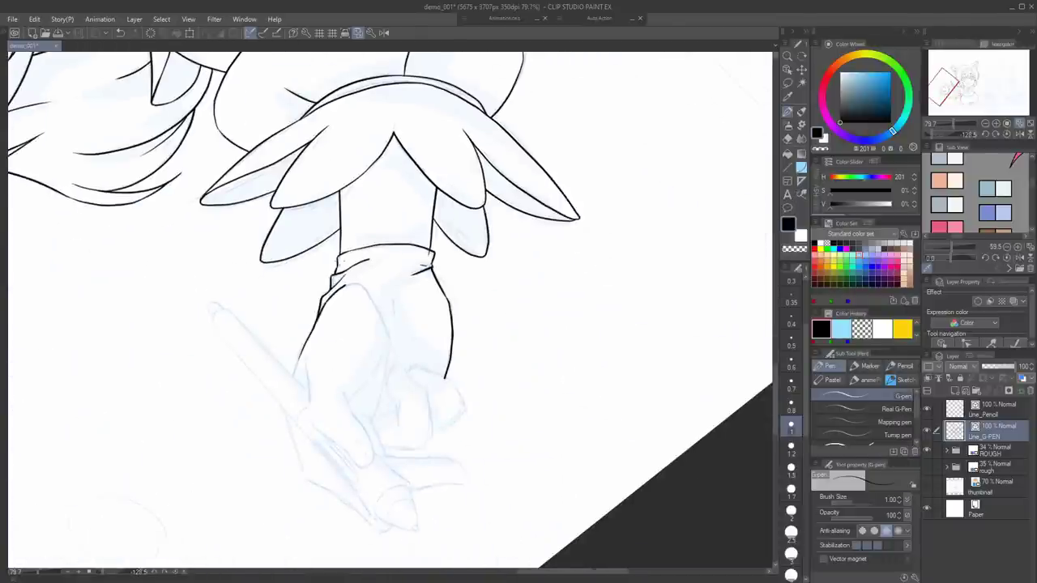
drag(349, 254, 336, 330)
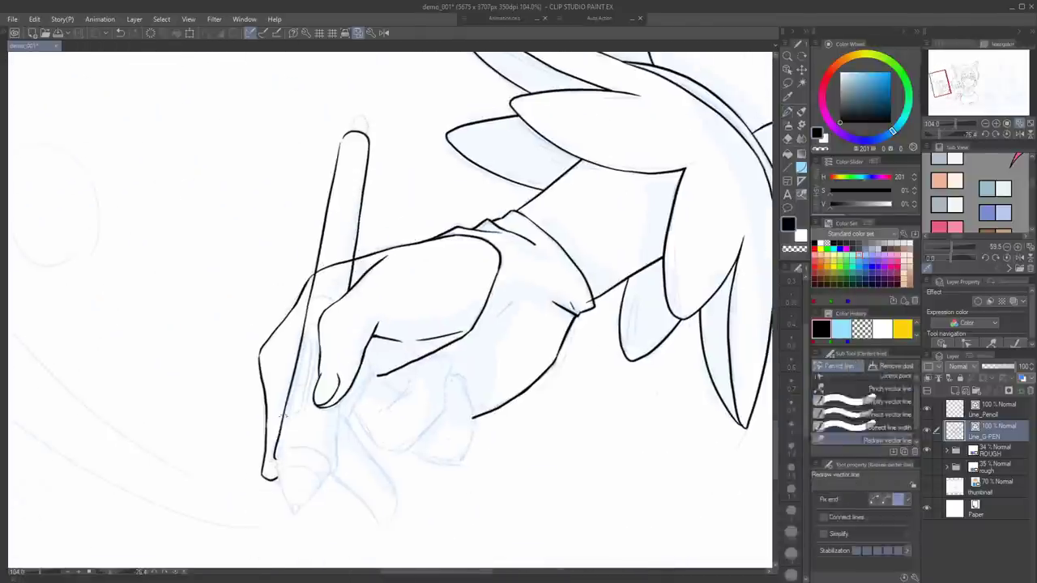
drag(256, 420, 328, 432)
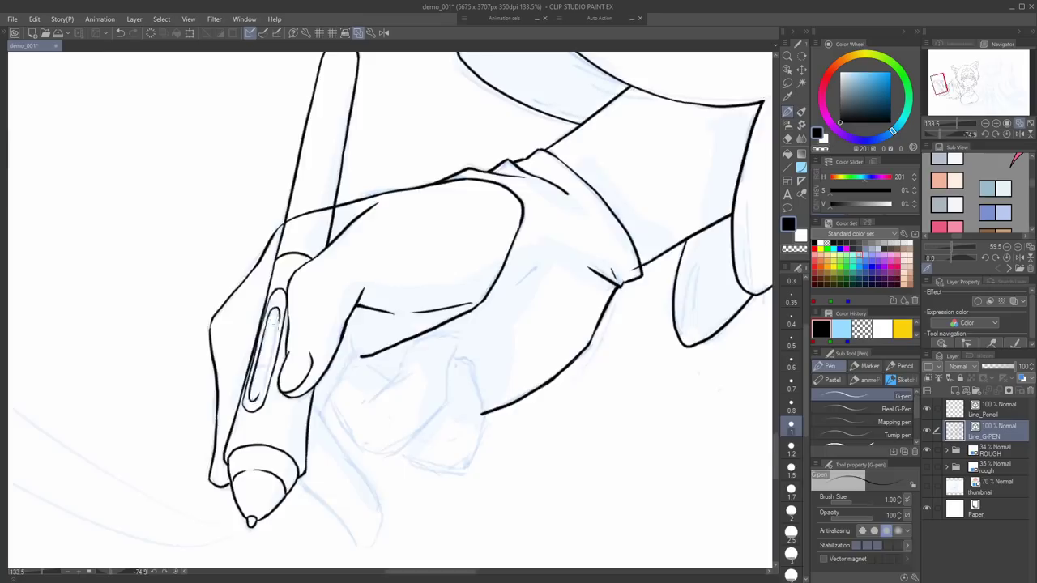
drag(277, 321, 259, 395)
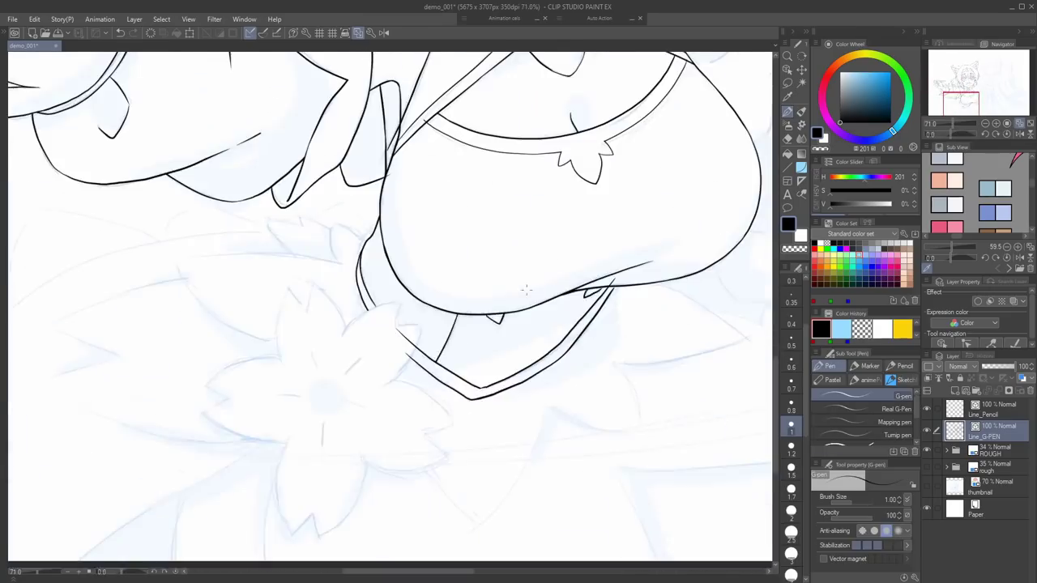
Line the bodice's lower edge and the layered petal shapes of the cat-eared girl's skirt
drag(357, 396, 475, 241)
drag(280, 316, 319, 305)
drag(239, 447, 401, 504)
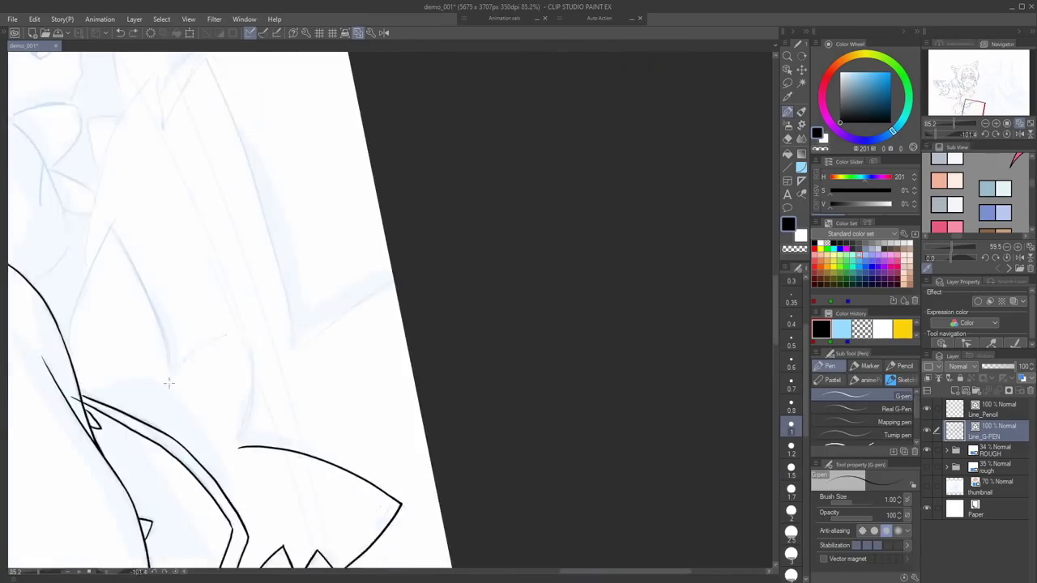
drag(555, 89, 446, 515)
drag(316, 403, 378, 289)
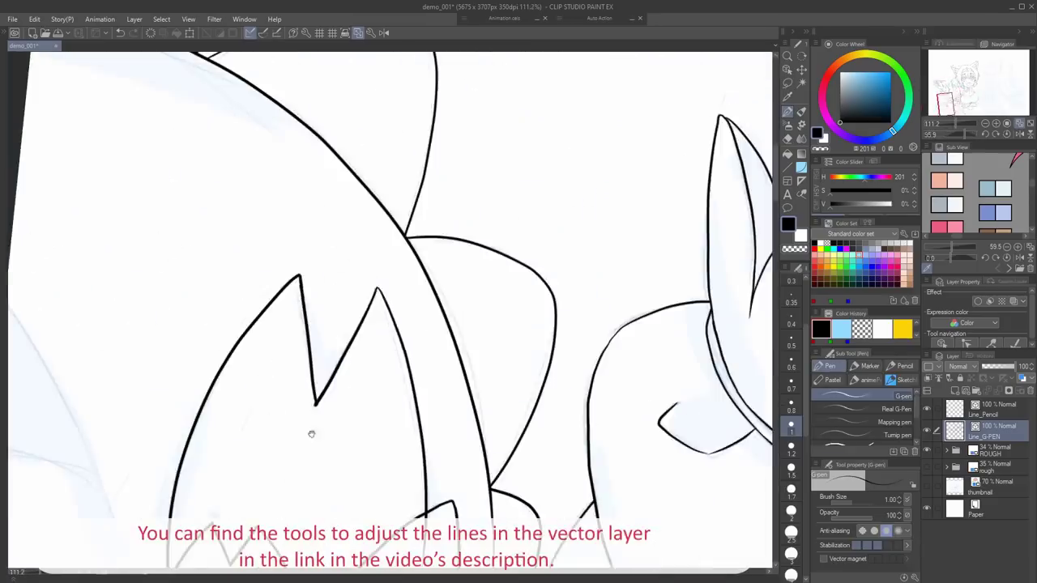
drag(348, 473, 519, 364)
drag(424, 275, 300, 516)
Line the lowered arm's puffy sleeve, its petal cuff and the outstretched fingers
drag(324, 380, 593, 293)
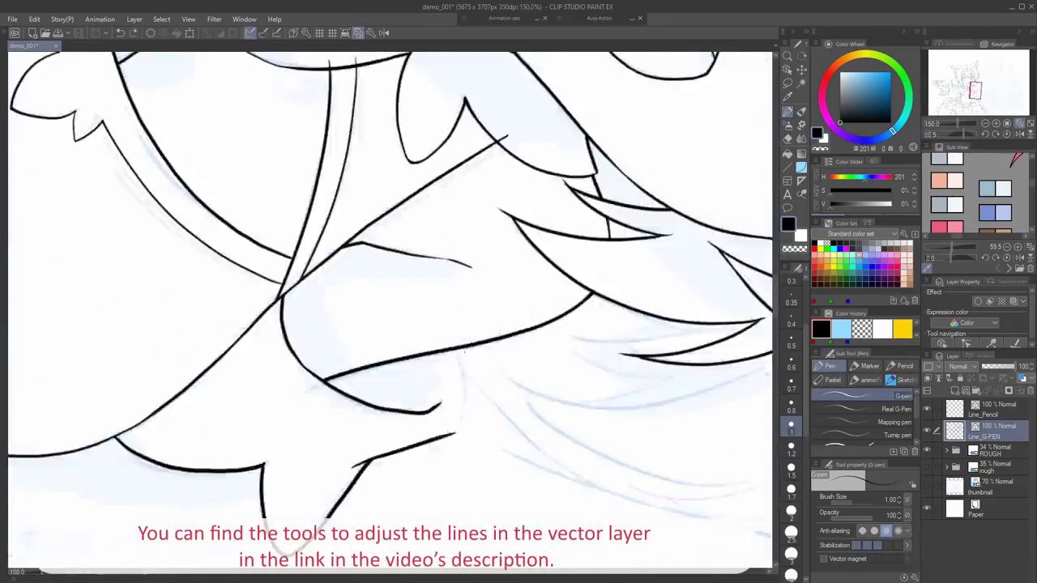
drag(386, 361, 397, 514)
drag(405, 283, 393, 348)
drag(315, 476, 449, 374)
drag(448, 375, 345, 517)
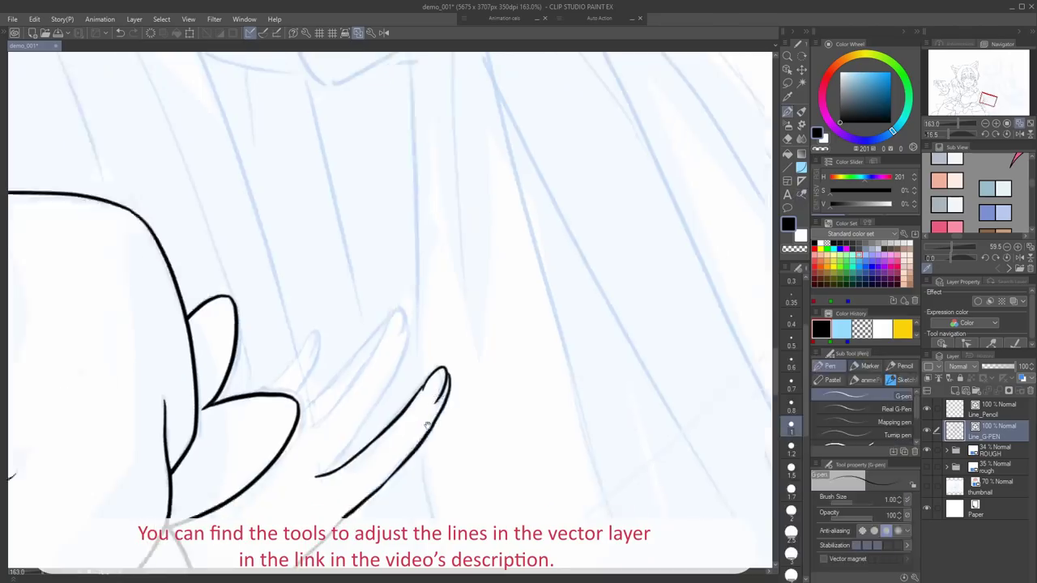
drag(428, 425, 348, 454)
drag(308, 478, 335, 418)
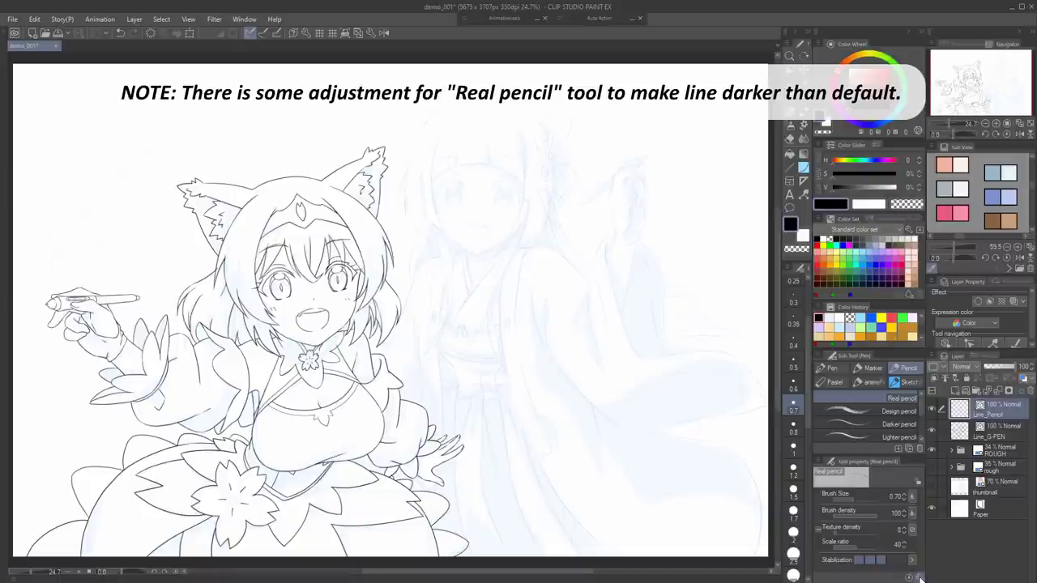
Open the detailed settings of the Real pencil sub tool
click(920, 578)
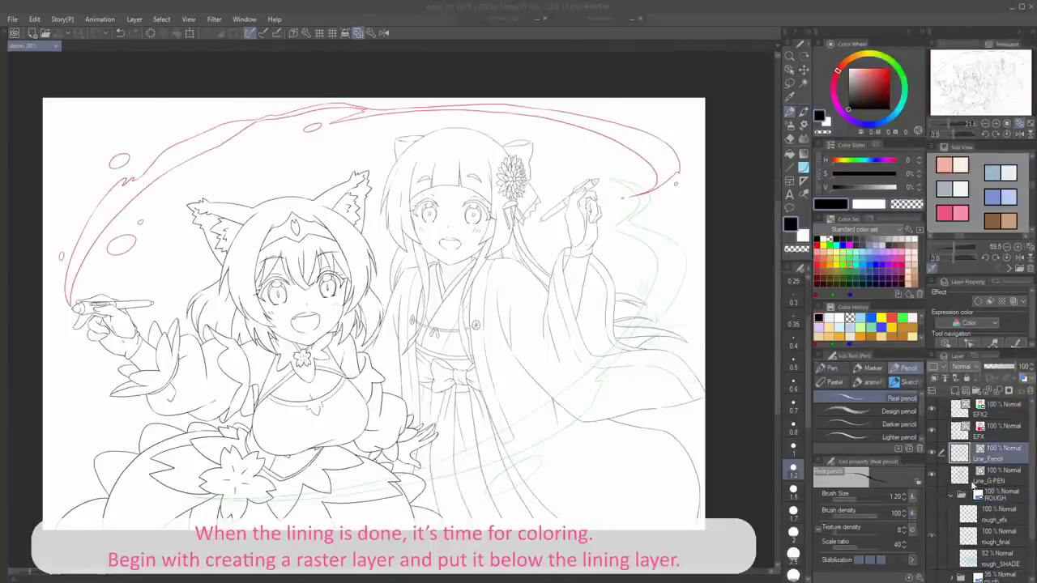
Add a raster layer named BaseColor and place it below the Line_G-PEN layer
click(964, 392)
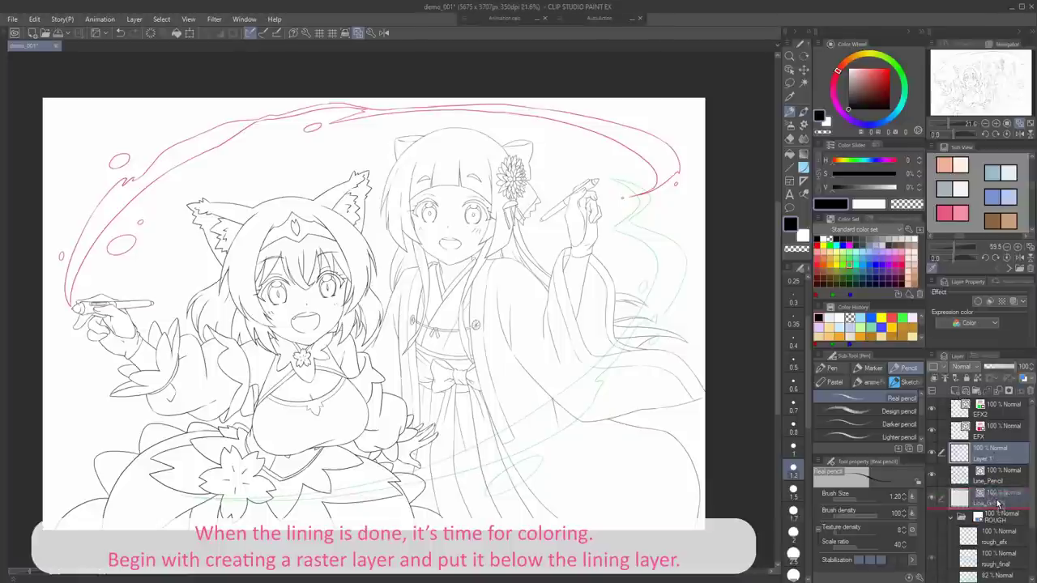
drag(998, 504, 995, 506)
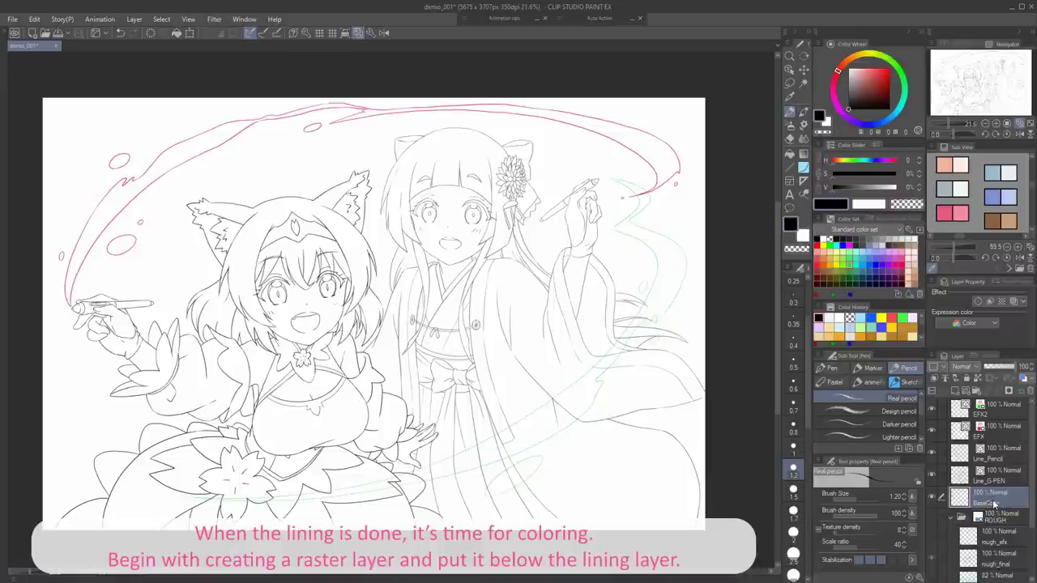
Choose the Refer other layers fill with a blue color and try it on the area under the long-haired girl's chin
key(g)
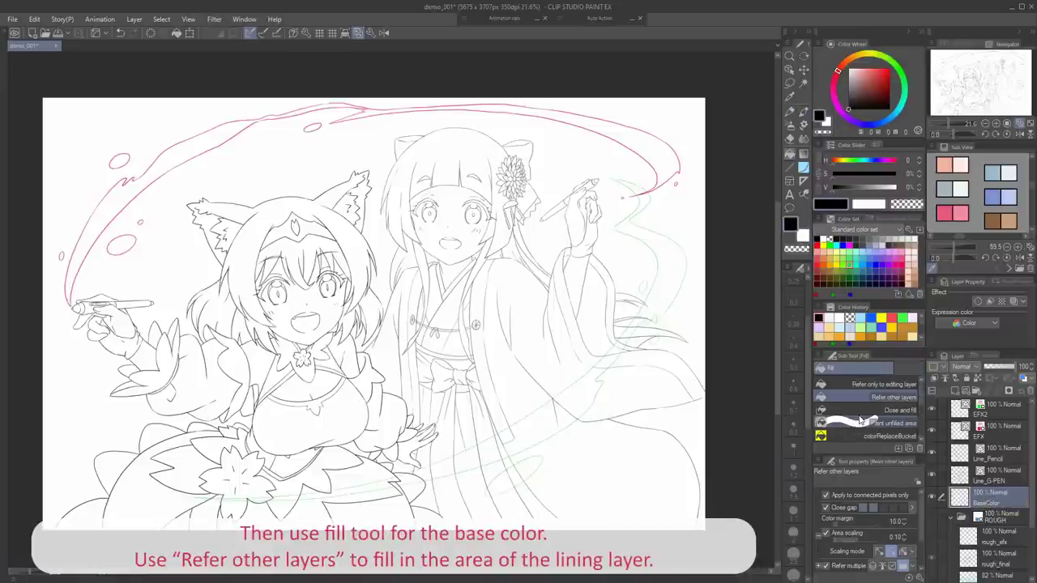
click(861, 263)
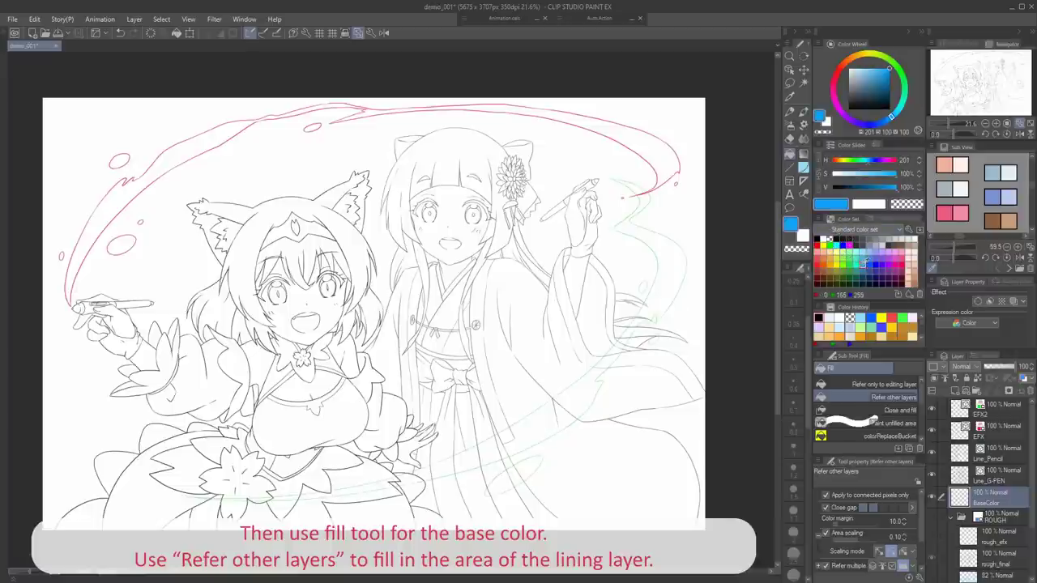
scroll(454, 283, up, 7)
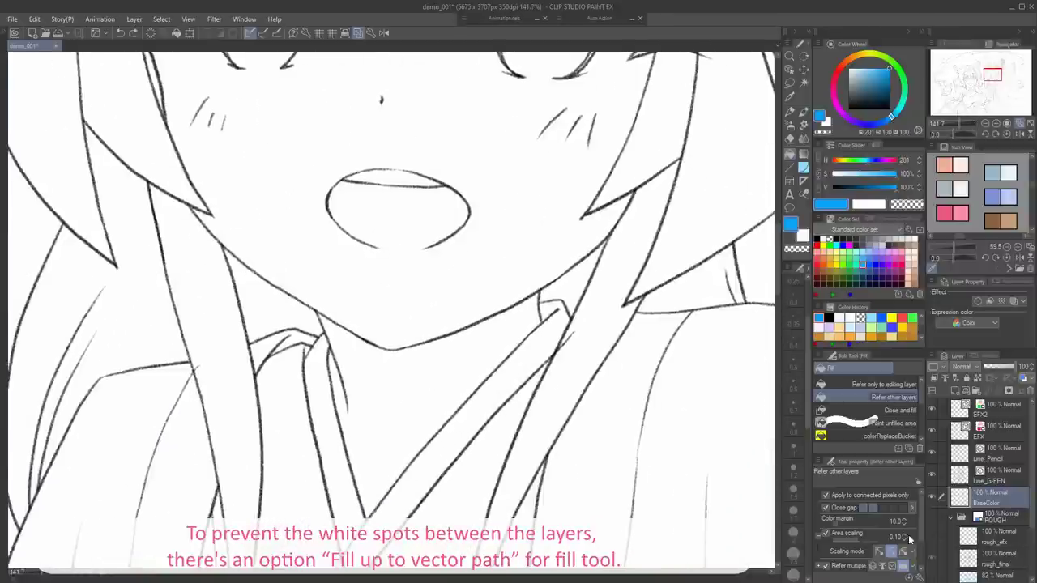
click(418, 392)
scroll(378, 389, up, 5)
key(ctrl+z)
Try the blue fill on the long-haired girl's neck with area scaling at 1.00 and with area scaling turned off
click(491, 419)
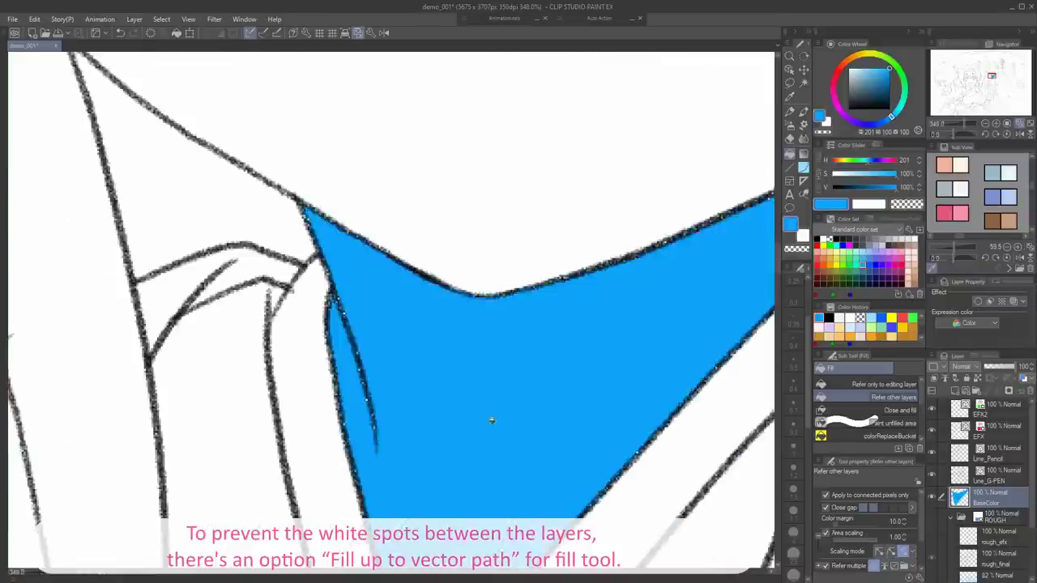
drag(490, 420, 423, 401)
key(ctrl+z)
drag(921, 534, 918, 566)
click(405, 437)
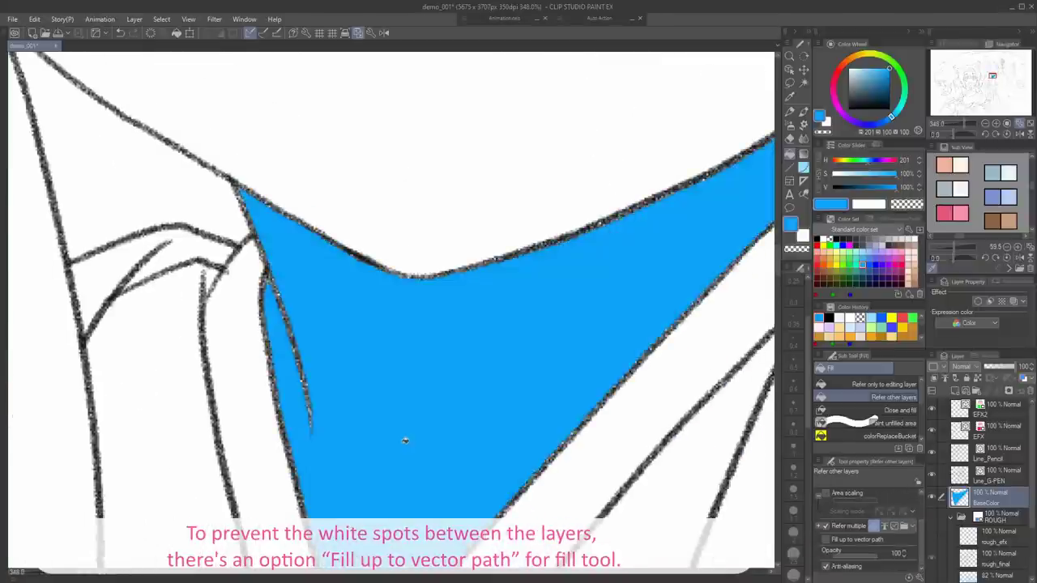
key(ctrl+z)
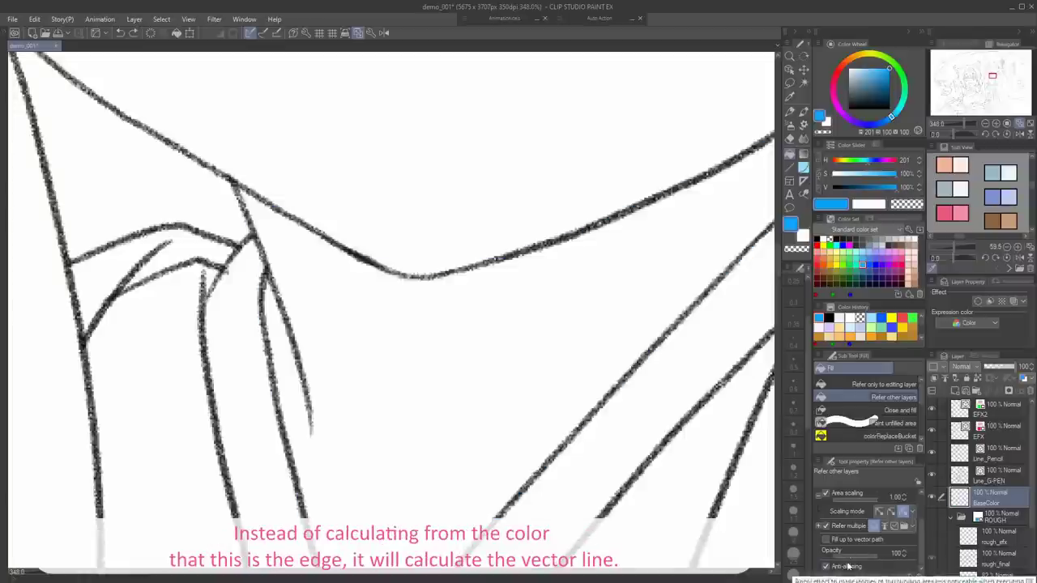
Enable Fill up to vector path and test blue fills on the long-haired girl's neck and face, undoing each one
click(398, 472)
key(ctrl+z)
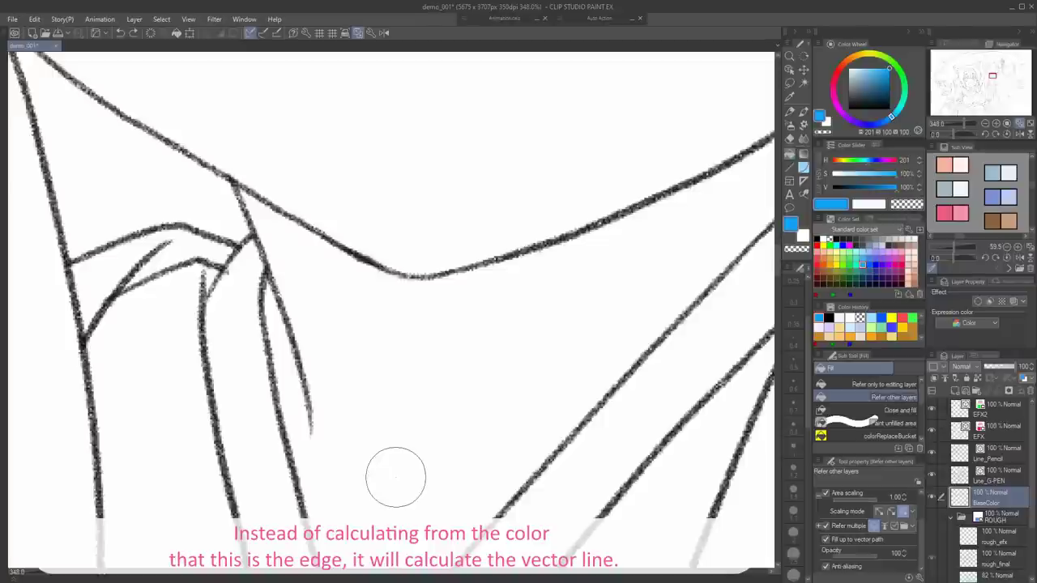
scroll(489, 436, down, 6)
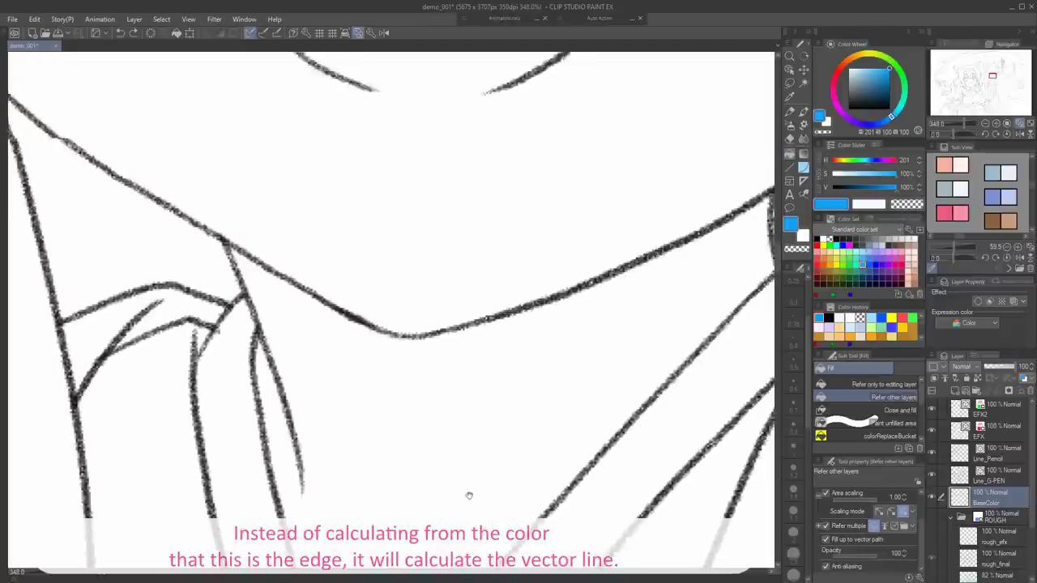
click(492, 448)
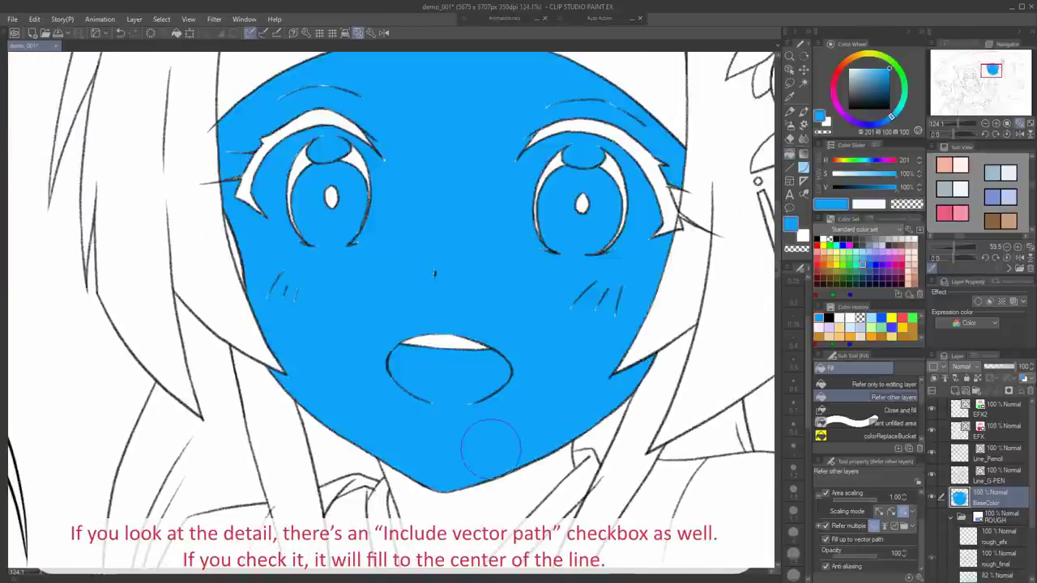
key(ctrl+z)
scroll(451, 446, up, 6)
click(449, 450)
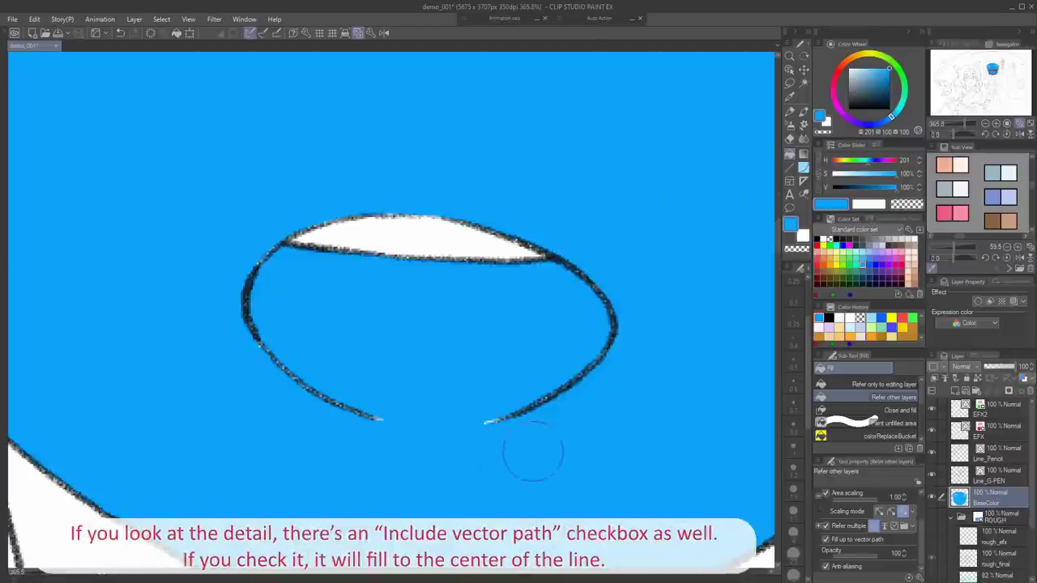
key(ctrl+z)
Enable Include vector path in the fill tool's reference settings, show it in the tool properties, and test a face fill
click(918, 578)
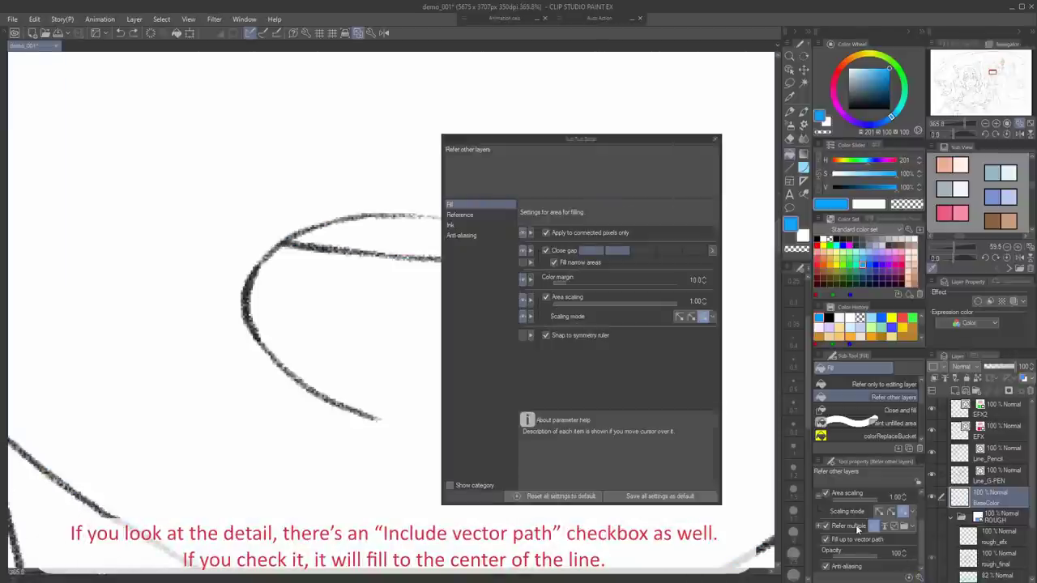
click(478, 217)
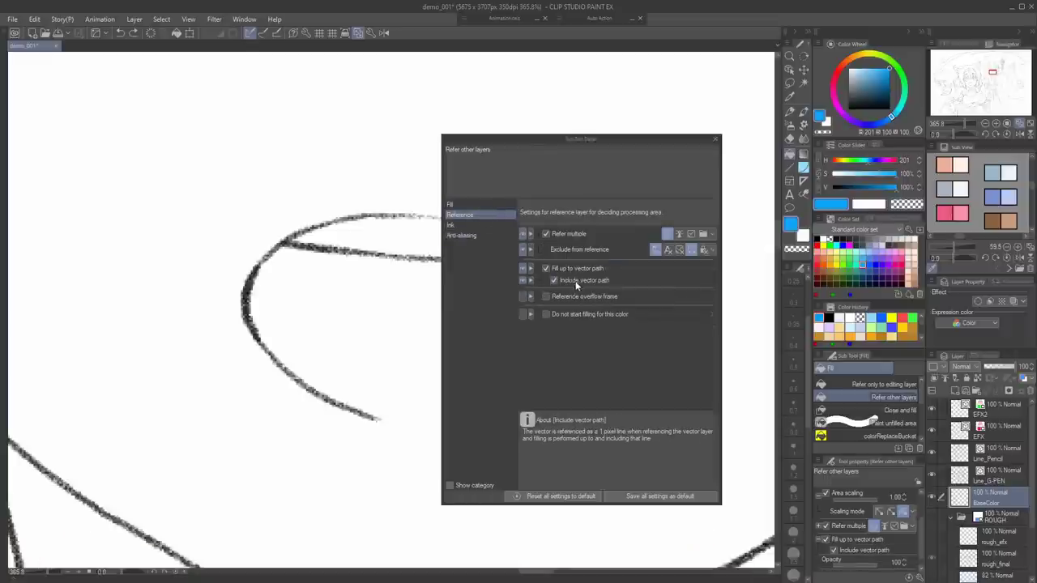
click(714, 143)
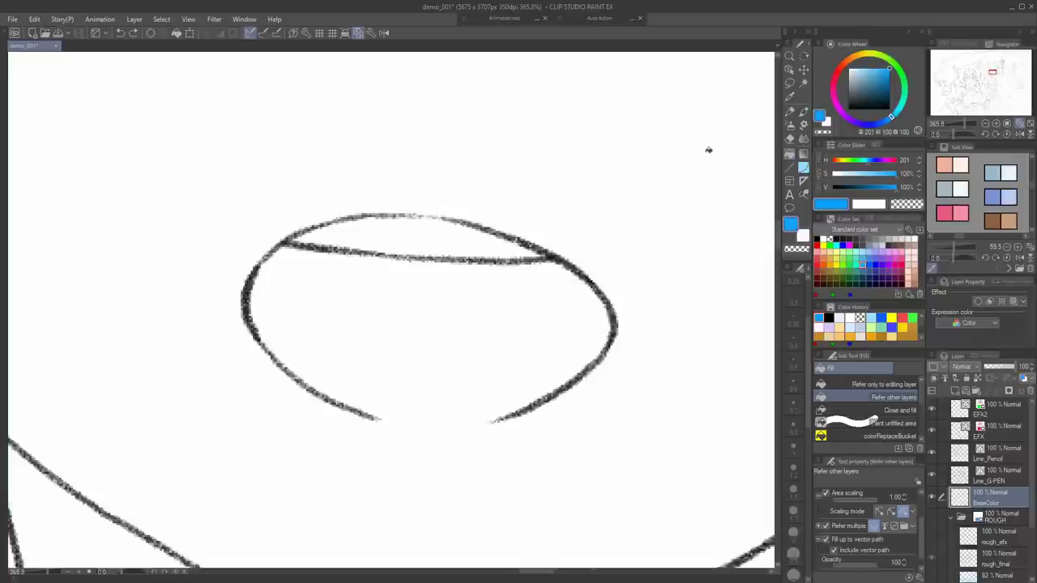
click(378, 427)
key(ctrl+z)
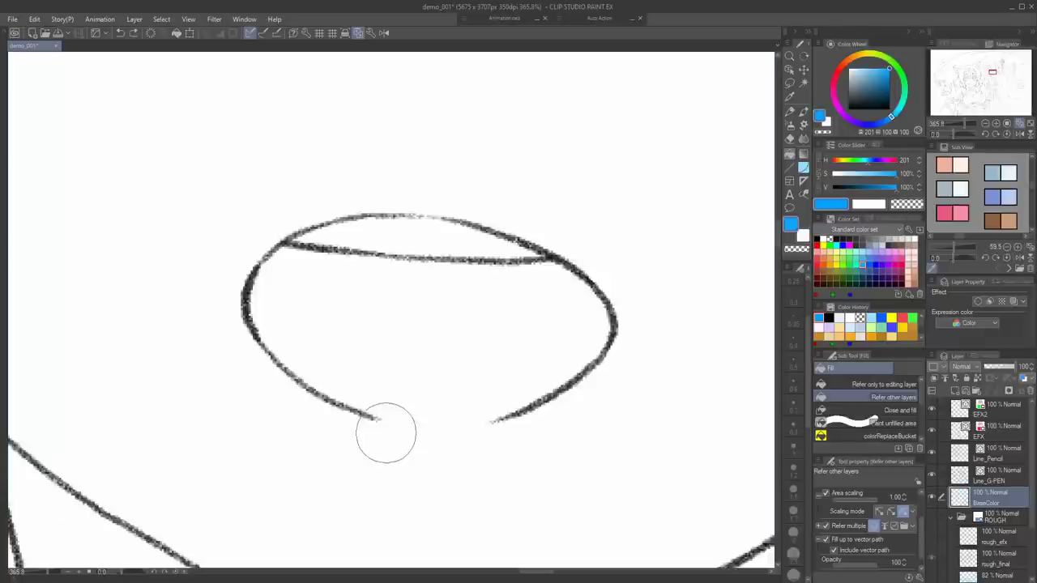
Turn off area scaling and test the vector-path fill on the long-haired girl's face, undoing the test fill
click(904, 513)
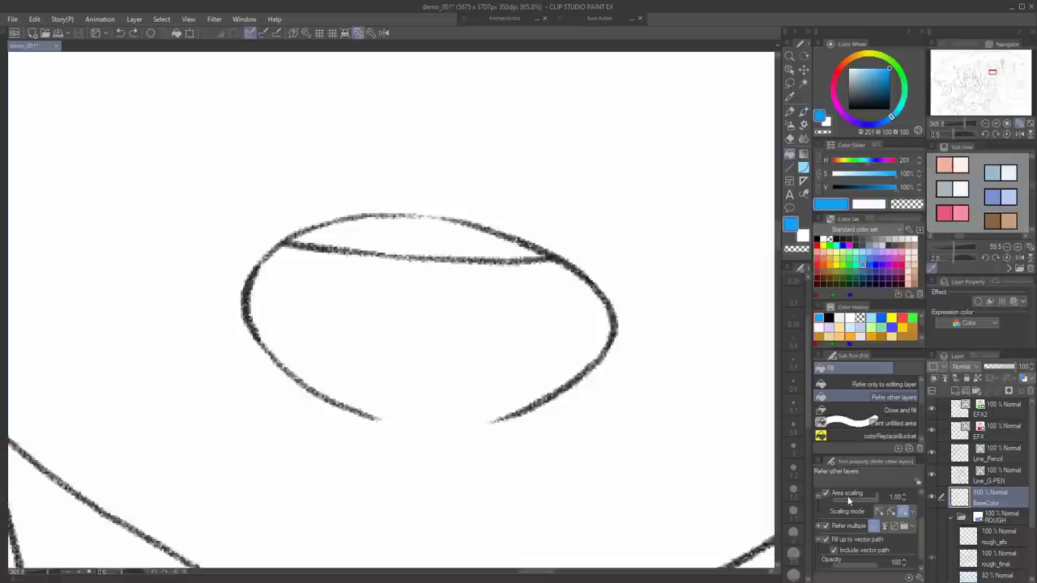
click(842, 491)
click(435, 476)
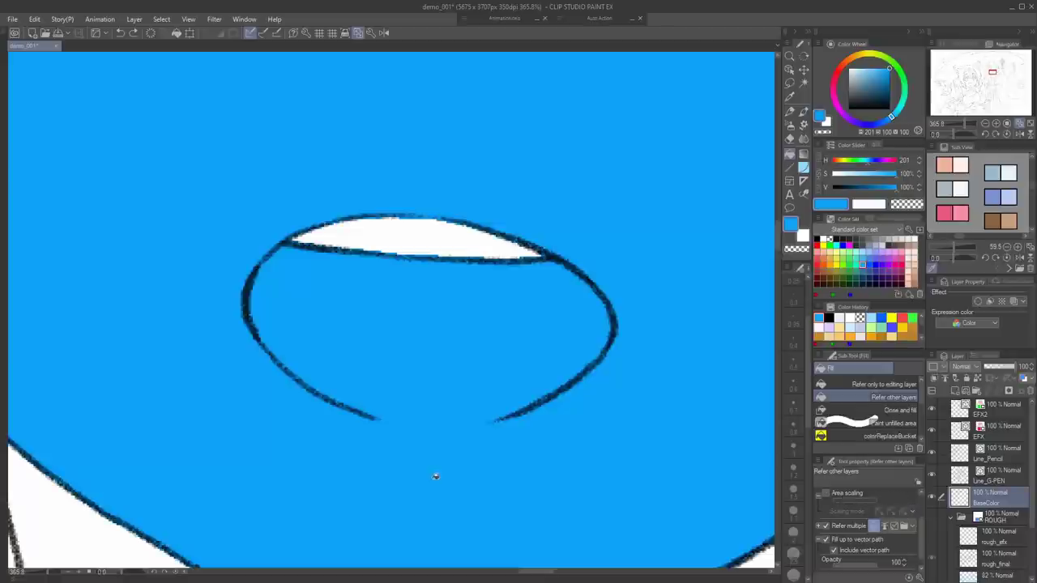
scroll(435, 479, down, 4)
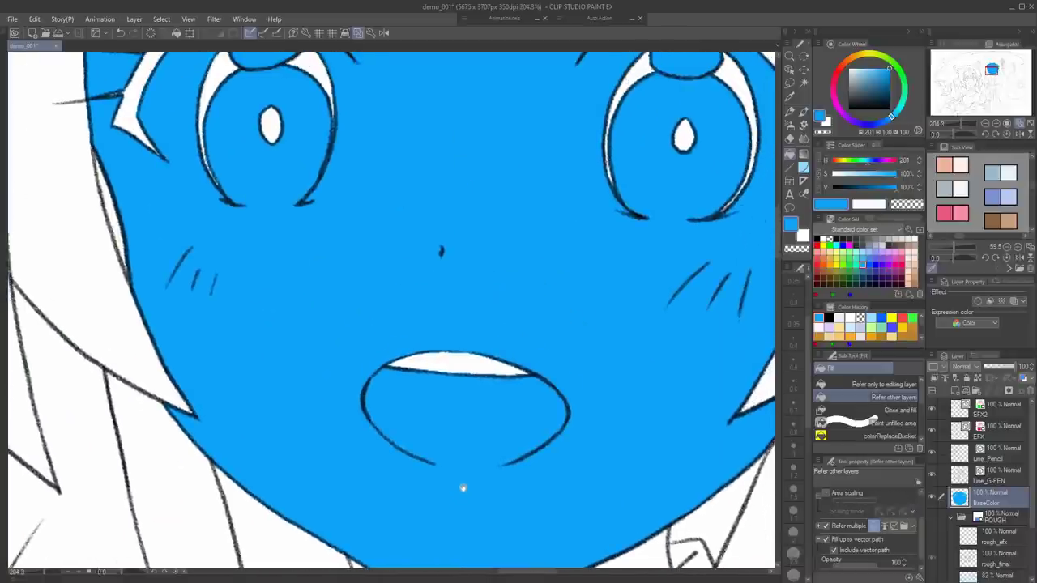
drag(453, 523, 437, 555)
key(ctrl+z)
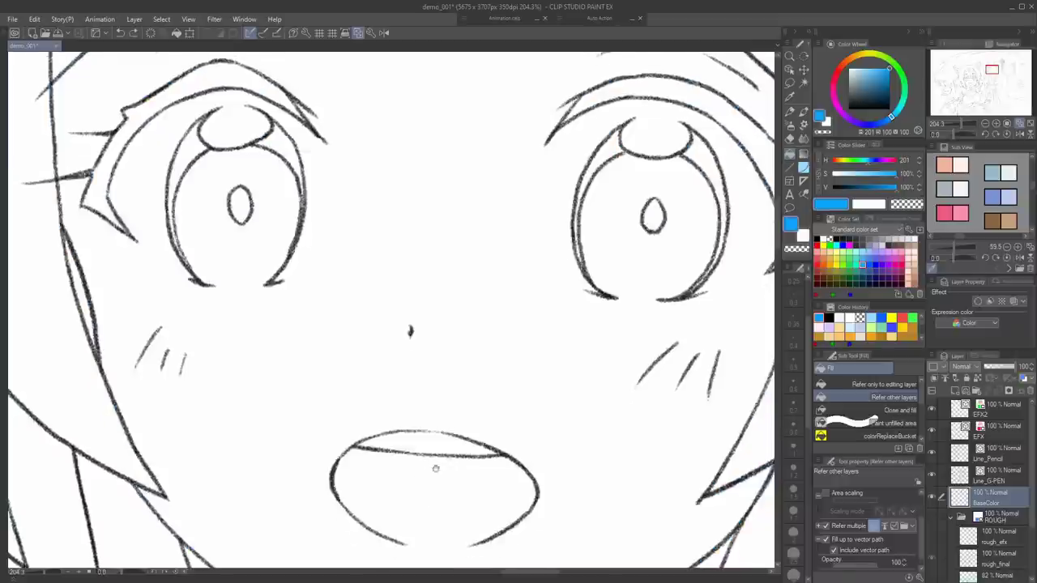
Try the blue vector-path fill inside the long-haired girl's eye
drag(434, 469, 408, 548)
click(218, 312)
key(ctrl+z)
scroll(248, 370, down, 6)
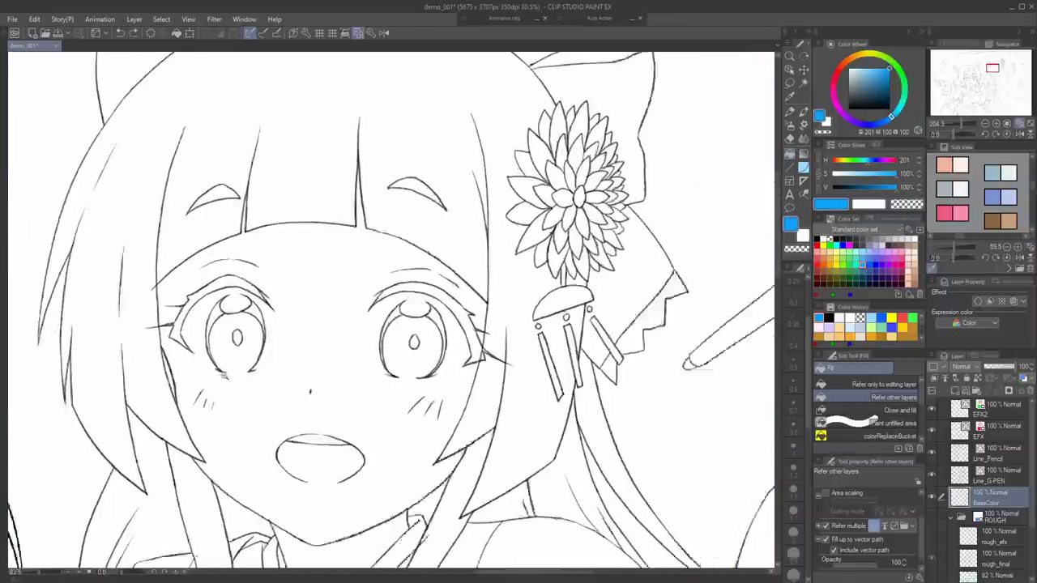
drag(311, 442, 280, 299)
scroll(281, 432, up, 5)
click(300, 427)
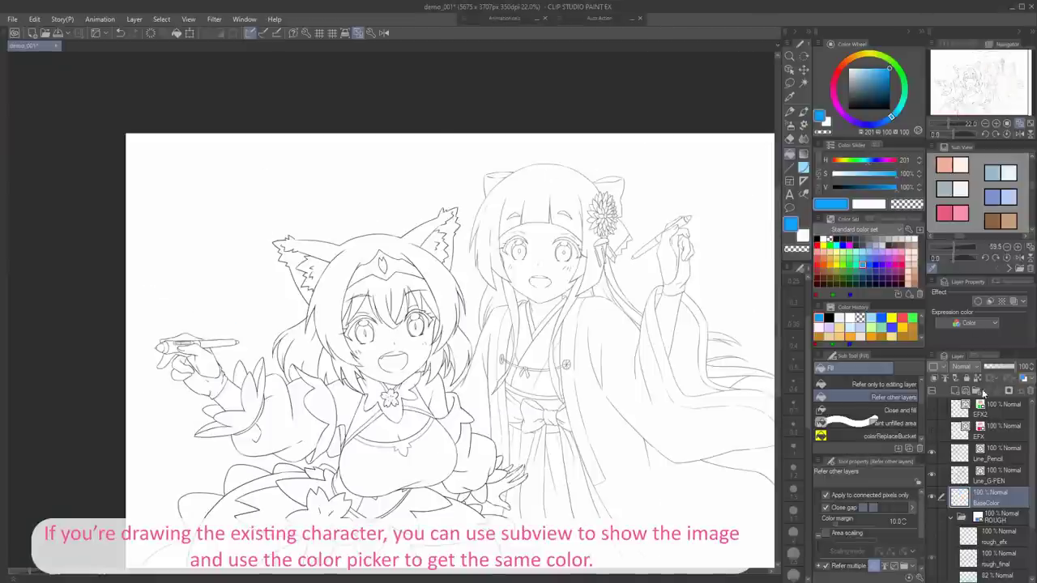
Show the cat-eared girl's color reference image in the Sub View and frame her face
drag(984, 203, 976, 199)
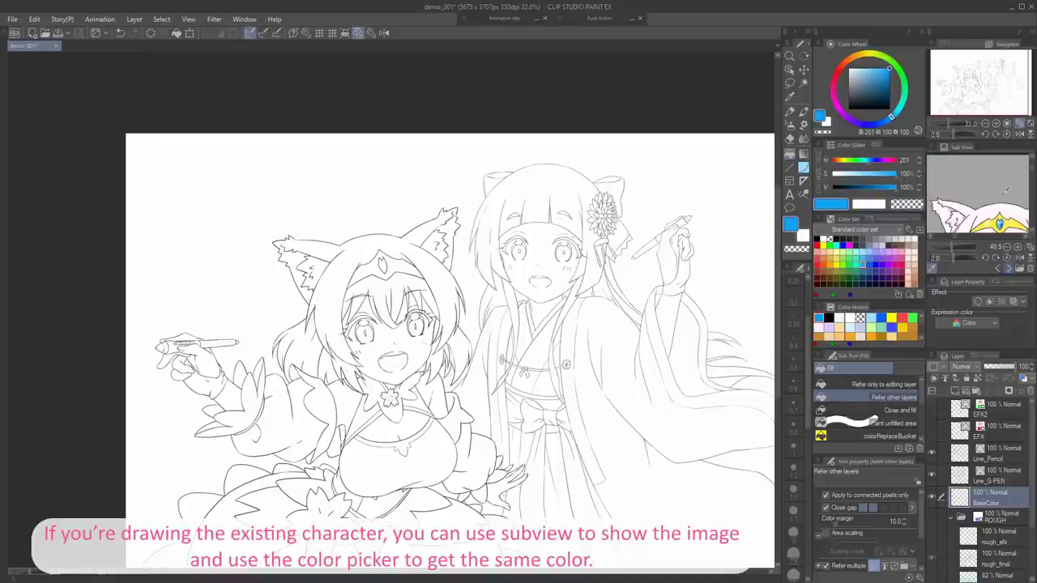
mouse_move(996, 215)
mouse_down()
mouse_move(993, 150)
mouse_move(990, 187)
mouse_move(976, 194)
mouse_move(985, 188)
mouse_move(993, 212)
mouse_move(981, 201)
mouse_move(1008, 227)
mouse_up()
click(1007, 247)
click(1007, 247)
click(1007, 247)
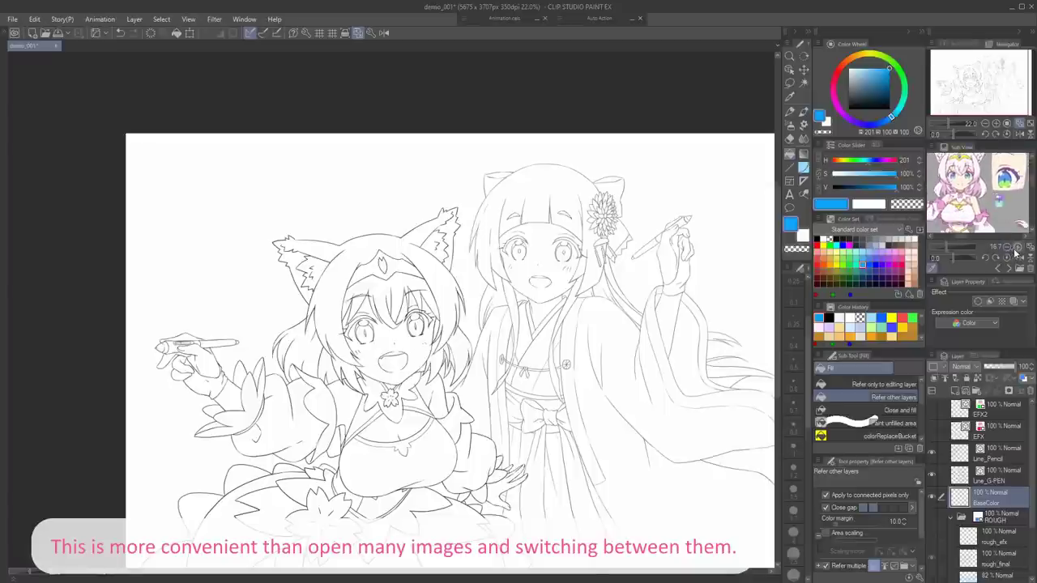
click(1017, 248)
click(1017, 249)
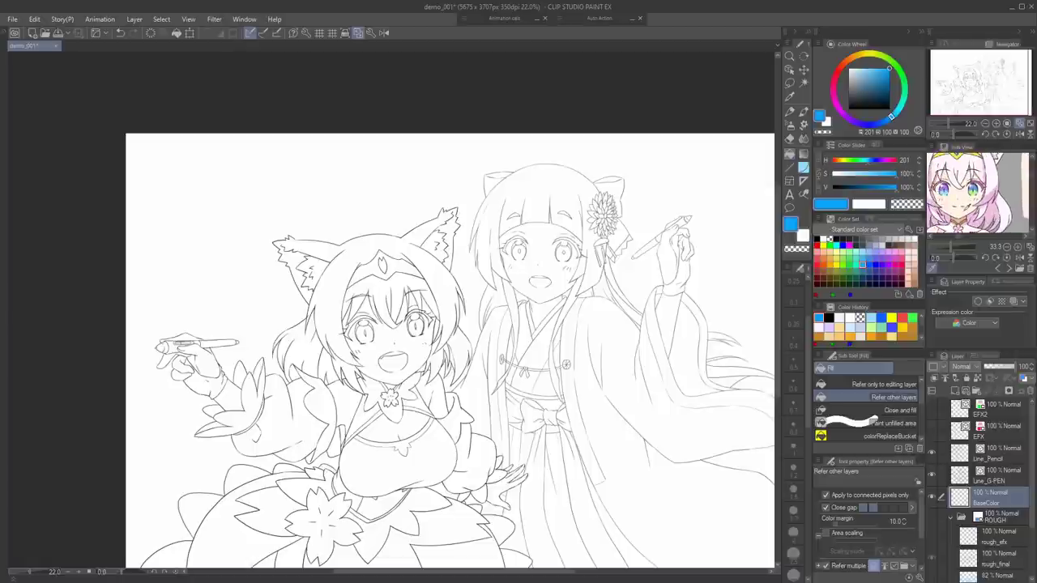
Sample the skin color from the reference and fill the cat-eared girl's face, shoulders, chest, arms and hands
click(964, 210)
scroll(397, 368, up, 5)
click(406, 392)
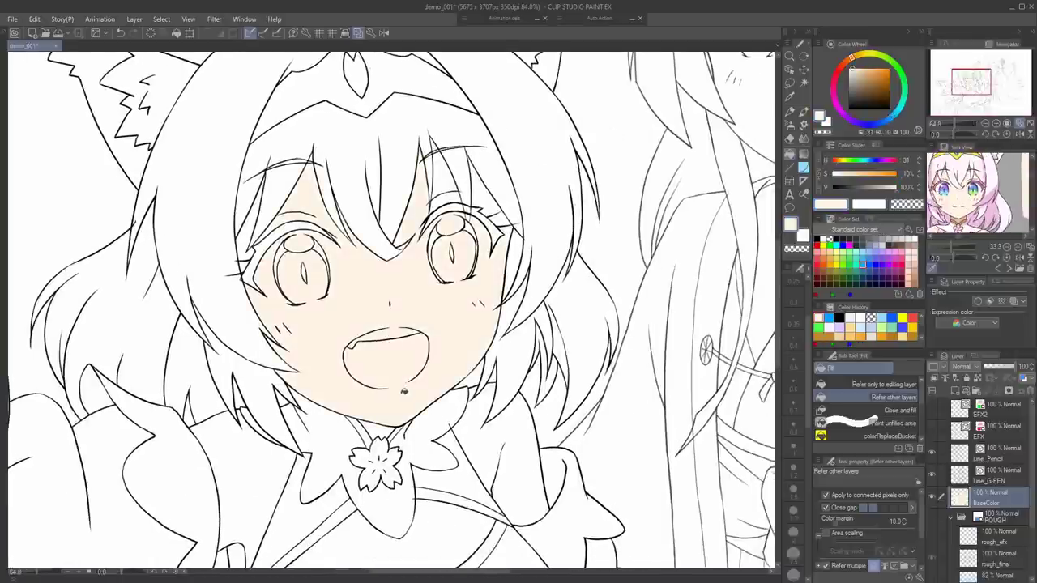
drag(397, 370, 384, 459)
scroll(405, 357, up, 3)
scroll(410, 379, down, 4)
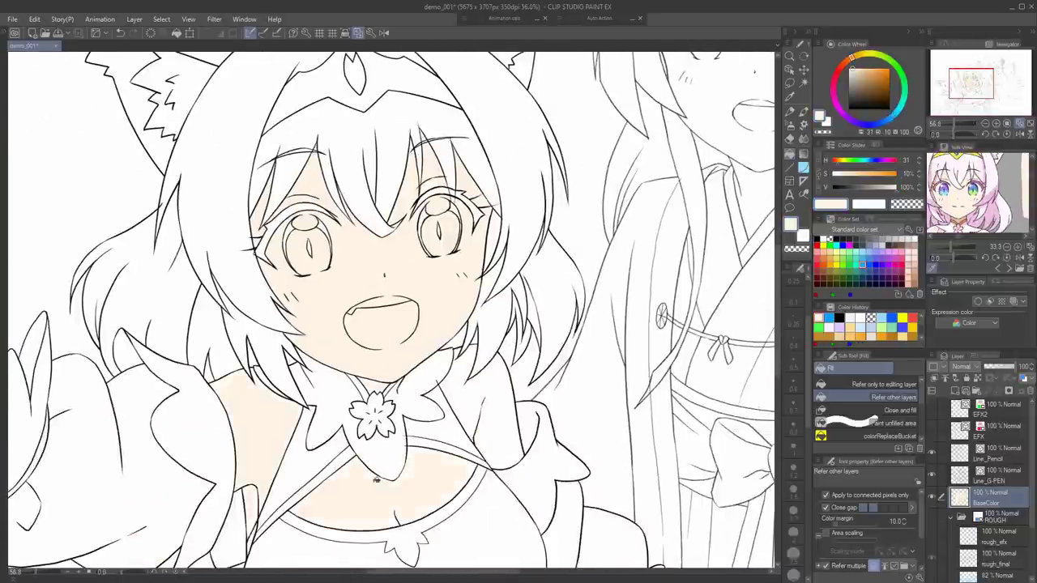
scroll(477, 327, up, 5)
scroll(477, 328, down, 5)
drag(599, 438, 385, 279)
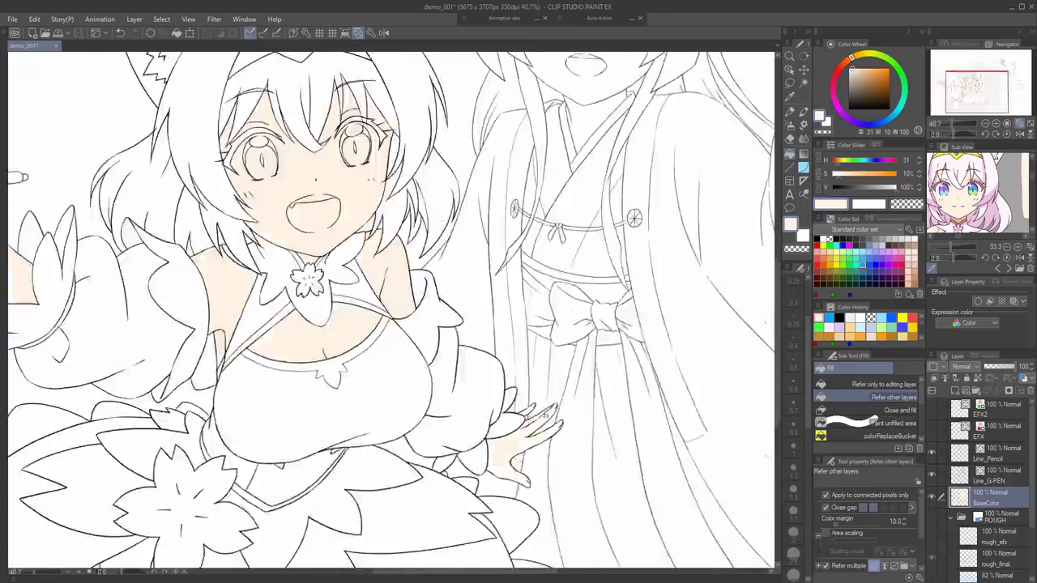
scroll(522, 433, up, 1)
drag(454, 195, 442, 413)
scroll(442, 413, up, 2)
Sample the purple eyelash color from the reference and fill the cat-eared girl's upper lashes and iris rims
drag(1012, 203, 944, 183)
click(1004, 197)
scroll(324, 365, up, 8)
click(258, 460)
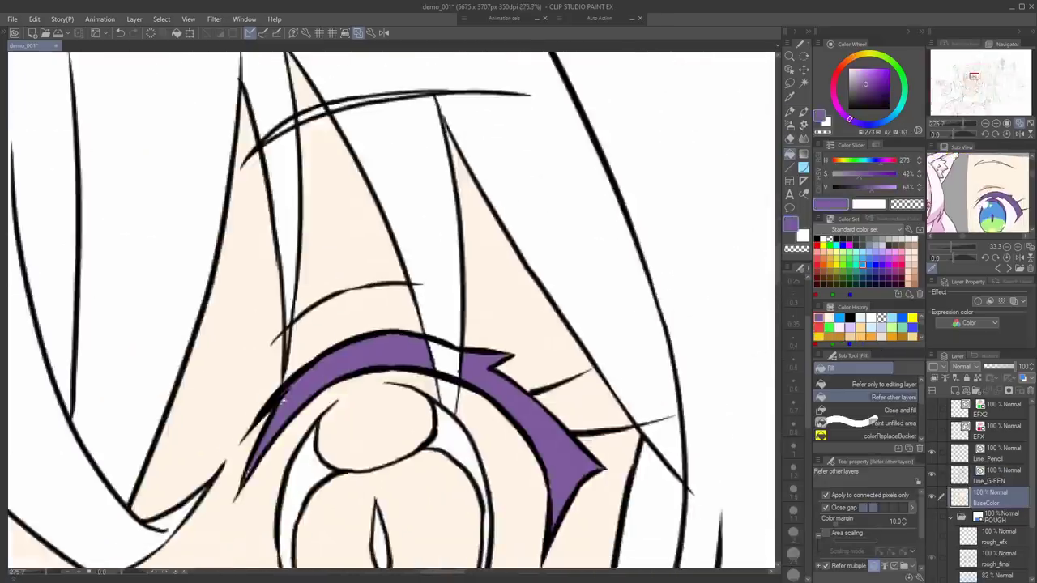
drag(258, 460, 721, 425)
click(199, 386)
drag(199, 387, 358, 256)
click(130, 473)
scroll(132, 468, down, 3)
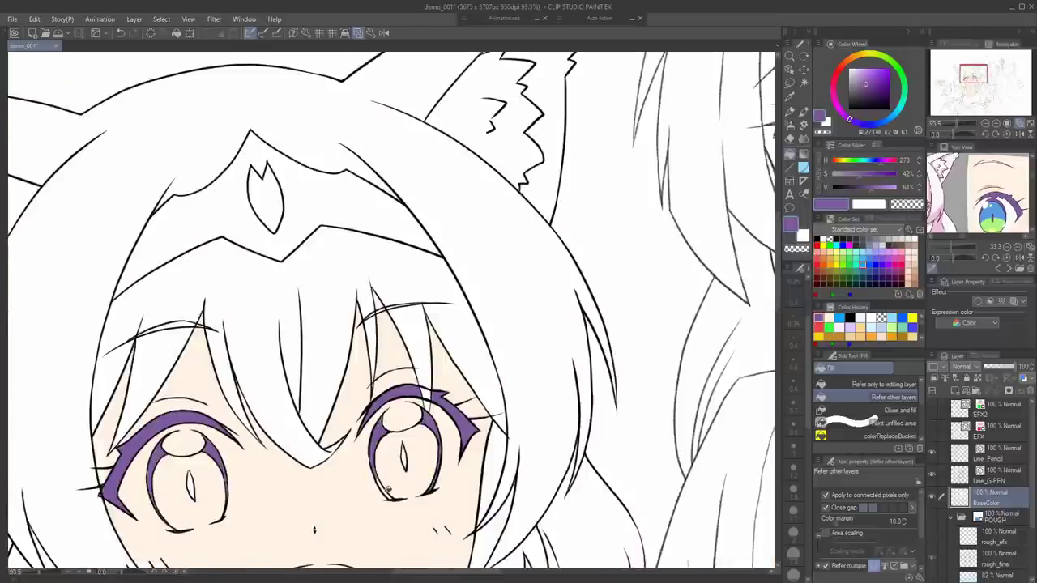
Paint over the unfilled gap in the upper lash, where hair strands cross it, with the purple G-pen
scroll(387, 490, up, 3)
key(p)
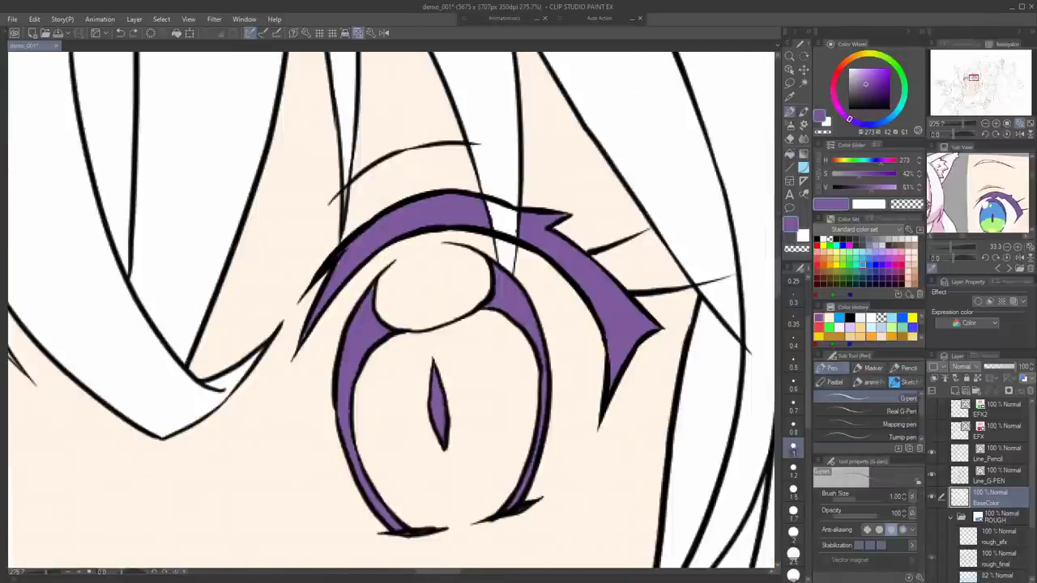
drag(496, 214, 519, 224)
scroll(575, 274, down, 3)
scroll(176, 366, up, 2)
key(g)
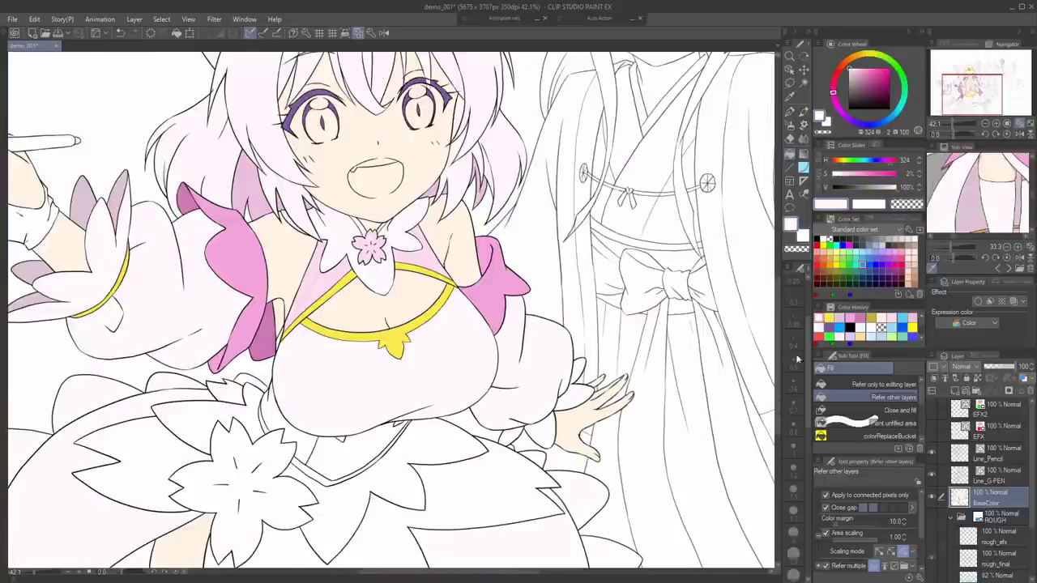
Fill the cat-eared girl's skirt panels with pink sampled from the reference, and the piece beside the bodice with another sampled color
click(965, 212)
click(470, 486)
click(284, 551)
click(216, 559)
click(137, 462)
click(228, 393)
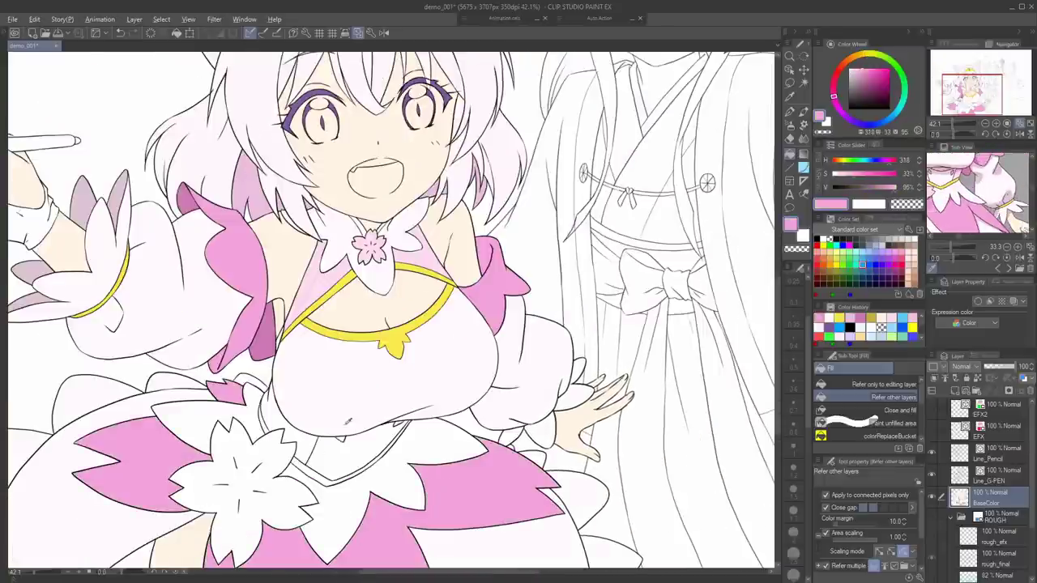
click(976, 191)
click(279, 419)
click(979, 191)
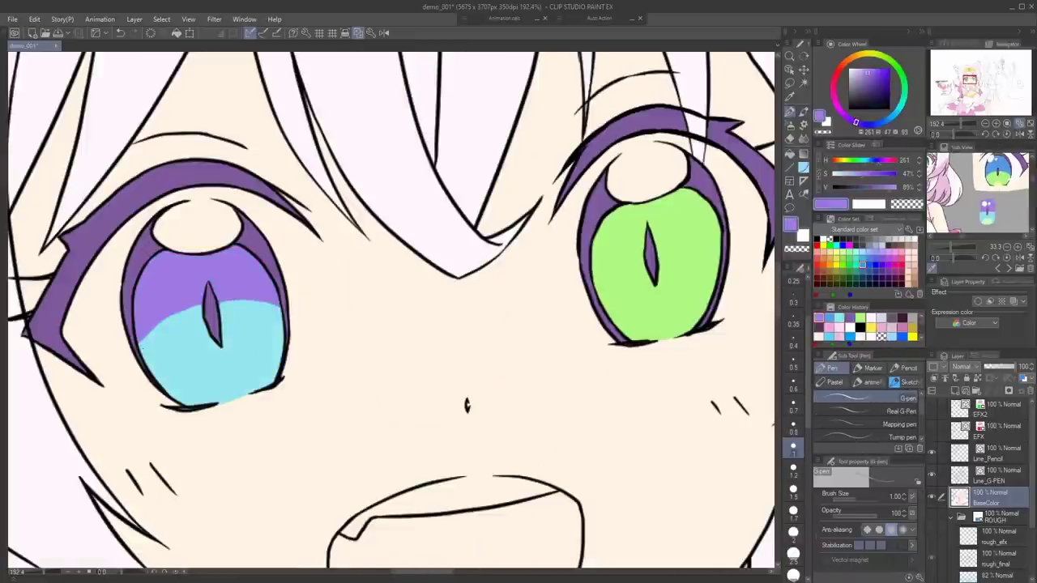
Finish filling the purple upper part of one iris and paint the upper part of the green iris blue
key(g)
click(235, 303)
key(p)
drag(456, 308, 376, 326)
mouse_move(516, 305)
mouse_down()
mouse_move(562, 272)
mouse_move(639, 282)
mouse_up()
click(543, 247)
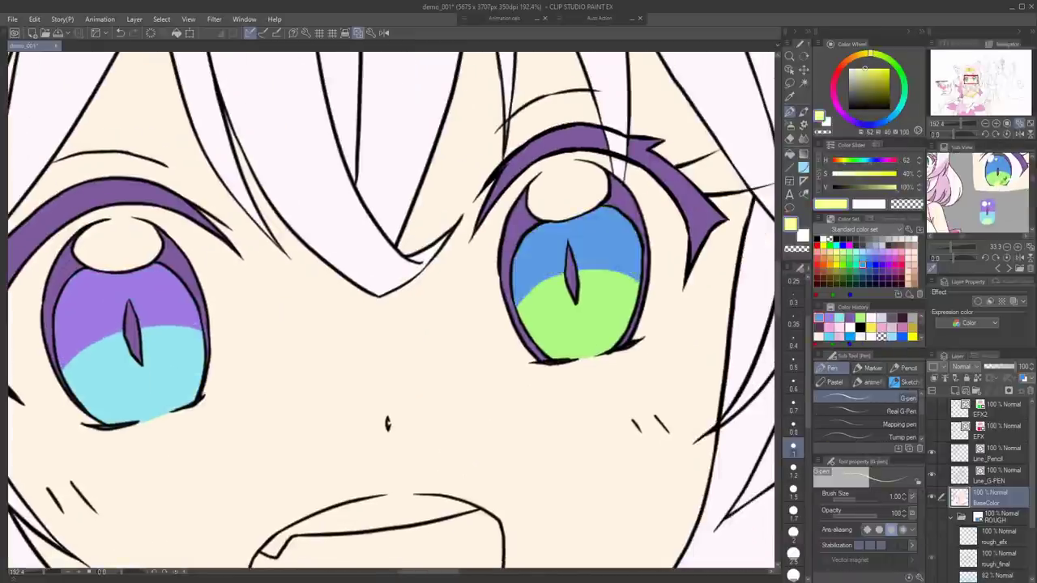
Paint a pale yellow glow at the bottom of the blue-green iris and a pale green one on the purple-cyan iris
mouse_move(569, 350)
mouse_down()
mouse_move(600, 348)
mouse_move(592, 353)
mouse_up()
click(987, 220)
drag(138, 420, 175, 399)
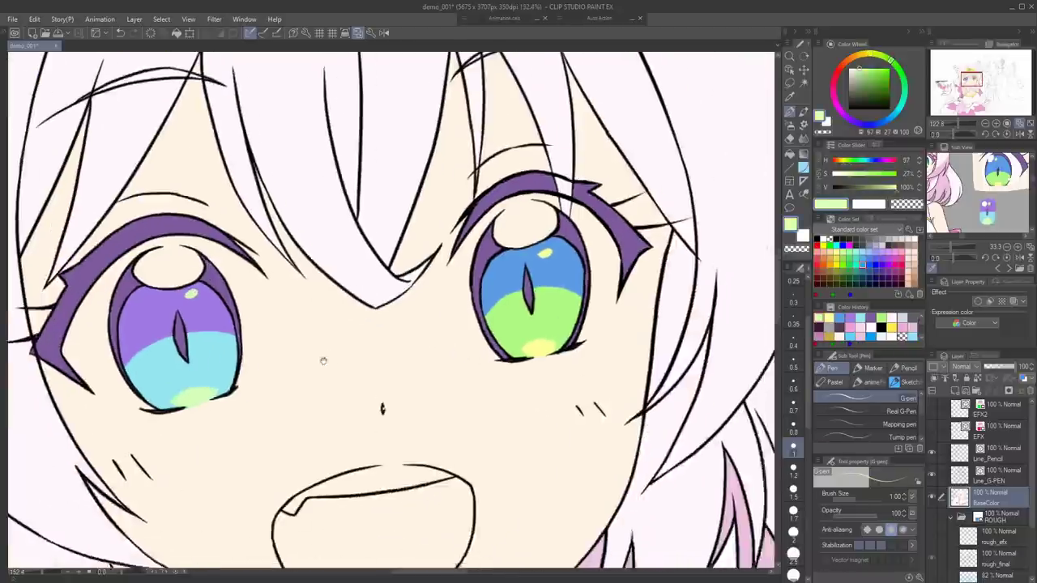
Fill the whites and the large round highlights of both the cat-eared girl's eyes with white, closing open edges with the G-pen
key(g)
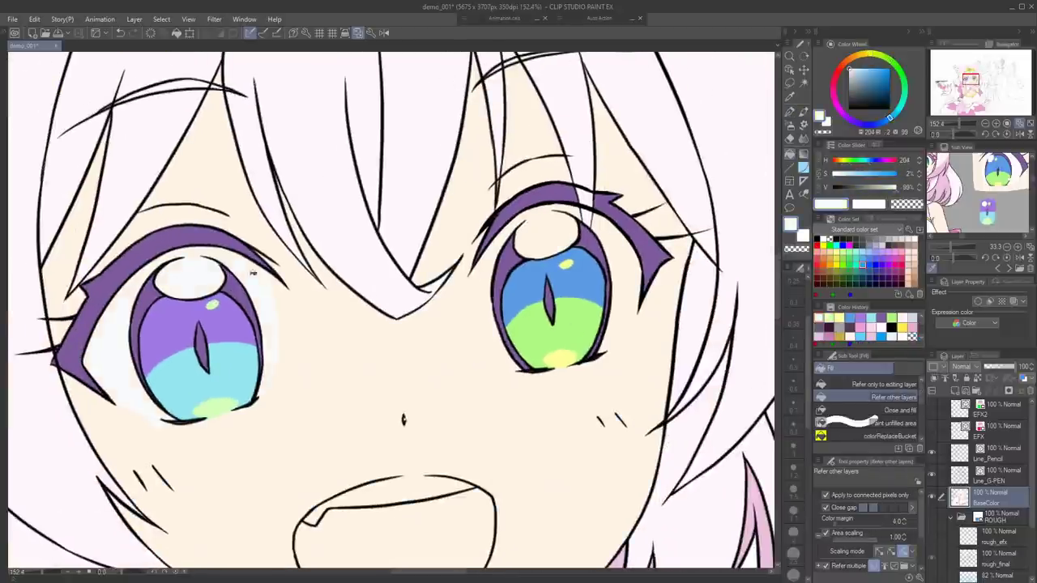
key(p)
drag(477, 279, 485, 323)
key(g)
click(624, 300)
key(p)
key(g)
click(548, 230)
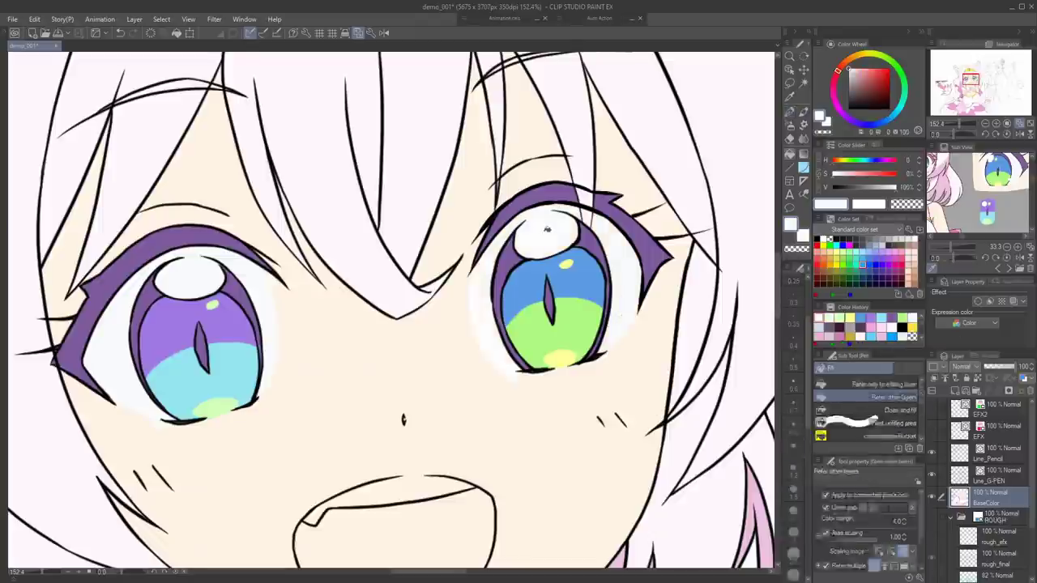
key(p)
key(g)
Fill the cat-eared girl's upper teeth with off-white sampled from the reference
drag(394, 308, 392, 189)
click(980, 188)
click(403, 366)
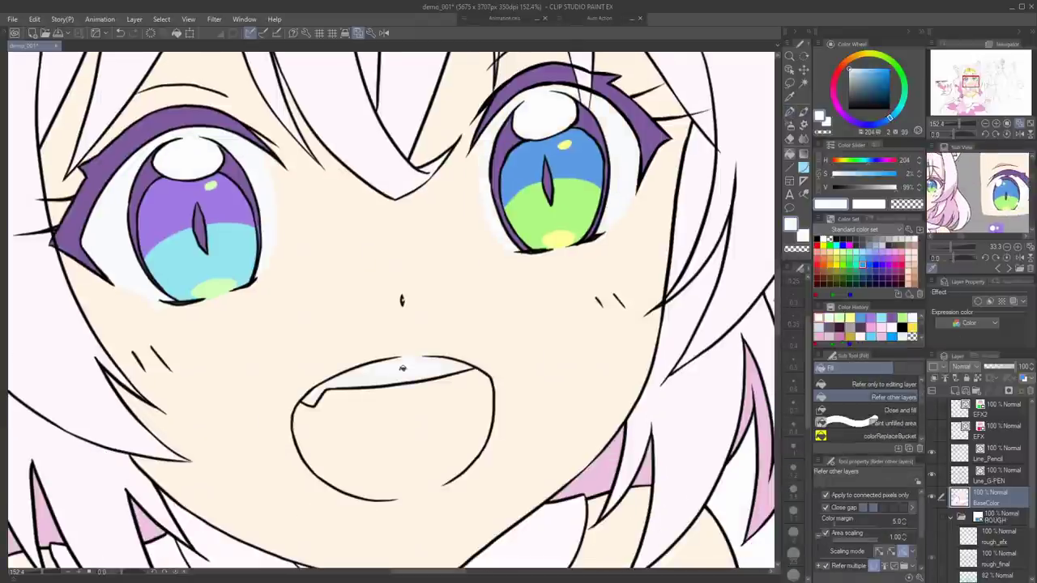
key(p)
Fill the dark-haired girl's hair with sampled slate blue and her raised forearm with the skin color
drag(944, 190, 1005, 198)
click(957, 196)
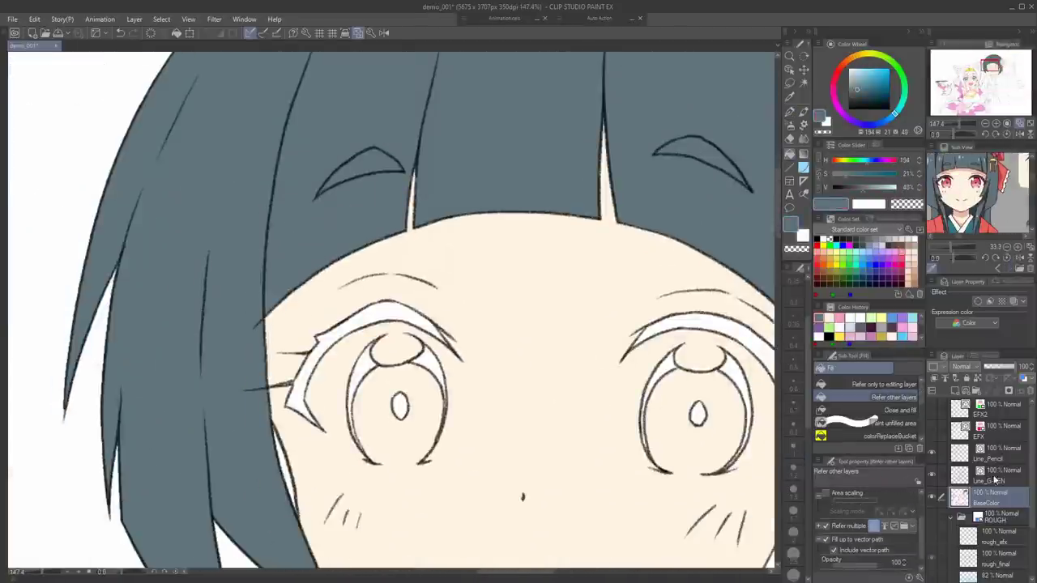
key(p)
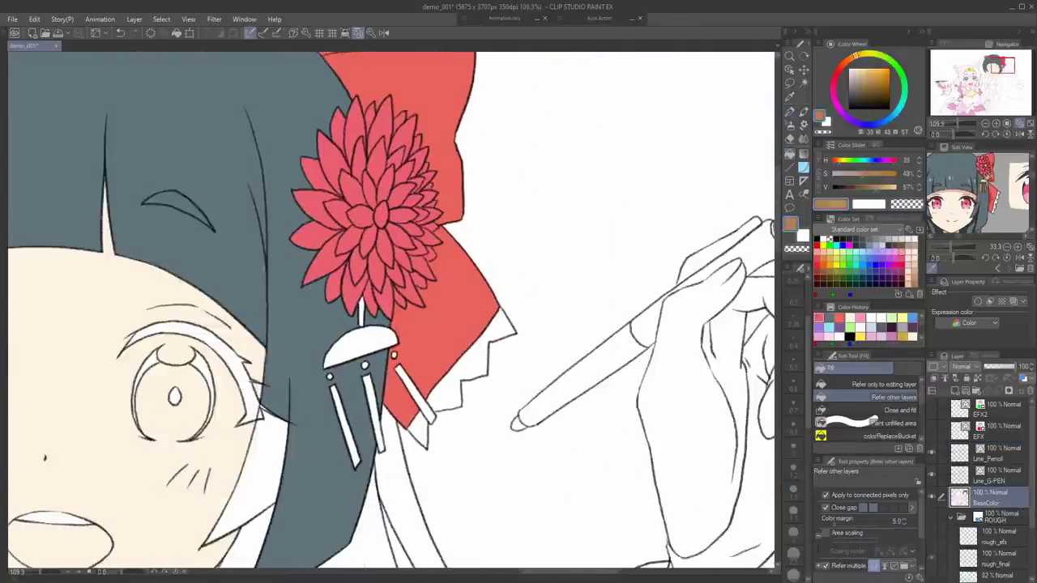
alt+click(342, 427)
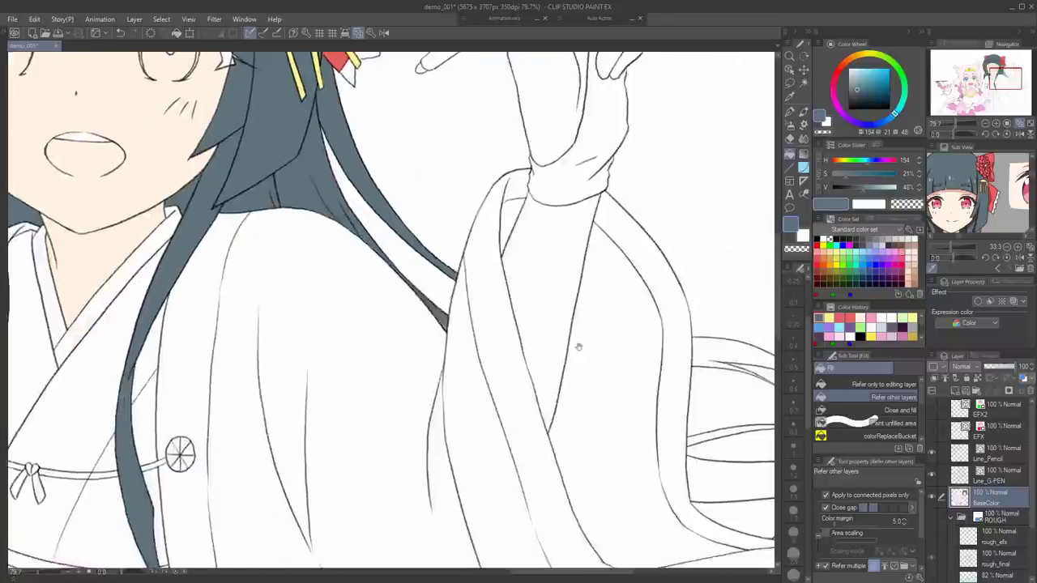
click(508, 249)
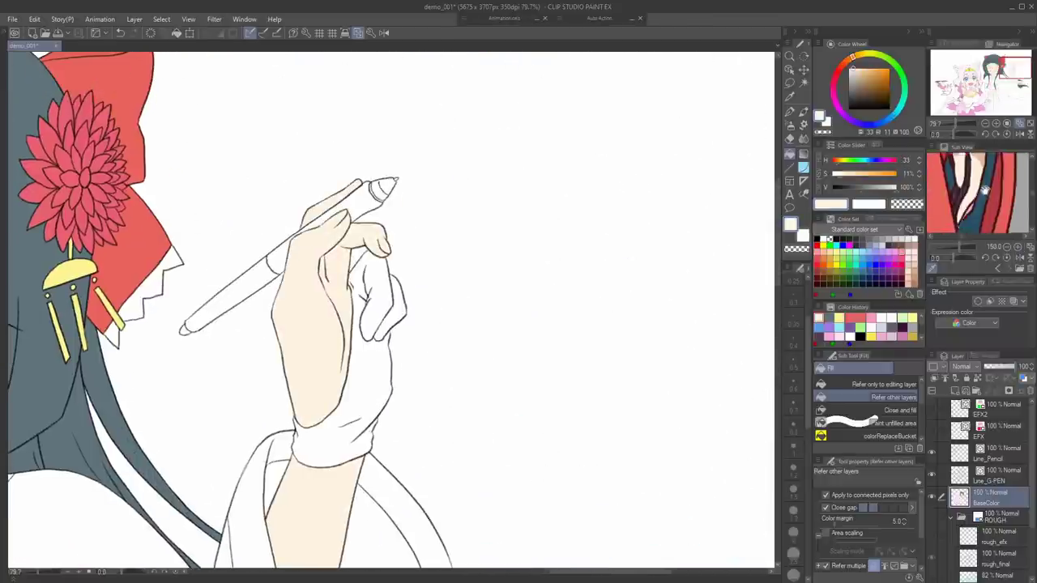
Sample the dark purple from the reference and fill the glove on the dark-haired girl's raised hand
drag(988, 217, 981, 208)
click(1018, 247)
click(964, 195)
click(367, 389)
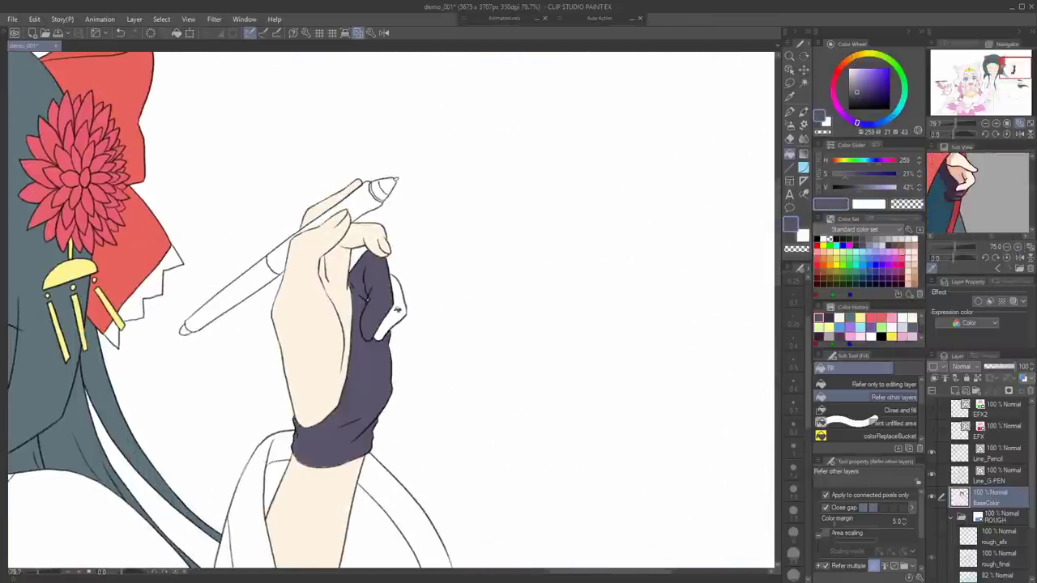
click(392, 306)
Sample the dark slate lash color from the reference and fill both upper lashes of the dark-haired girl, covering gaps with the G-pen
mouse_move(361, 292)
mouse_down()
mouse_move(398, 299)
mouse_move(267, 299)
mouse_up()
drag(1004, 197, 948, 199)
click(1007, 247)
click(980, 171)
drag(324, 299, 424, 299)
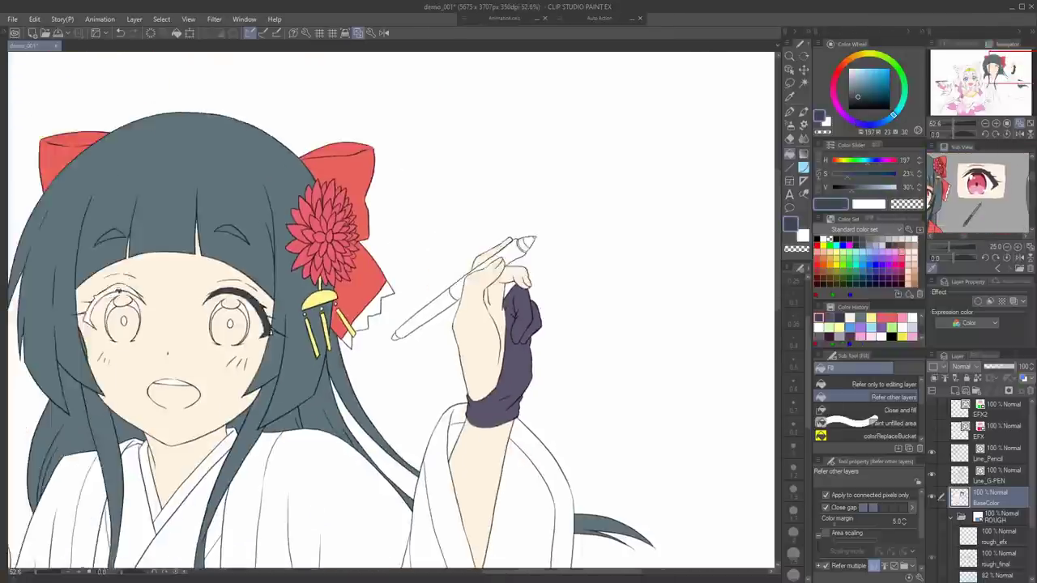
click(485, 289)
click(532, 376)
key(p)
drag(550, 367, 628, 379)
drag(118, 345, 131, 338)
drag(415, 289, 446, 288)
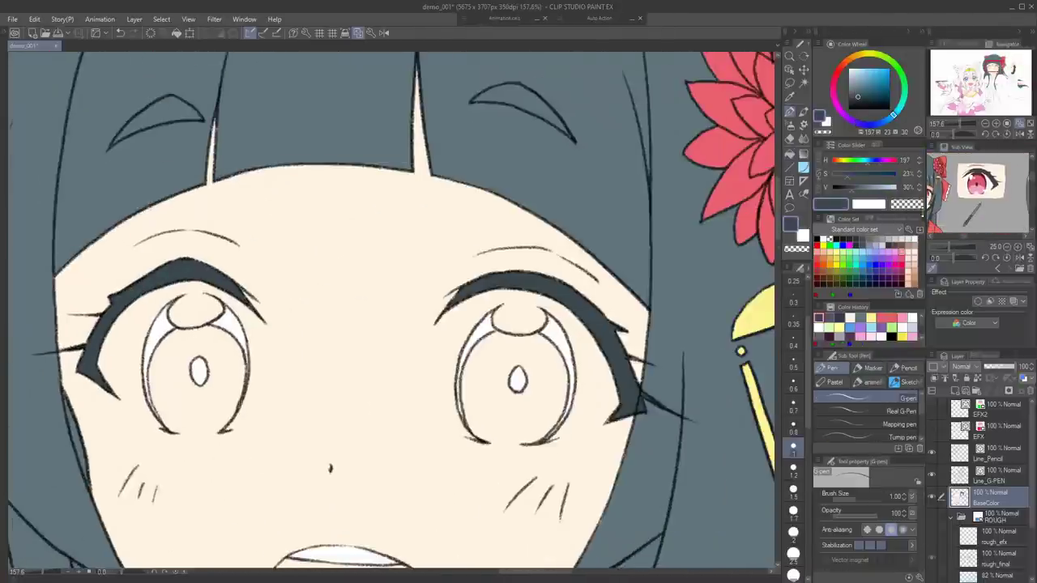
Fill the dark-haired girl's upper iris rims and pupils with sampled dark red and both irises with pink
click(976, 176)
click(233, 321)
click(159, 329)
click(480, 332)
click(549, 333)
click(199, 372)
click(518, 380)
click(193, 405)
click(512, 413)
Outline and fill the upper part of both pink irises with deeper rose, and touch up the iris rim in dark red
drag(153, 397, 191, 373)
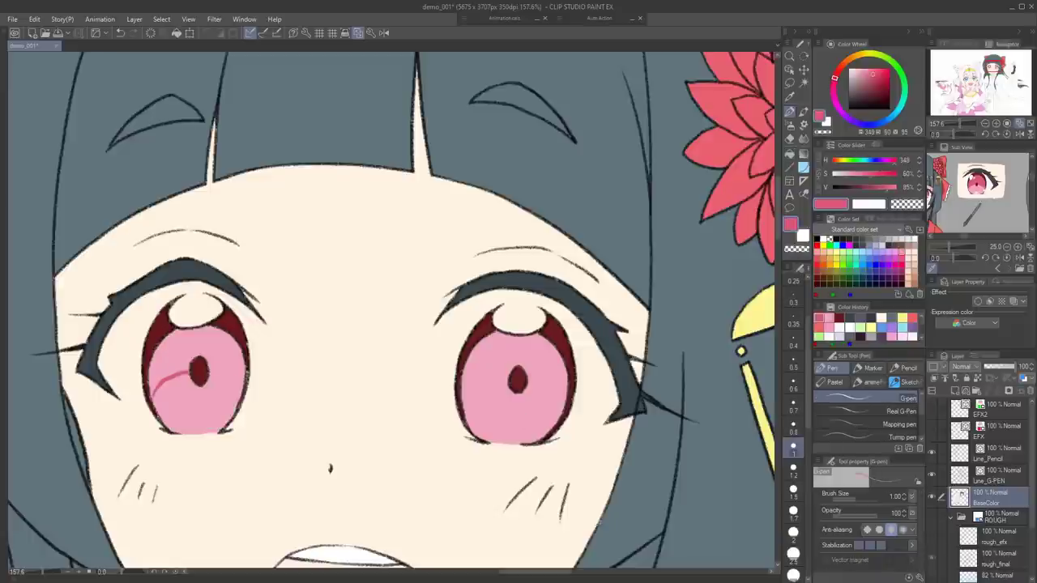
click(219, 344)
mouse_move(461, 396)
mouse_down()
mouse_move(545, 384)
mouse_move(569, 400)
mouse_up()
click(541, 353)
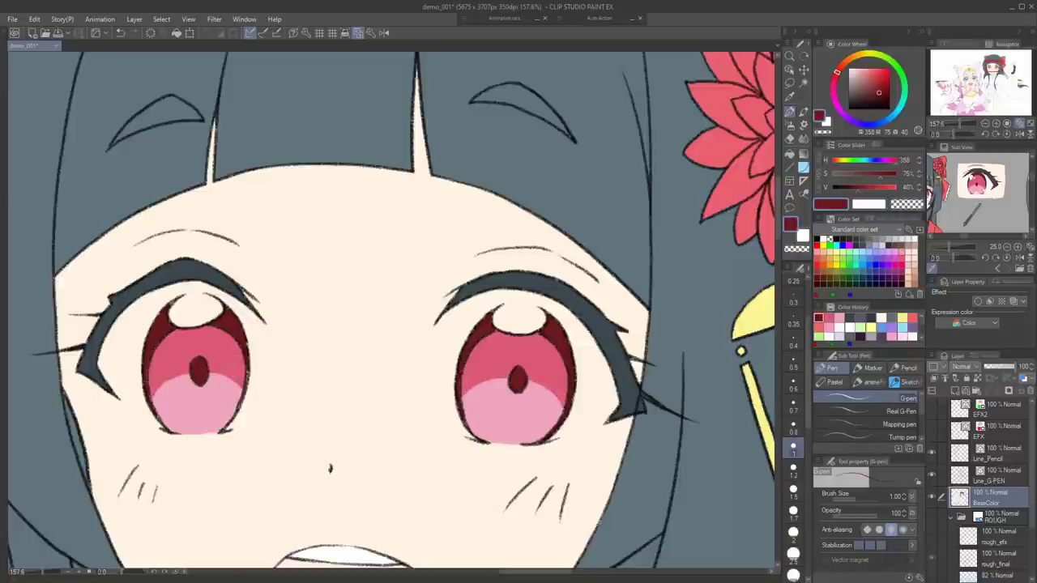
drag(248, 367, 248, 388)
Paint a pale lilac glow at the bottom of both the dark-haired girl's irises
key(g)
click(977, 192)
key(p)
drag(185, 427, 196, 427)
drag(494, 436, 496, 434)
key(g)
click(509, 436)
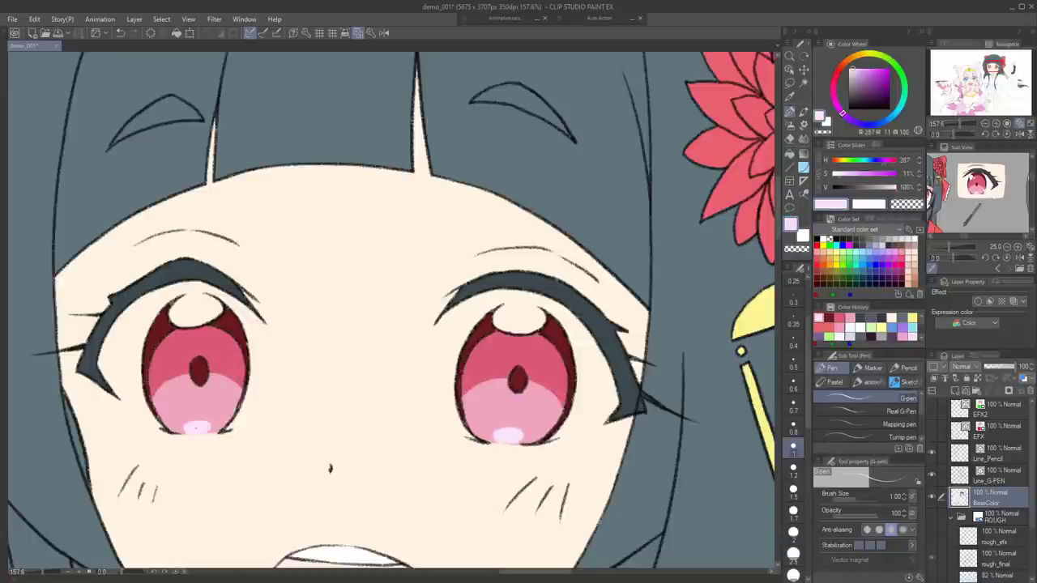
Close the open eye outlines and fill the dark-haired girl's eye whites and large round highlights with white
click(986, 190)
drag(561, 439, 607, 424)
drag(253, 327, 235, 429)
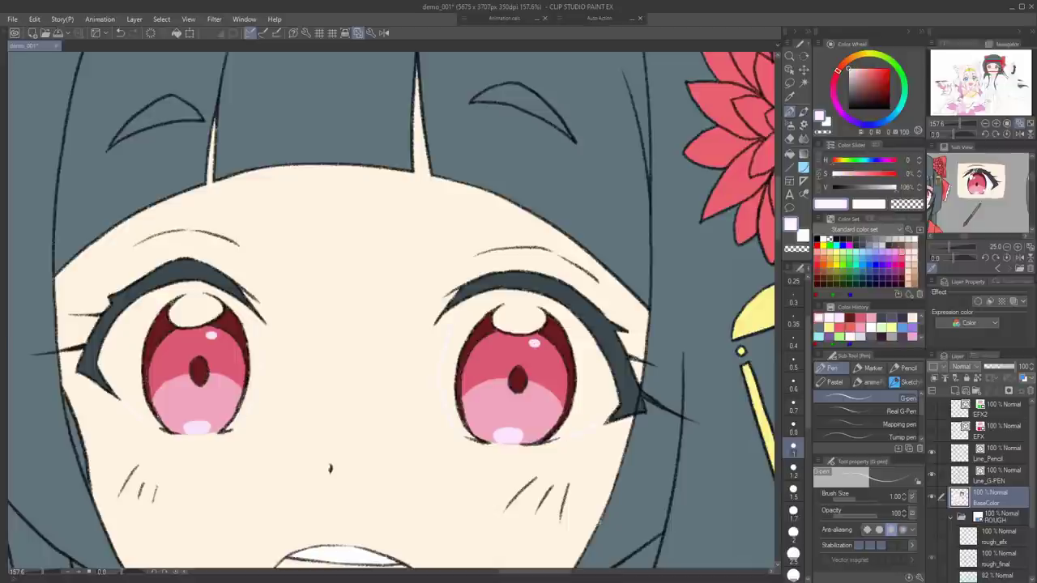
key(g)
click(196, 311)
click(523, 316)
click(591, 365)
click(133, 357)
key(p)
scroll(265, 160, down, 5)
Fill the inside of the dark-haired girl's mouth with pink sampled from the reference
click(977, 193)
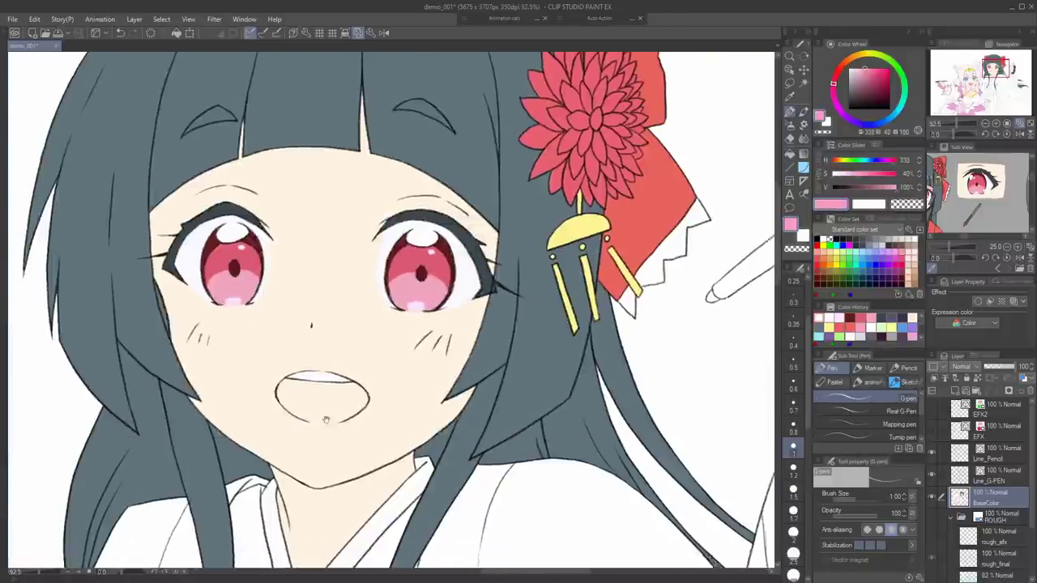
scroll(326, 419, up, 5)
key(g)
click(326, 385)
Fill the dark-haired girl's kimono top with teal sampled from the reference
scroll(327, 356, down, 10)
click(961, 204)
key(g)
click(284, 421)
Clean up stray line work around the hair strand tip on the Line_Pencil layer with the vector eraser
scroll(228, 530, up, 8)
click(988, 454)
key(p)
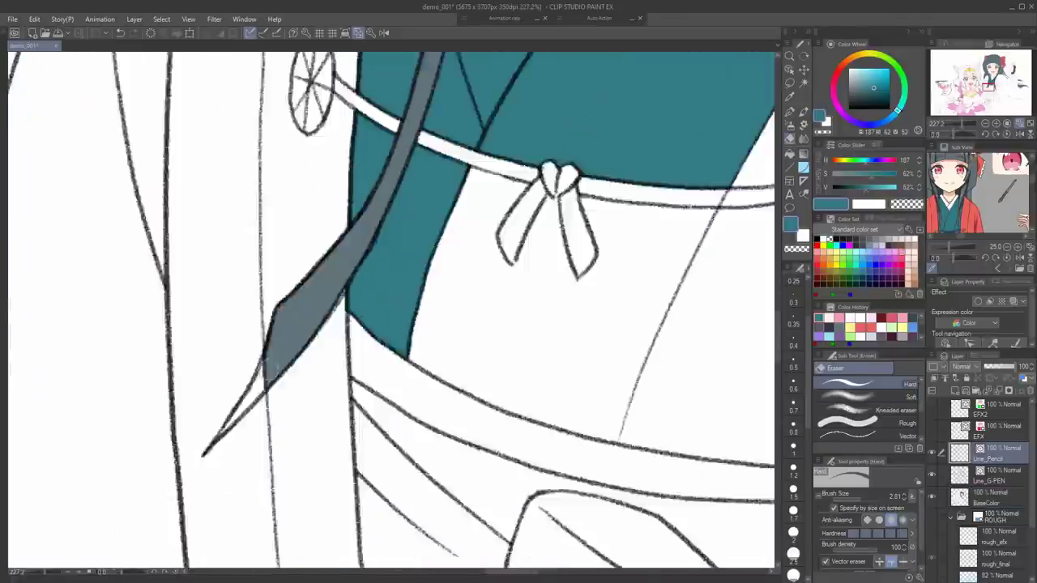
scroll(202, 486, down, 3)
Fill the remaining gaps around the hair strand tip and the kimono top on the BaseColor layer
click(988, 497)
key(g)
click(413, 421)
click(480, 279)
scroll(546, 387, down, 5)
Fill the lining of the raised sleeve with dark blue sampled from the reference
drag(729, 349, 465, 335)
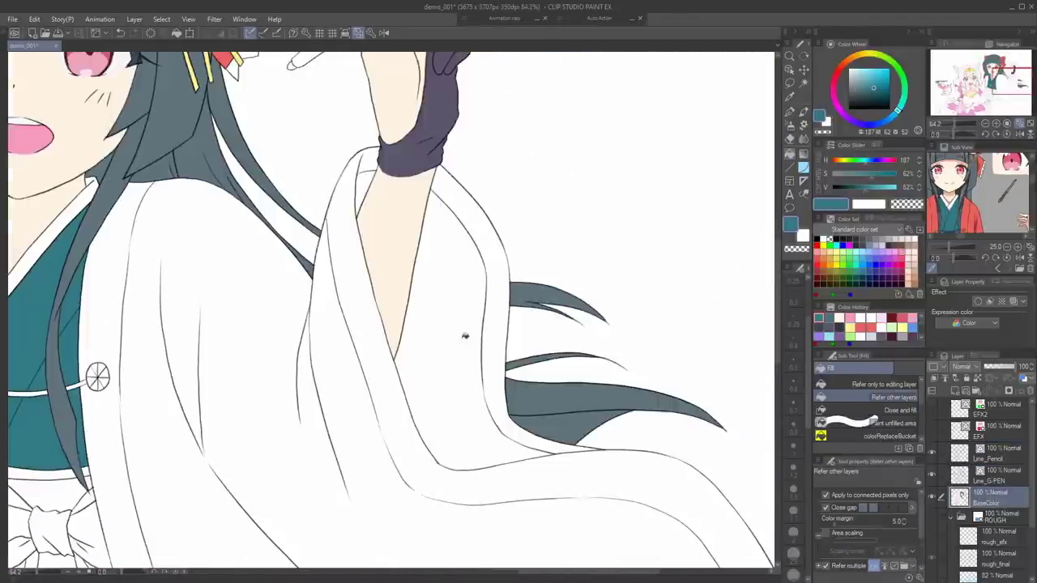
drag(976, 218, 976, 177)
click(944, 183)
click(462, 348)
click(365, 177)
scroll(413, 138, up, 6)
key(p)
scroll(324, 292, down, 5)
Fill the dark-haired girl's outer coat and its sleeve edges with red sampled from the reference
click(977, 192)
key(g)
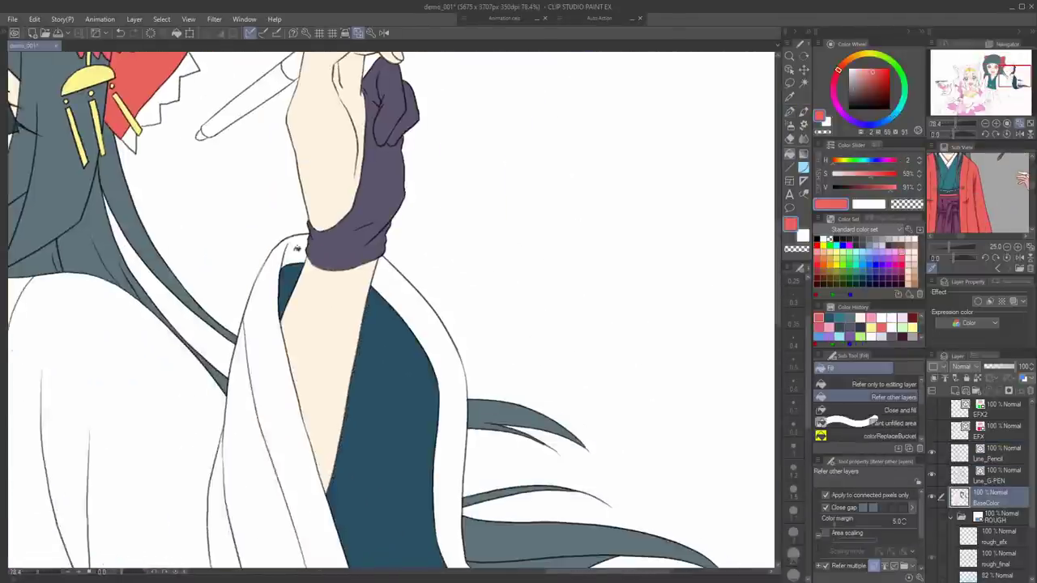
click(296, 248)
click(162, 348)
key(p)
key(g)
click(243, 405)
click(241, 487)
scroll(438, 413, down, 5)
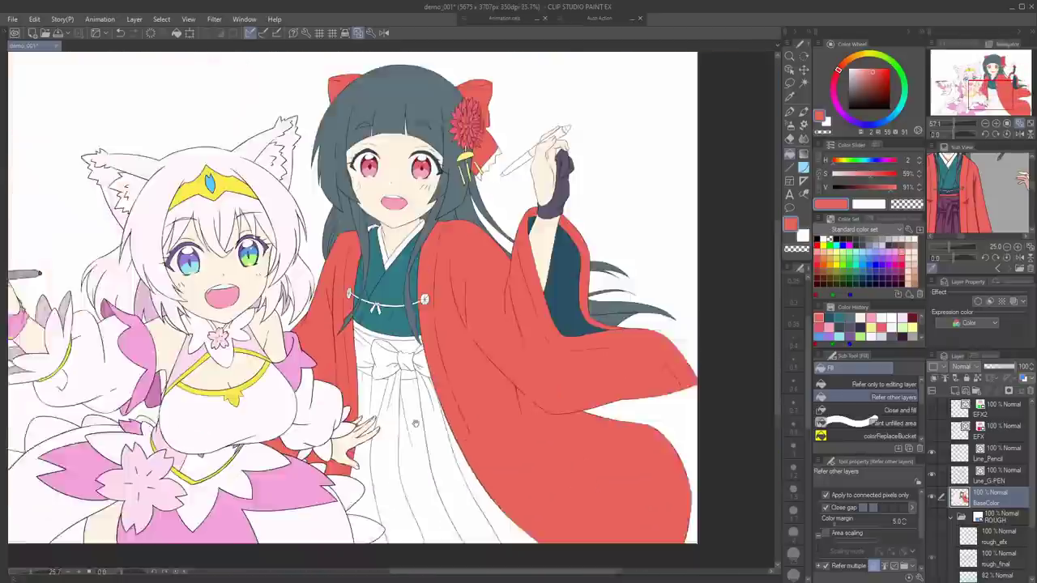
Fill the pleated skirt and its bow with plum purple sampled from the reference
drag(423, 296, 282, 301)
click(956, 193)
click(243, 352)
click(280, 421)
click(324, 486)
click(243, 470)
scroll(316, 142, up, 5)
Fill the band above the skirt with sampled red and the kimono collar with sampled off-white
drag(970, 177, 977, 207)
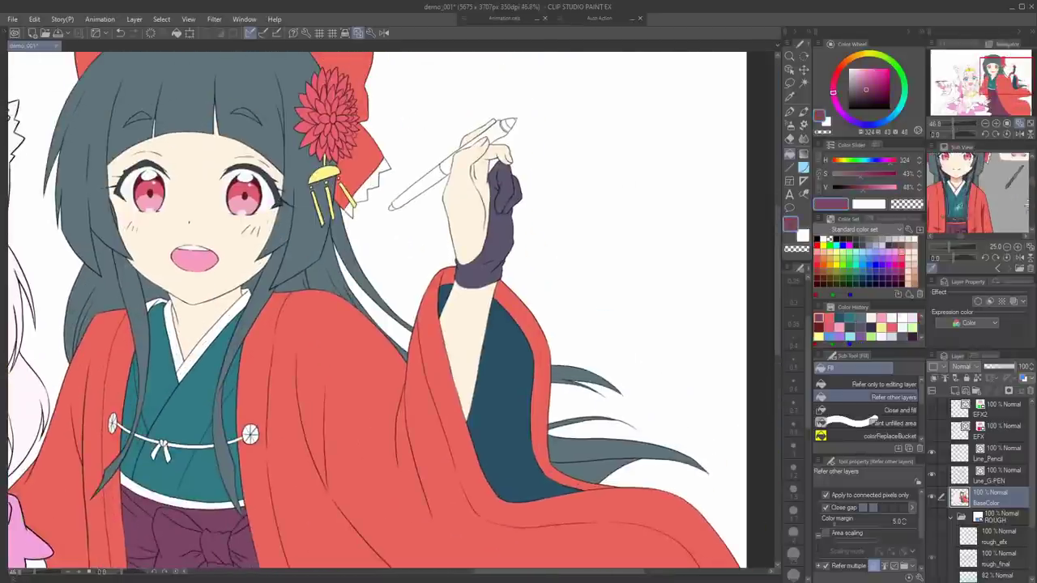
click(957, 223)
click(180, 500)
drag(212, 340, 194, 381)
click(951, 191)
click(185, 387)
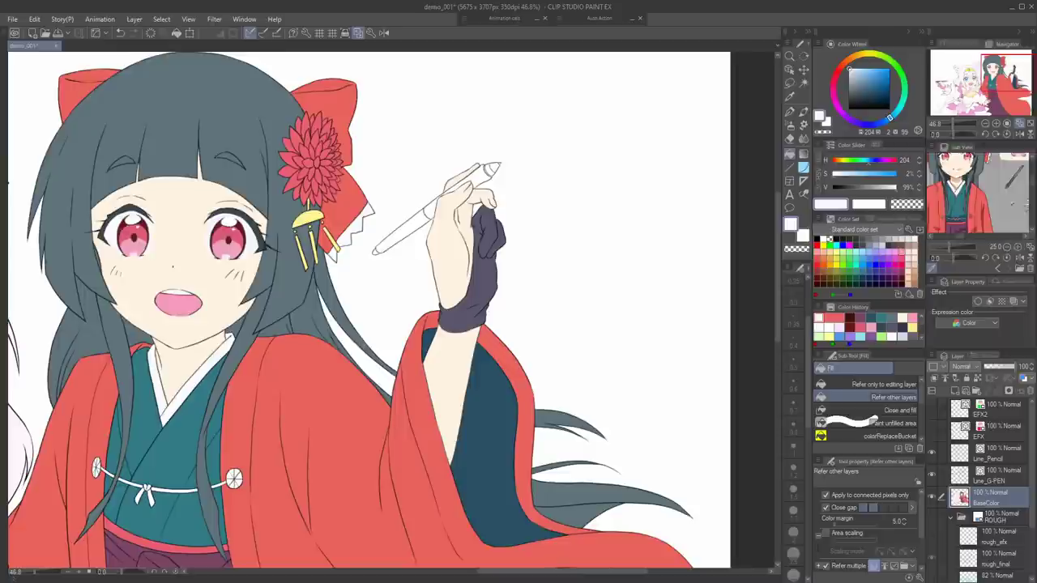
Fill the two round coat fasteners with yellow from the reference and sample the cord's off-white
scroll(972, 198, up, 4)
click(986, 201)
click(234, 479)
click(96, 467)
click(310, 217)
click(954, 210)
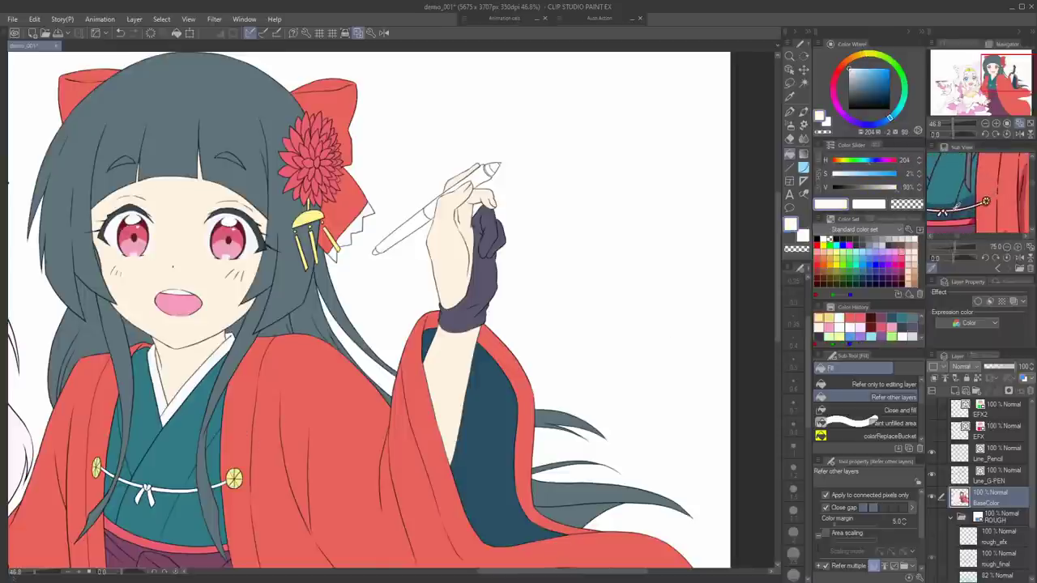
Hide the Paper layer to reveal unfilled areas against transparency
scroll(364, 245, down, 5)
scroll(980, 494, down, 3)
click(933, 572)
drag(268, 340, 382, 259)
Fill missed spots on the cat-eared girl's costume with colors sampled from the artwork and the reference
alt+click(214, 203)
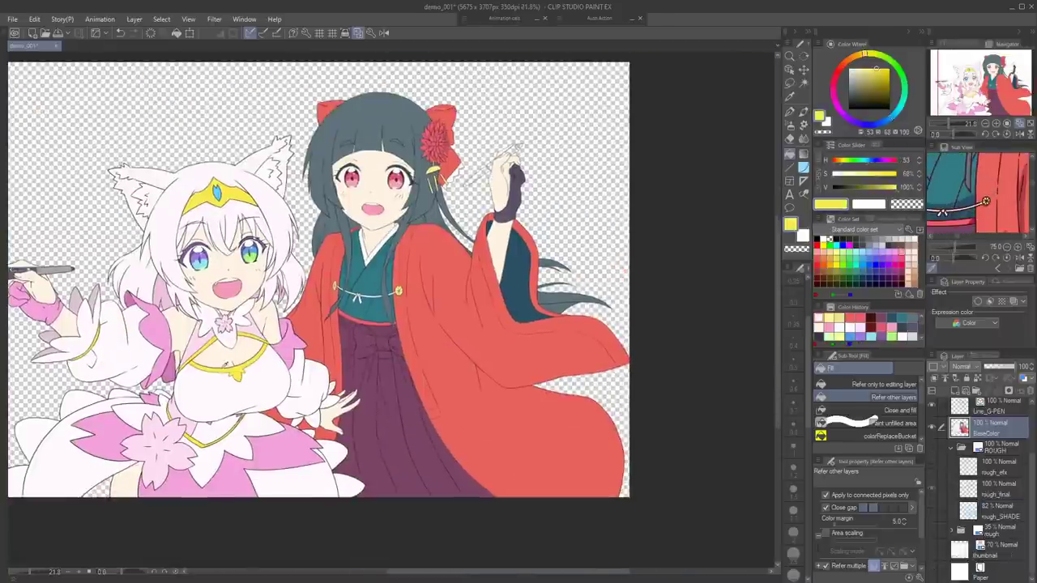
scroll(192, 353, up, 7)
click(243, 349)
alt+click(223, 316)
scroll(348, 162, down, 4)
scroll(980, 196, down, 4)
click(980, 196)
drag(979, 178, 981, 217)
drag(348, 194, 330, 276)
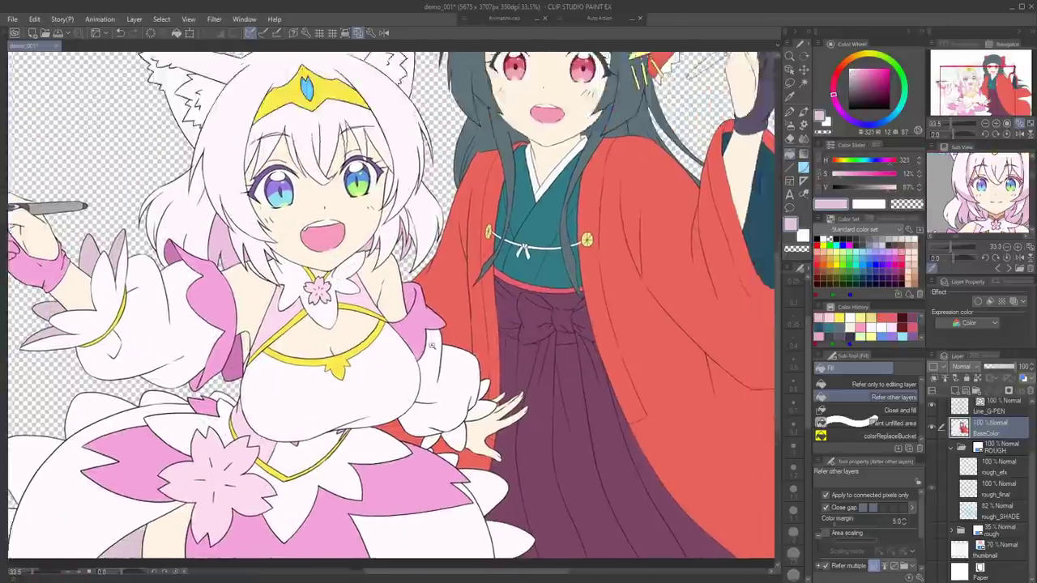
Fill the dark-haired girl's stylus in gray and dark purple-gray, covering gaps along its grip with the G-pen
scroll(331, 324, down, 3)
scroll(628, 190, up, 6)
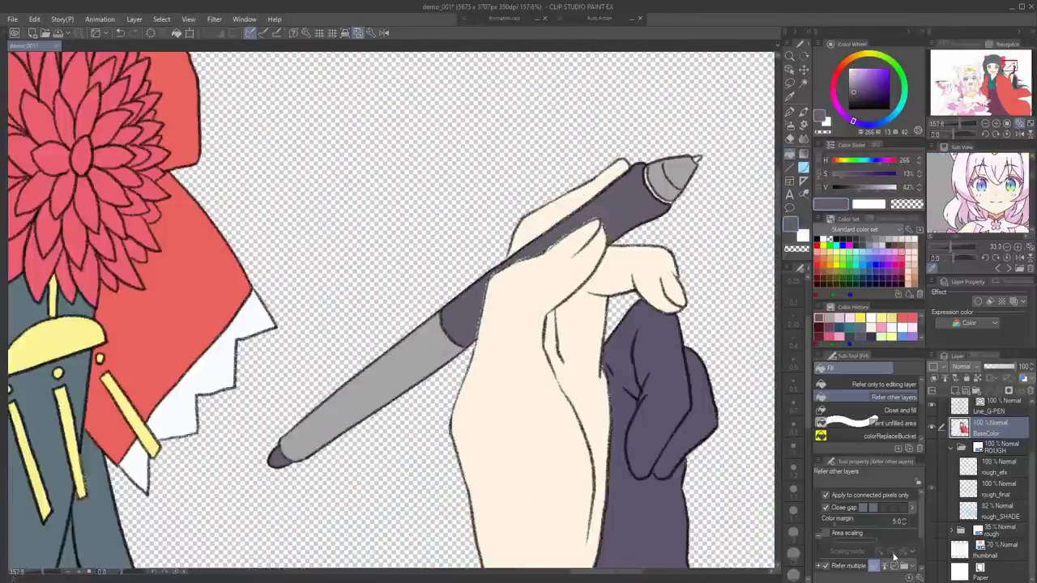
scroll(858, 539, down, 2)
key(p)
drag(567, 238, 499, 309)
drag(433, 377, 429, 394)
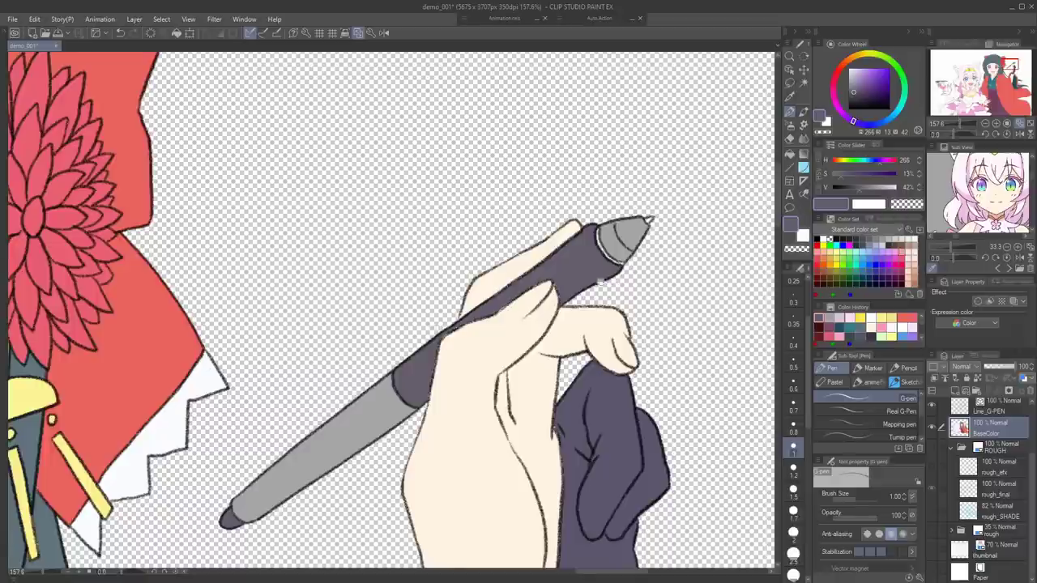
drag(604, 251, 529, 322)
alt+click(532, 331)
Try recoloring the band above the skirt crimson with the ColorFill sub tool, and reduce its color margin to 4.0
key(g)
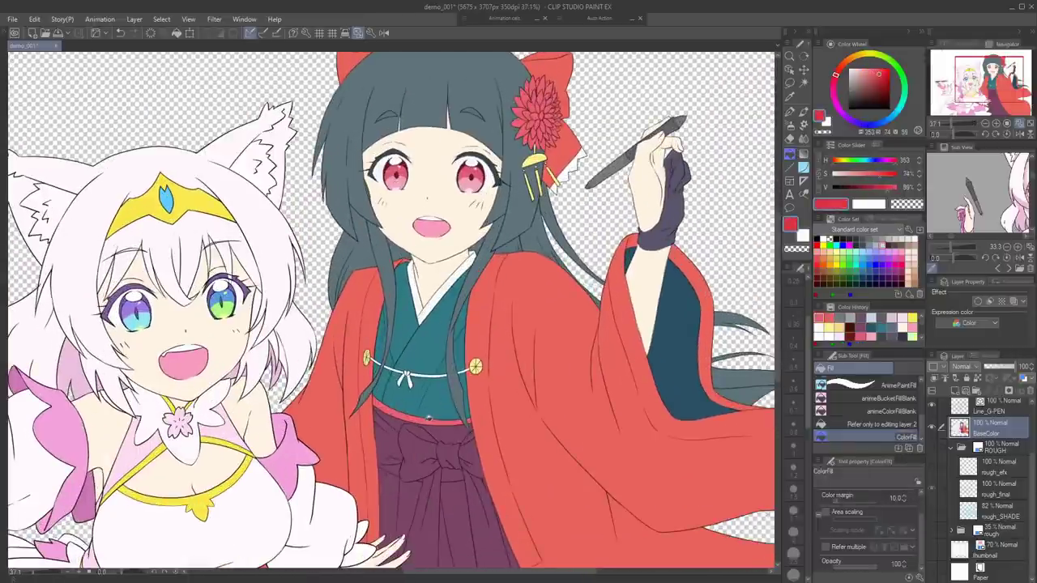
click(427, 417)
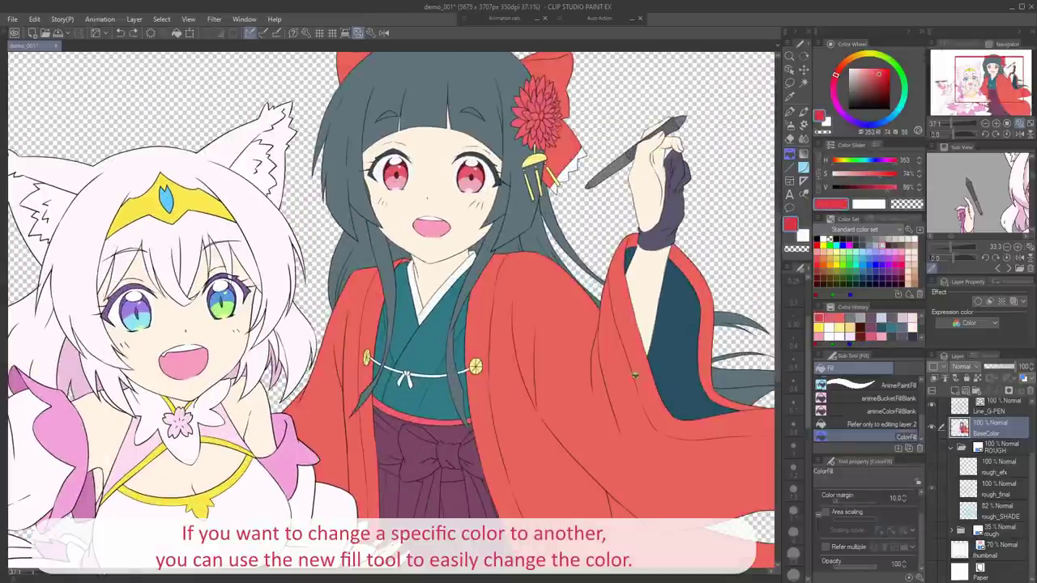
drag(892, 502, 861, 504)
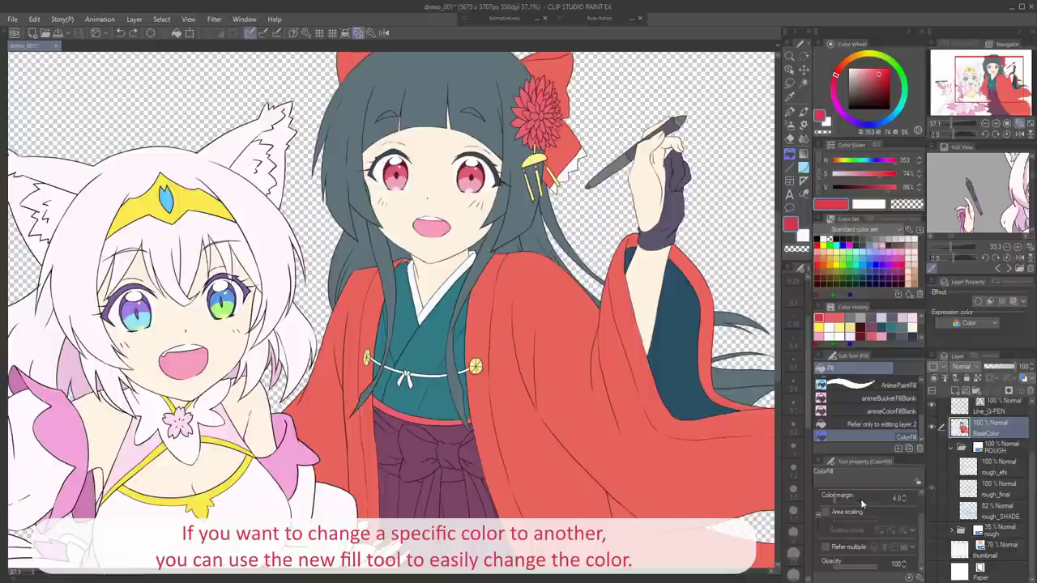
scroll(716, 329, down, 3)
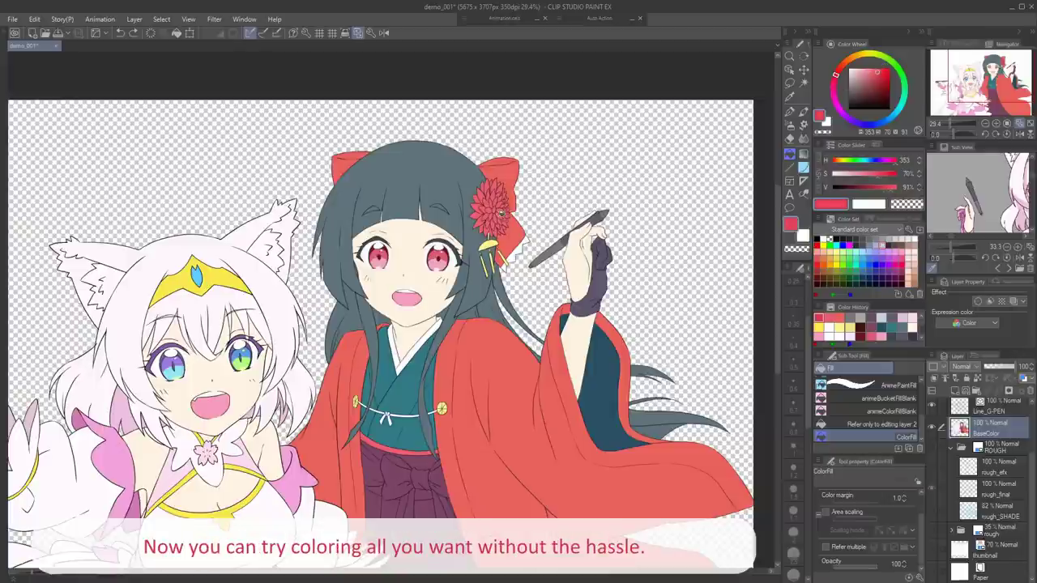
Sample the dark-haired girl's glove color and recolor the glove a lighter purple-gray with ColorFill
scroll(558, 367, down, 3)
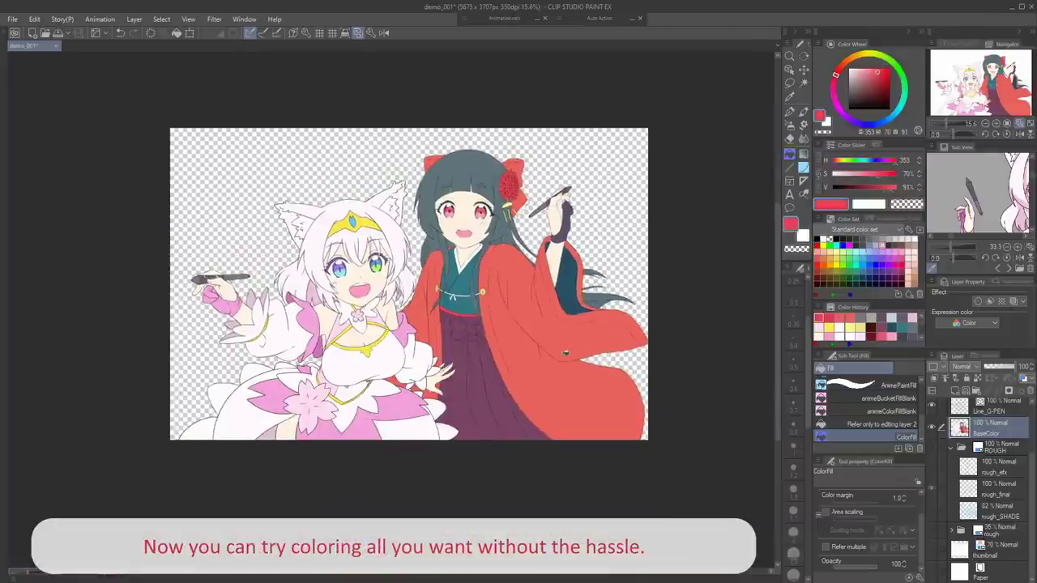
scroll(492, 369, up, 3)
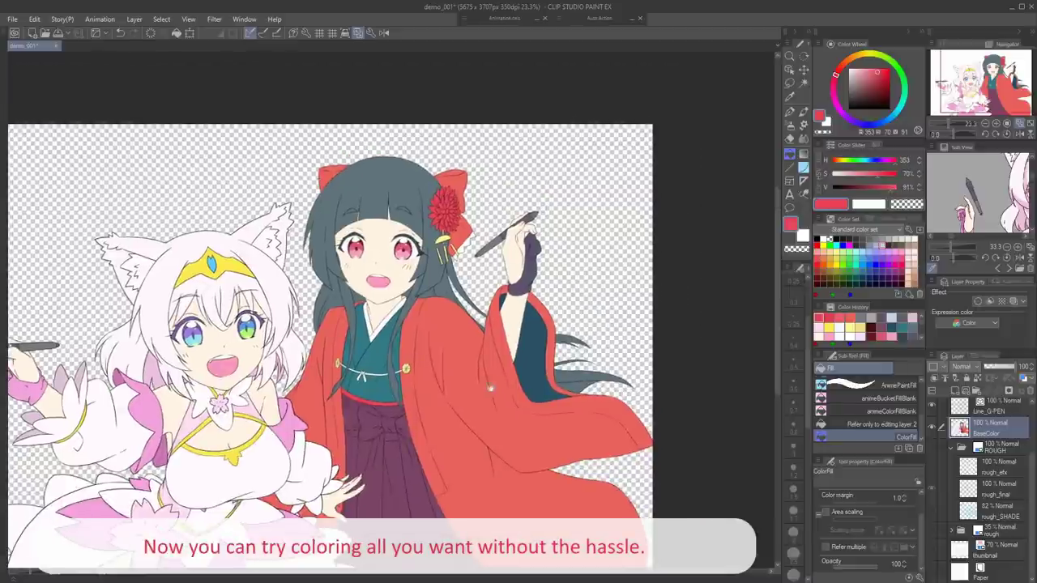
alt+click(537, 293)
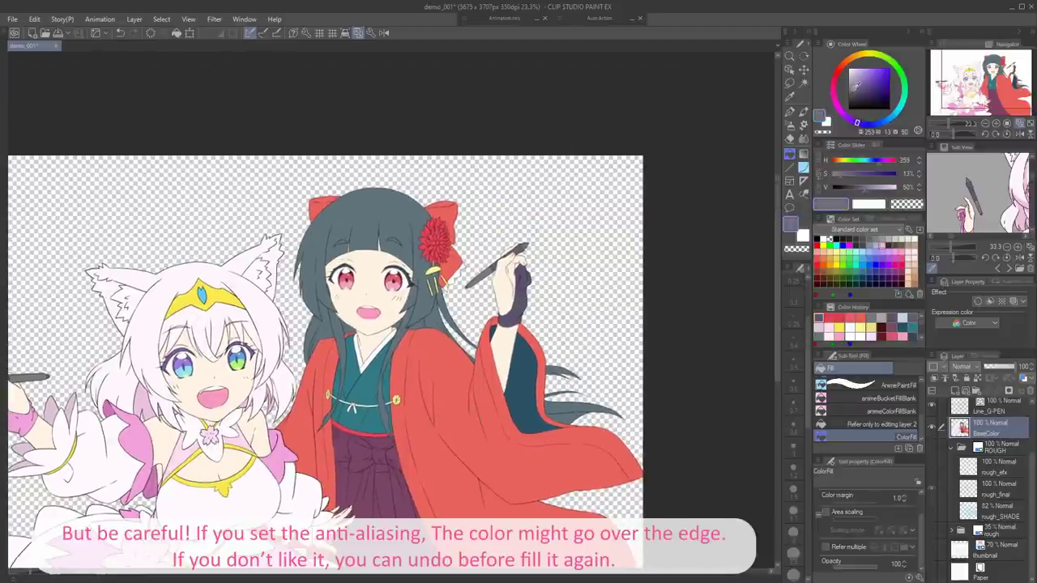
scroll(648, 275, down, 2)
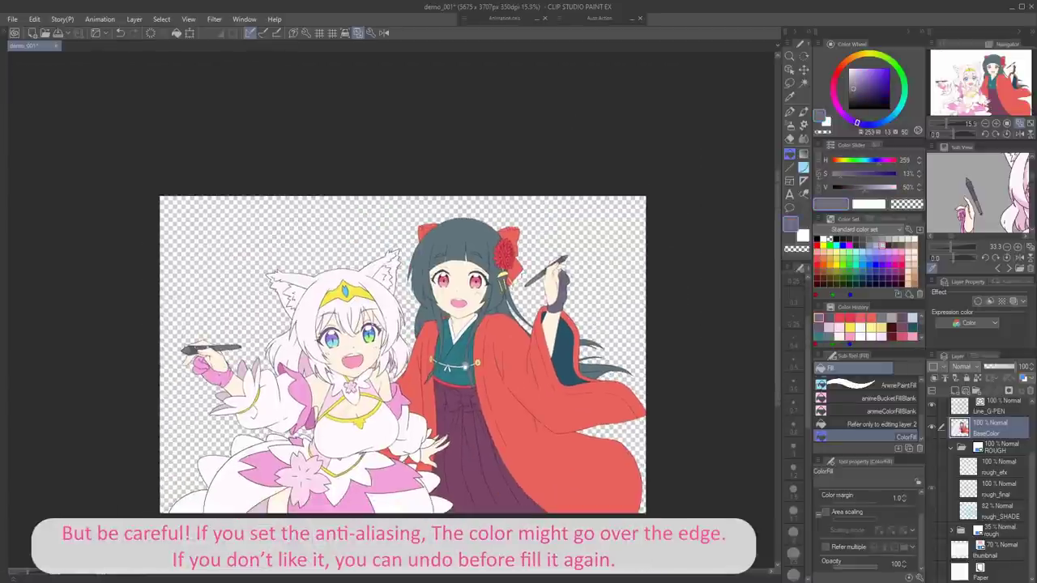
scroll(425, 312, up, 3)
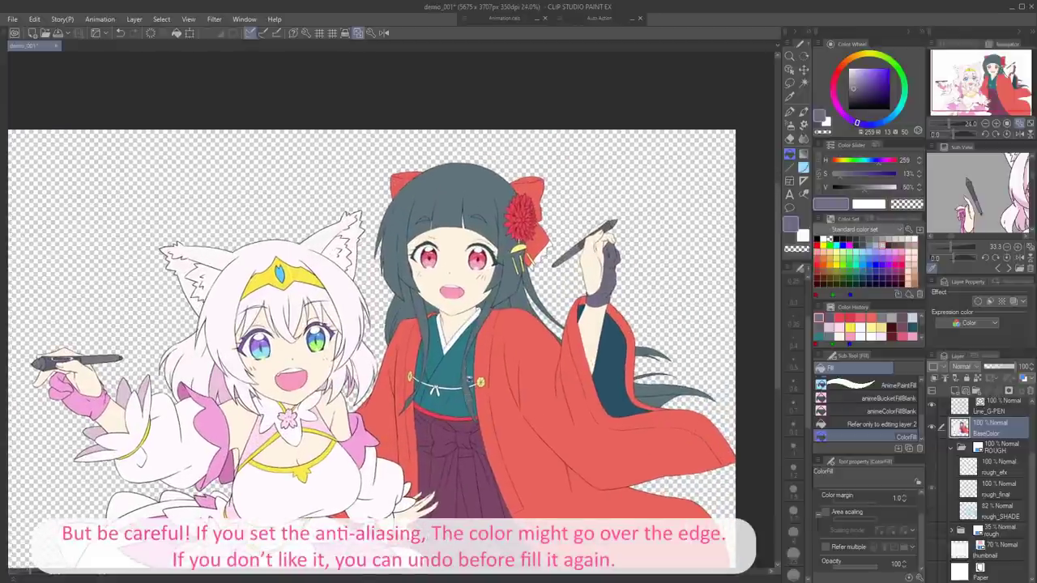
Sample the dark-haired girl's mouth color and recolor the mouth a slightly darker pink, H 348, S 39, V 93, with ColorFill
alt+click(459, 289)
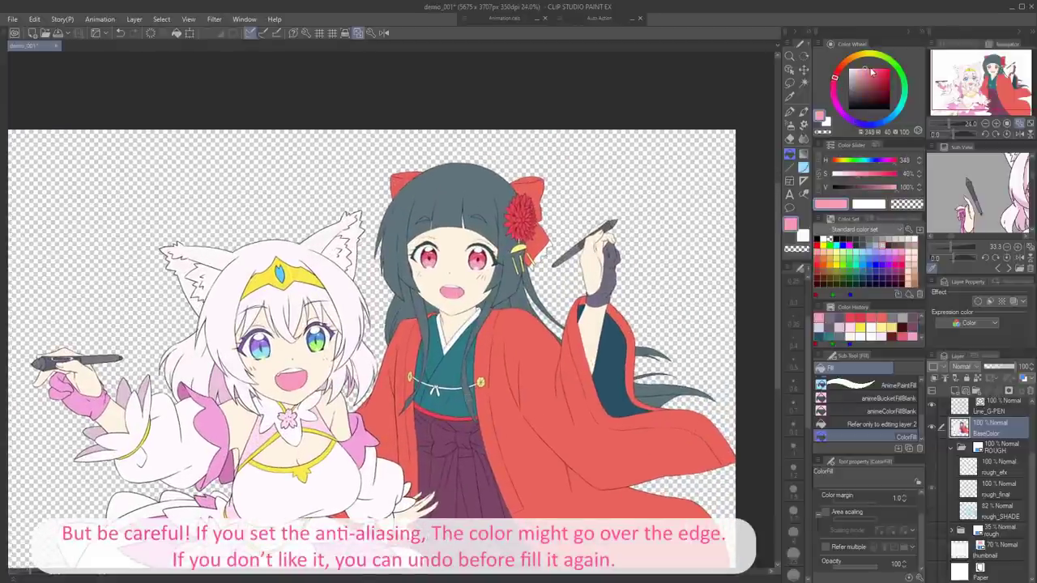
click(458, 288)
key(ctrl+z)
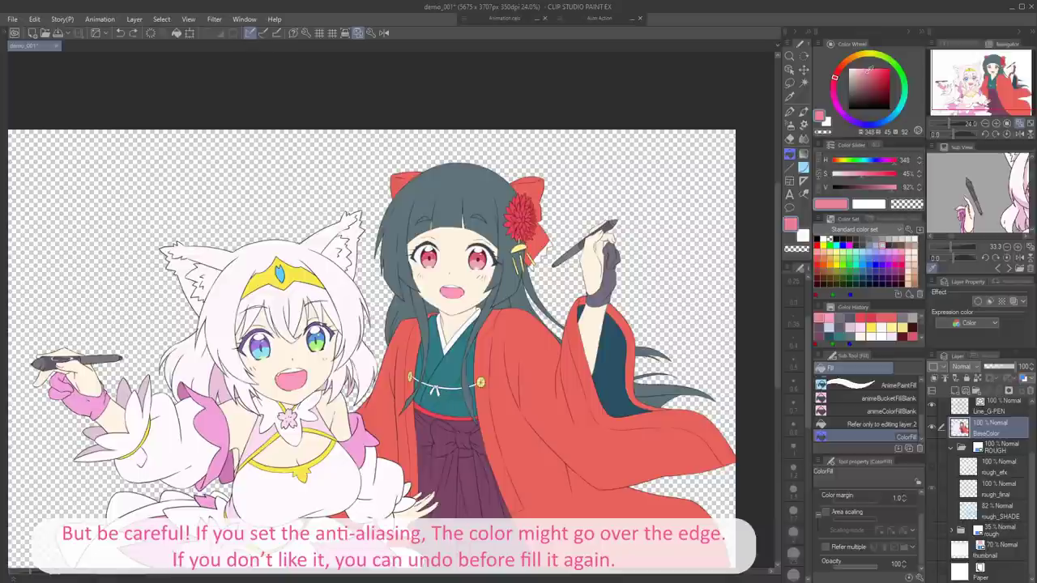
click(455, 289)
drag(438, 392, 428, 403)
drag(428, 407, 435, 361)
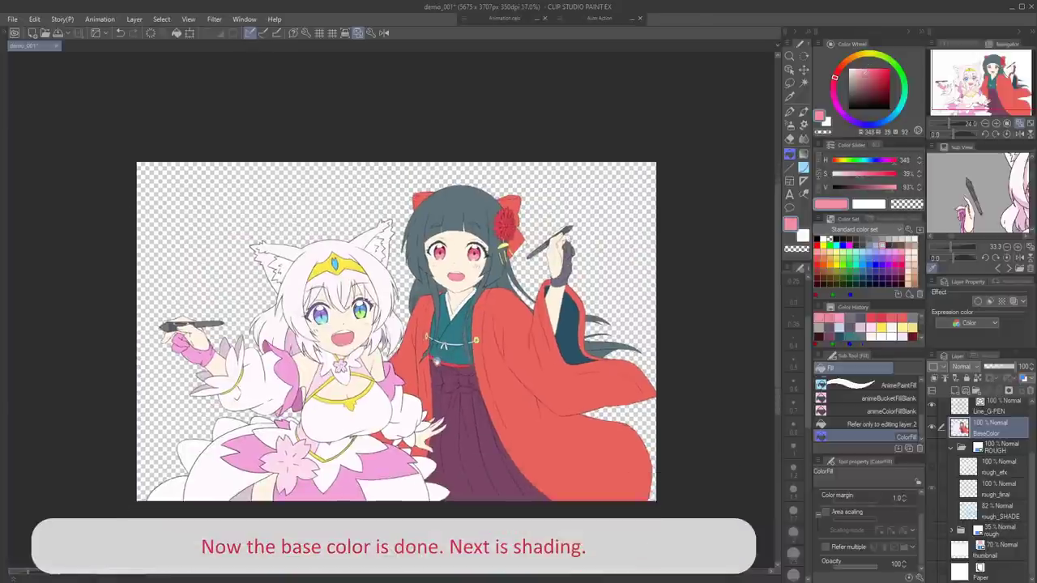
drag(344, 342, 390, 357)
scroll(391, 357, down, 8)
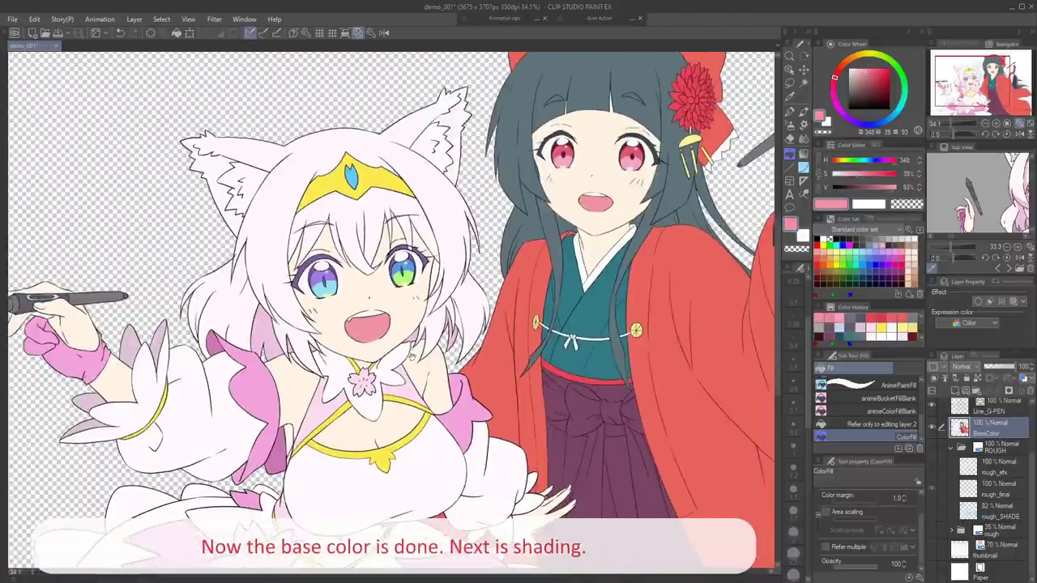
scroll(438, 340, down, 1)
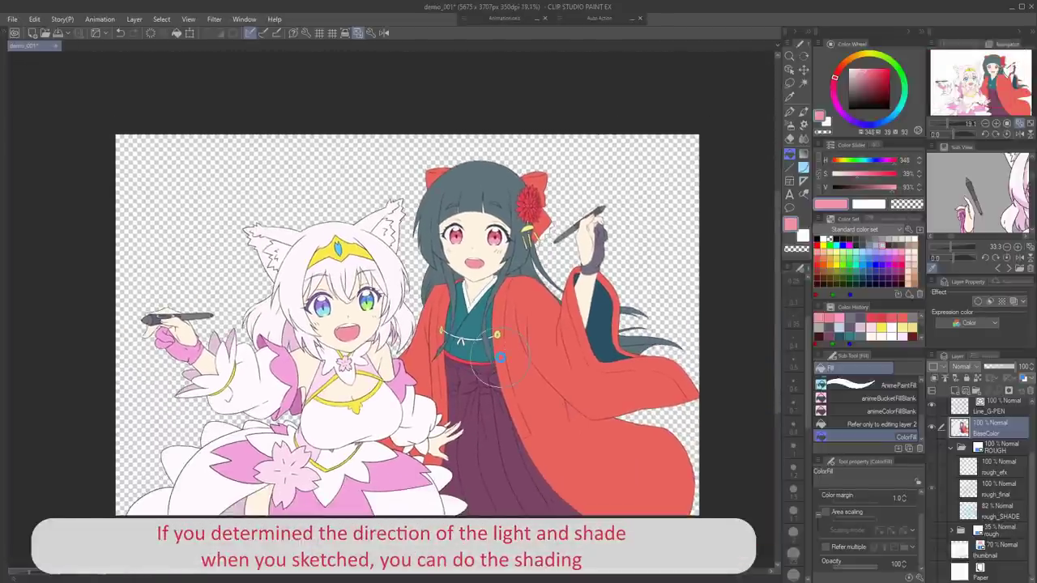
scroll(465, 376, up, 1)
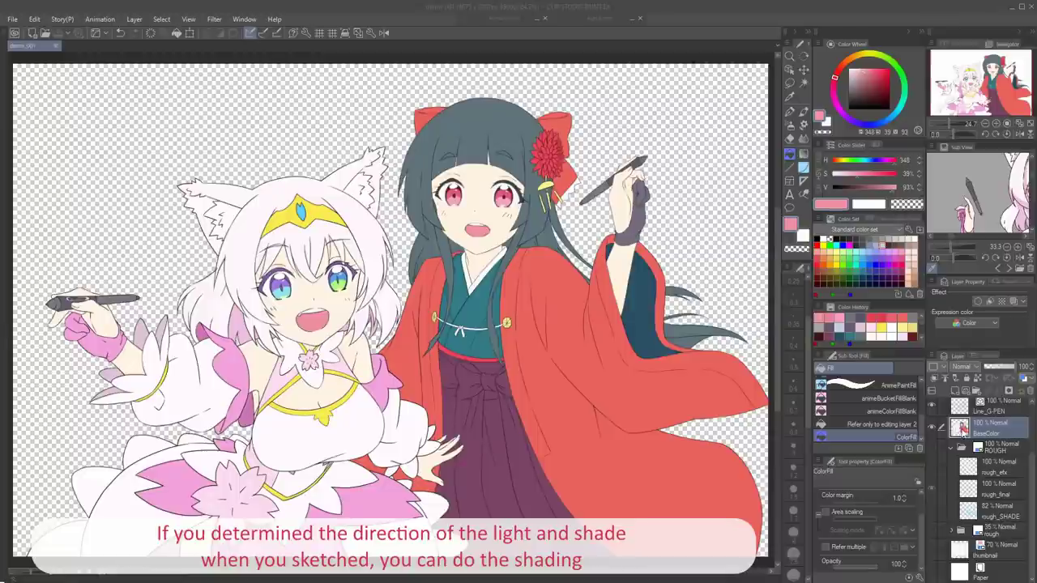
Add a raster layer directly above BaseColor and name it Shade
click(960, 430)
click(957, 392)
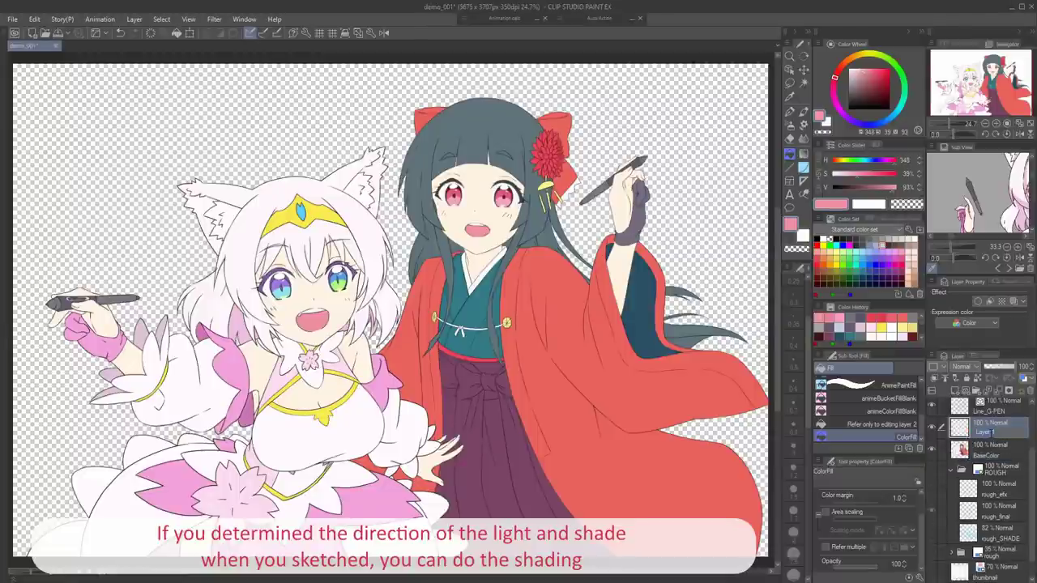
text(Shade)
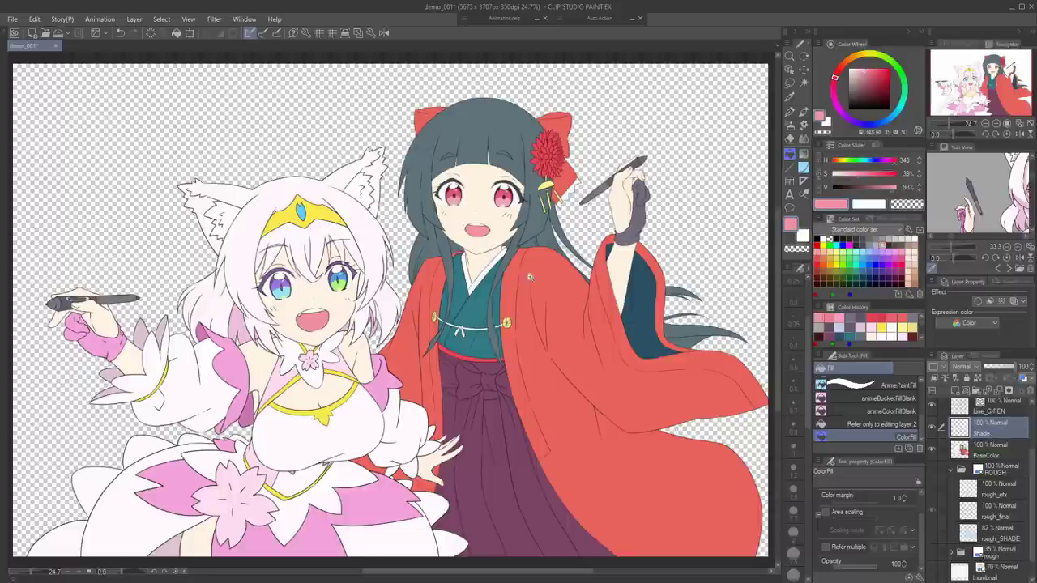
Sample the light pink of the cat-eared girl's inner hair beside her cheek and switch to the G-pen
scroll(499, 277, up, 3)
drag(515, 262, 481, 368)
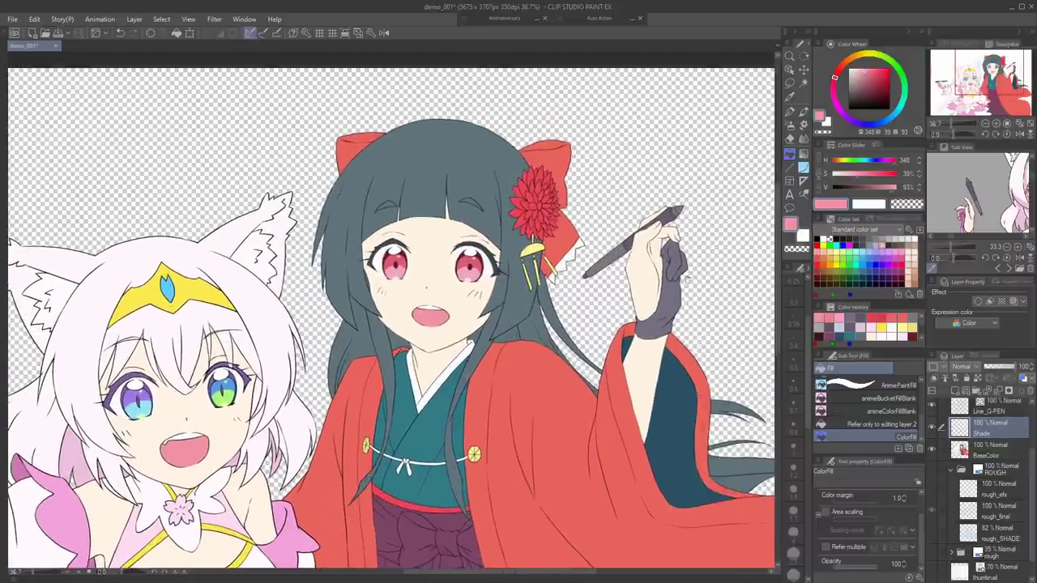
drag(377, 408, 558, 322)
scroll(371, 326, up, 4)
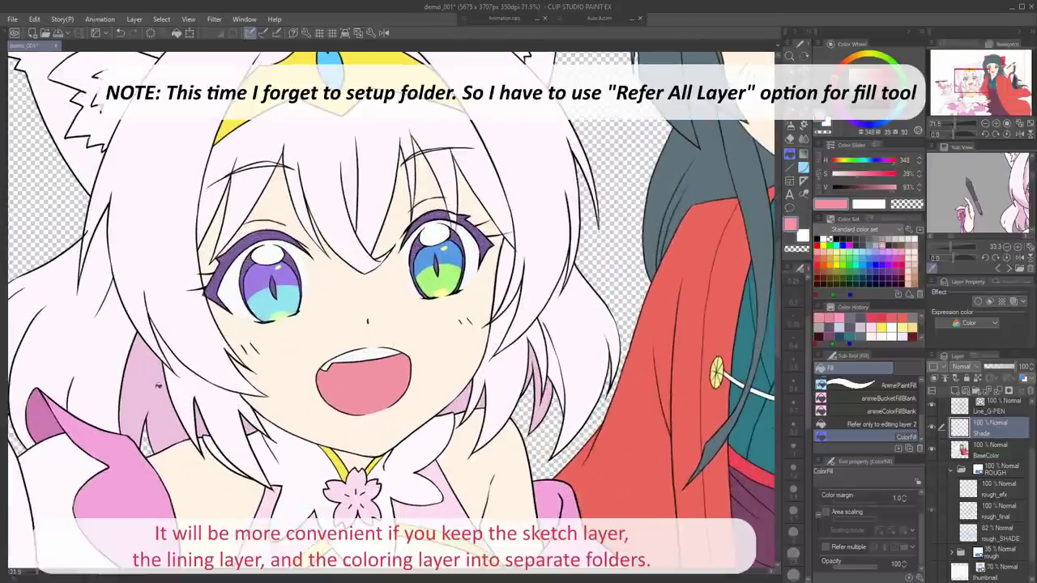
alt+click(147, 383)
key(p)
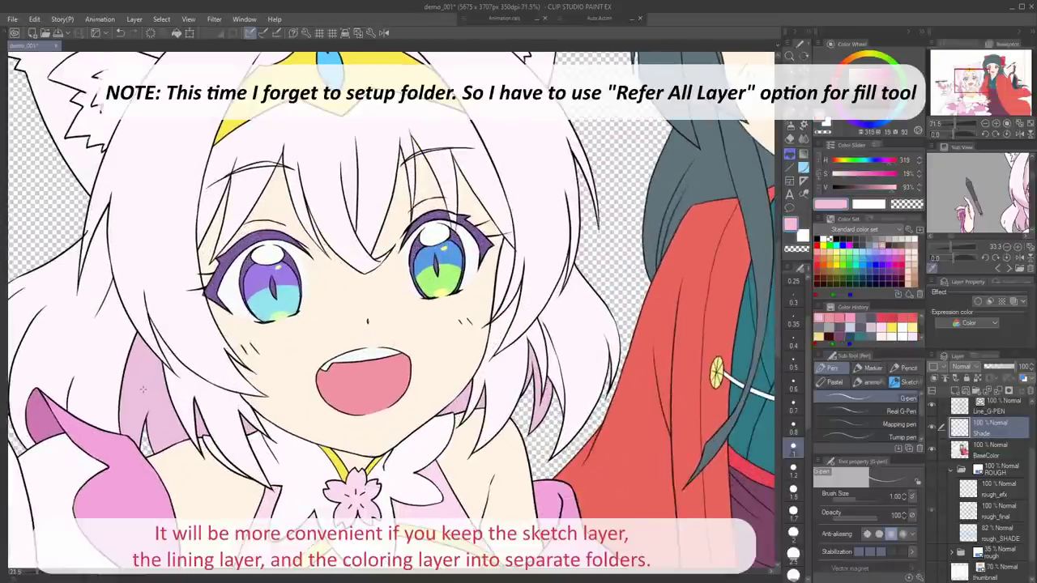
Move the rough_SHADE layer directly above BaseColor, set it to Multiply at 45% opacity, and clip it to BaseColor
click(972, 536)
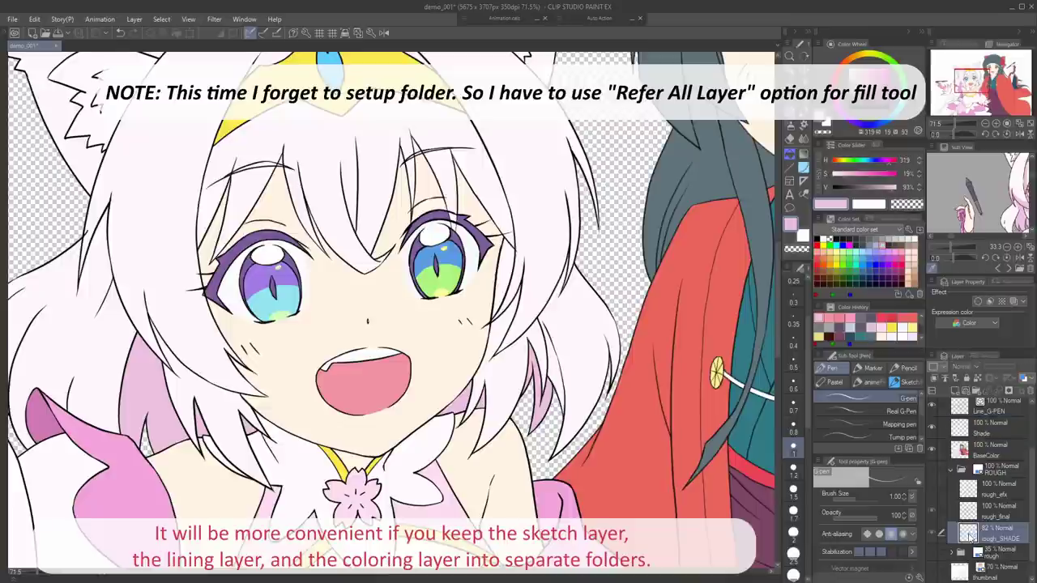
mouse_move(972, 508)
mouse_down()
mouse_move(980, 425)
mouse_move(980, 444)
mouse_up()
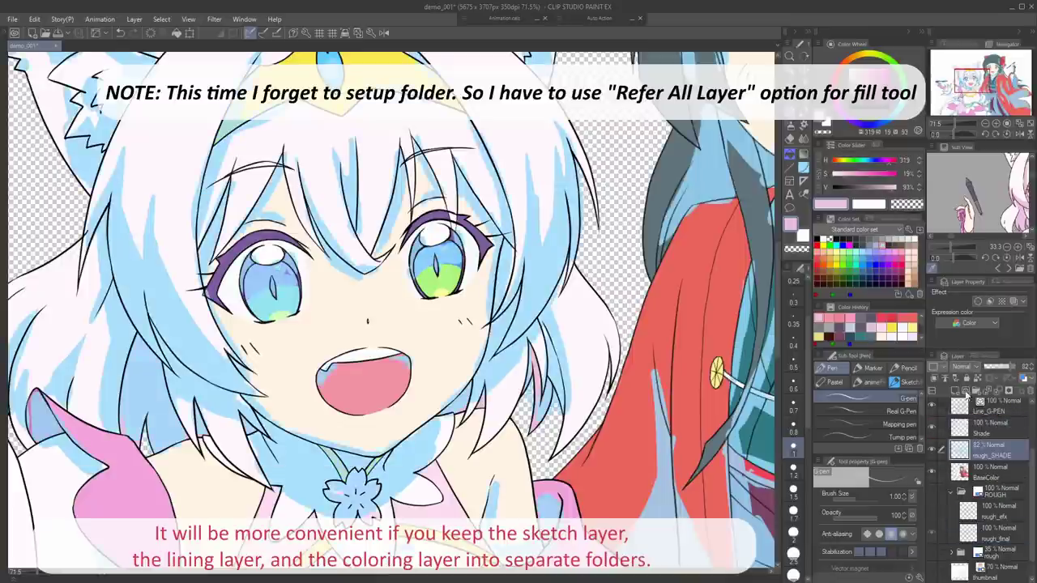
click(961, 367)
click(966, 392)
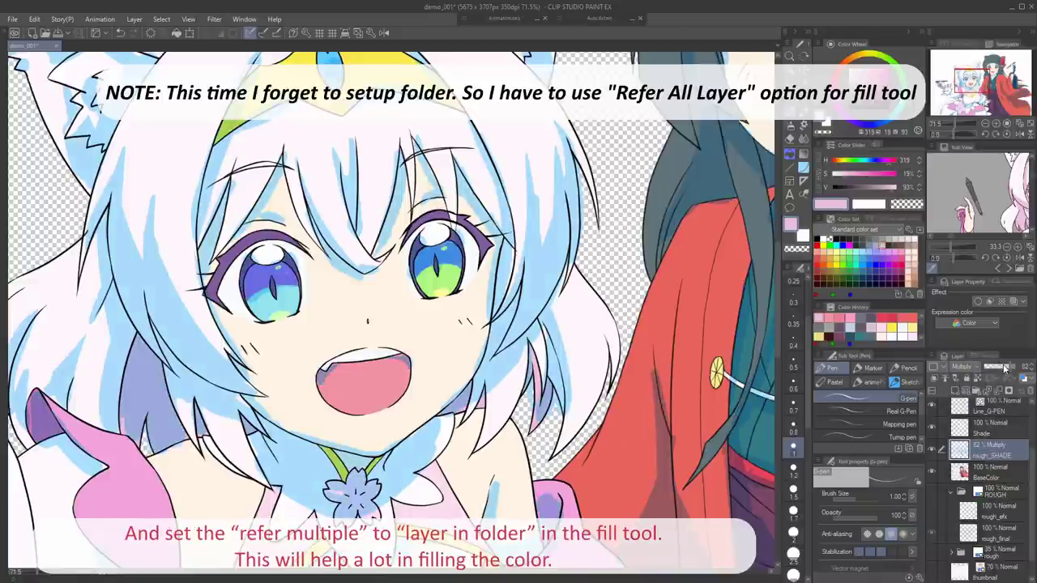
drag(1005, 369, 996, 378)
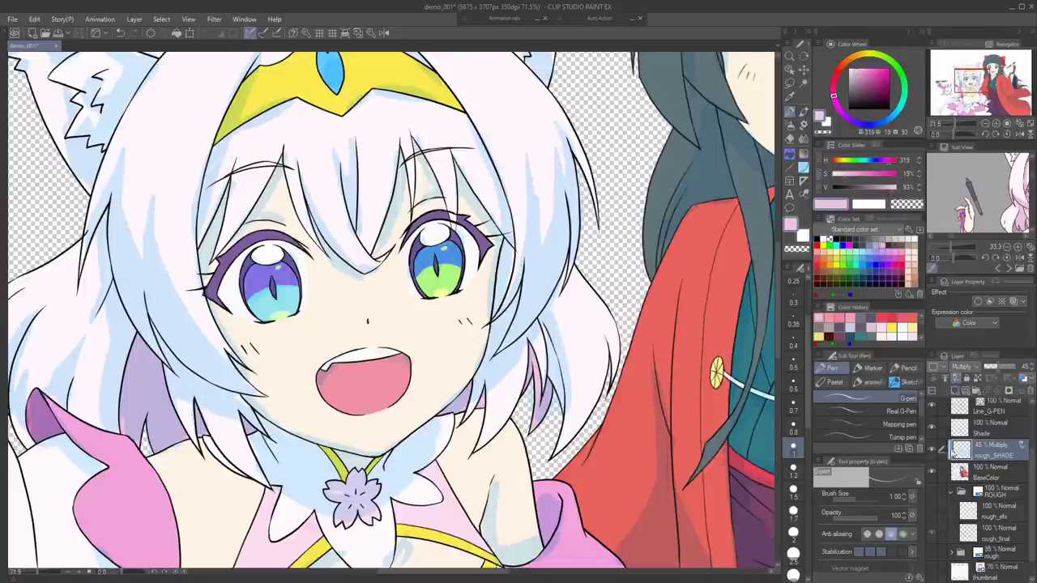
On the Shade layer, outline the narrow shadow on the cat-eared girl's back hair beside the side lock with the G-pen
click(969, 431)
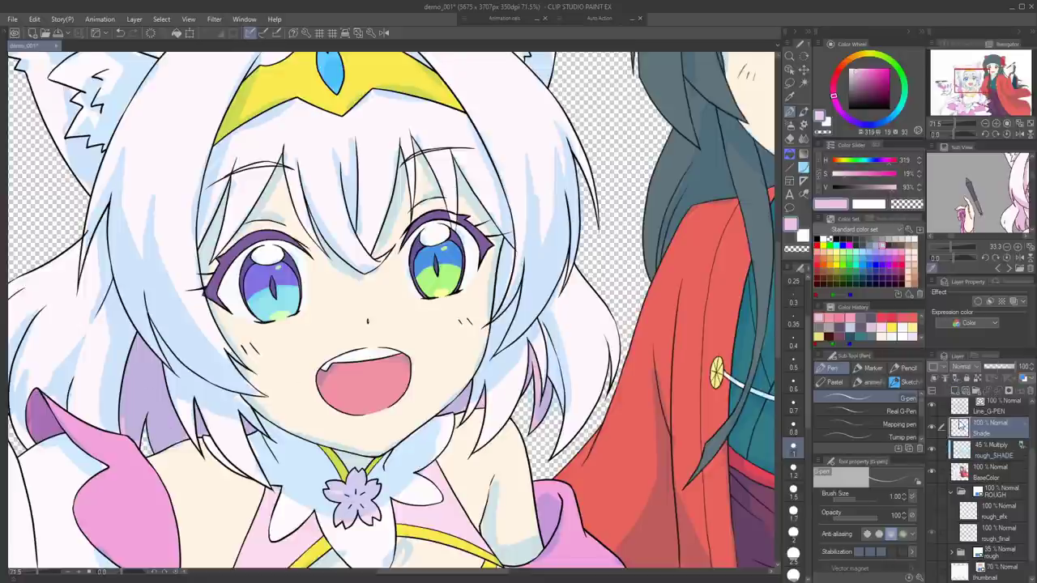
scroll(154, 394, up, 5)
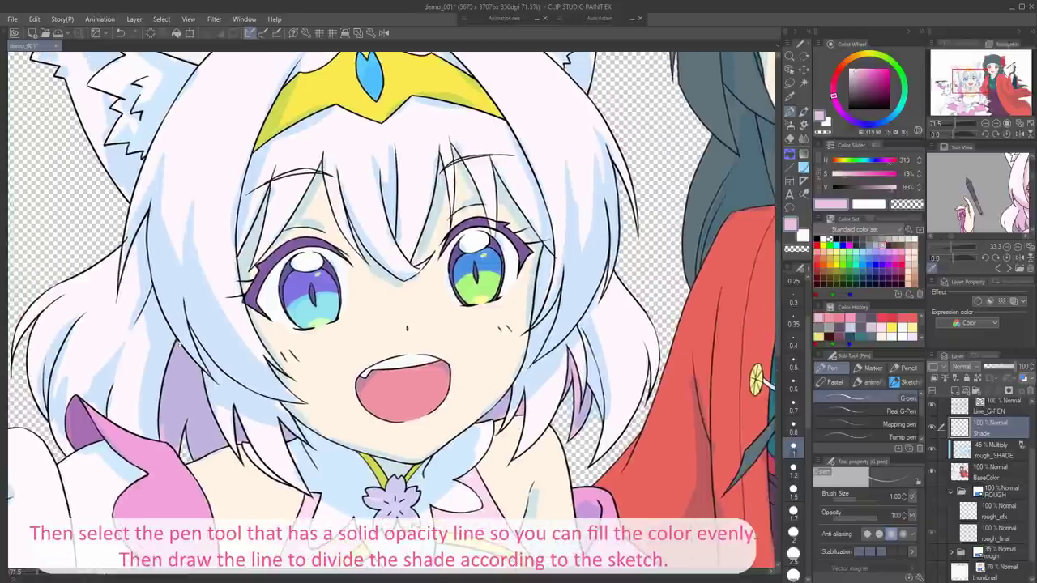
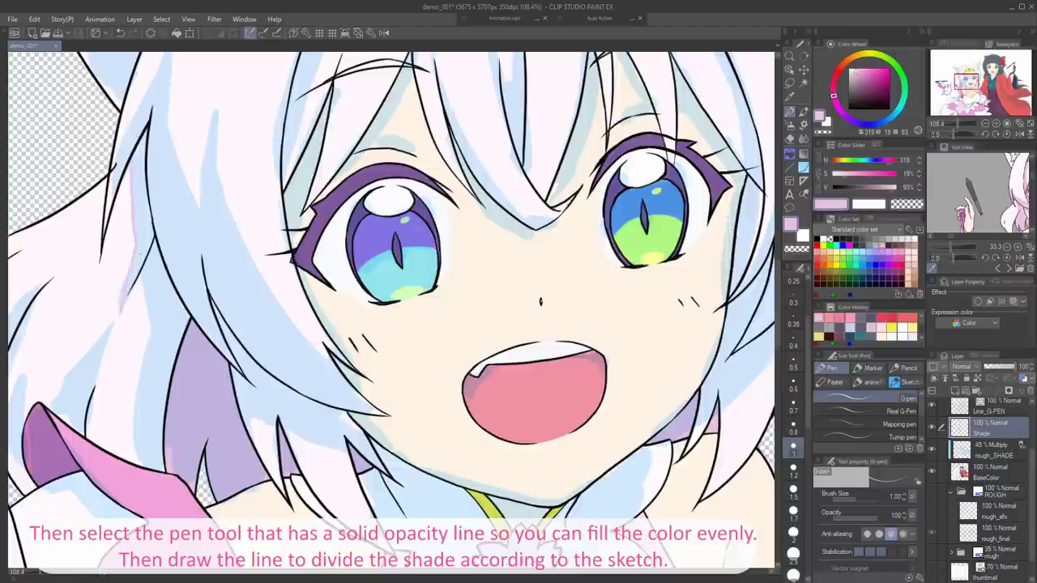
key(g)
click(151, 236)
key(p)
key(ctrl+z)
Fill the outlined narrow back-hair shadow with light pink using the Refer other layers fill sub tool
key(g)
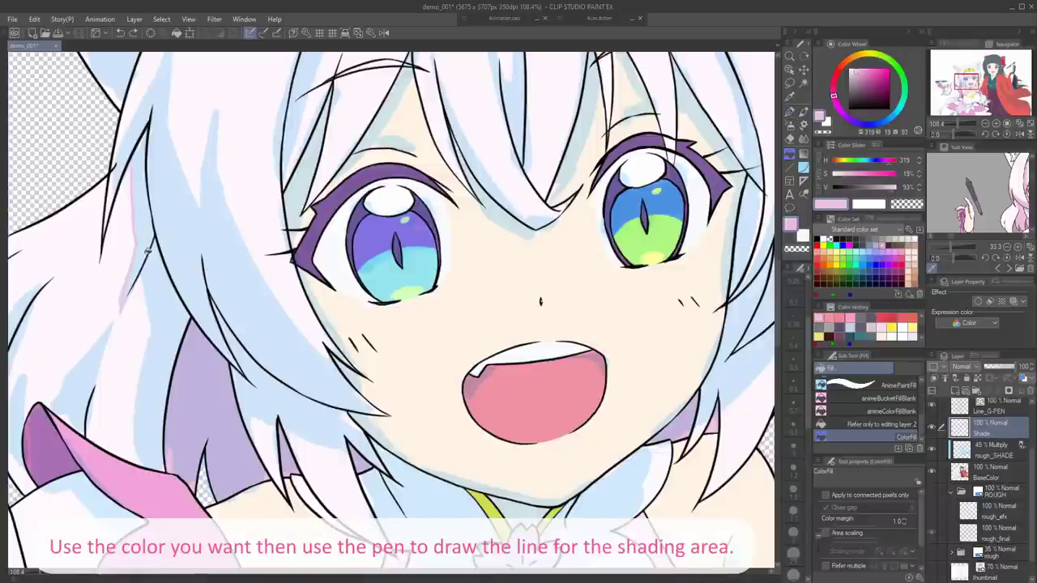
click(901, 399)
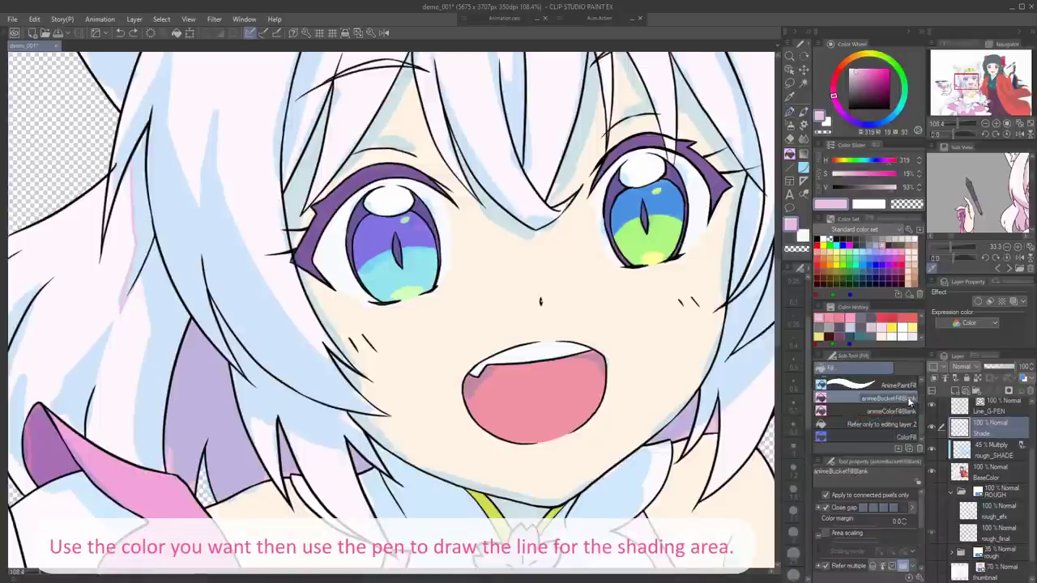
scroll(920, 405, up, 5)
click(897, 398)
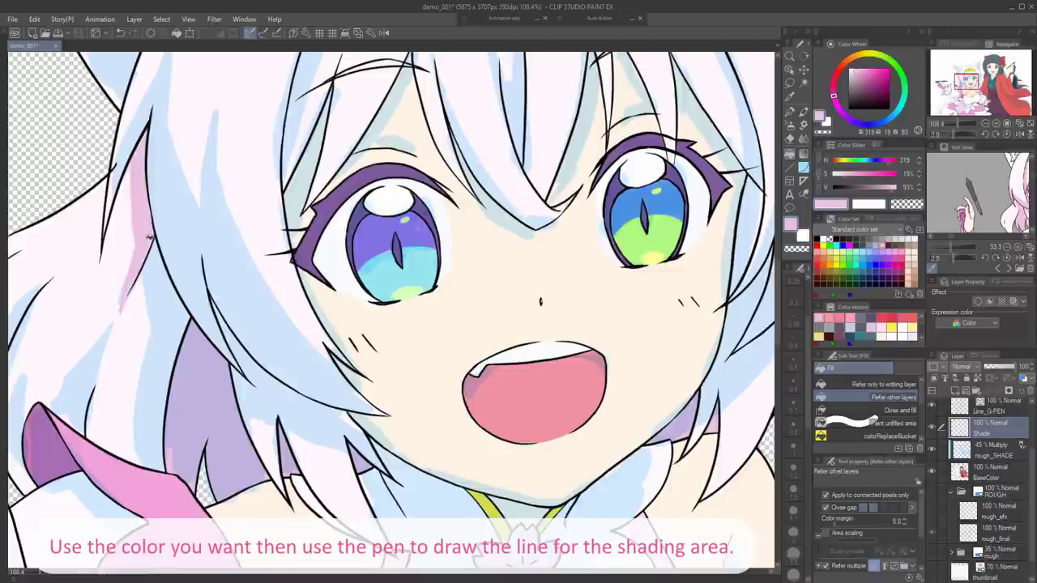
Refine the edge and lower tip of the narrow back-hair shadow with the G-pen and transparent color
scroll(149, 235, up, 5)
key(p)
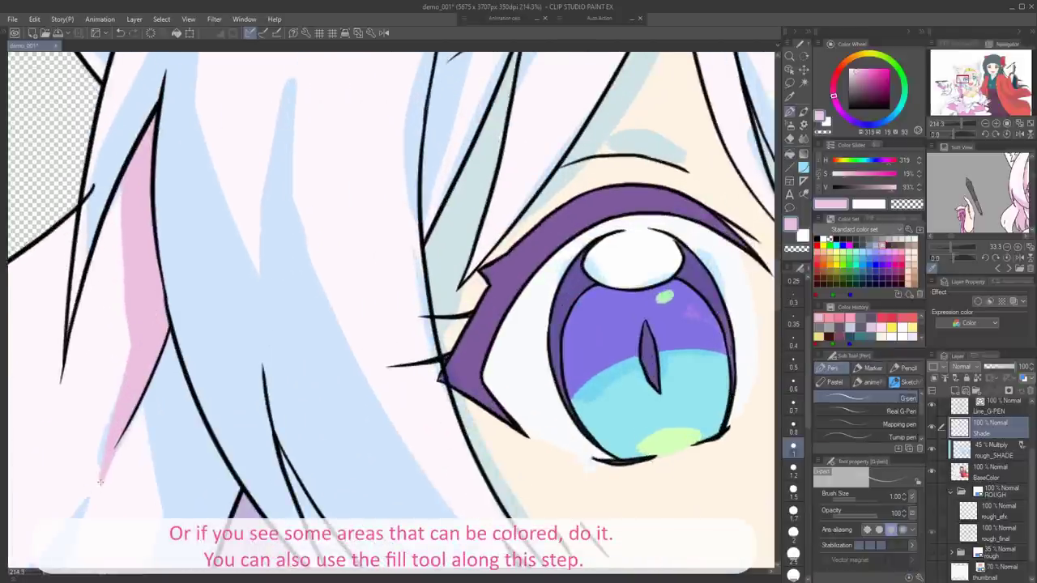
key(c)
drag(119, 447, 96, 491)
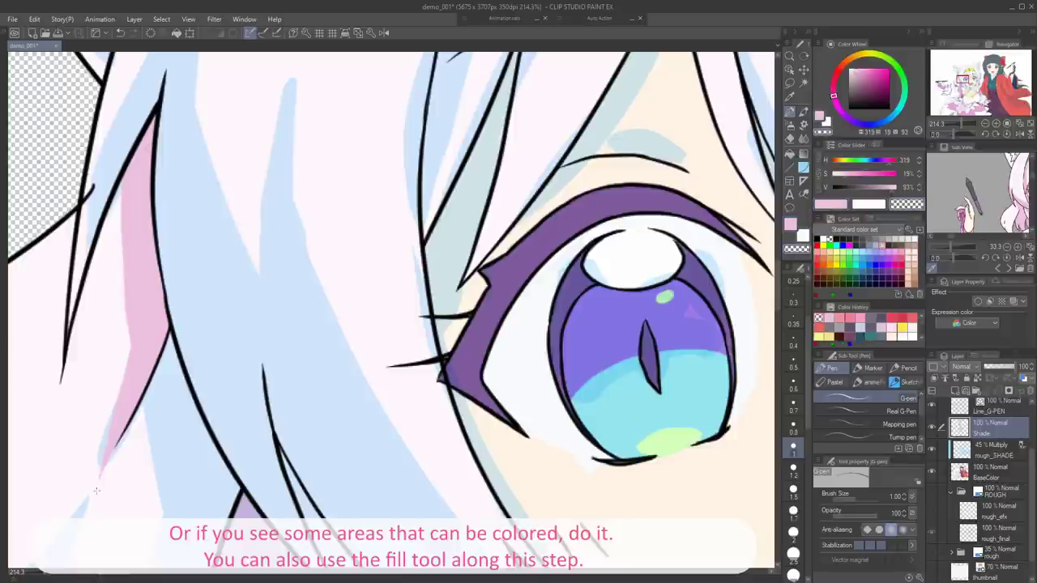
key(e)
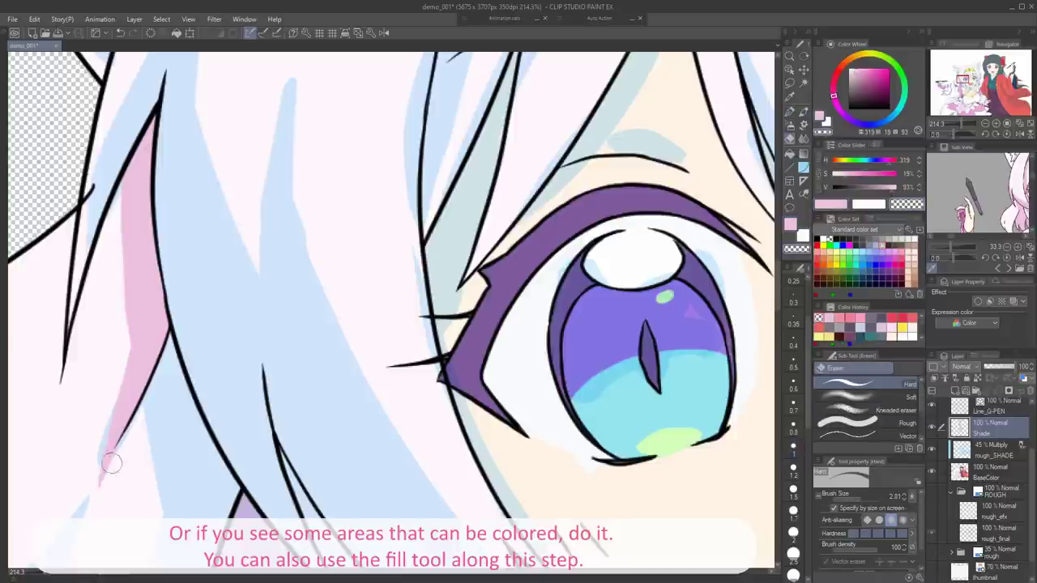
key(p)
mouse_move(143, 370)
mouse_down()
mouse_move(132, 417)
mouse_move(77, 510)
mouse_up()
On the Line_G-PEN layer, erase the end of the back-hair line that overshoots into the side lock
scroll(129, 405, down, 3)
click(1001, 409)
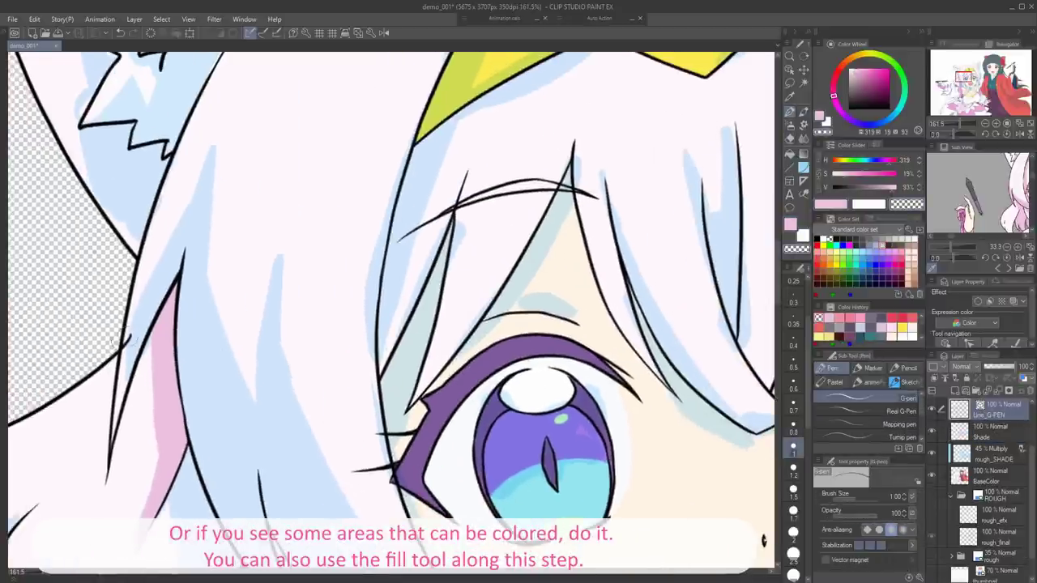
drag(115, 343, 136, 333)
scroll(149, 339, up, 1)
On the Shade layer, outline the pointed shadow areas of the side lock beside the eye with the light pink G-pen
click(990, 431)
drag(157, 260, 146, 305)
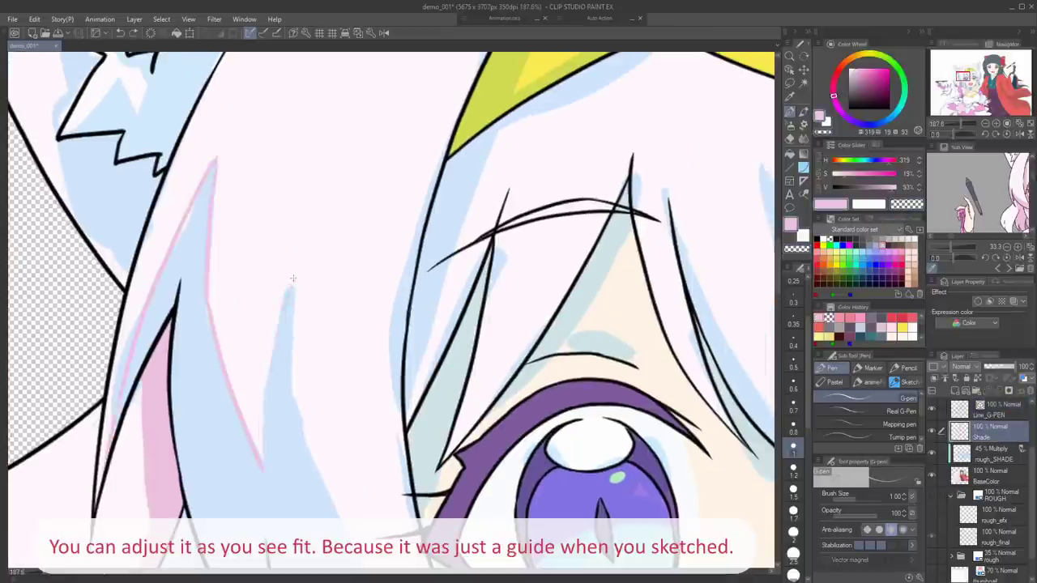
drag(295, 274, 259, 485)
mouse_move(281, 298)
mouse_down()
mouse_move(208, 240)
mouse_move(222, 401)
mouse_up()
mouse_move(222, 401)
mouse_down()
mouse_move(474, 349)
mouse_move(209, 321)
mouse_up()
drag(209, 320, 139, 411)
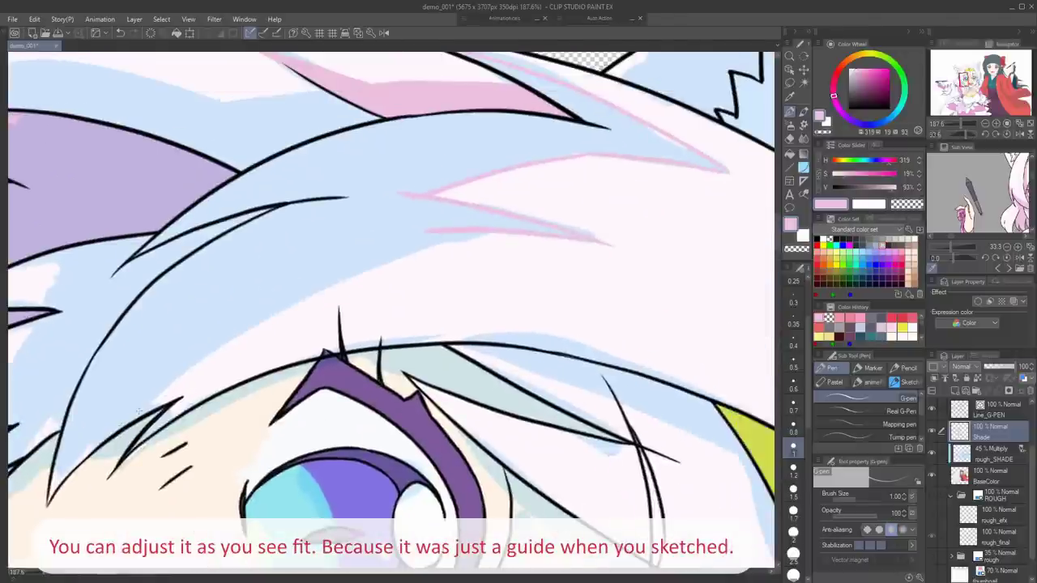
drag(502, 231, 131, 415)
Fill the outlined side-lock shadow with light pink and return to the G-pen
key(g)
click(183, 324)
key(p)
key(ctrl+at)
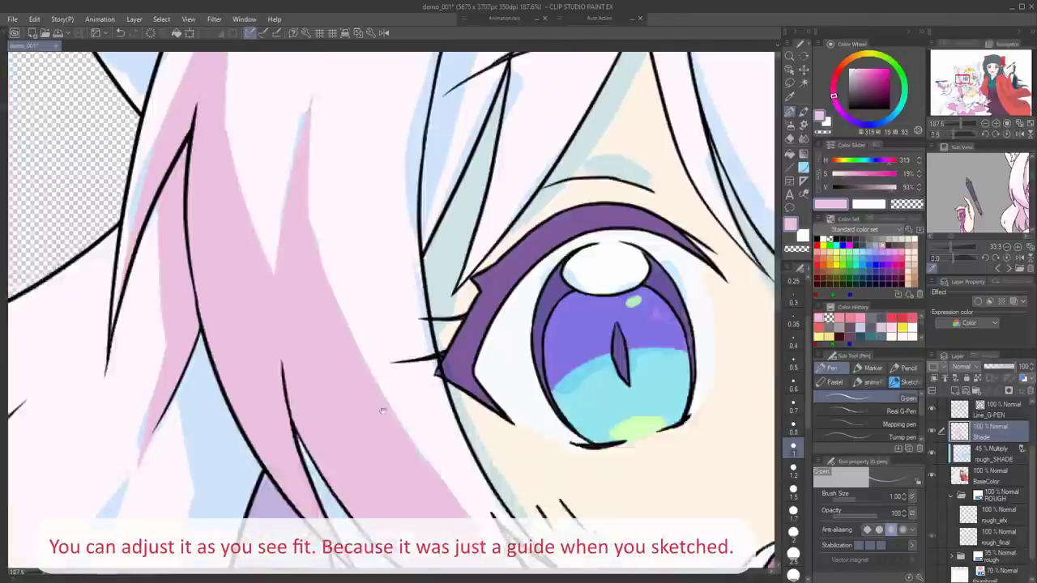
drag(315, 281, 280, 337)
drag(286, 190, 284, 241)
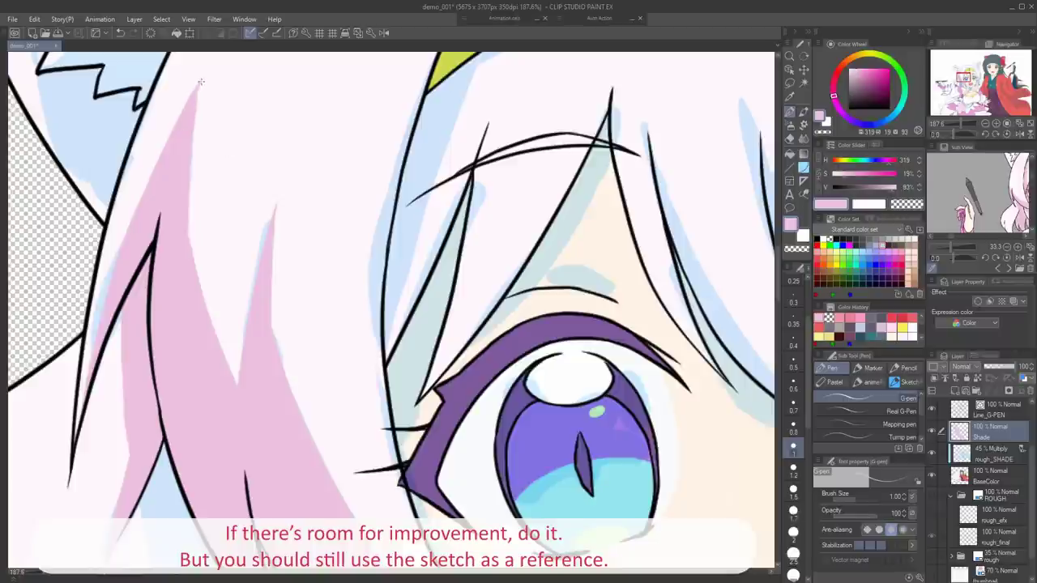
Try drawing a light pink shadow line down the back hair and across the pink dress ruffle
drag(219, 344, 340, 176)
drag(261, 355, 333, 219)
drag(235, 367, 238, 349)
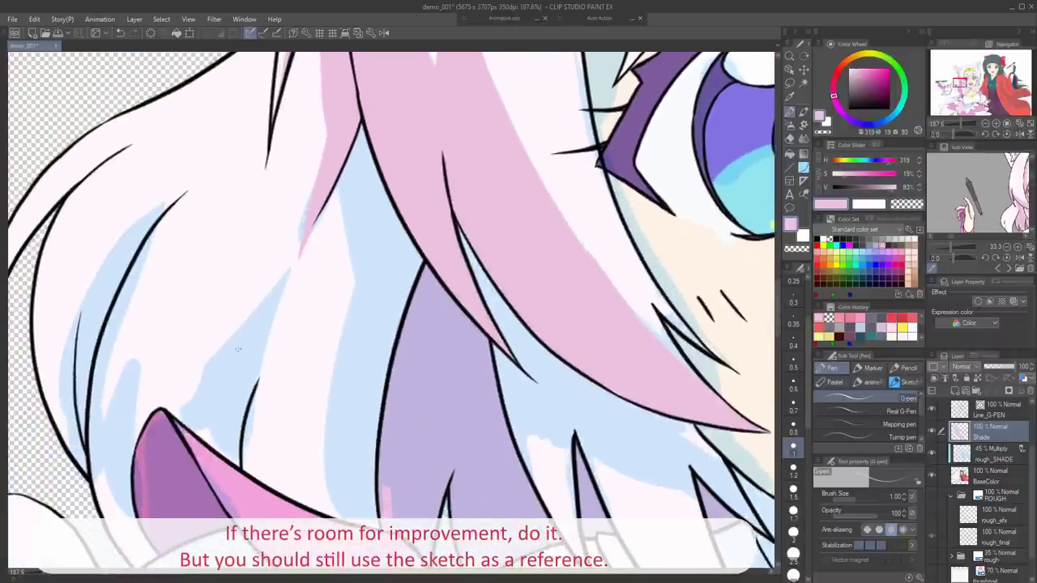
key(ctrl+z)
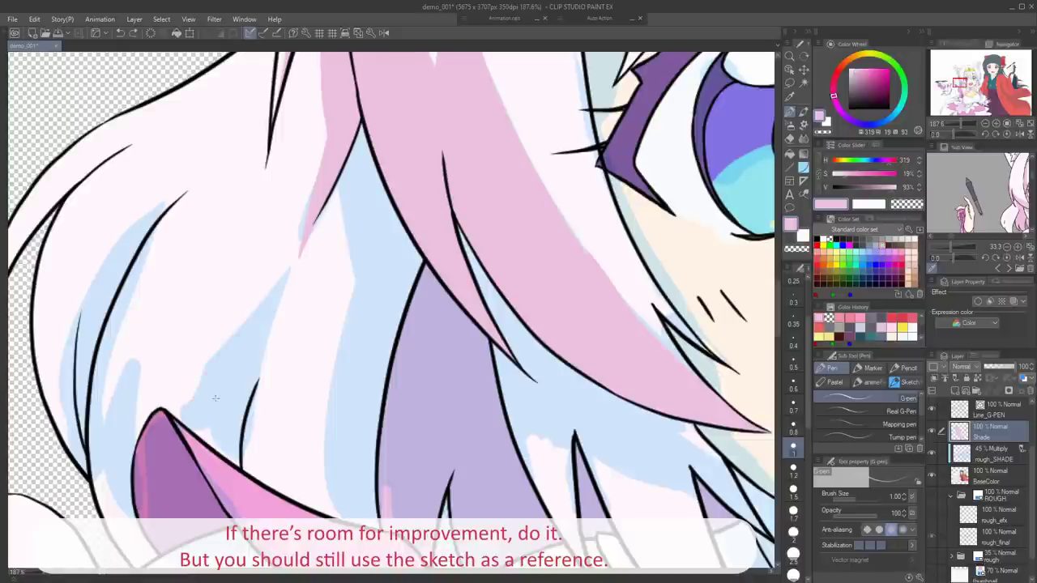
key(ctrl+y)
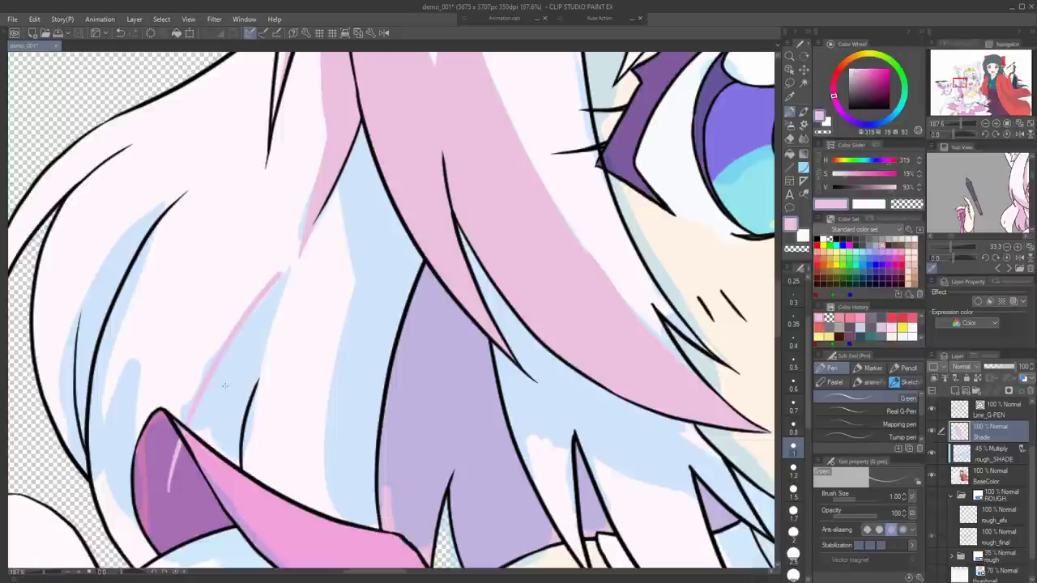
key(ctrl+z)
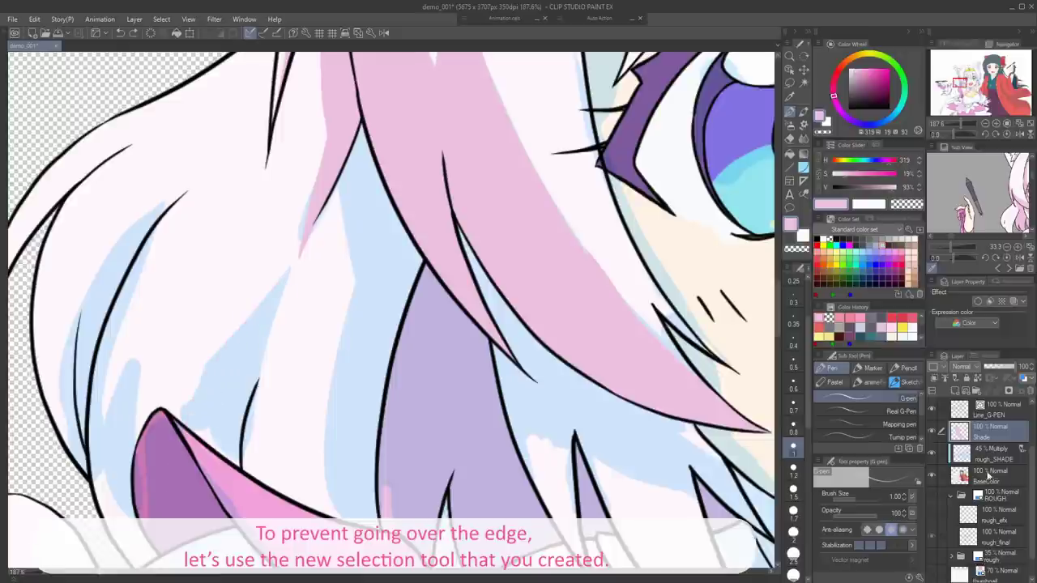
On the BaseColor layer, select the pale hair colour with the AutoSelectCOLOR sub tool
click(988, 475)
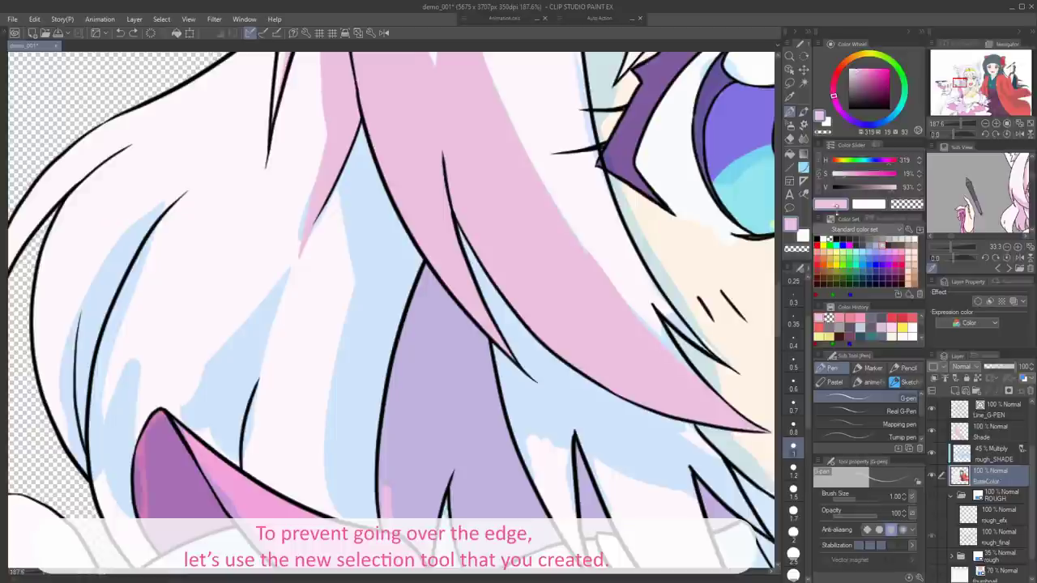
click(804, 81)
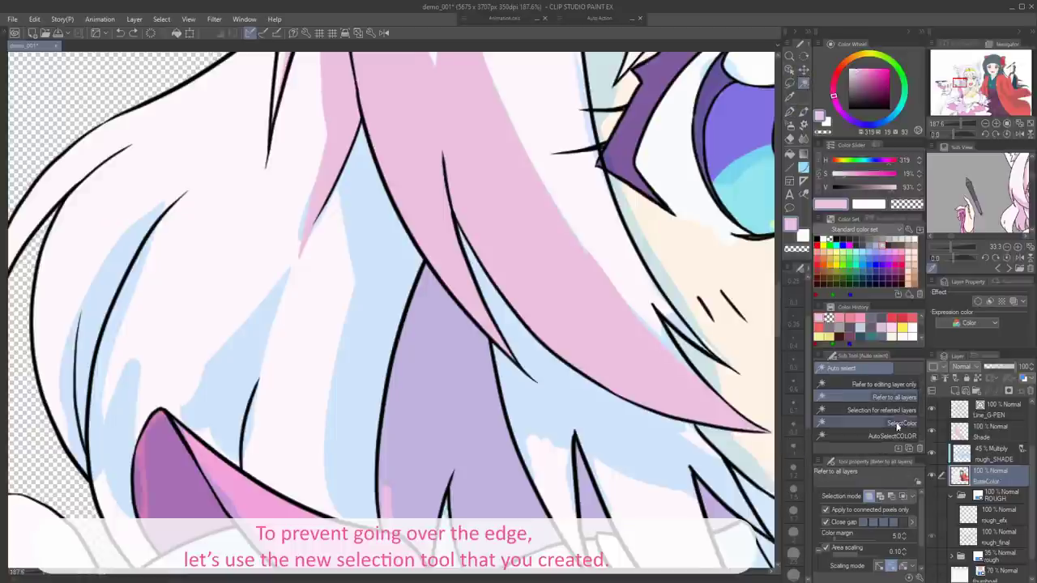
click(905, 399)
click(908, 437)
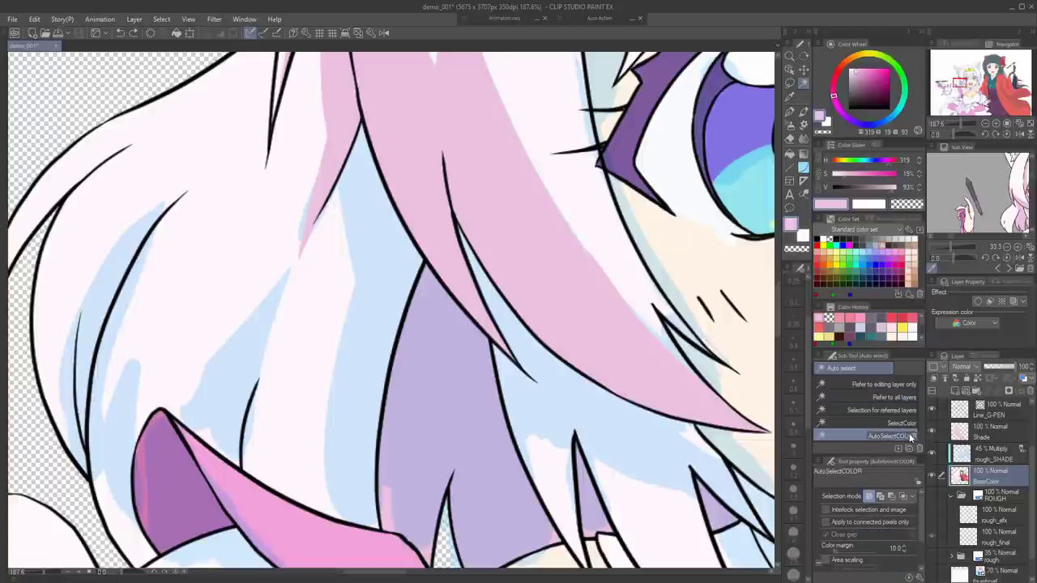
click(303, 345)
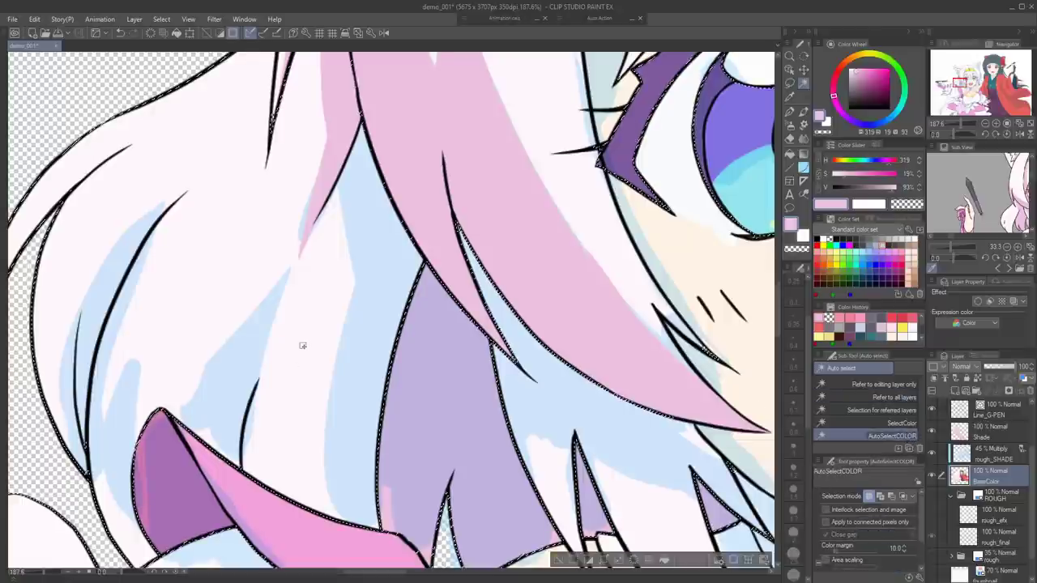
drag(525, 180, 327, 362)
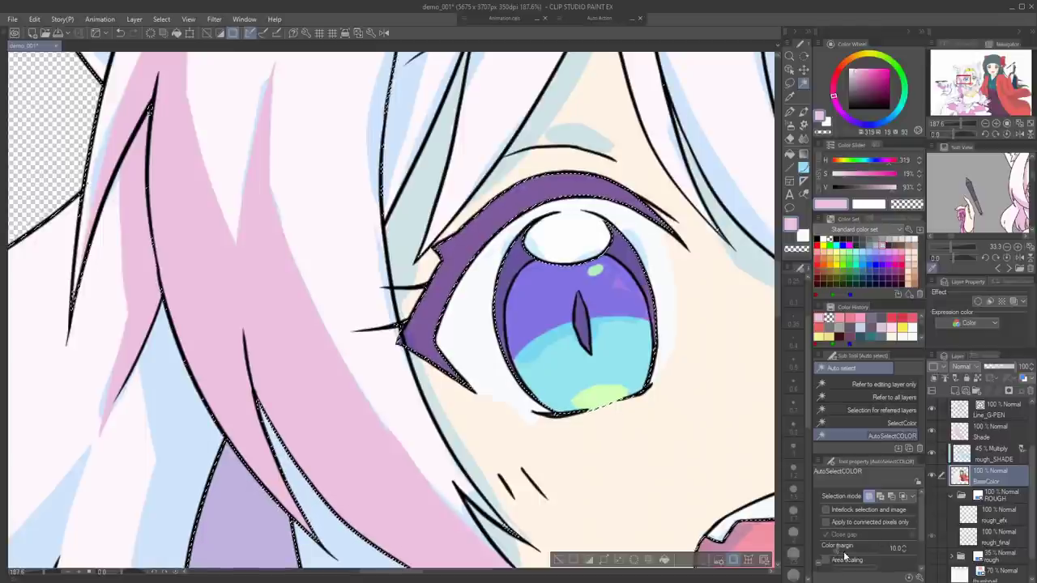
Lower the AutoSelectCOLOR colour margin to 1.0, clear the selection and reselect the pale hair
drag(836, 553, 827, 553)
click(905, 548)
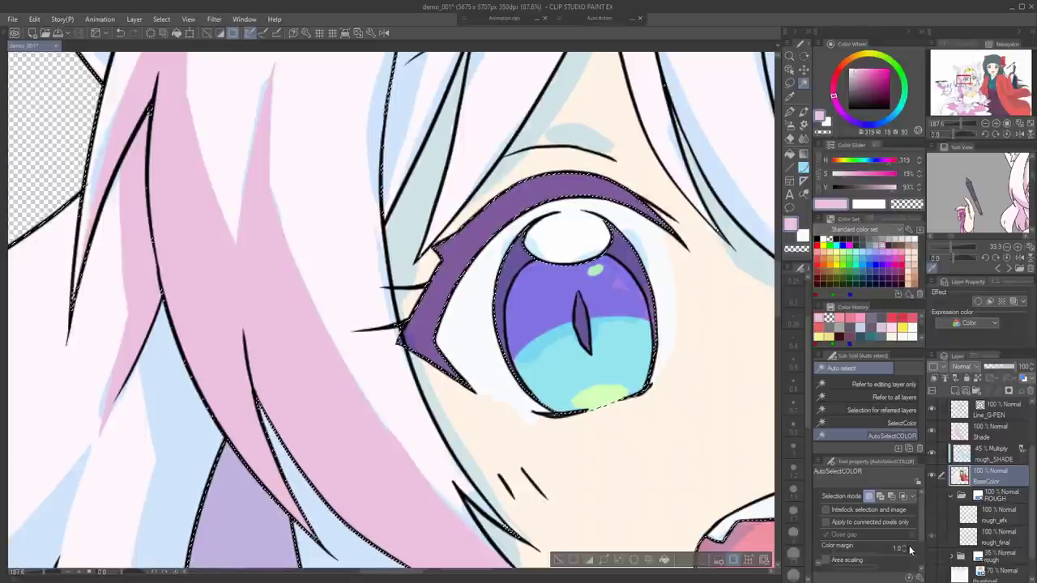
key(ctrl+d)
click(180, 433)
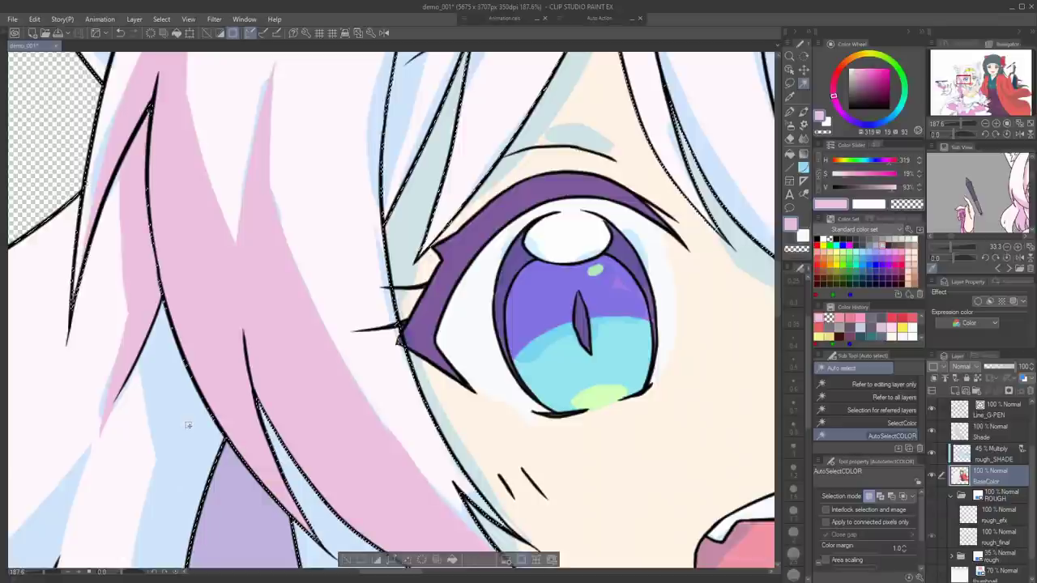
drag(190, 426, 247, 538)
drag(393, 412, 290, 383)
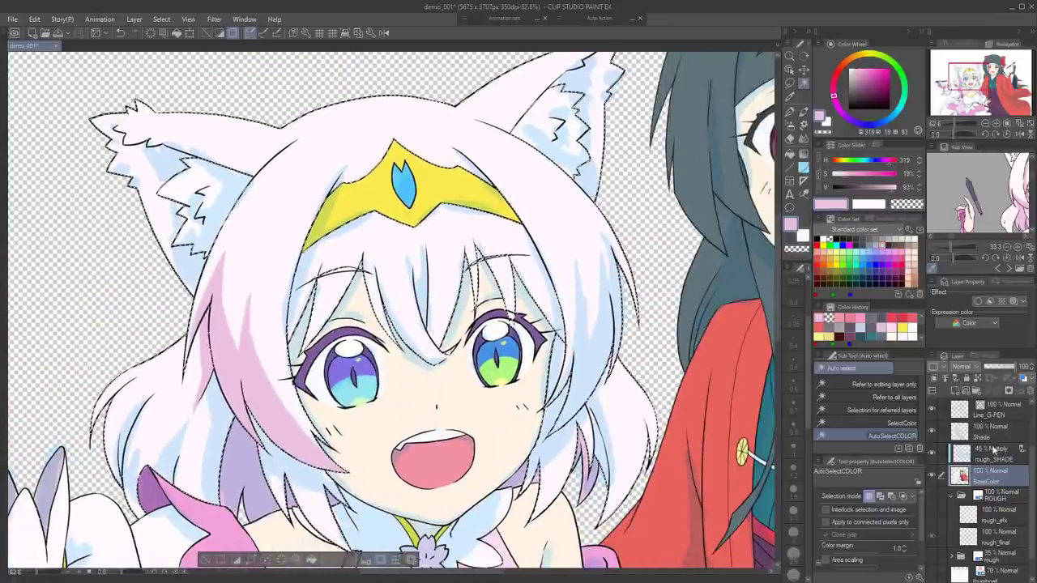
On the Shade layer, outline the back-hair shadows beside the purple-eye side lock with the light pink G-pen
click(996, 429)
key(p)
scroll(245, 330, up, 5)
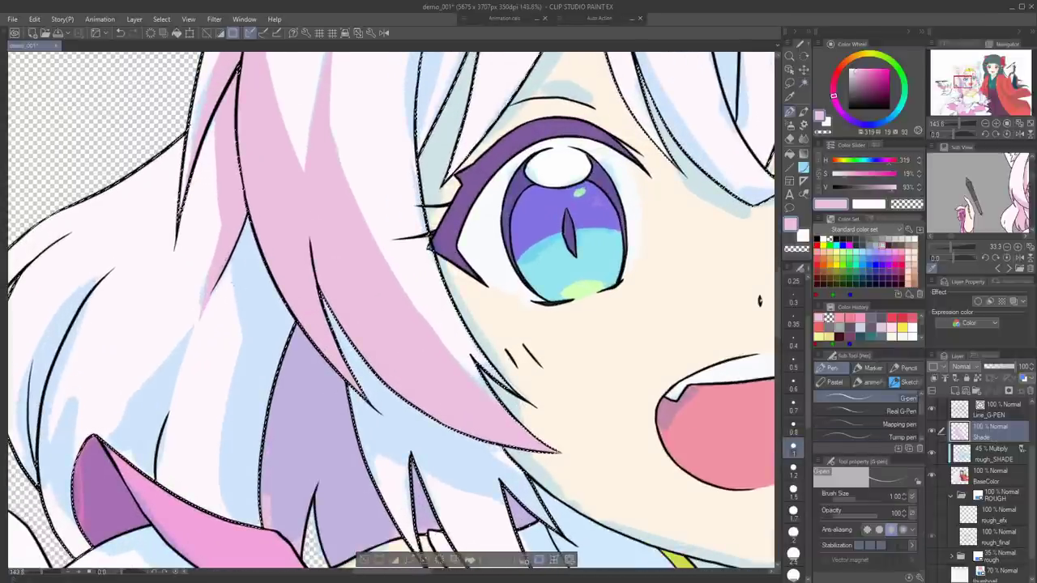
drag(231, 266, 248, 357)
mouse_move(194, 335)
mouse_down()
mouse_move(287, 287)
mouse_move(210, 397)
mouse_up()
drag(191, 231, 130, 298)
mouse_move(137, 263)
mouse_down()
mouse_move(116, 324)
mouse_move(127, 405)
mouse_up()
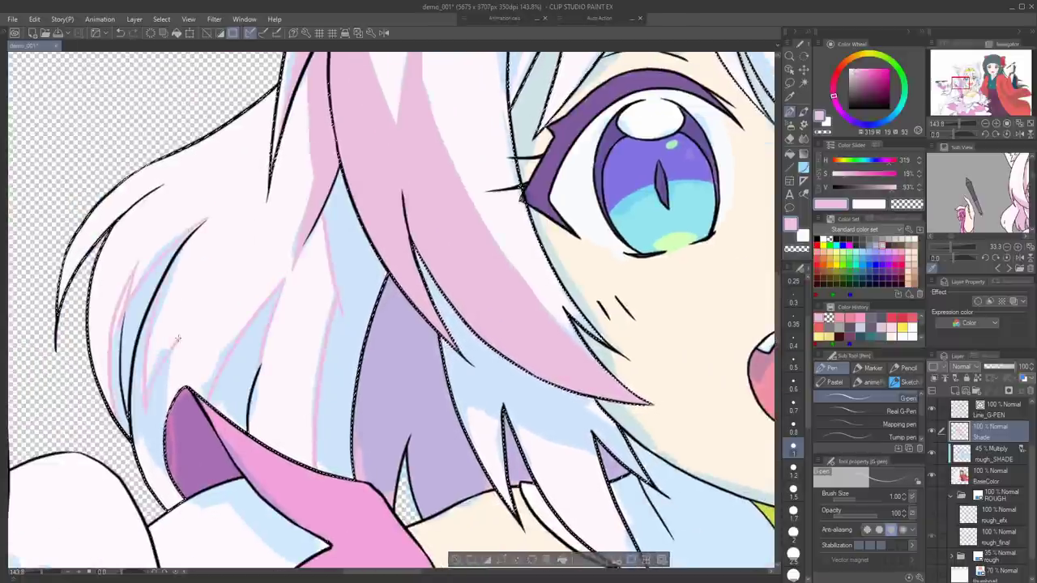
Fill the outlined back-hair shadows with light pink and return to the G-pen
key(g)
click(330, 348)
click(247, 328)
click(106, 324)
key(p)
Outline and fill the light pink shadow on the pointed hair tips below the purple-eye side lock
mouse_move(468, 328)
mouse_down()
mouse_move(312, 301)
mouse_move(170, 332)
mouse_up()
drag(170, 332, 185, 230)
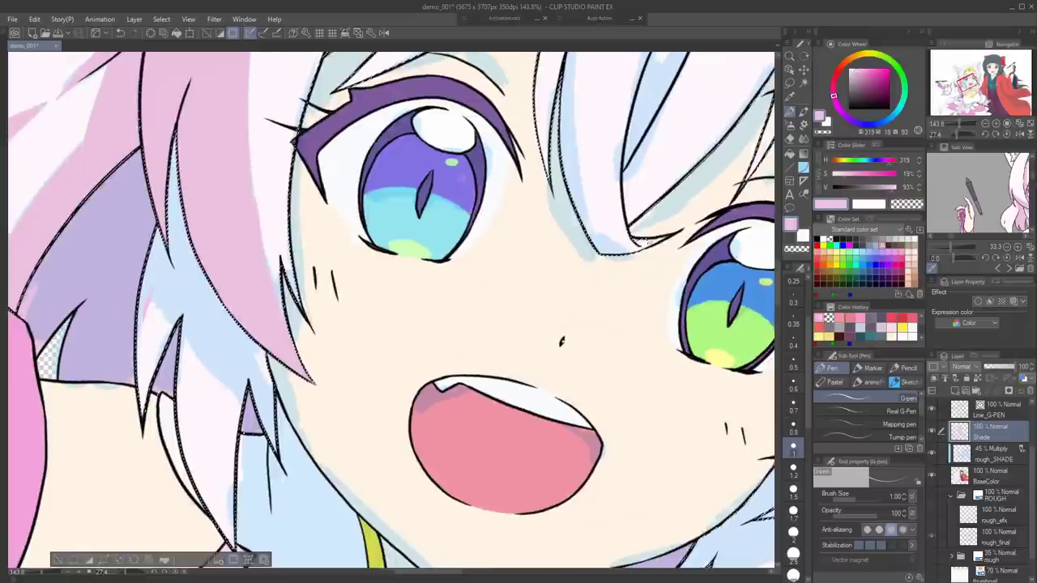
drag(177, 351, 214, 411)
key(g)
click(212, 348)
key(p)
drag(183, 359, 191, 326)
Shade the lower hair strands beside the green-eye cheek with light pink, outlining and filling the shadow areas
drag(651, 212, 267, 162)
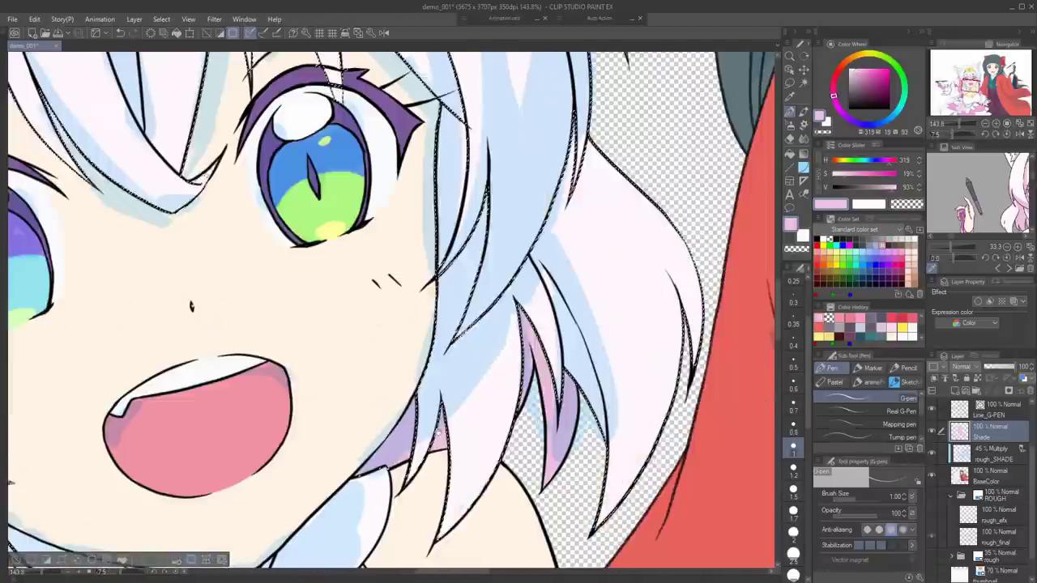
key(g)
click(526, 284)
click(451, 381)
key(p)
drag(452, 381, 267, 421)
drag(493, 233, 344, 369)
key(g)
click(438, 289)
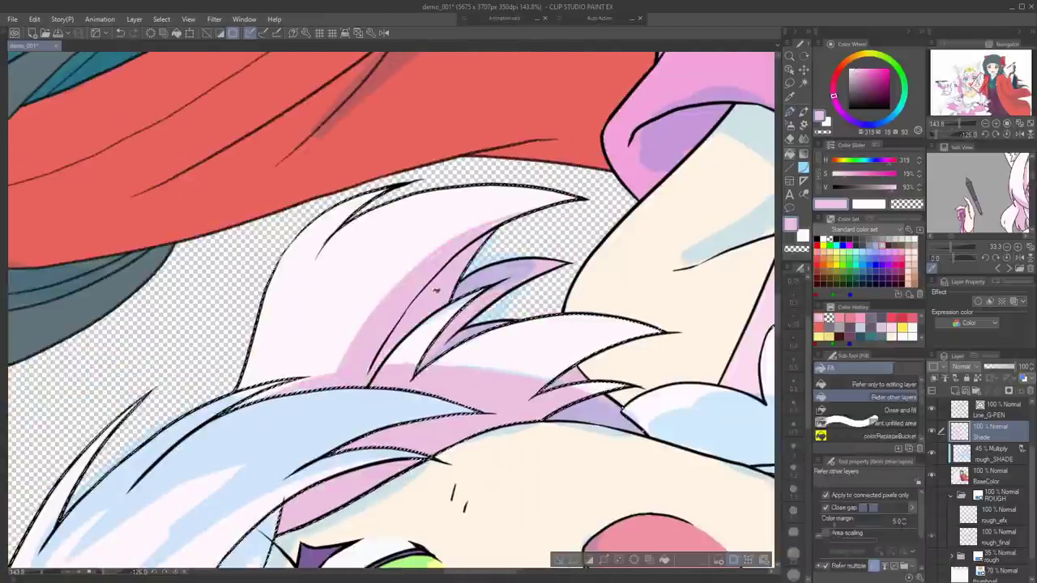
Outline the long shadows of the side lock next to the green eye and fill them with light pink
key(p)
drag(438, 289, 609, 200)
drag(198, 502, 271, 426)
drag(444, 371, 285, 510)
key(g)
click(348, 356)
key(p)
drag(348, 357, 453, 268)
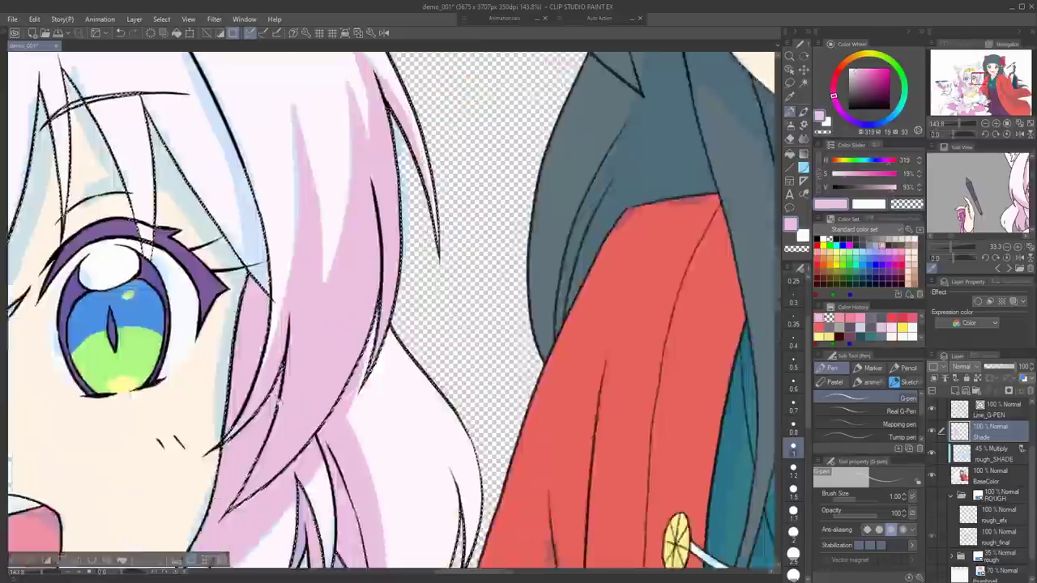
Outline the shadow of the bang strands above the green eye with the light pink G-pen
scroll(465, 268, up, 3)
scroll(465, 268, down, 3)
drag(676, 210, 765, 284)
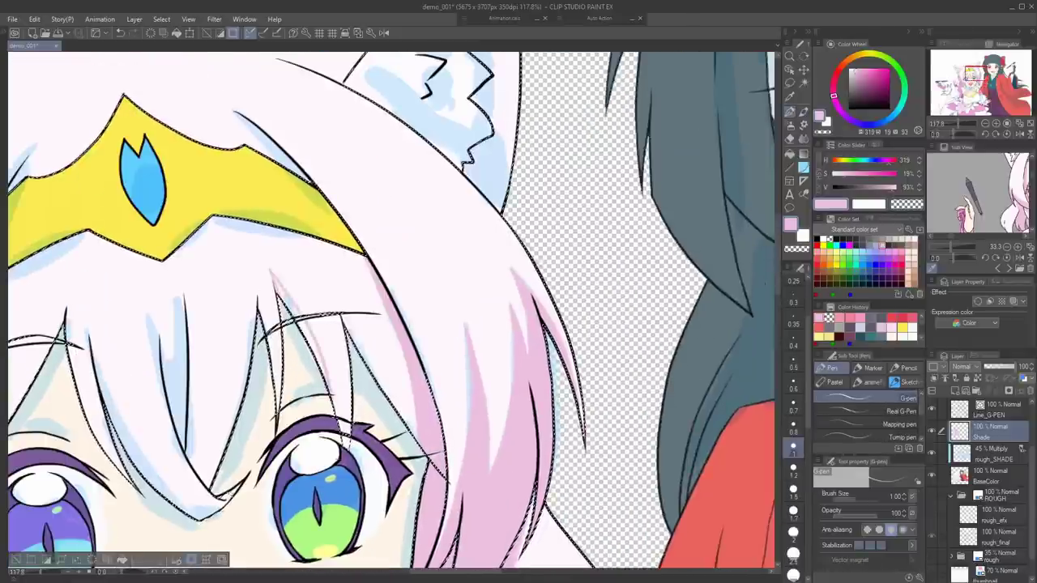
Outline and fill pink shadow shapes in the central fringe strands of the cat-eared girl's hair on the Shade layer
scroll(287, 308, up, 5)
key(g)
click(347, 371)
key(p)
scroll(490, 229, down, 4)
drag(338, 343, 284, 467)
key(ctrl+z)
drag(233, 268, 266, 429)
key(g)
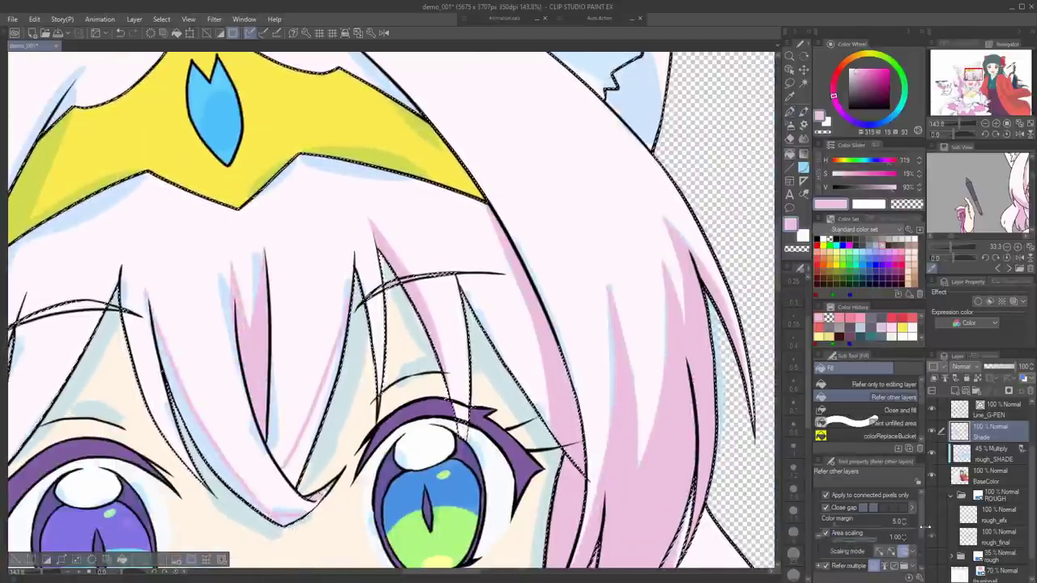
click(231, 456)
Draw and fill pink shadow shapes along the side fringe strands beside the cat-eared girl's eye
key(p)
mouse_move(139, 290)
mouse_down()
mouse_move(168, 290)
mouse_move(257, 244)
mouse_move(253, 346)
mouse_up()
drag(241, 271, 121, 469)
key(g)
click(144, 342)
key(p)
drag(144, 342, 98, 426)
mouse_move(103, 338)
mouse_down()
mouse_move(162, 240)
mouse_move(354, 84)
mouse_up()
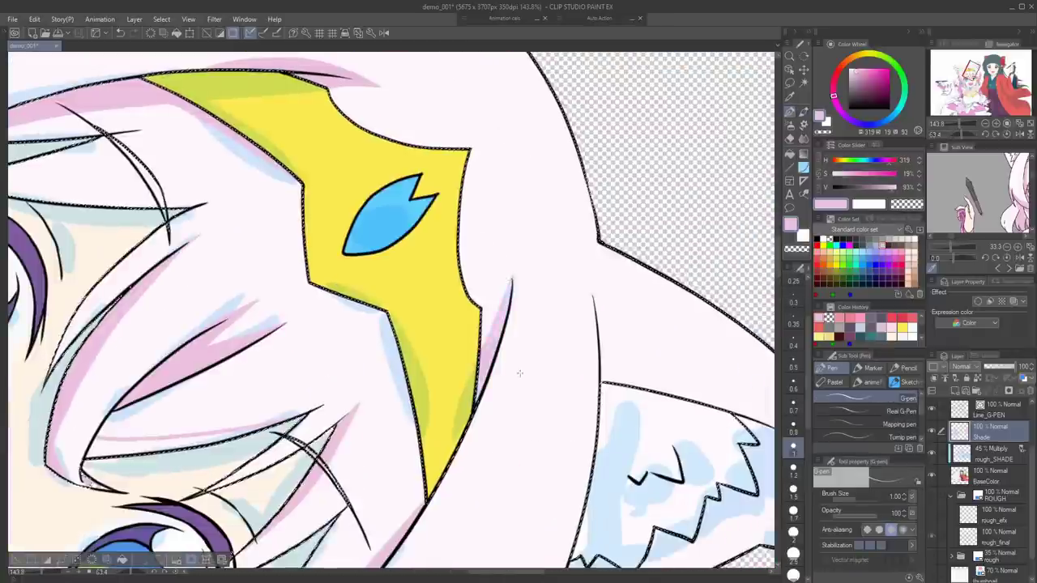
Fill a tapered pink shadow along the hair strand beside the tiara's edge
drag(508, 285, 483, 417)
key(g)
click(498, 356)
key(p)
Outline and fill the pink shadows inside and along the jagged fur of the cat ear nearest the black-haired girl
drag(502, 195, 223, 424)
mouse_move(465, 205)
mouse_down()
mouse_move(460, 240)
mouse_move(487, 275)
mouse_up()
key(g)
click(502, 261)
key(p)
drag(489, 162, 445, 251)
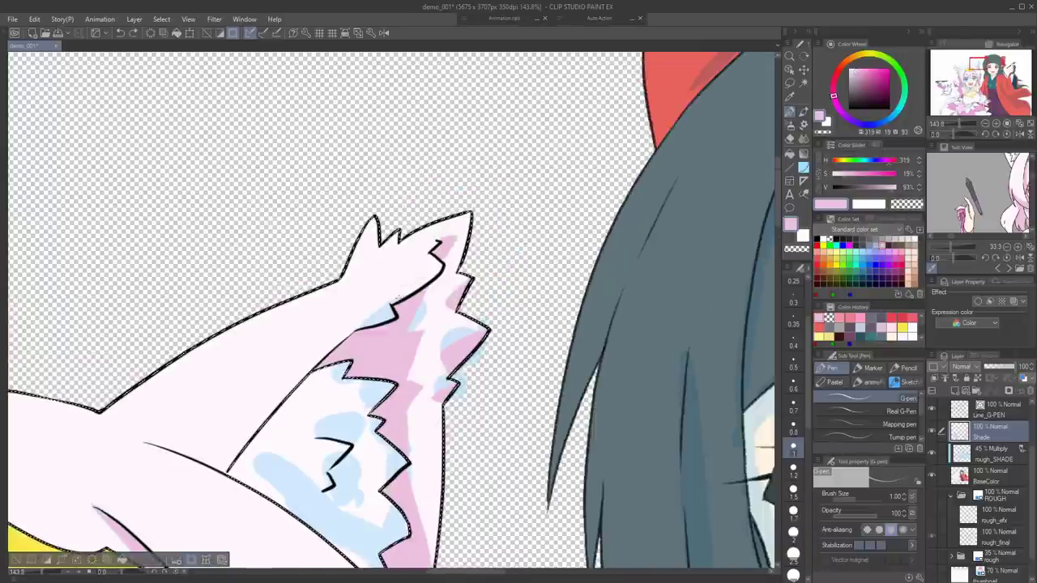
key(g)
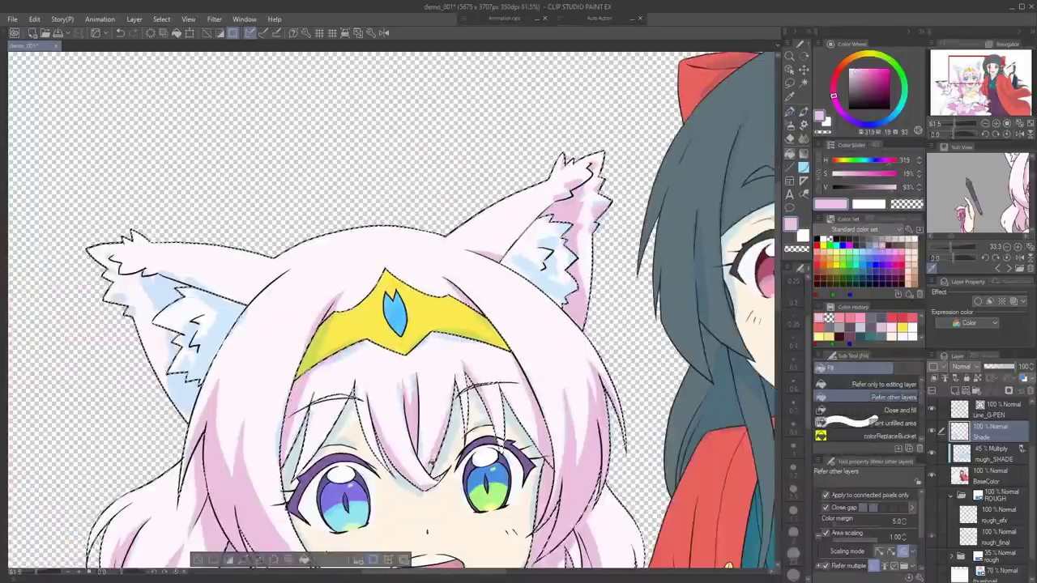
key(p)
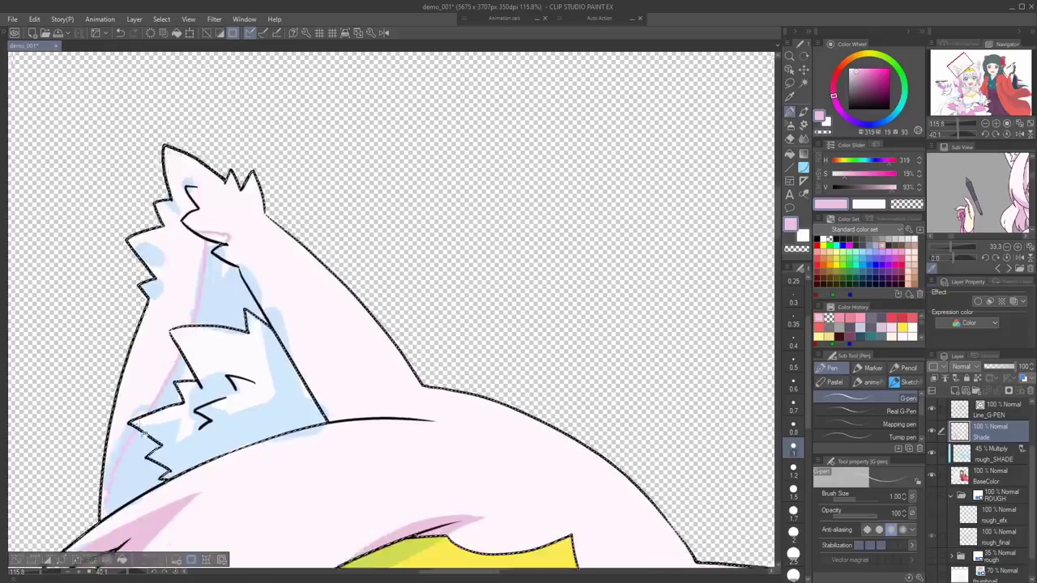
Outline and fill the pink shadows of the cat-eared girl's other ear, tidy their edges, and deselect
key(g)
drag(126, 468, 216, 300)
drag(210, 365, 193, 451)
key(p)
key(g)
drag(345, 473, 375, 488)
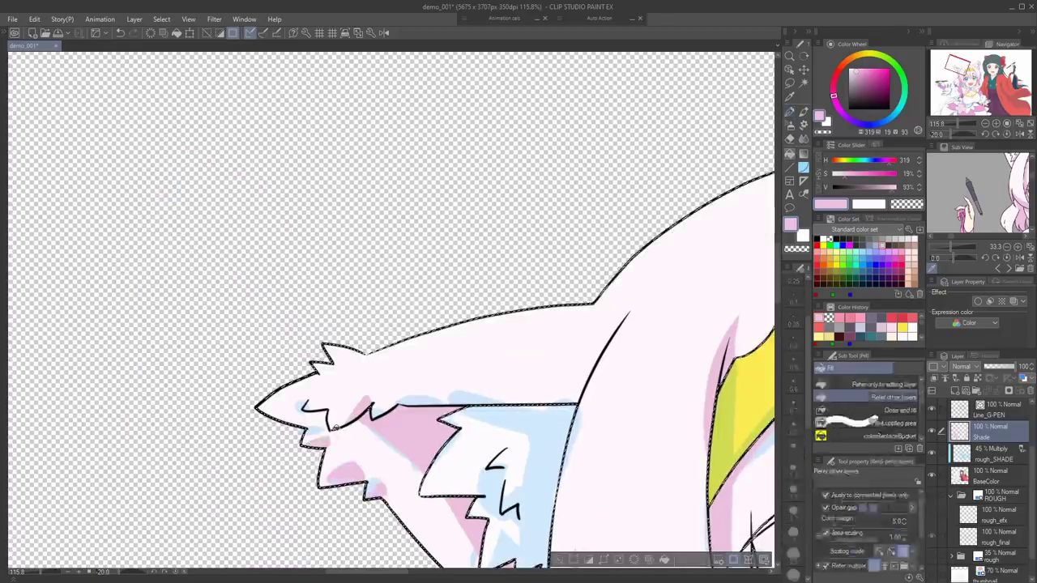
key(p)
key(e)
key(p)
key(ctrl+d)
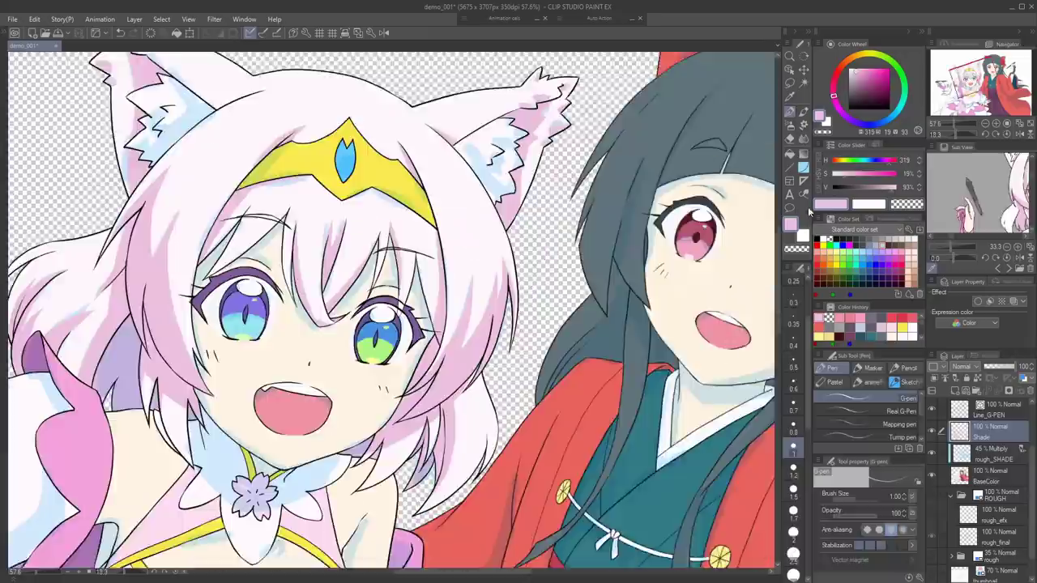
Select the cat-eared girl's skin from BaseColor and fill peach shadows (H13 S29 V91) under her hair on the Shade layer
click(990, 476)
click(990, 432)
key(w)
key(p)
key(g)
click(421, 261)
click(300, 290)
Paint and fill peach shadows on the cat-eared girl's hand, arms, neck and chest, and deselect the skin
key(p)
drag(324, 437, 308, 229)
drag(209, 243, 223, 402)
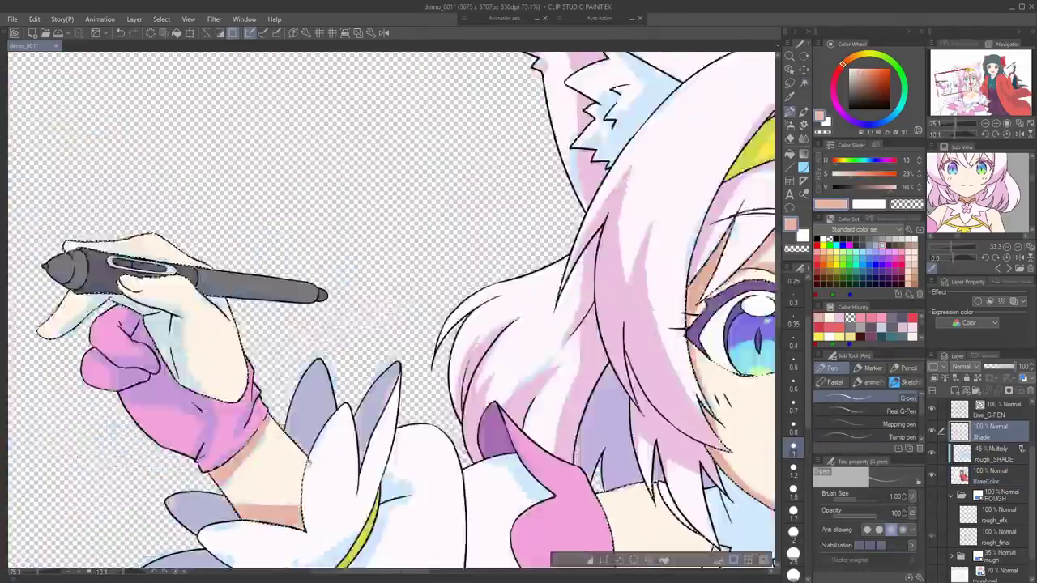
key(g)
key(p)
key(g)
click(252, 441)
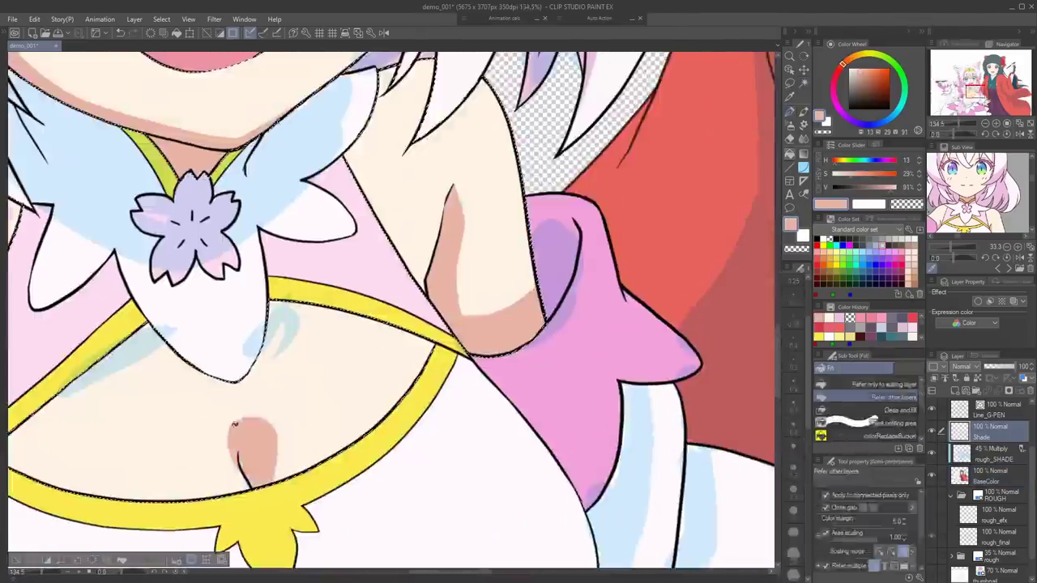
key(p)
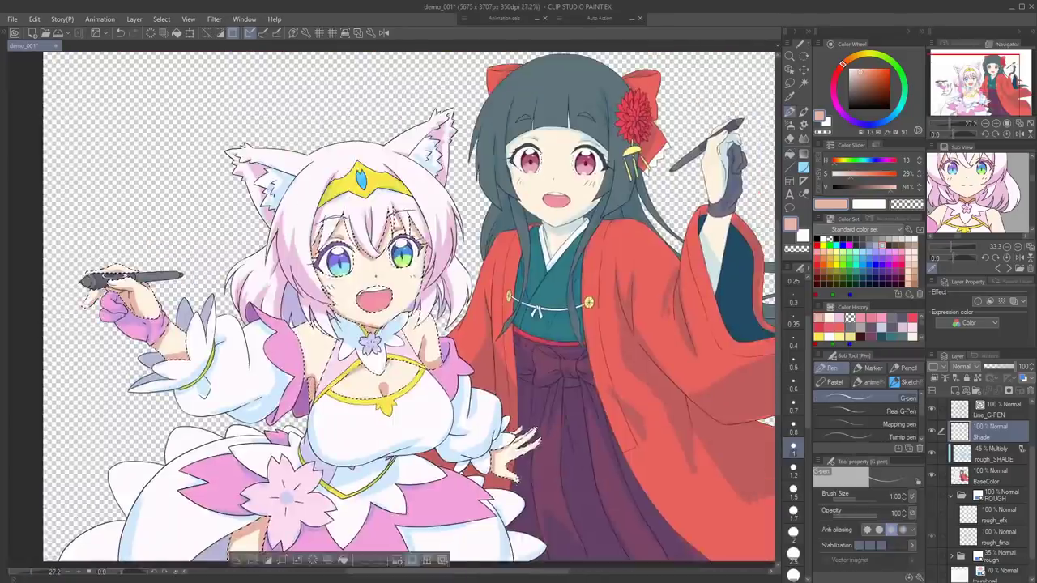
key(ctrl+d)
Select the yellow parts from BaseColor and shade the tiara and trims in orange (H35 S61 V85) on the Shade layer
click(990, 475)
click(990, 432)
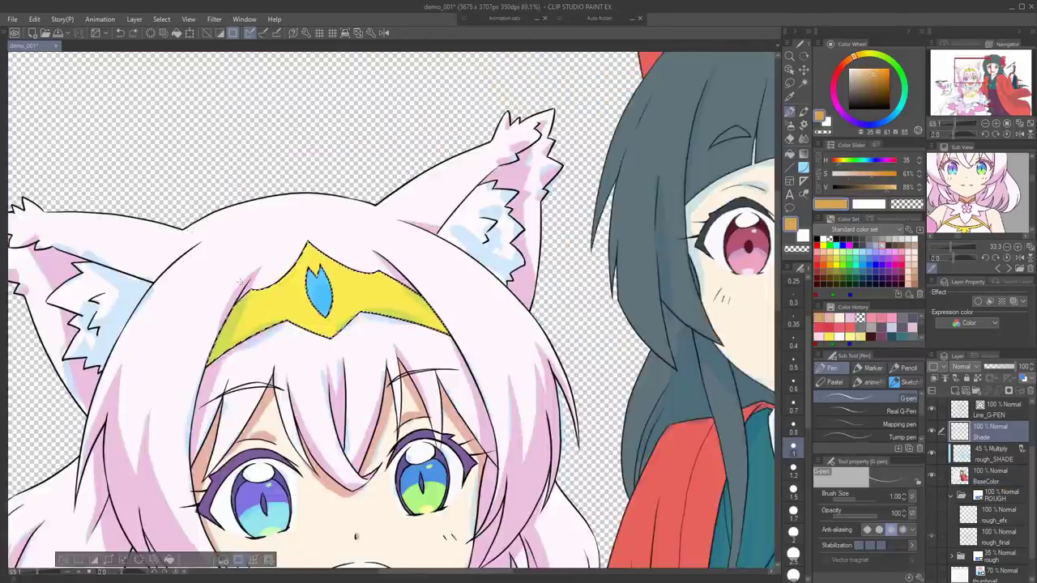
key(g)
key(p)
key(g)
drag(370, 322, 440, 74)
Select the white areas and shade the cat-eared girl's ear fur and white clothing in greyish pink (H321 S12 V87)
click(990, 475)
click(990, 432)
drag(967, 220, 967, 169)
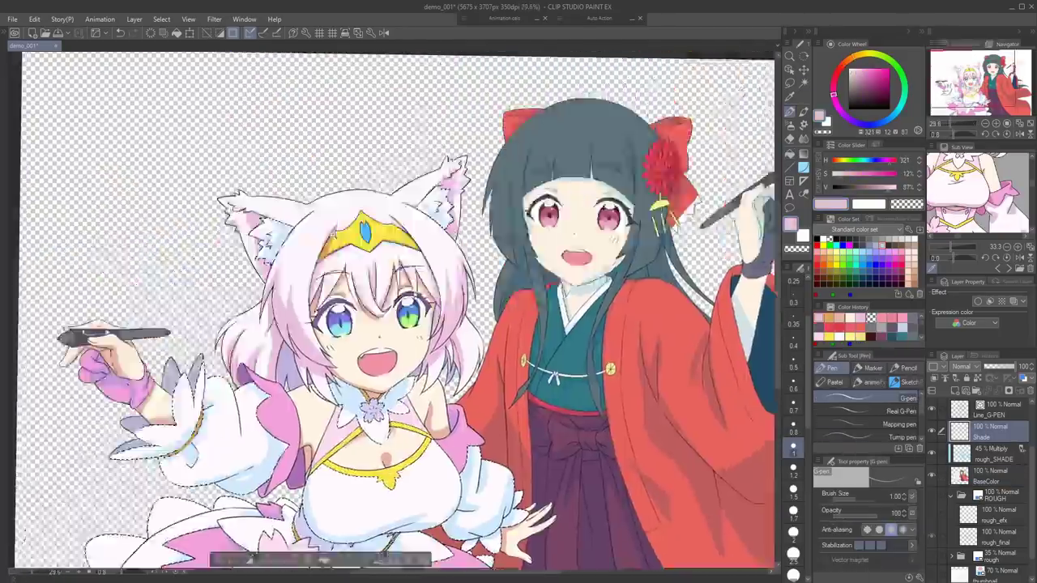
scroll(373, 444, down, 3)
key(g)
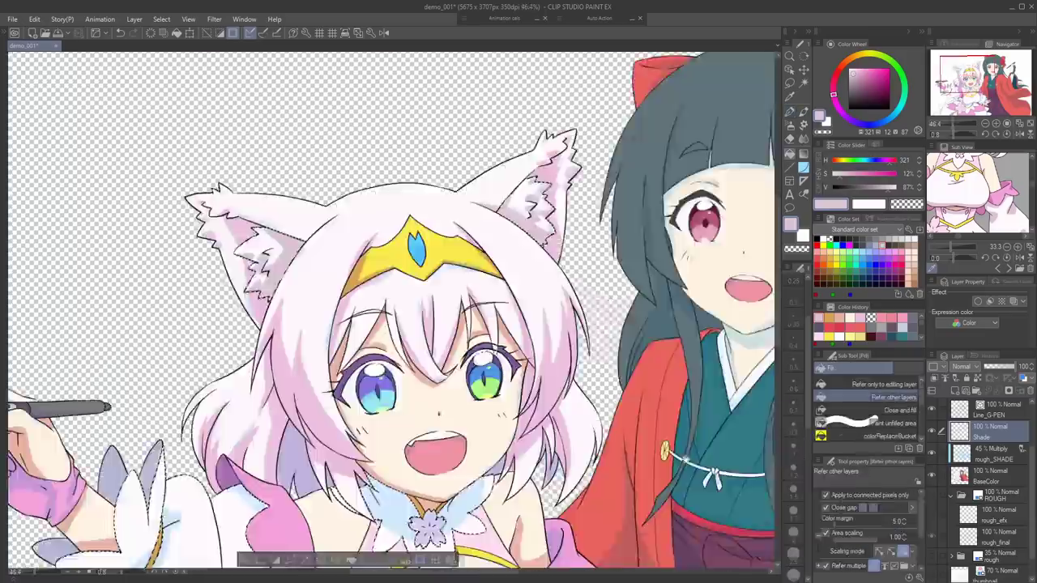
key(p)
key(g)
key(p)
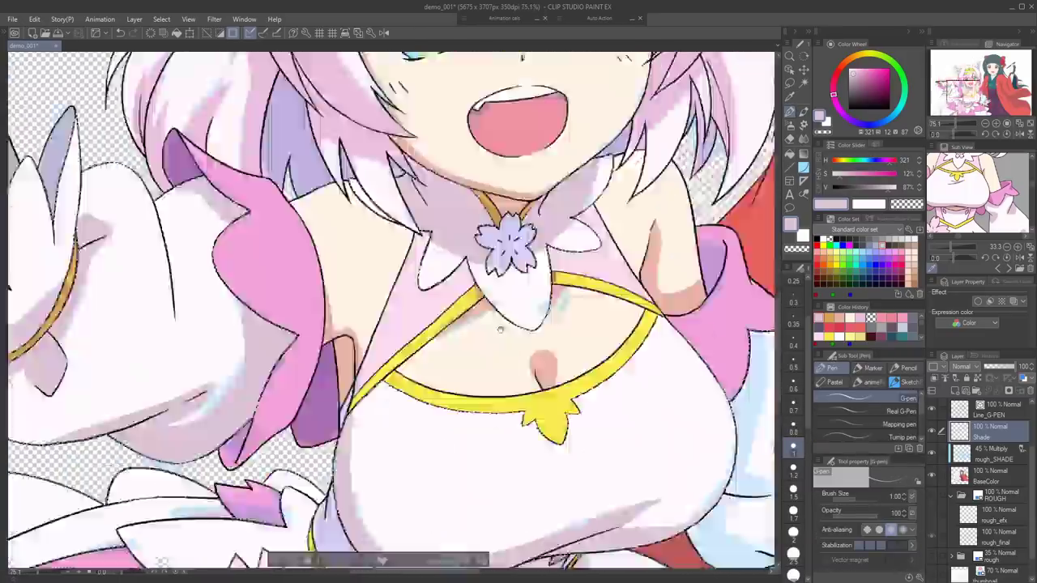
Select the pink clothing and shade the sleeve trims, skirt petals and glove in darker pink (H319 S42 V81)
key(w)
key(p)
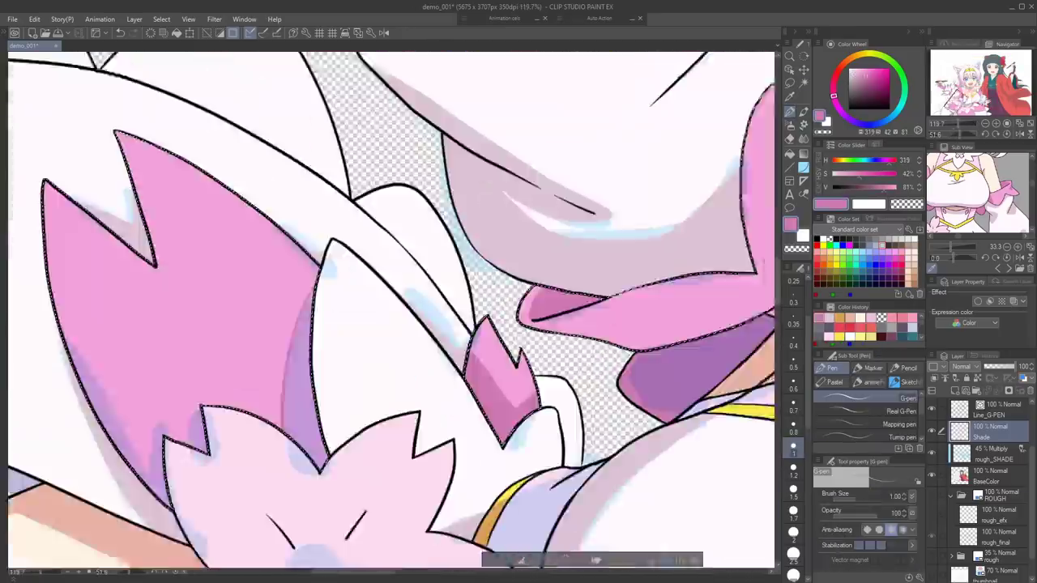
key(g)
key(p)
key(g)
key(p)
scroll(40, 279, up, 5)
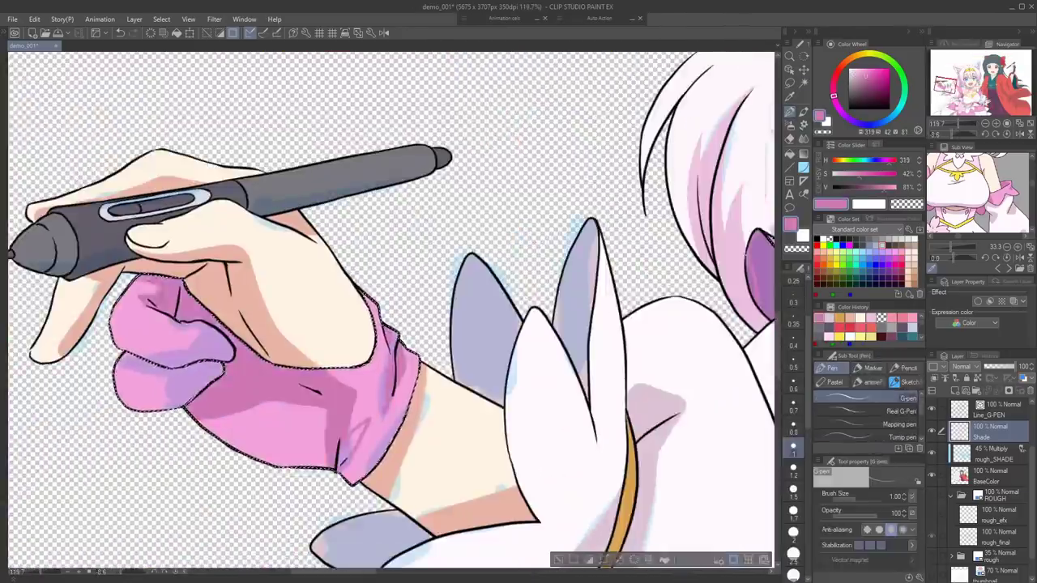
Shade the flower brooch and pale pink bodice of the cat-eared girl in soft pink (H324 S28 V83)
scroll(454, 391, down, 4)
scroll(302, 388, up, 5)
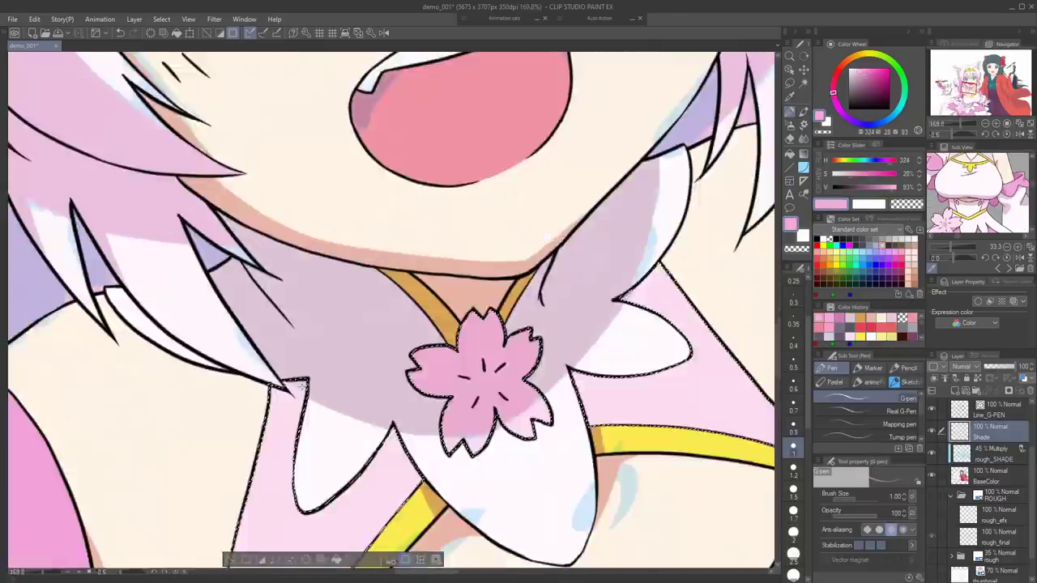
key(g)
key(p)
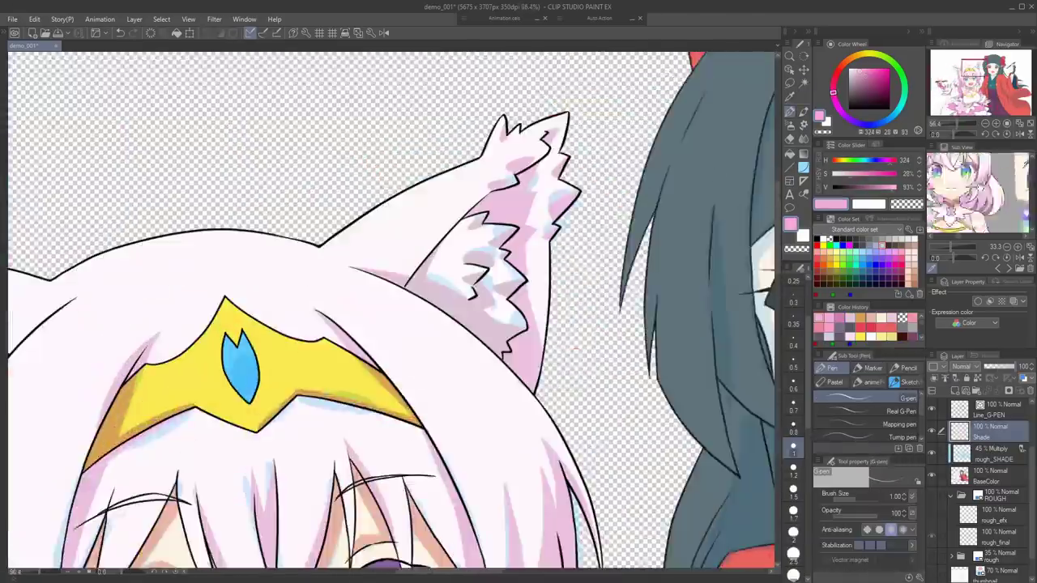
Shade the tiara's blue gem in deep blue (H218 S75 V83)
scroll(240, 366, up, 1)
key(g)
key(p)
scroll(324, 268, down, 5)
scroll(389, 292, up, 3)
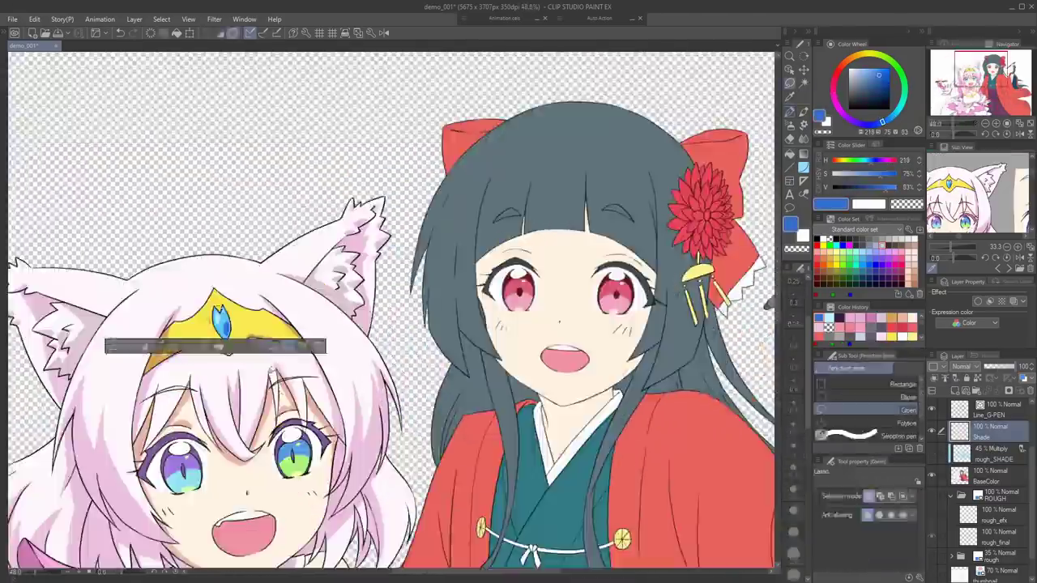
Shade the black-haired girl's face, neck and hand in peach (H16 S29 V91), erasing stray edges
scroll(475, 417, up, 2)
key(g)
scroll(475, 417, up, 4)
key(p)
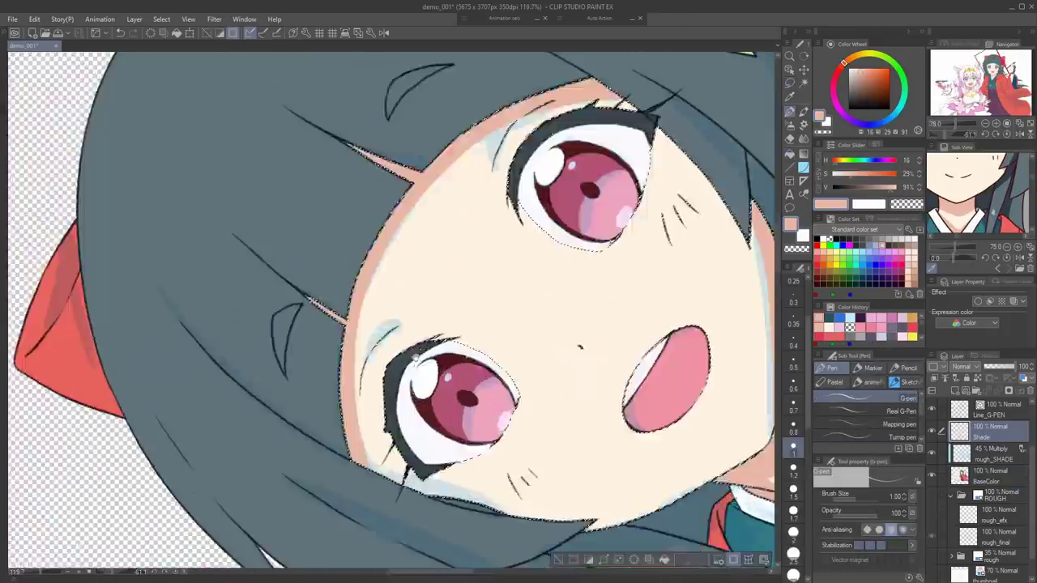
key(e)
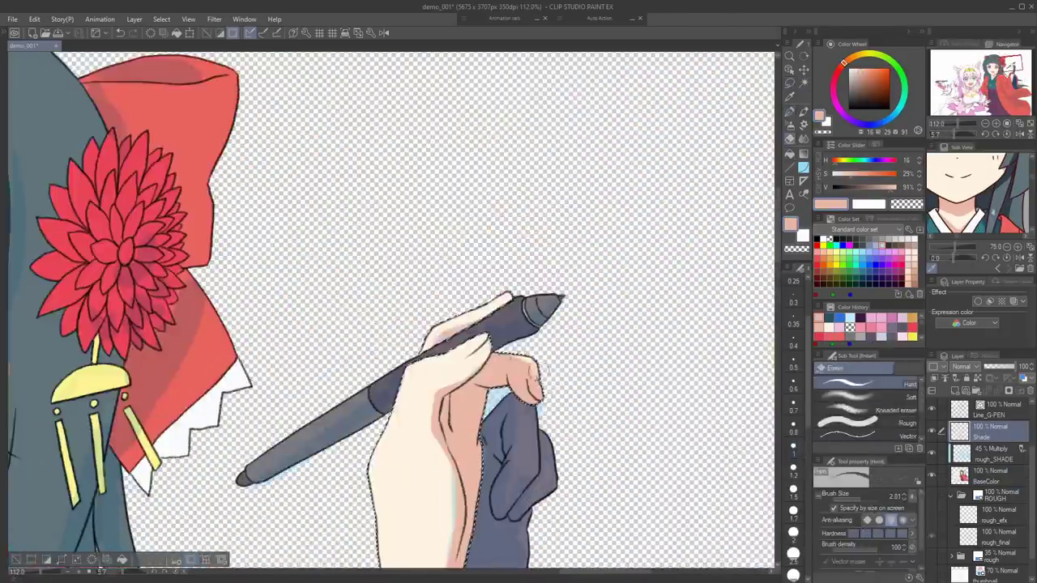
key(p)
Shade the black-haired girl's hair in dark blue-grey (H199 S28 V27) and her outfit's white parts in greyish blue (H205 S15 V74)
scroll(567, 178, down, 5)
scroll(410, 154, up, 4)
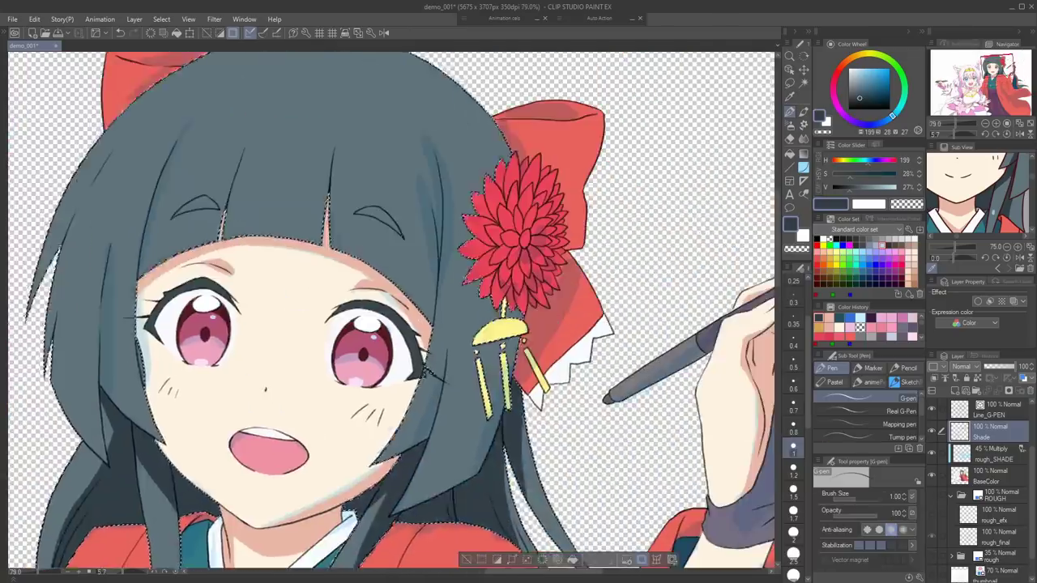
key(g)
click(489, 312)
key(p)
scroll(537, 352, down, 4)
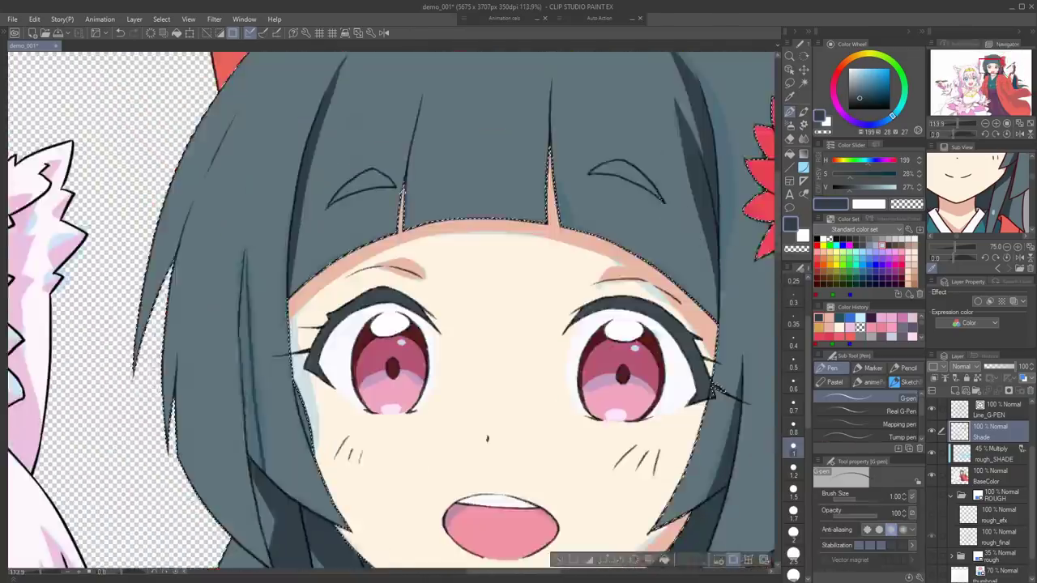
scroll(535, 267, up, 2)
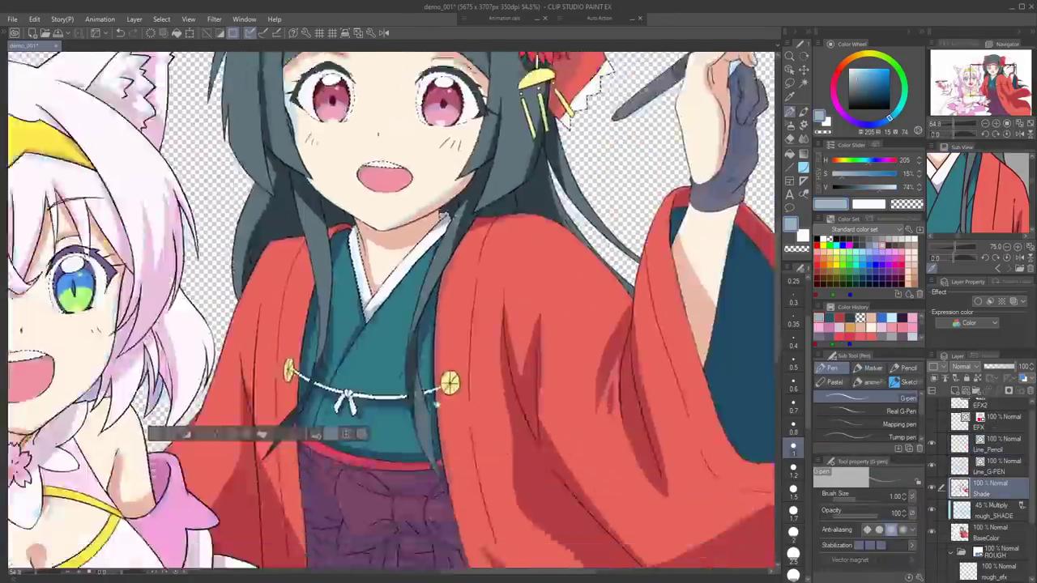
drag(436, 404, 502, 404)
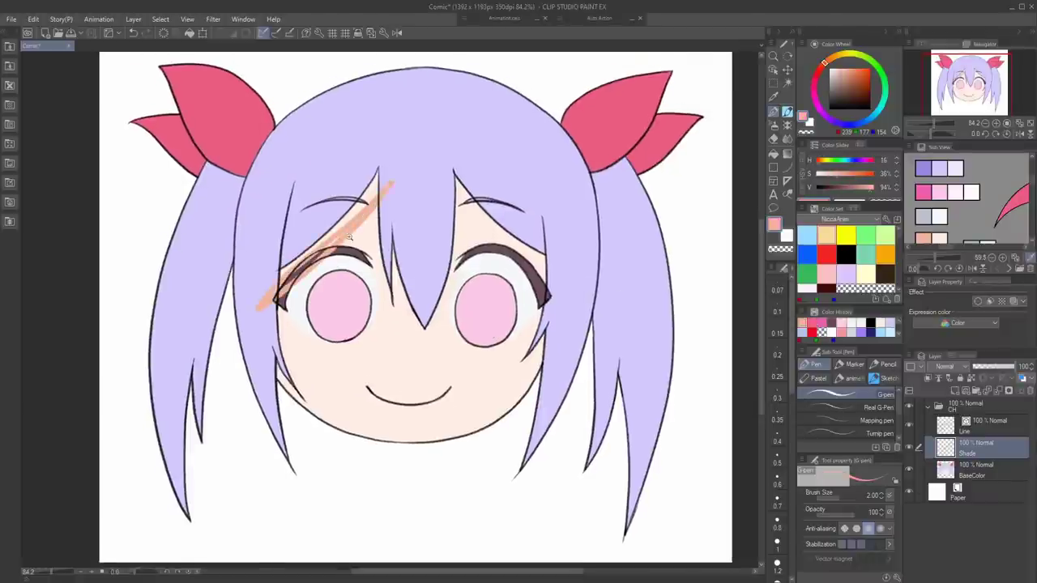
drag(349, 238, 381, 236)
key(ctrl+z)
drag(405, 156, 357, 219)
Select the purple-haired girl's skin area on the BaseColor layer with the AutoSelectCOLOR tool
click(972, 472)
key(w)
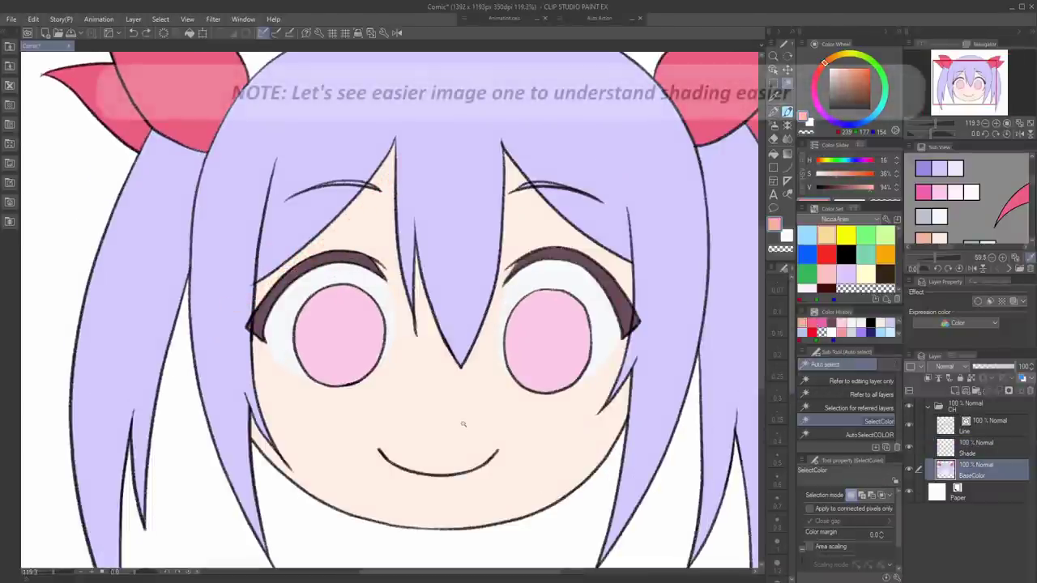
click(465, 421)
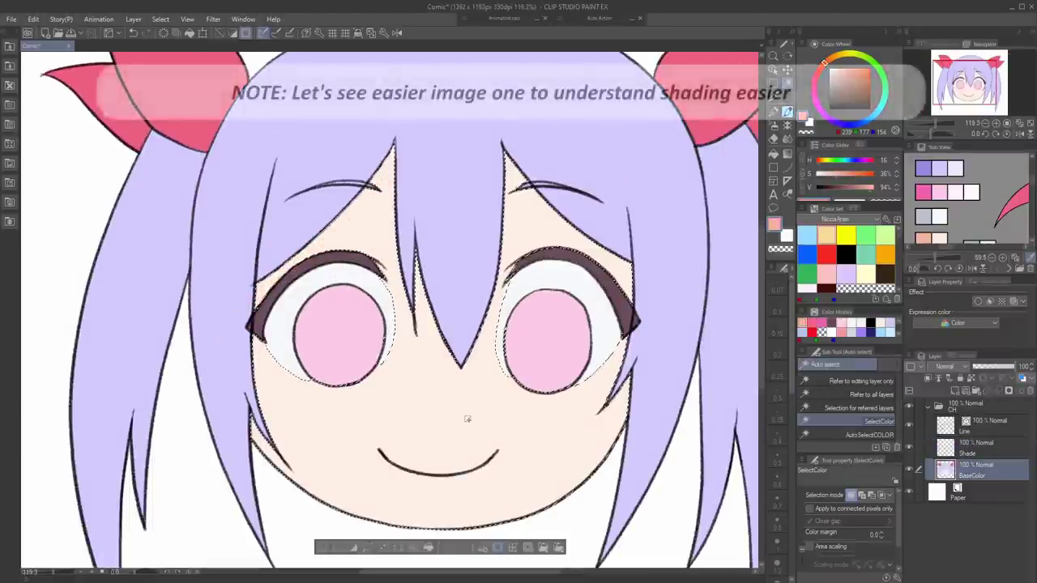
click(870, 435)
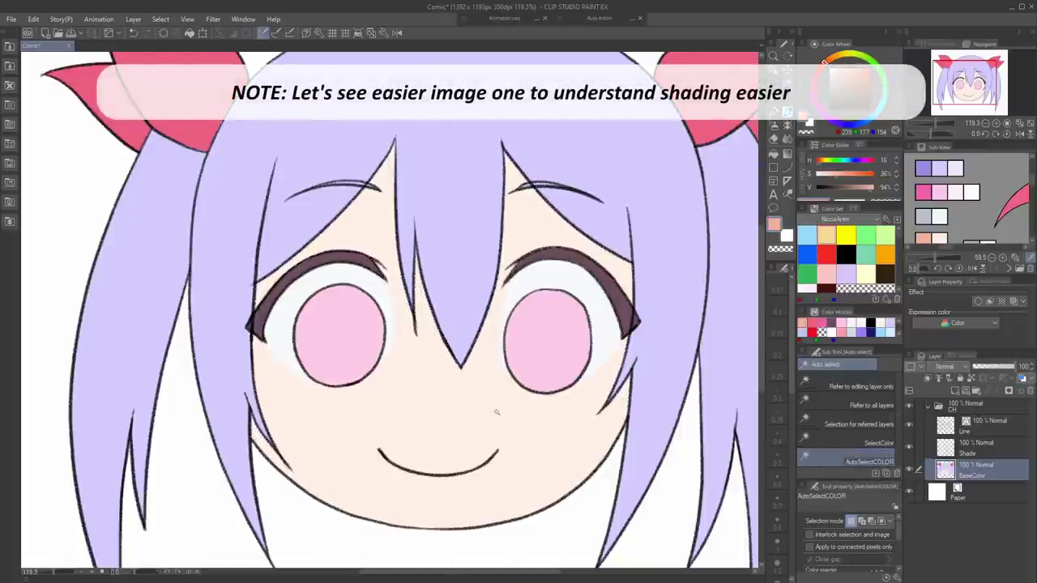
Set the G-pen size to 5.30 and paint peach shadows under the fringe and along the cheeks on the Shade layer
click(976, 446)
key(p)
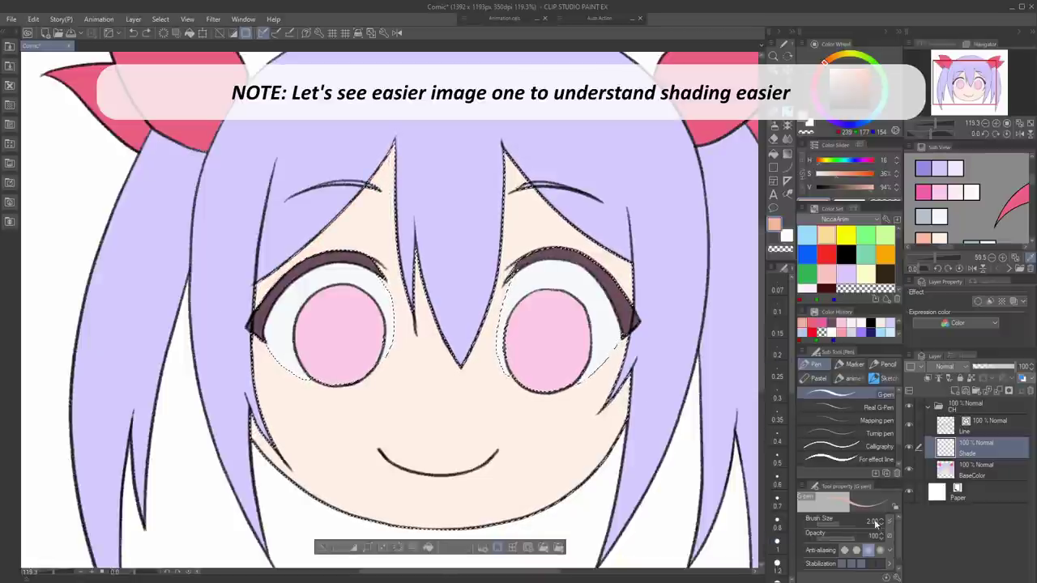
click(843, 528)
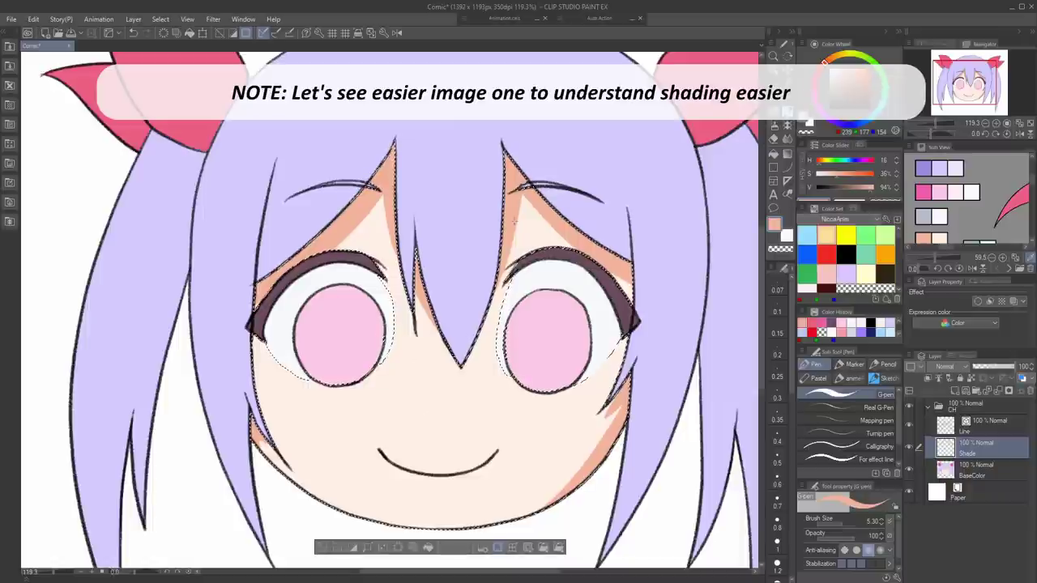
Select both pink irises on the BaseColor layer by their colour
click(978, 464)
key(w)
click(516, 339)
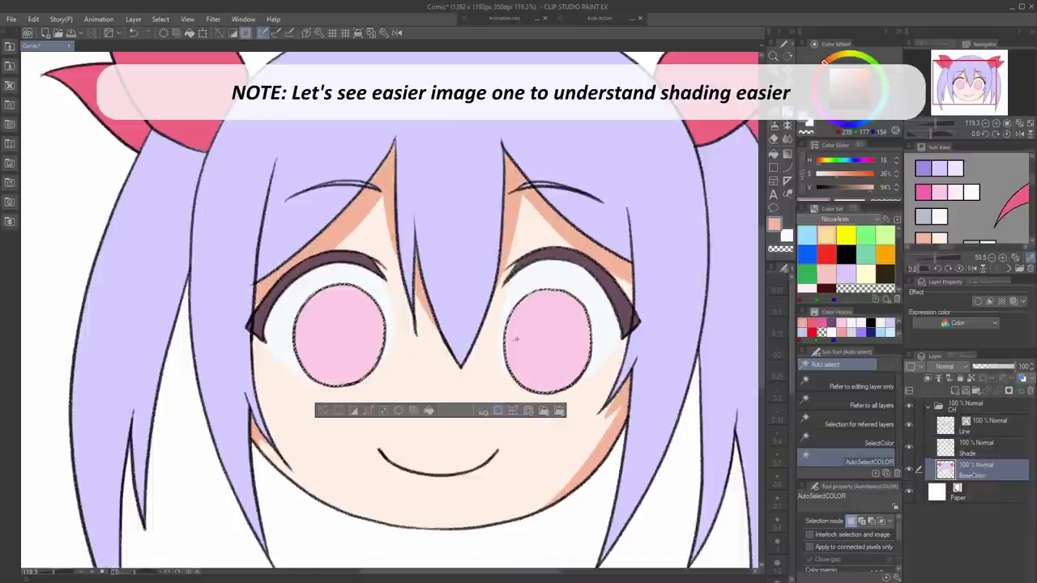
Draw a curved dark pink band (H328 S60 V92) across each iris on the Shade layer and fill the area above it
click(974, 451)
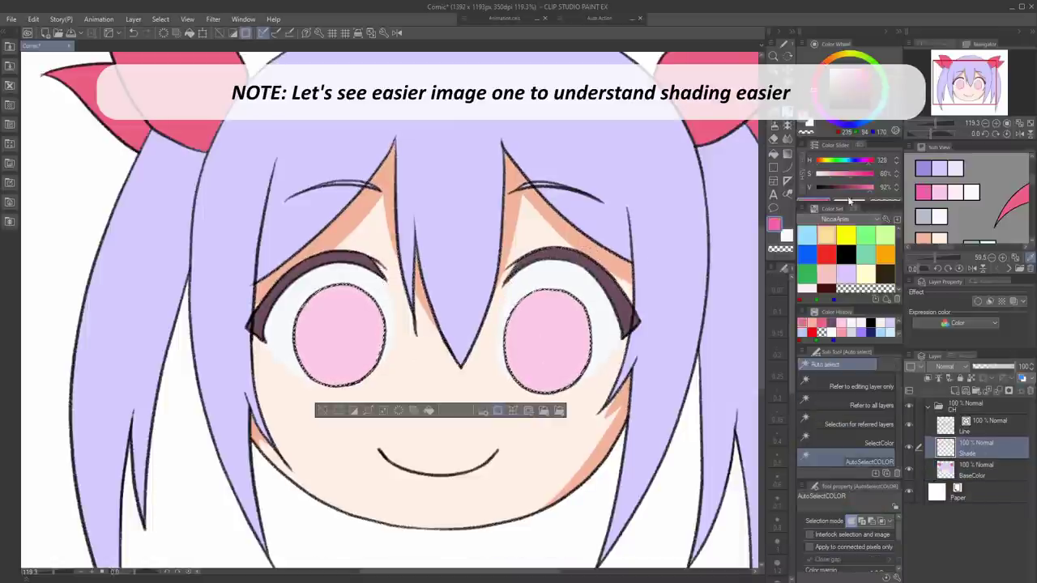
key(p)
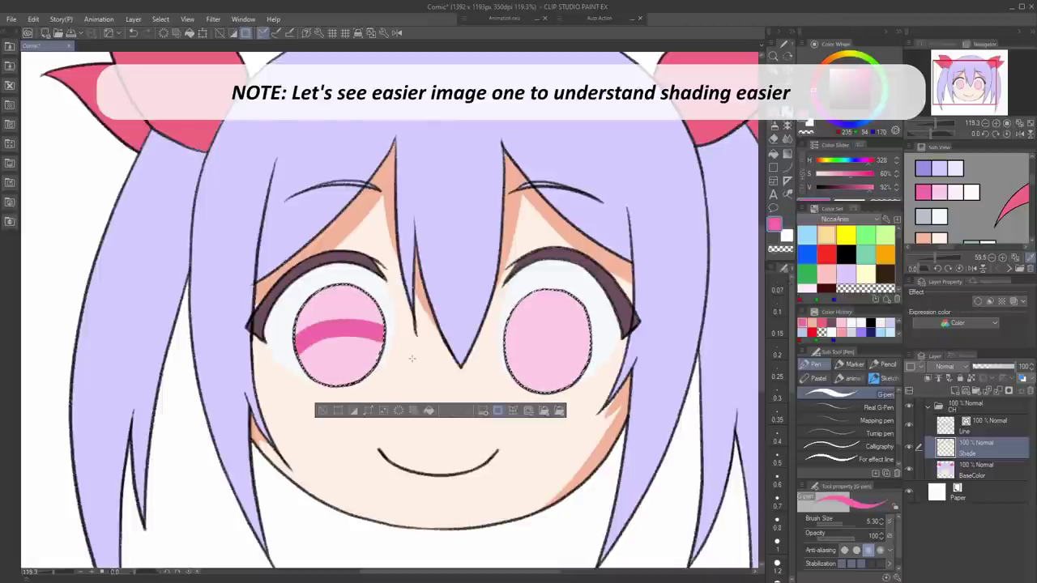
key(g)
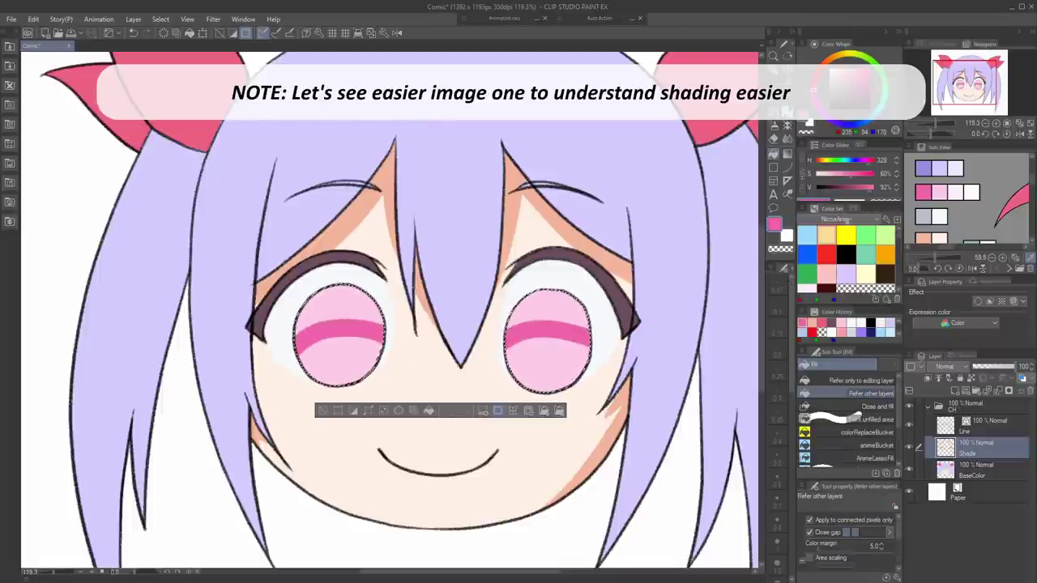
scroll(337, 309, up, 4)
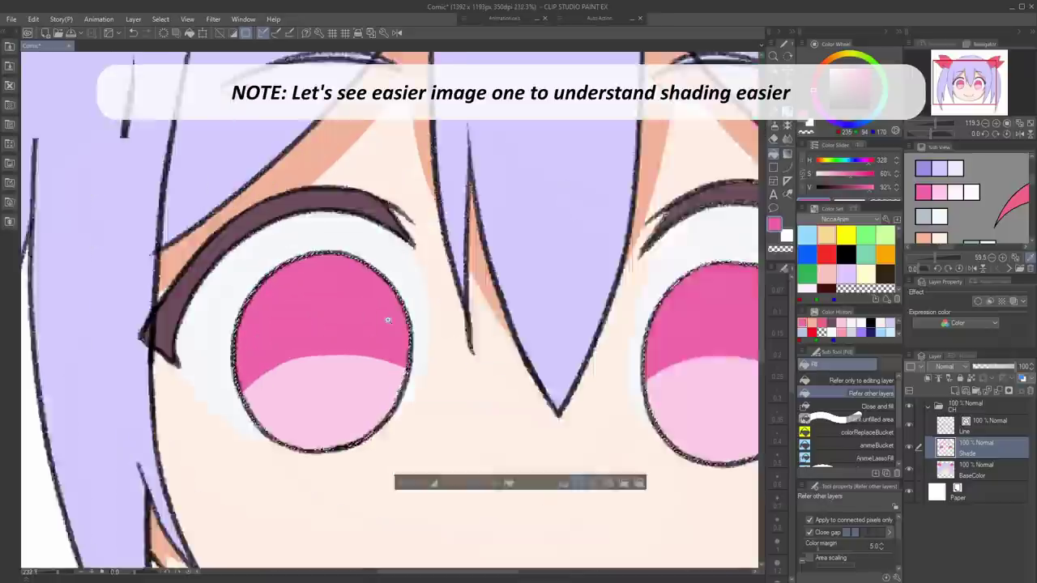
Paint a rounded dark pink pupil hanging below the shaded band in each iris on the Shade layer
scroll(538, 315, down, 4)
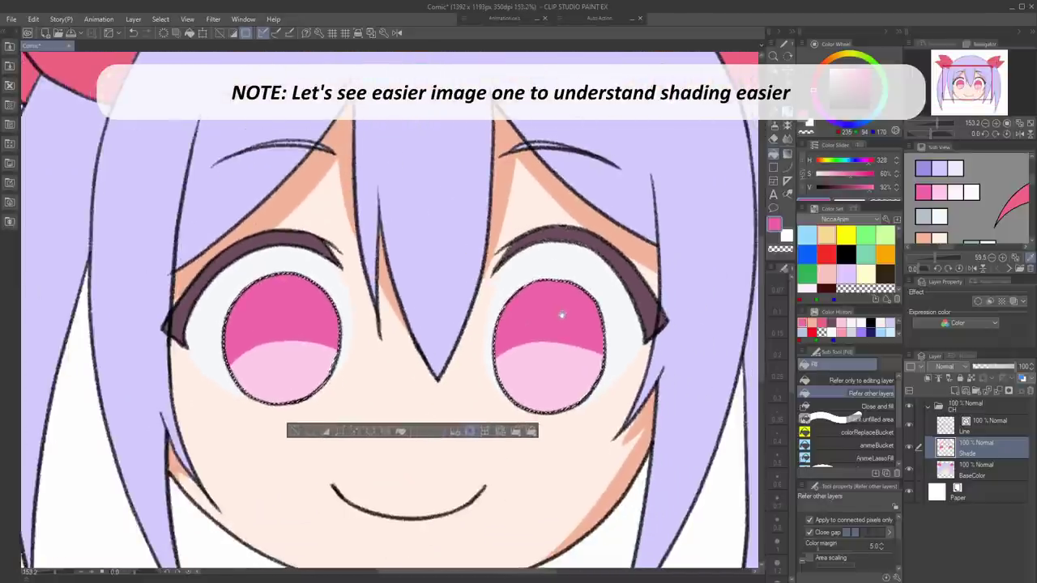
key(p)
scroll(507, 353, up, 3)
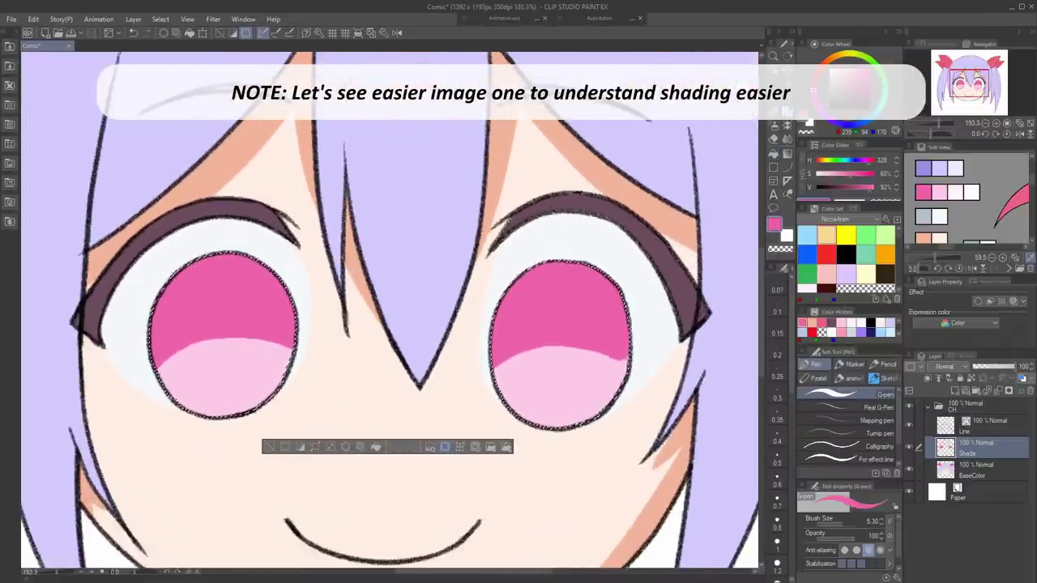
scroll(307, 353, down, 3)
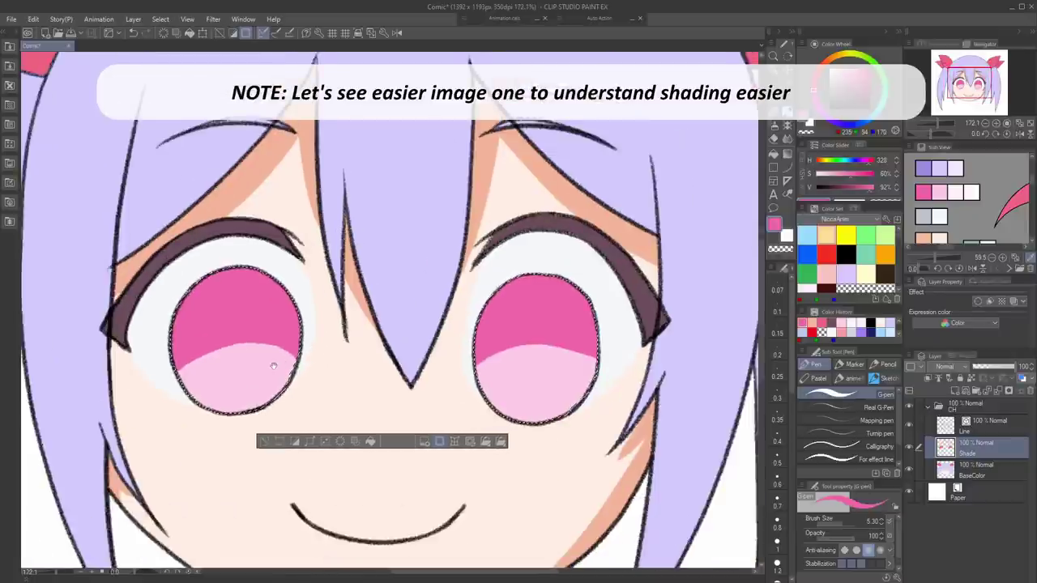
scroll(267, 361, up, 2)
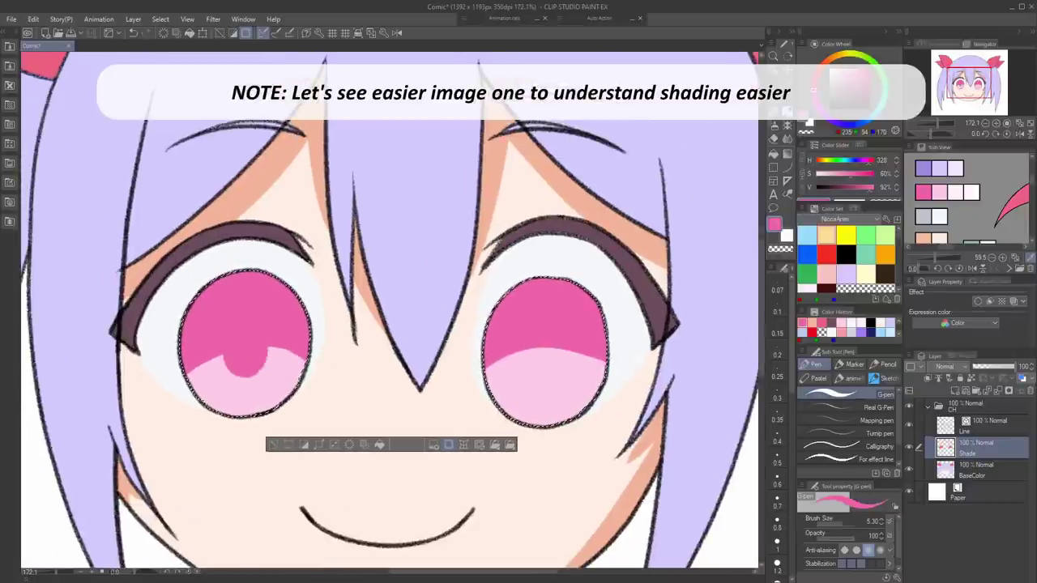
mouse_move(525, 349)
mouse_down()
mouse_move(569, 349)
mouse_move(501, 368)
mouse_up()
Select the light purple hair by its colour on the BaseColor layer with AutoSelectCOLOR, then return to the Shade layer
scroll(531, 337, down, 4)
click(981, 466)
key(w)
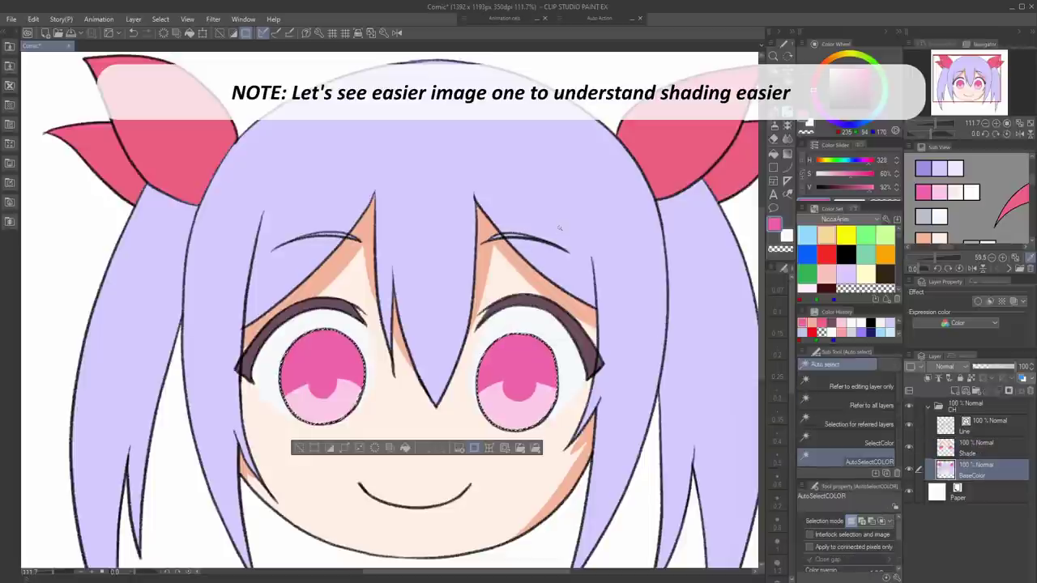
click(559, 229)
key(alt+bracketright)
Set the G-pen size to 2.72, sample the darker purple (H251 S38 V87), and outline and fill a tapered shadow on the left side lock
key(p)
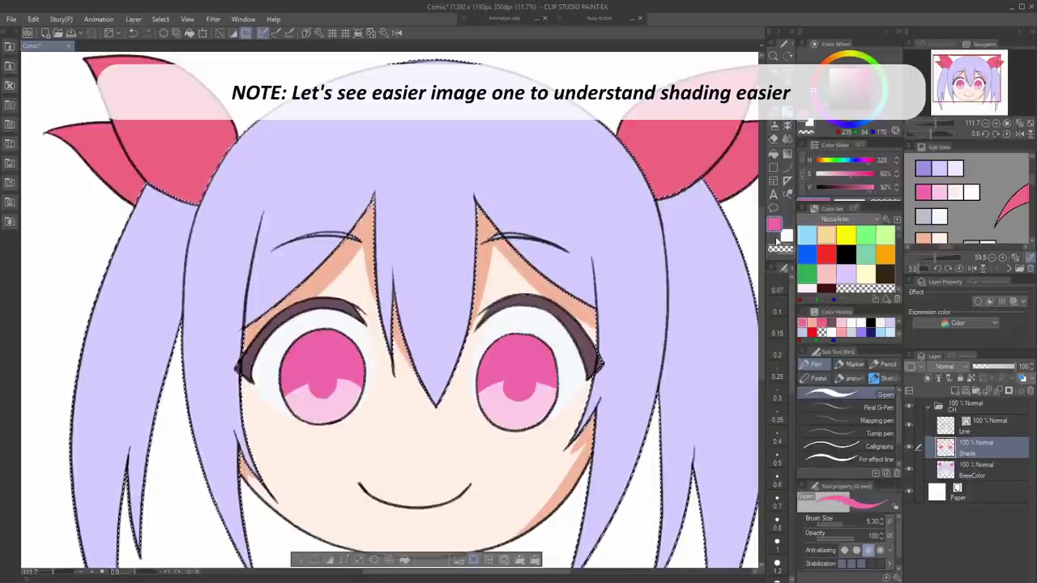
click(832, 524)
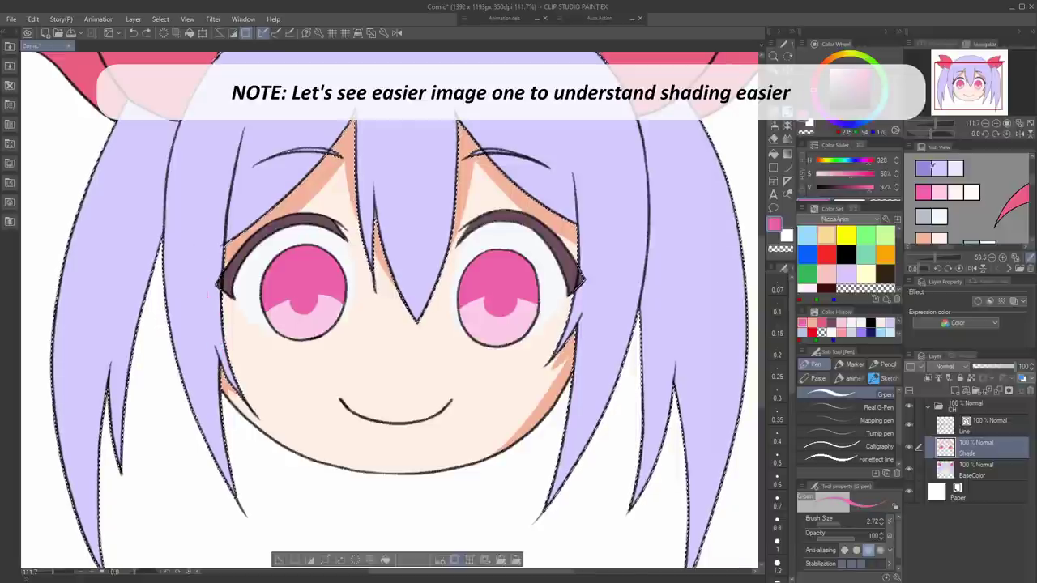
alt+click(199, 297)
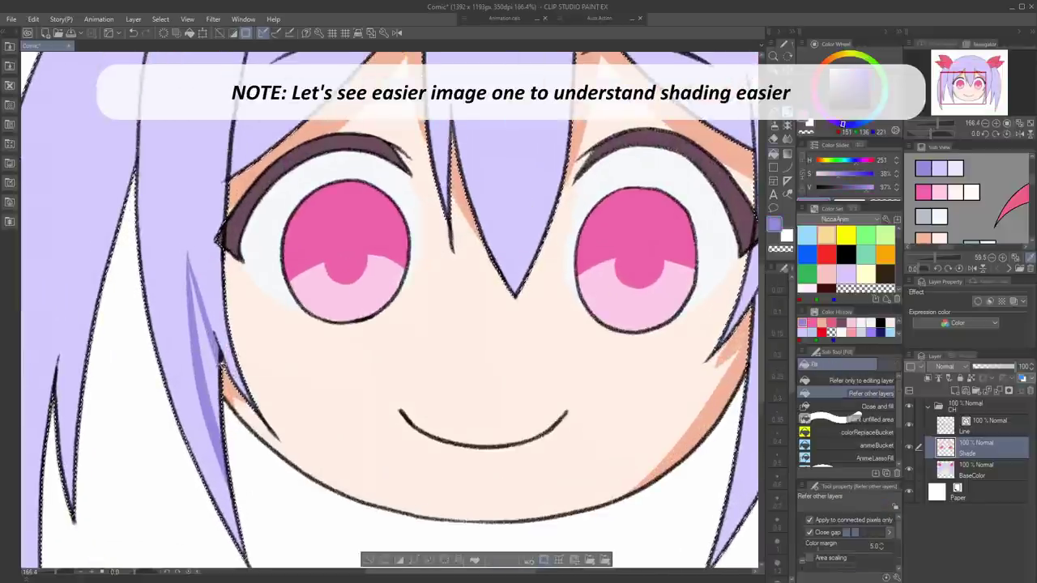
scroll(898, 551, down, 3)
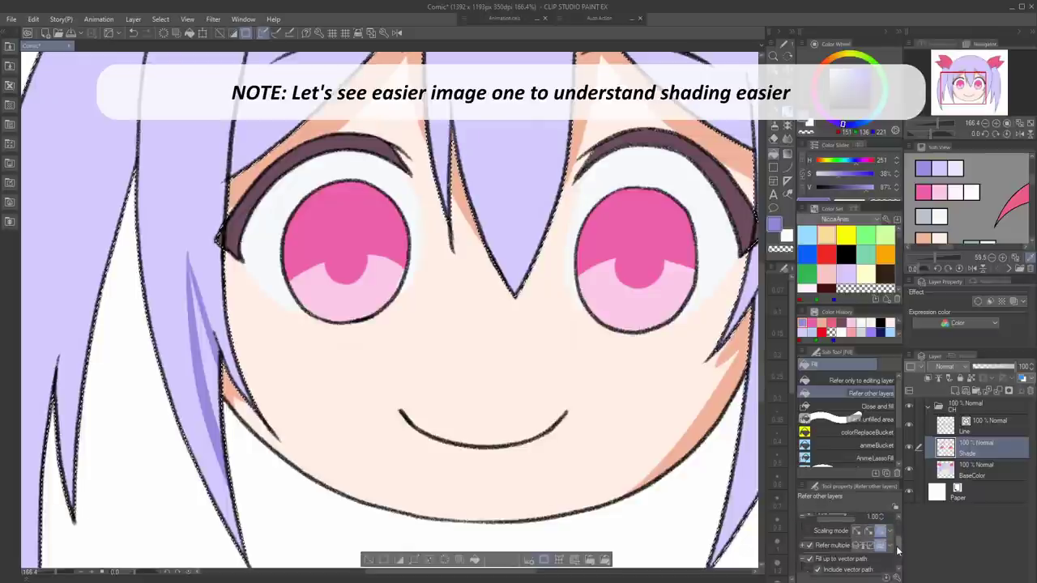
drag(898, 551, 897, 547)
click(204, 355)
key(p)
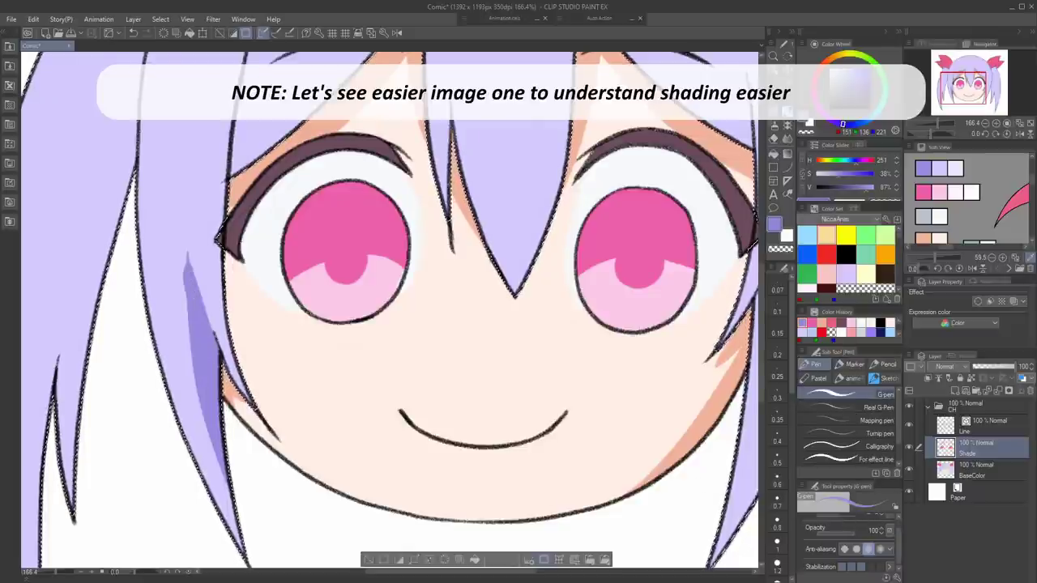
Outline and fill purple shadows on the left ponytail, along its inner strand and directly beneath the ribbon
scroll(251, 214, down, 4)
drag(251, 214, 268, 213)
drag(136, 245, 124, 346)
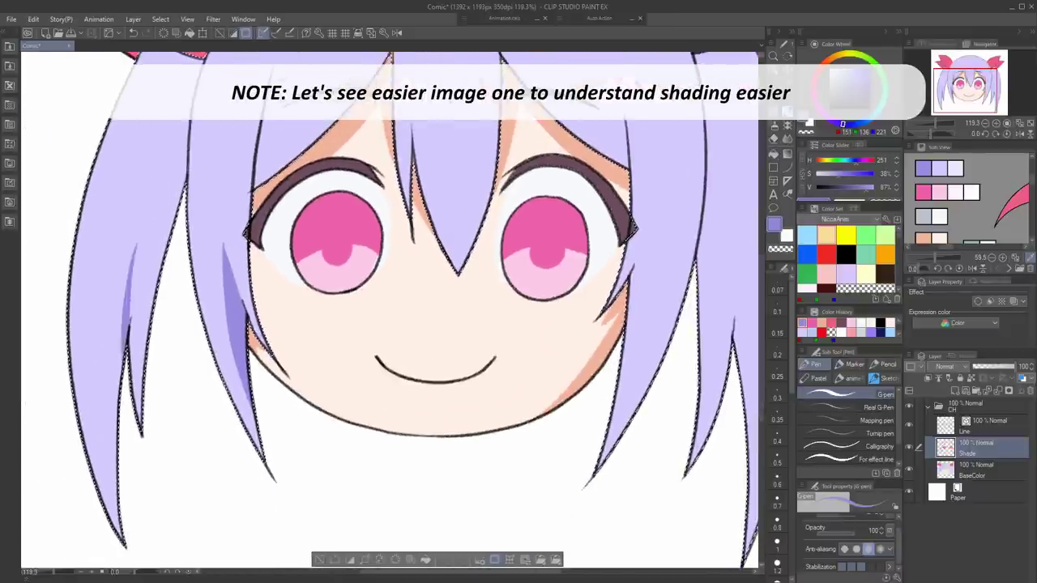
mouse_move(141, 230)
mouse_down()
mouse_move(105, 349)
mouse_move(105, 448)
mouse_up()
drag(203, 324, 182, 404)
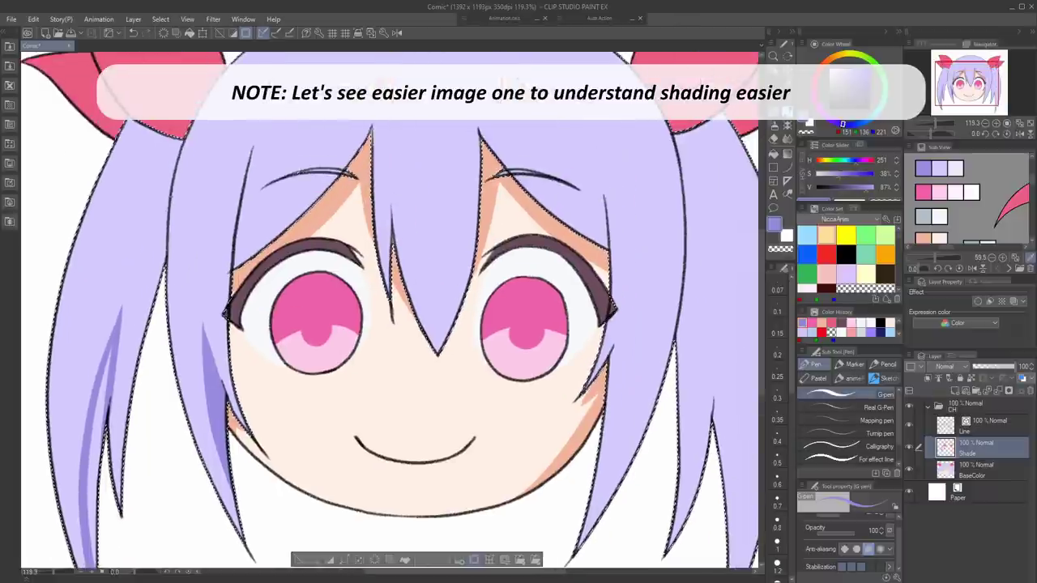
drag(157, 287, 130, 121)
key(g)
click(163, 157)
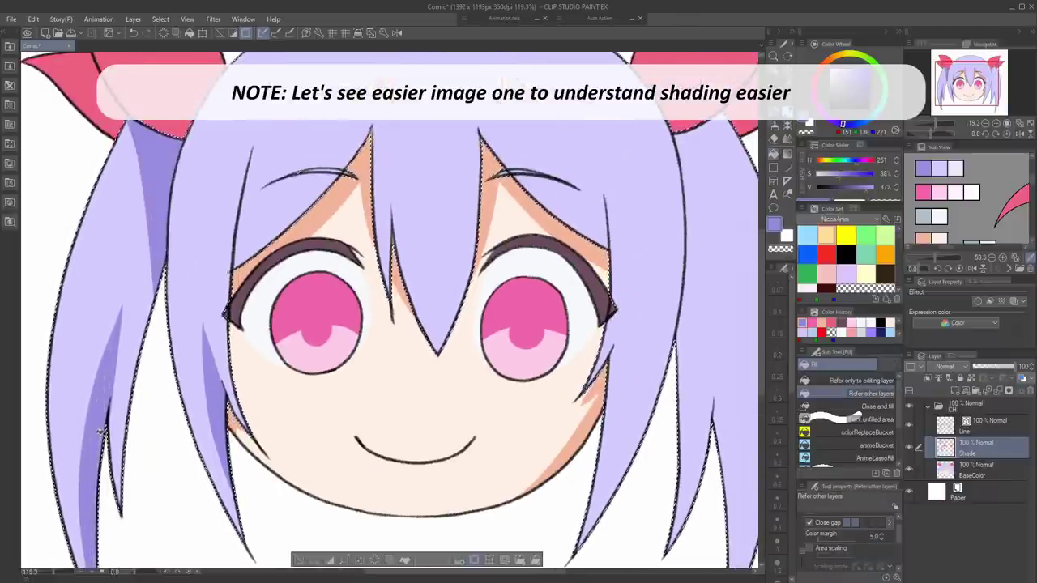
scroll(101, 431, up, 4)
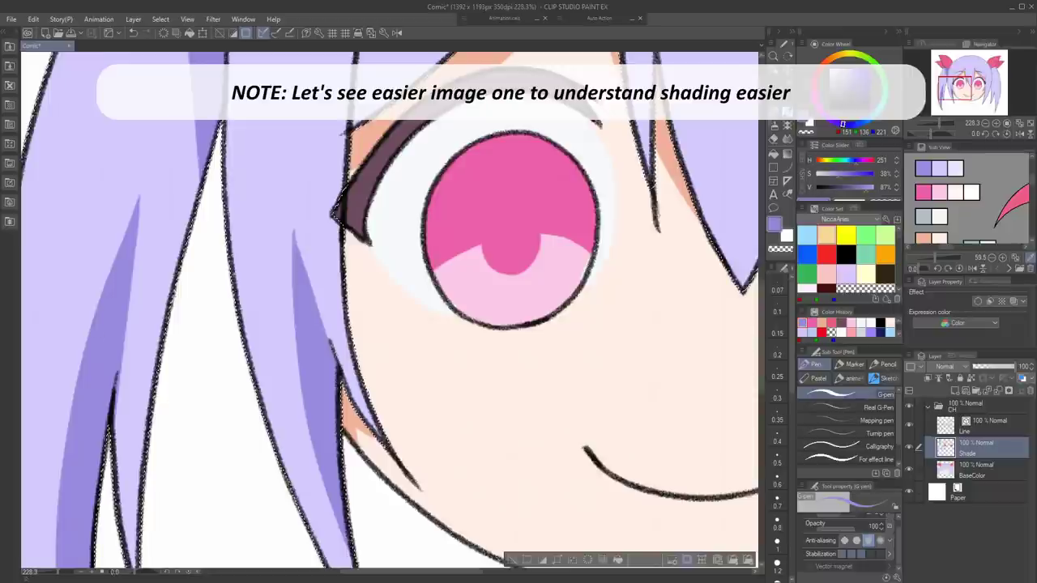
Draw and fill purple shadows along the fringe's left edge and as a pointed zigzag on the central tuft
drag(413, 203, 359, 399)
scroll(359, 400, down, 4)
drag(48, 102, 112, 168)
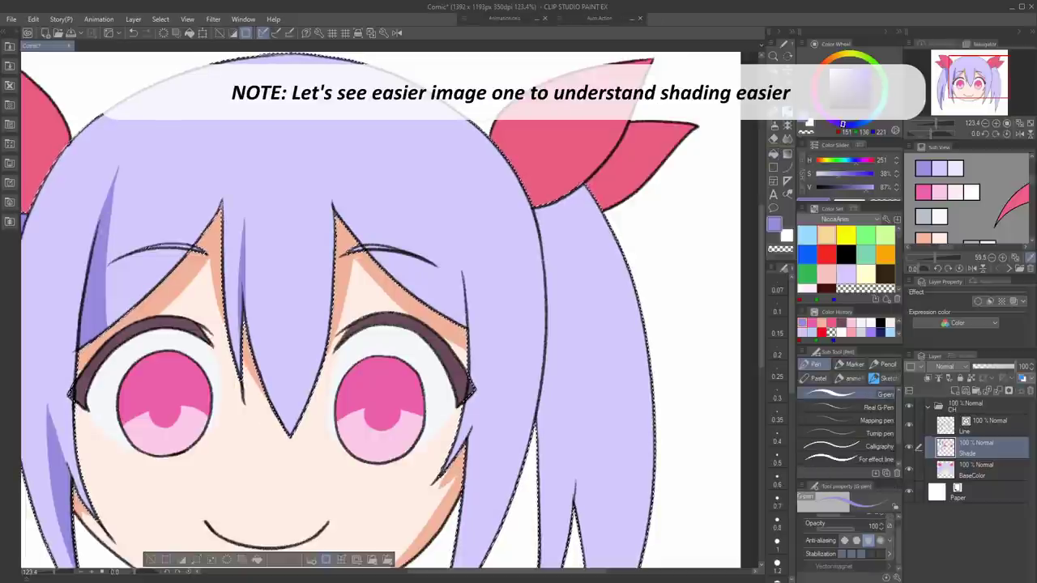
key(ctrl+z)
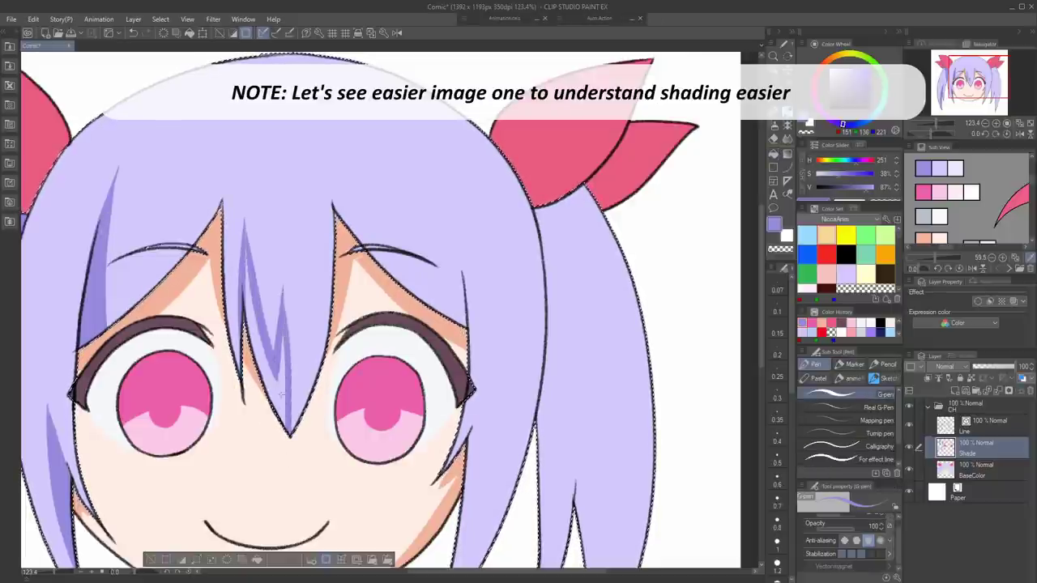
key(g)
click(282, 395)
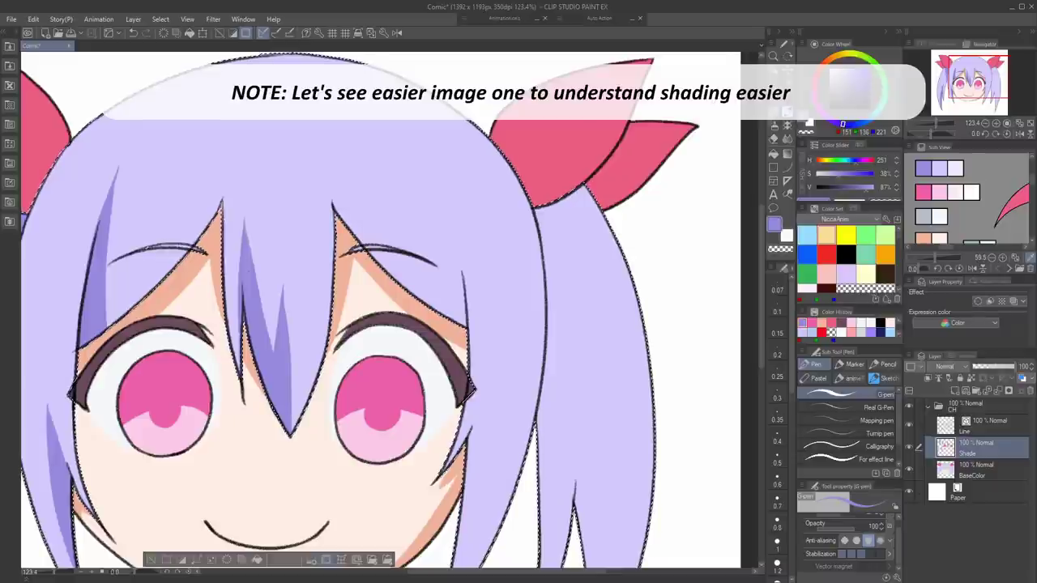
Draw and fill tapered purple shadows on the fringe's right edge and down the right side lock
drag(285, 268, 178, 209)
drag(361, 264, 335, 127)
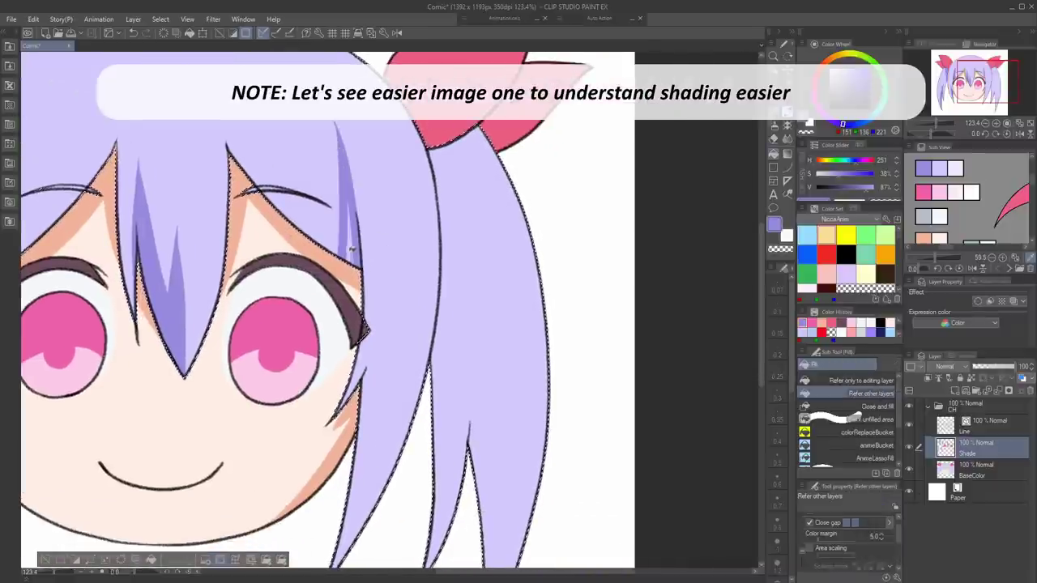
drag(469, 460, 411, 365)
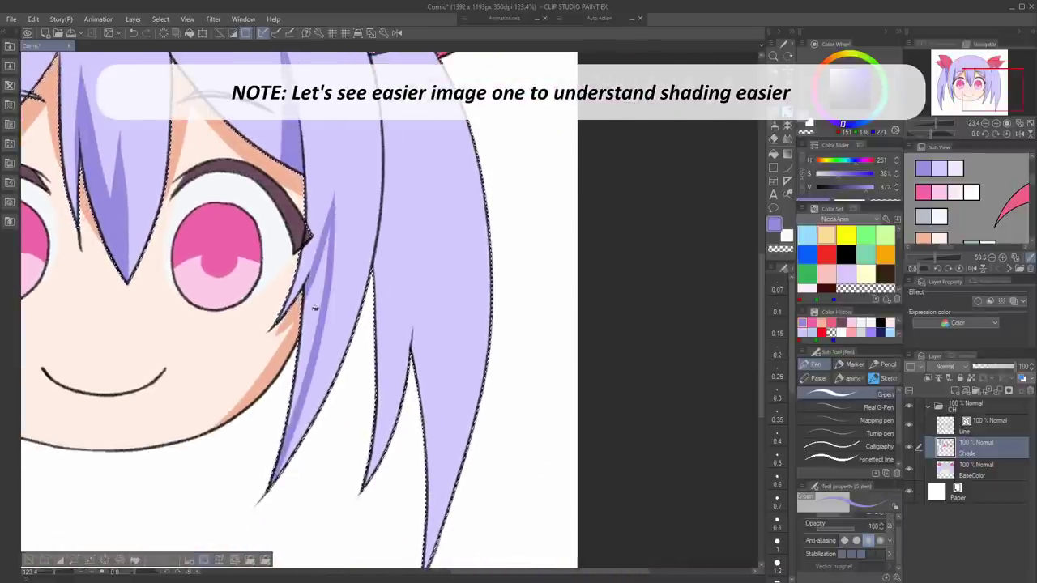
scroll(348, 281, down, 2)
Outline and fill purple shadows on the right ponytail, beneath the ribbon and above the split between its strands
drag(349, 282, 330, 328)
key(g)
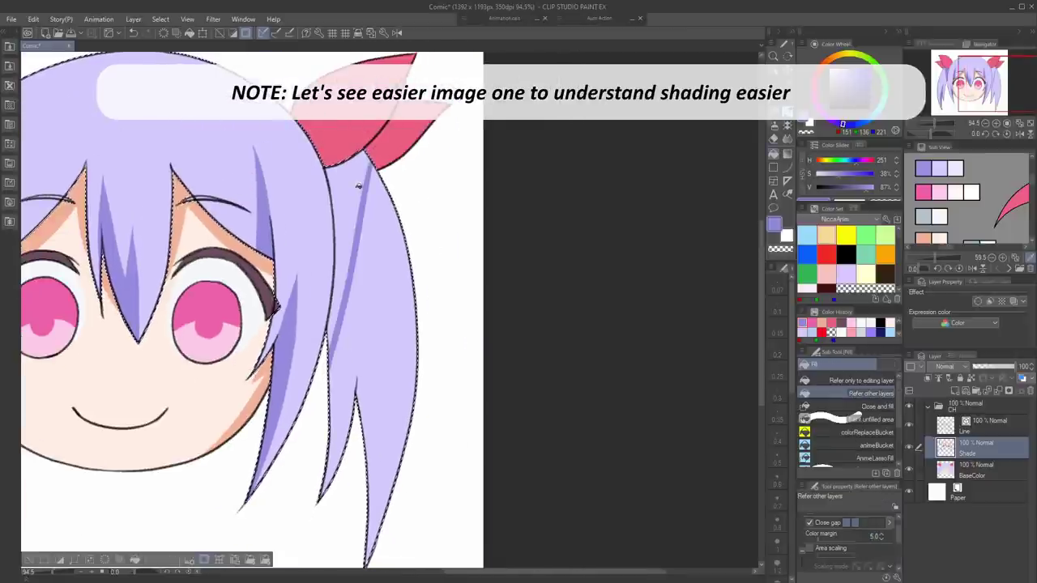
click(339, 204)
key(p)
drag(364, 382, 341, 306)
drag(340, 247, 340, 486)
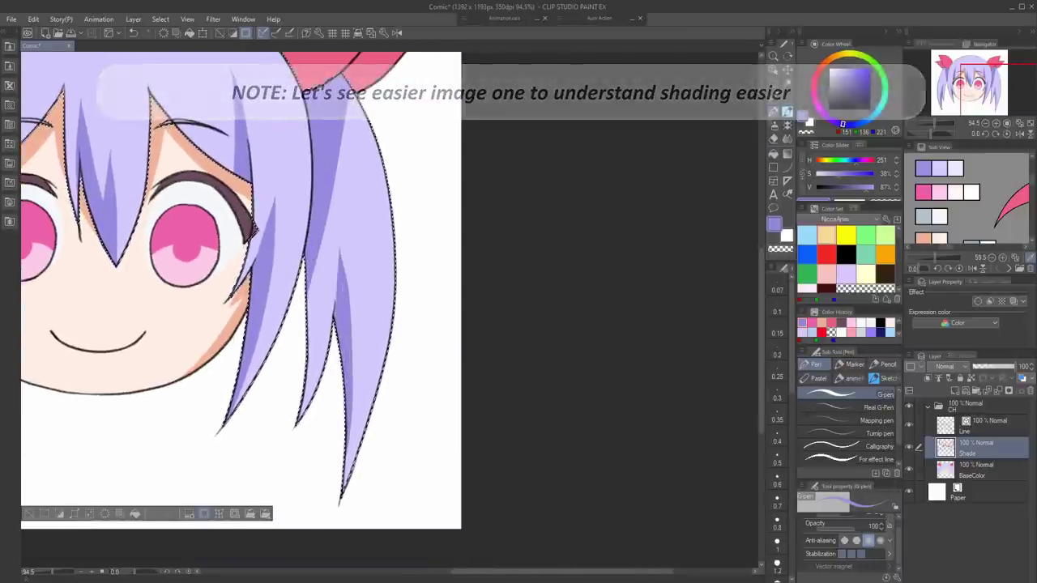
drag(309, 356, 313, 279)
Select the red ribbons by their colour on the BaseColor layer, then return to the Shade layer with the G-pen
drag(367, 151, 559, 287)
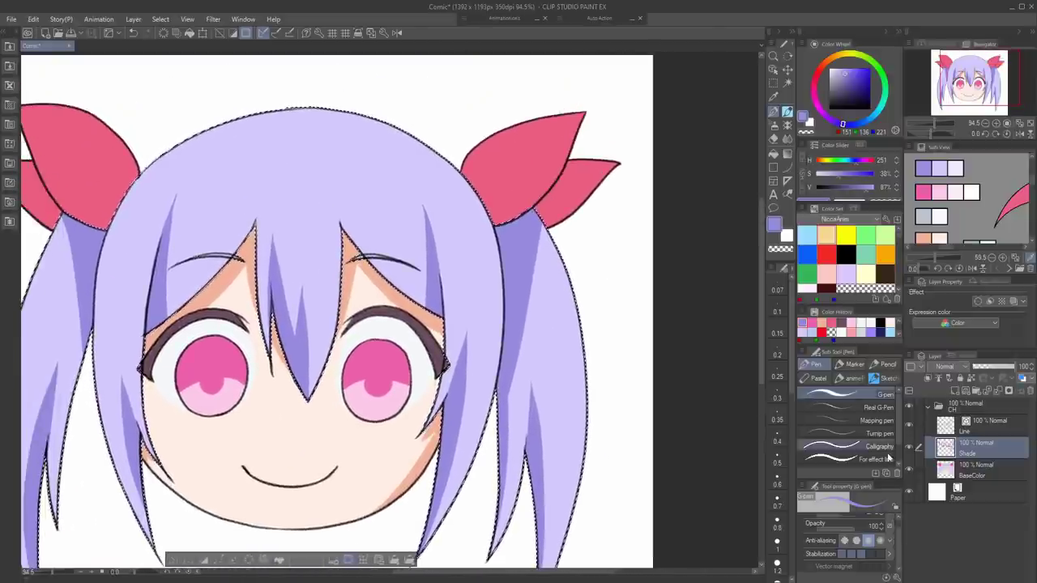
click(972, 470)
key(w)
click(520, 174)
click(976, 453)
key(p)
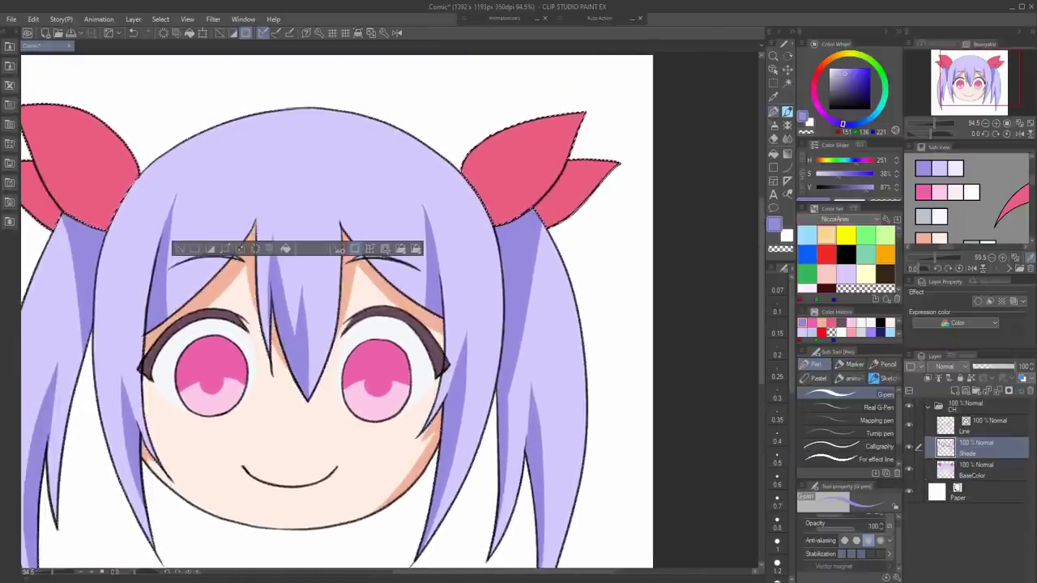
Sample the dark crimson shadow colour (H343 S66 V63) from the ribbon in the reference image
drag(979, 235, 982, 175)
click(927, 226)
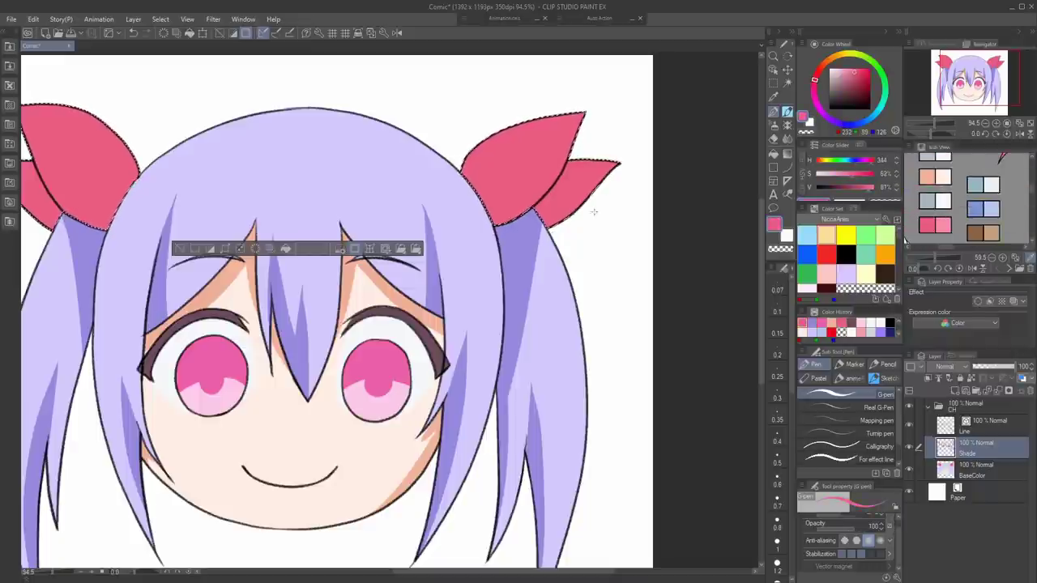
drag(1002, 218, 909, 255)
click(967, 168)
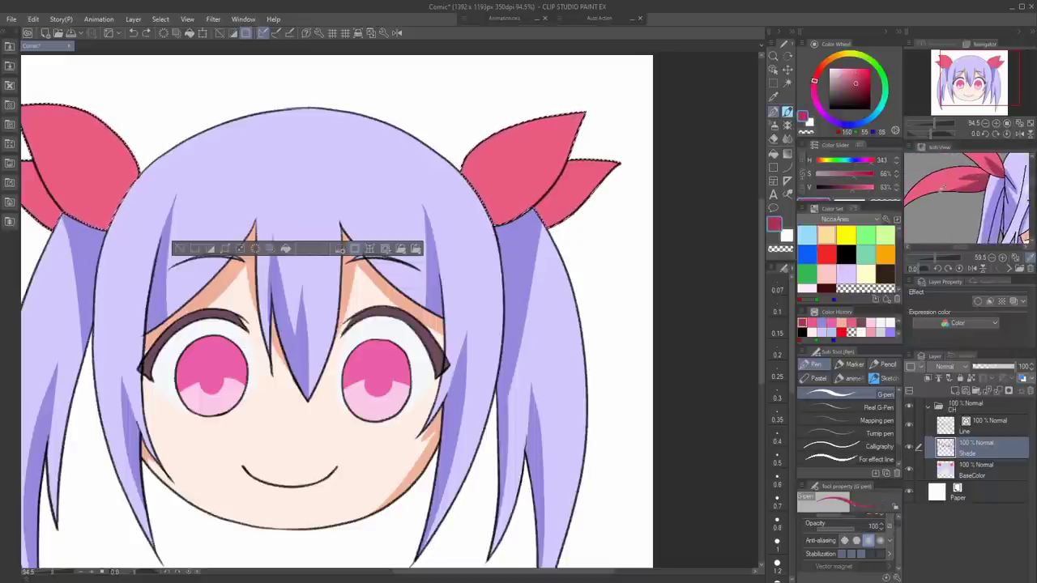
Outline and fill dark crimson shadows at the base of both loops of the right ribbon
drag(518, 219, 535, 224)
key(ctrl+z)
mouse_move(588, 162)
mouse_down()
mouse_move(573, 212)
mouse_move(606, 203)
mouse_up()
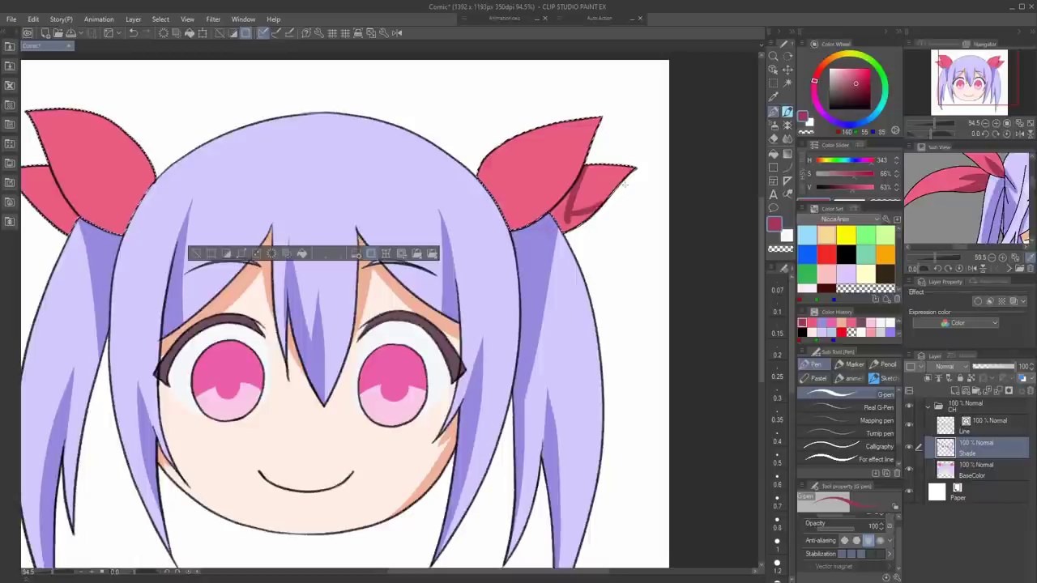
key(g)
click(568, 215)
key(p)
key(g)
click(508, 194)
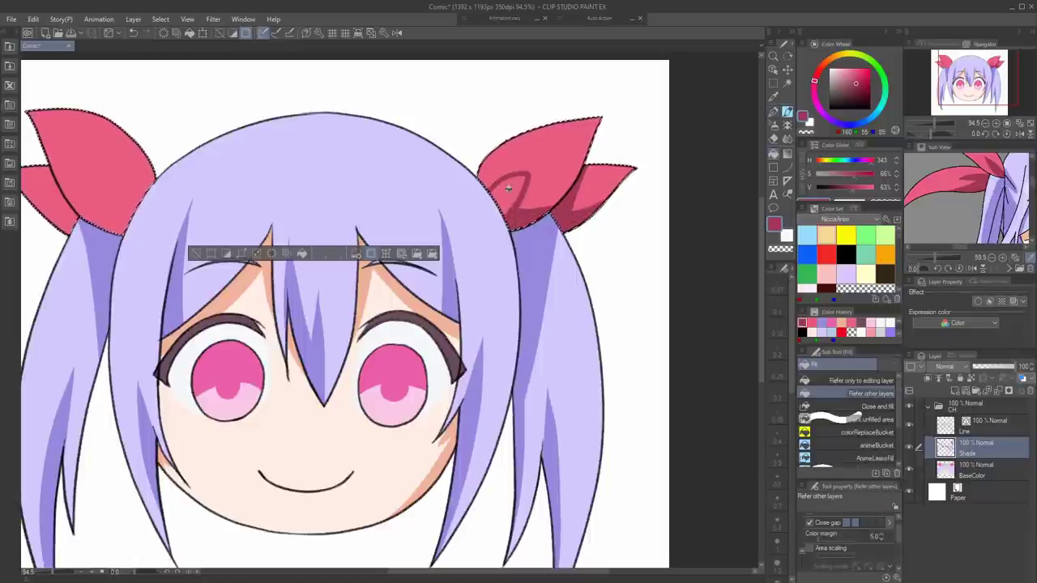
Draw and fill dark crimson shadows at the base of both loops of the left ribbon
key(p)
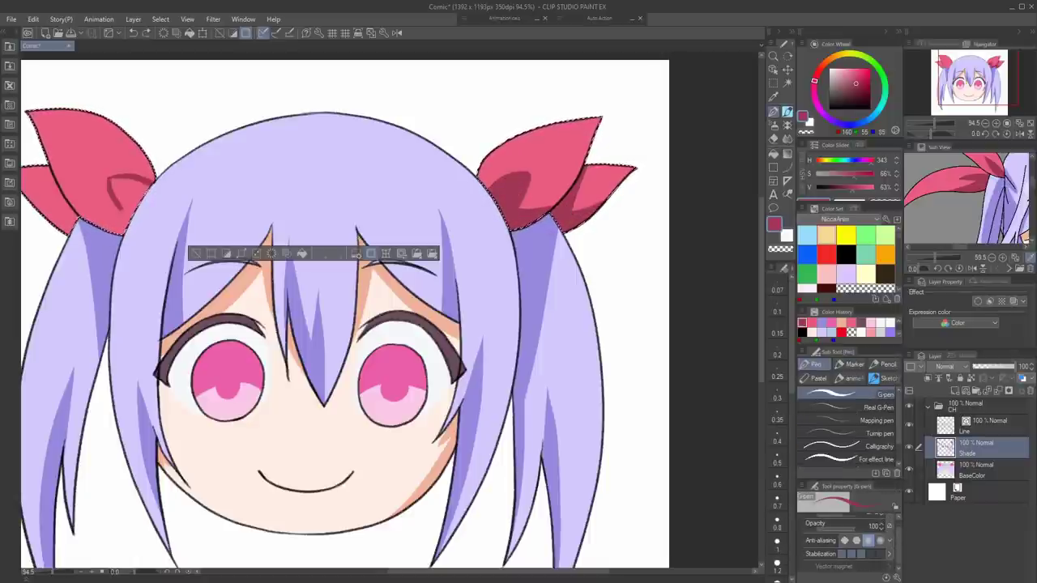
scroll(162, 231, up, 3)
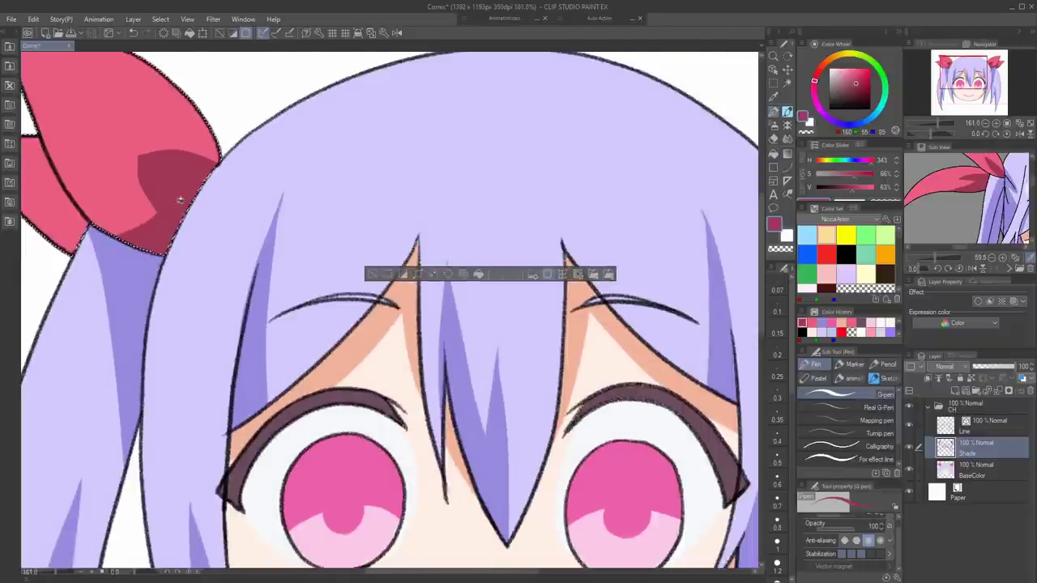
drag(170, 211, 236, 256)
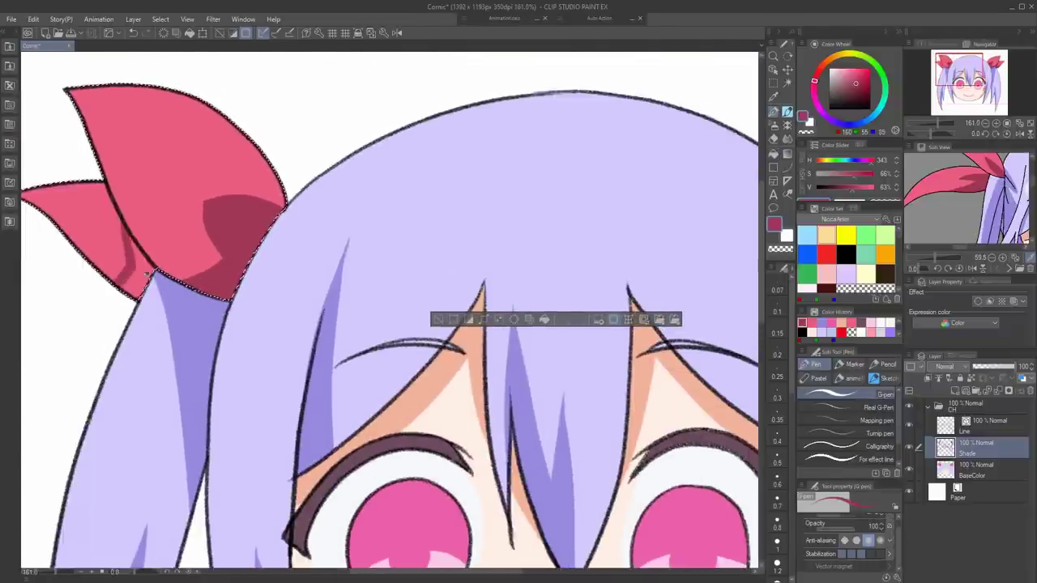
drag(148, 275, 138, 292)
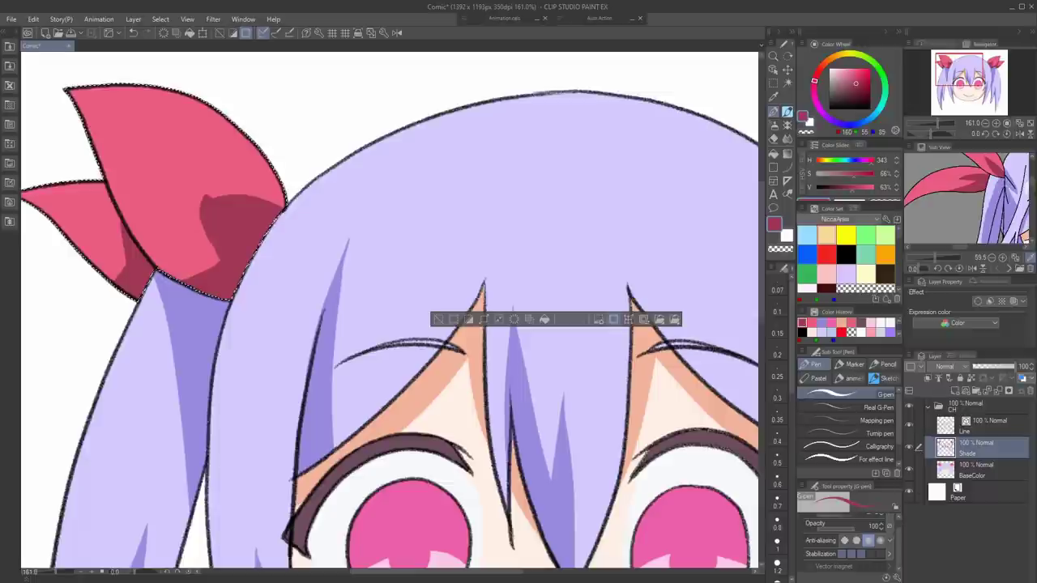
Trim the upper corner of the left ribbon's shadow with the Hard eraser and clear the selection
drag(313, 238, 249, 261)
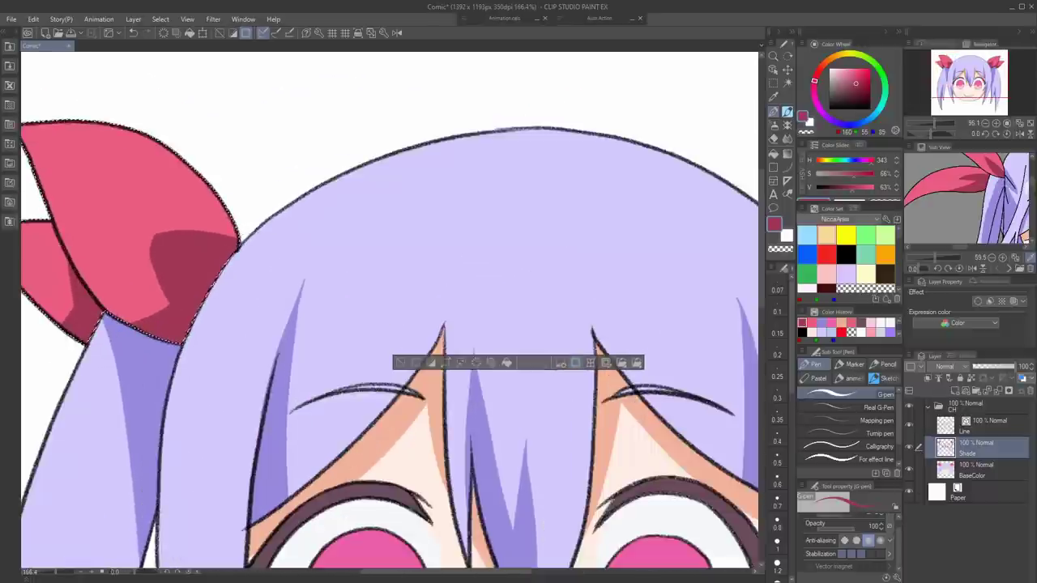
key(e)
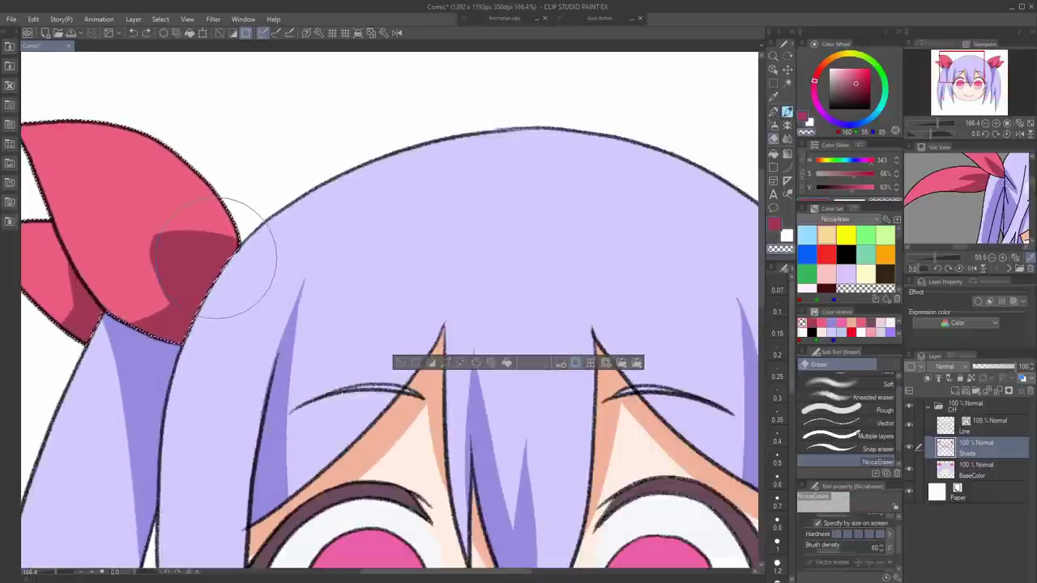
drag(898, 429, 897, 396)
click(859, 380)
drag(154, 232, 179, 230)
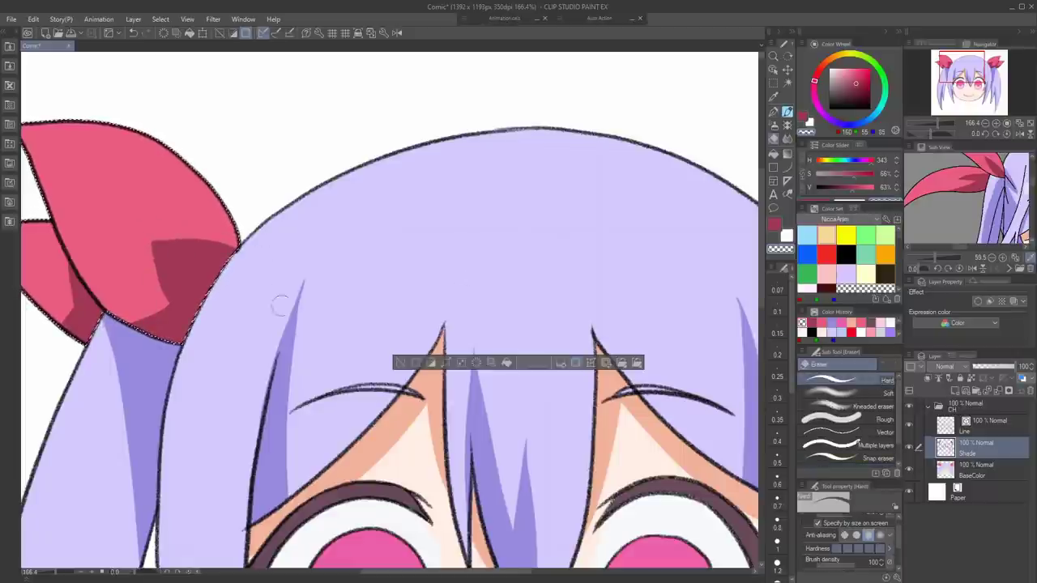
key(p)
scroll(280, 305, down, 6)
drag(432, 248, 412, 254)
key(ctrl+d)
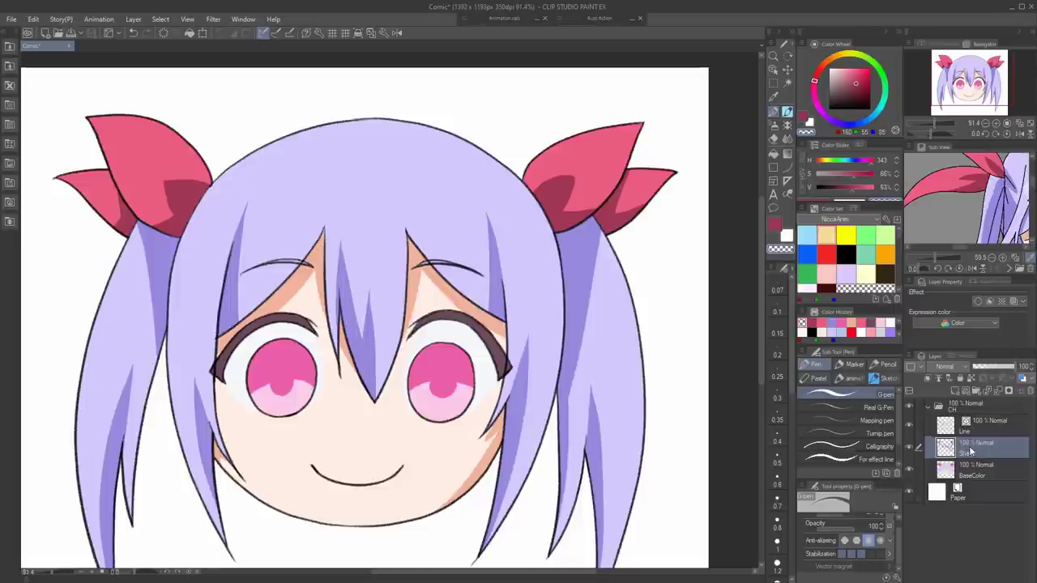
Add a new layer above Shade and paint white oval highlights in the upper part of both irises
click(954, 391)
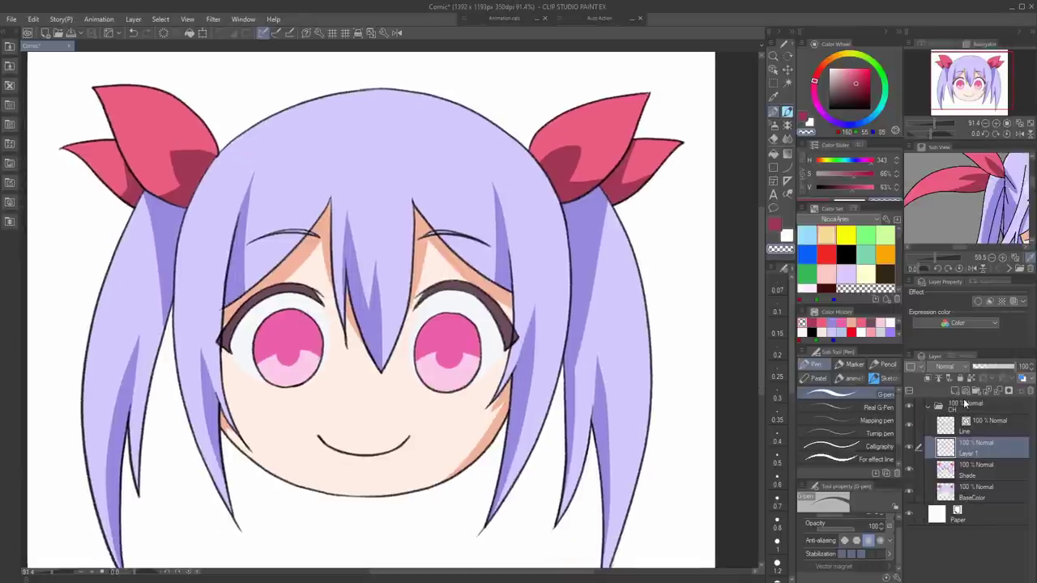
key(x)
scroll(263, 307, up, 1)
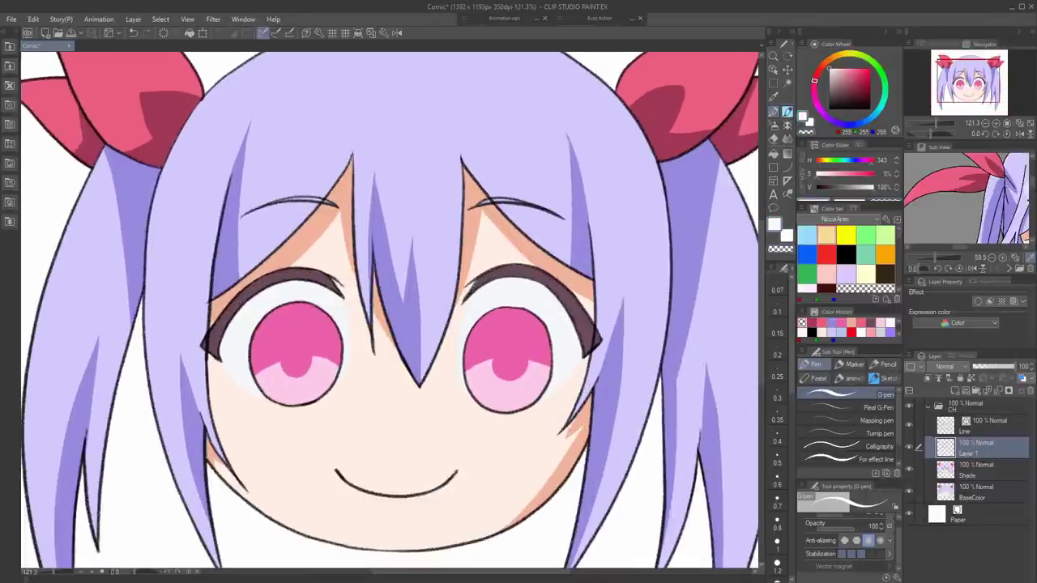
click(503, 325)
drag(523, 284, 518, 316)
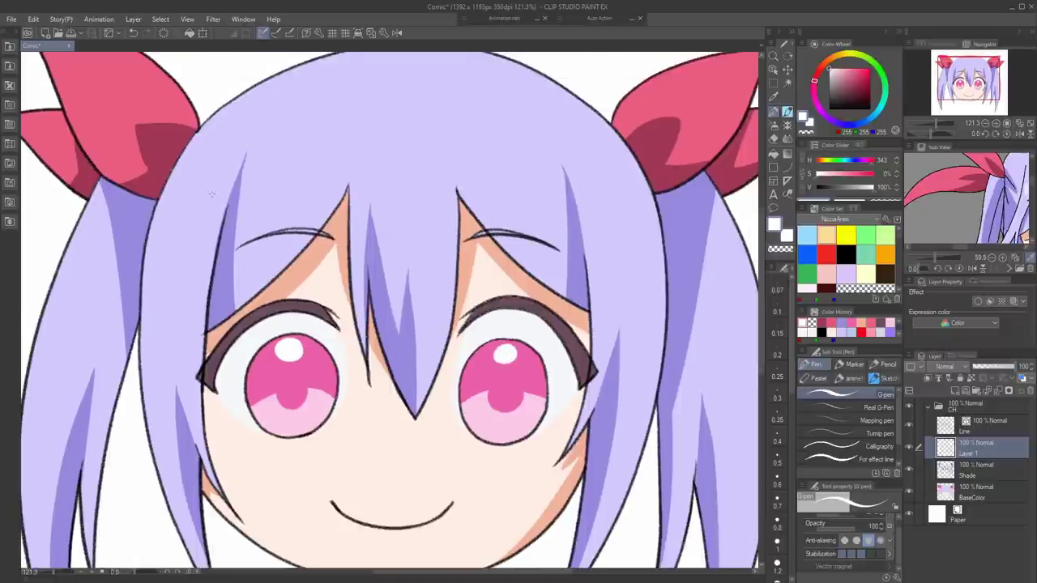
Sample the pale lavender hair highlight colour (H250 S9 V100) from the reference image's colour swatches
drag(927, 174, 1016, 223)
click(957, 194)
drag(936, 177, 933, 164)
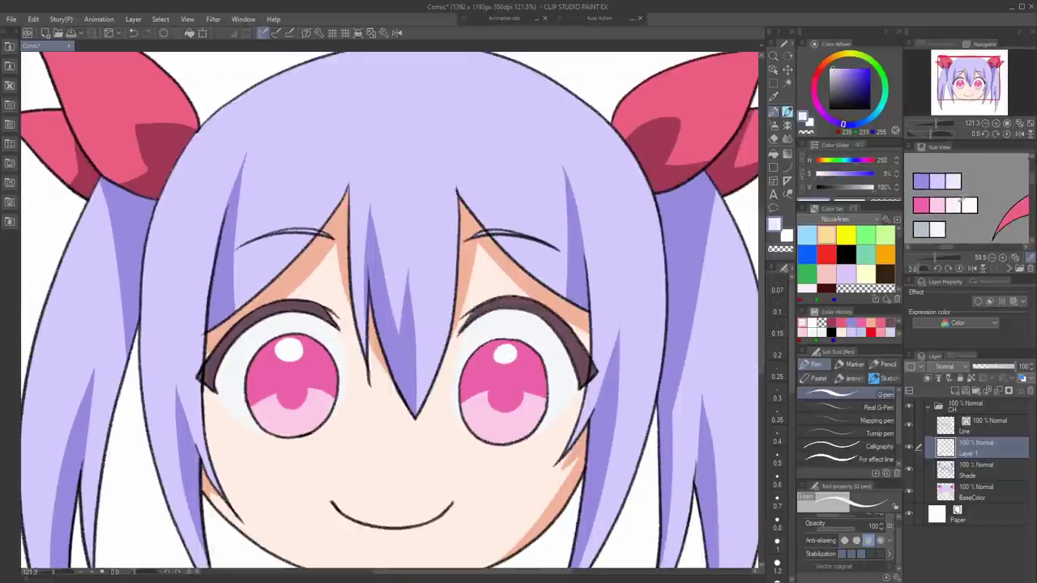
click(956, 202)
mouse_move(955, 201)
mouse_down()
mouse_move(956, 187)
mouse_move(944, 191)
mouse_up()
Paint paired pale lavender oval highlights across the bangs, side locks and twin tails
drag(67, 290, 78, 259)
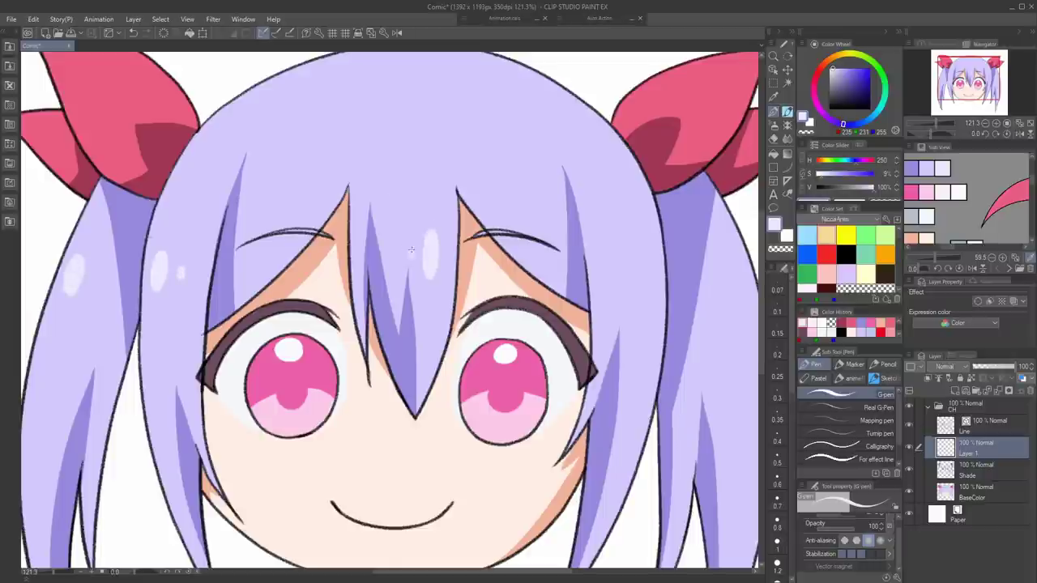
drag(634, 281, 558, 274)
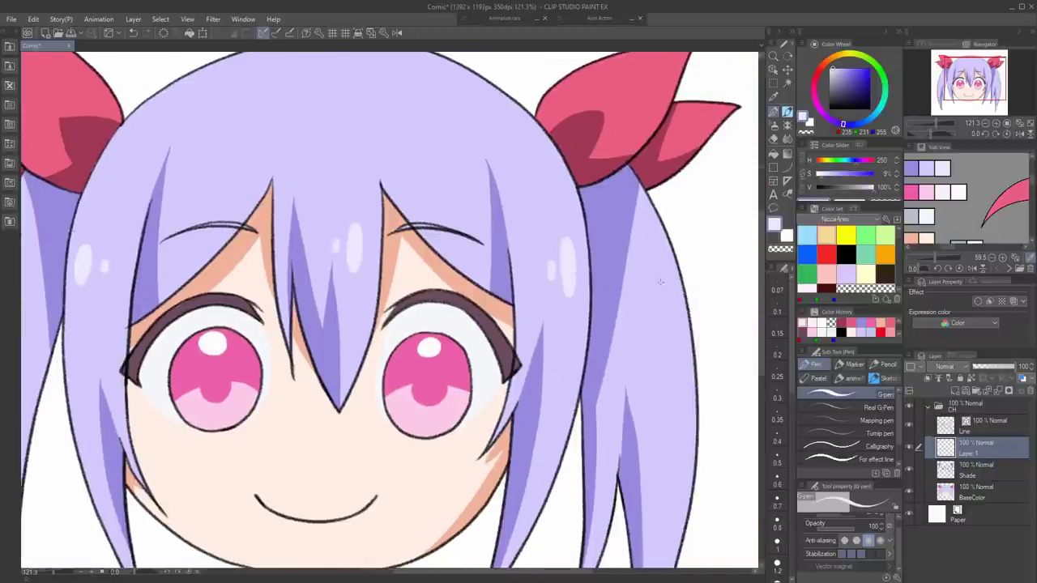
mouse_move(642, 281)
mouse_down()
mouse_move(642, 297)
mouse_move(611, 257)
mouse_up()
scroll(640, 278, down, 4)
scroll(611, 261, up, 2)
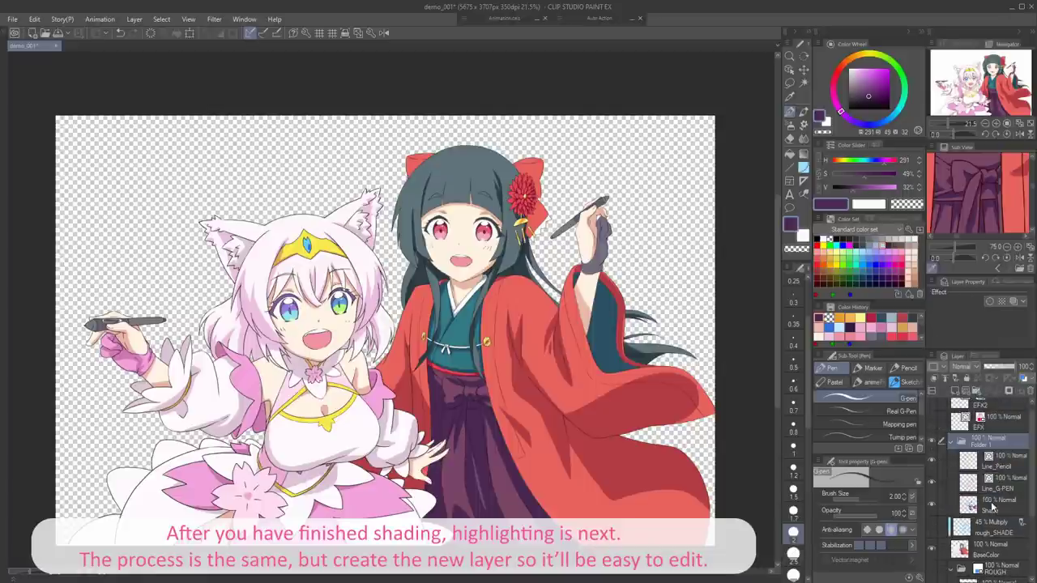
Add a new layer above Shade in demo_001, sample the grey-blue hair highlight (H195 S14 V77) and try an oval highlight on the black hair
click(994, 506)
click(955, 391)
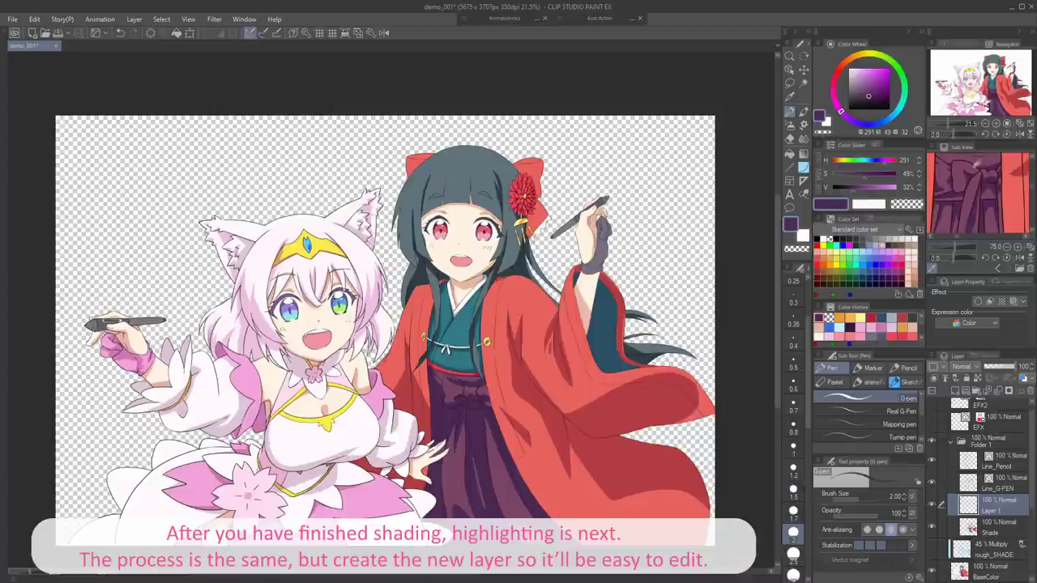
drag(977, 174, 970, 211)
click(944, 188)
drag(402, 197, 417, 241)
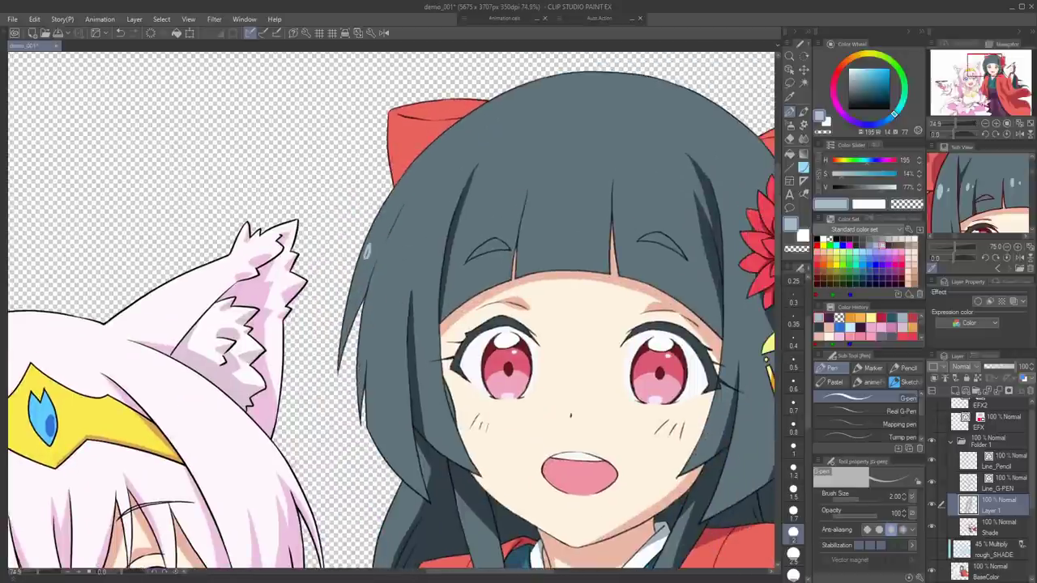
Move the BaseColor layer to directly below the Shade layer
click(996, 531)
key(w)
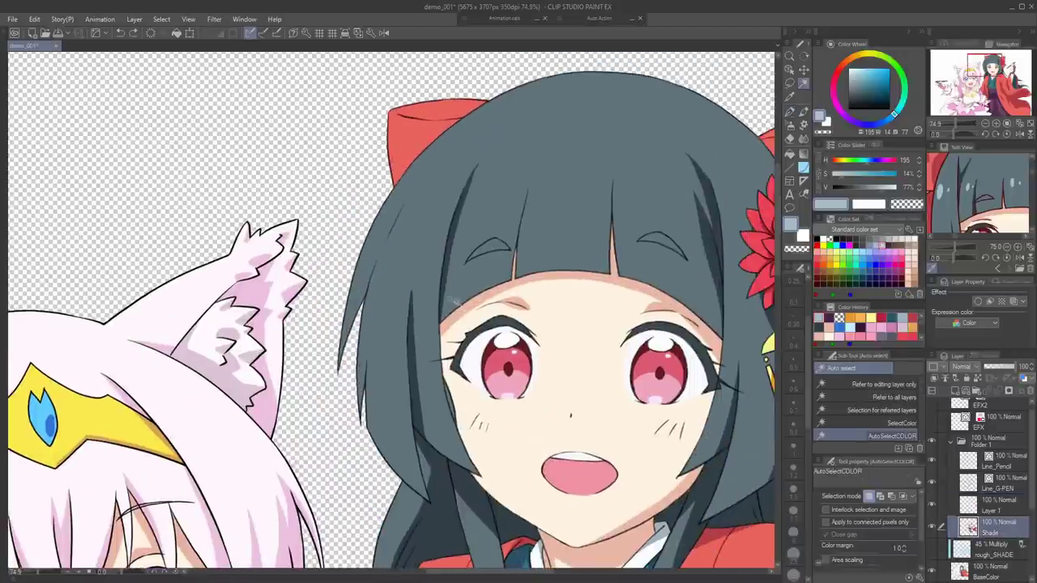
drag(980, 565, 996, 534)
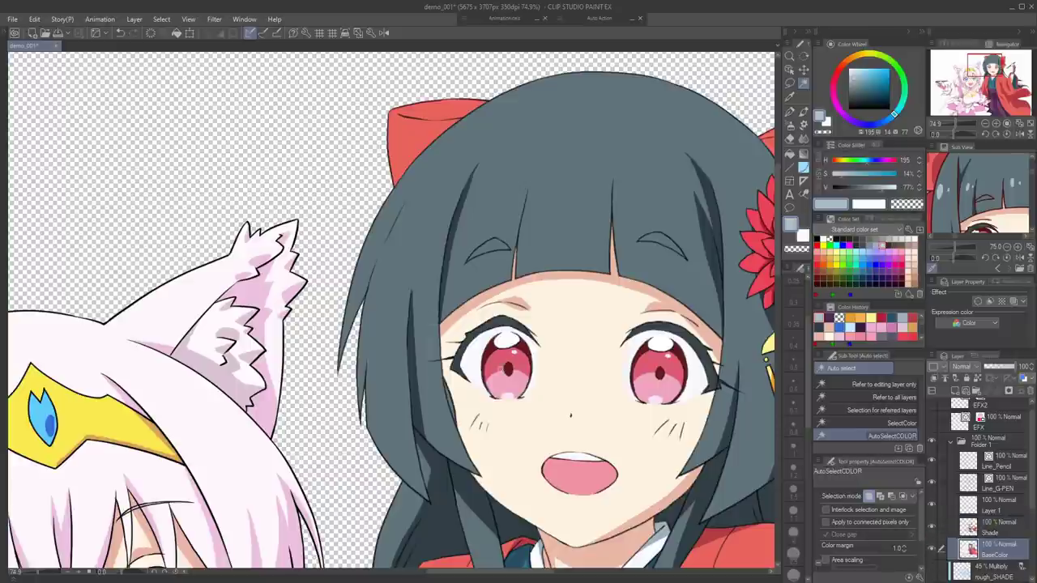
Select the dark hair by its base colour and activate the highlight layer for drawing with the G-pen
click(424, 313)
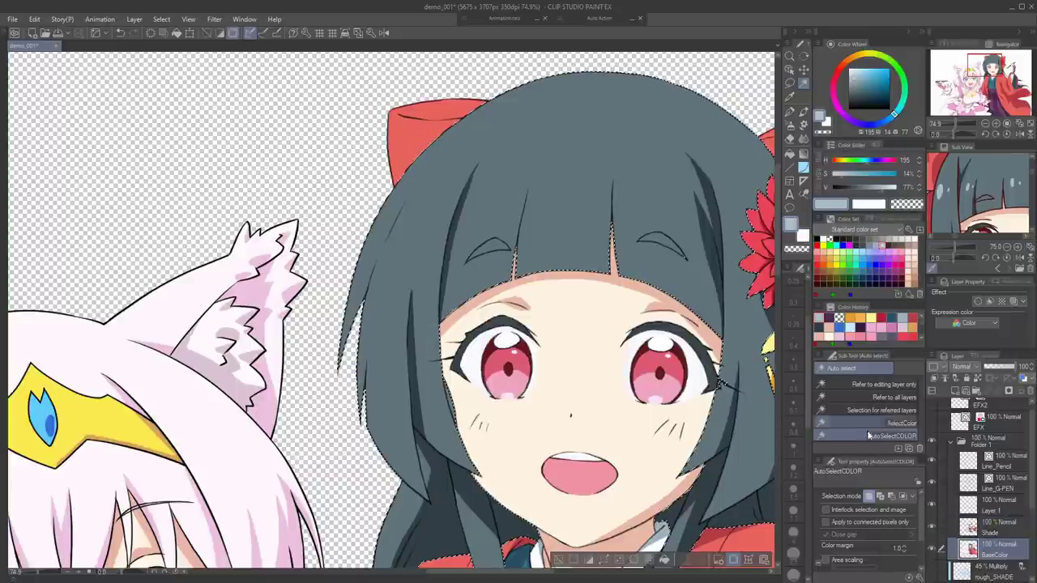
click(1001, 510)
key(p)
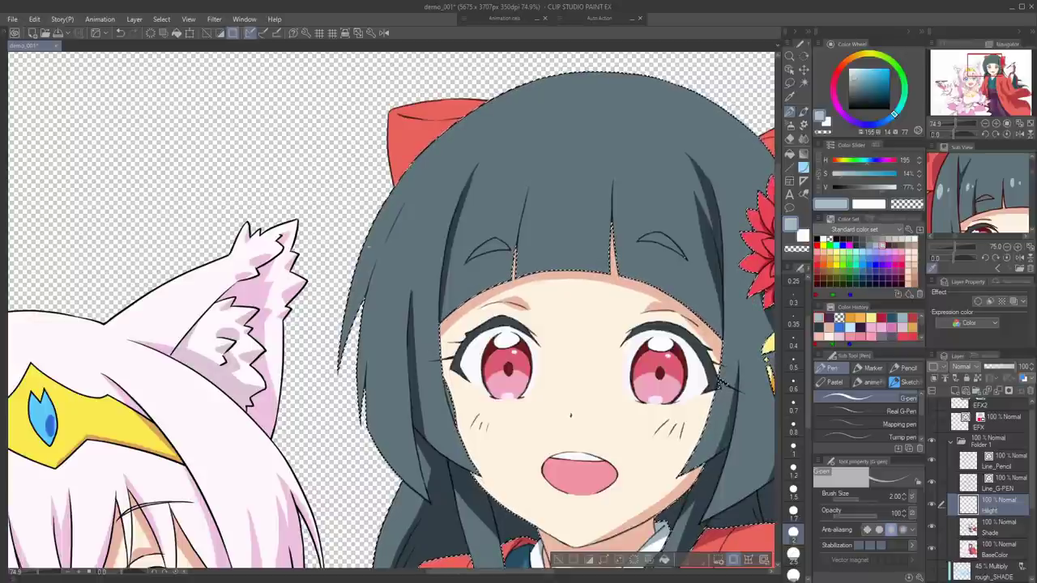
Paint small grey-blue oval highlights across the black-haired girl's side locks and bangs on the highlight layer
drag(390, 248, 392, 256)
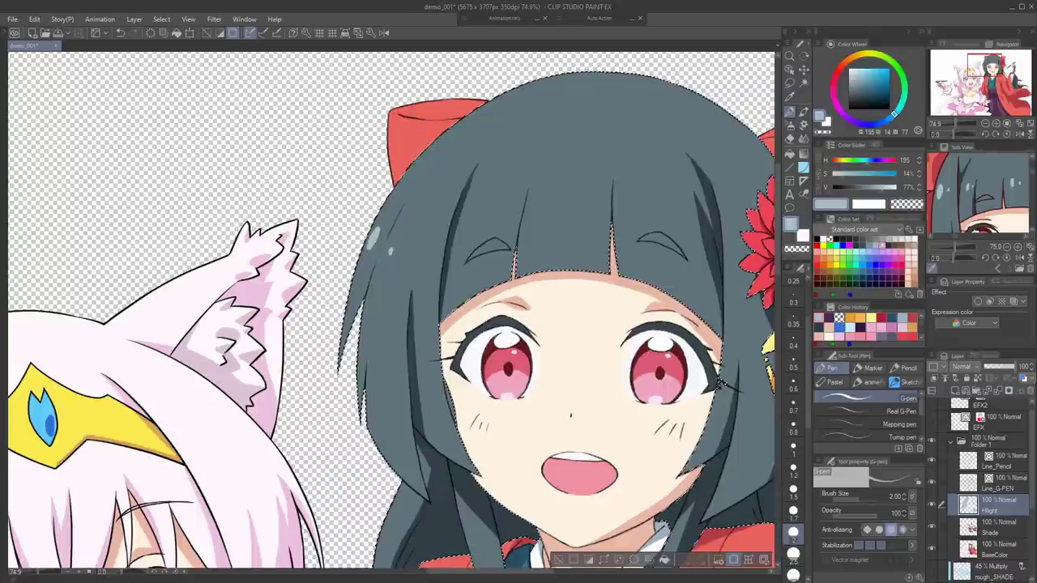
drag(464, 256, 446, 269)
drag(446, 266, 443, 282)
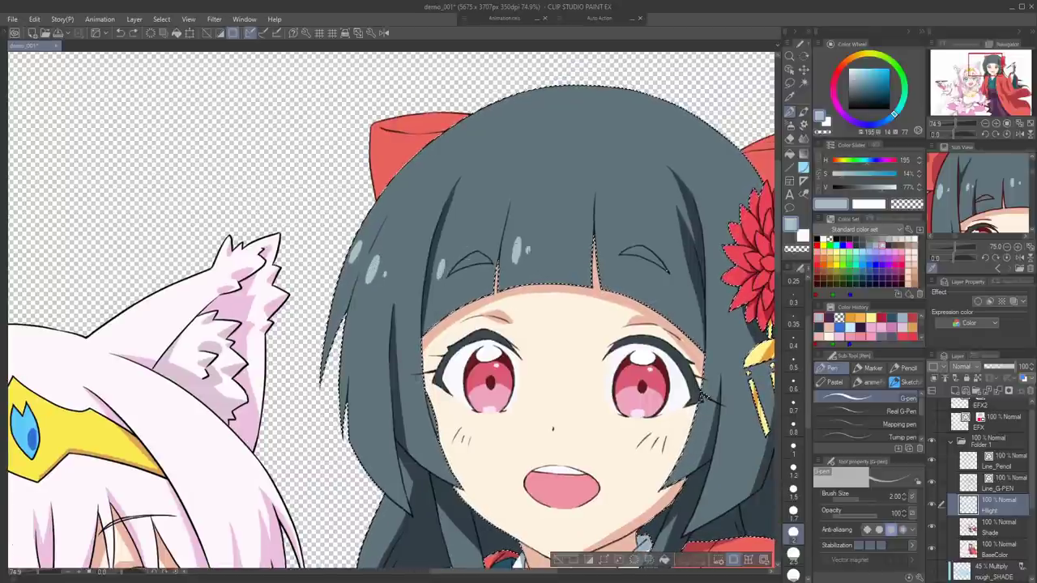
drag(572, 245, 573, 260)
mouse_move(645, 248)
mouse_down()
mouse_move(600, 243)
mouse_move(634, 278)
mouse_up()
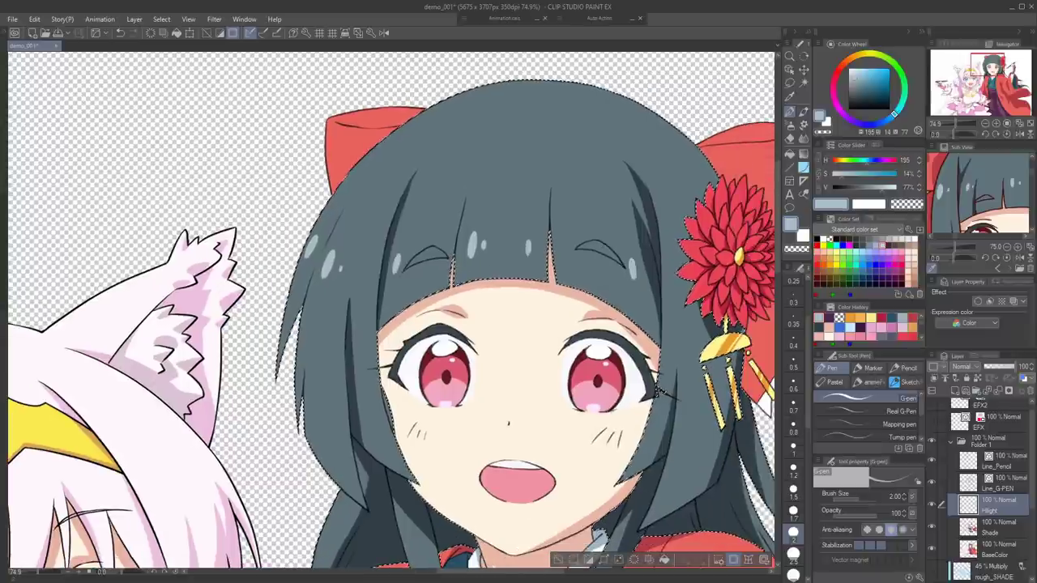
drag(658, 390, 642, 379)
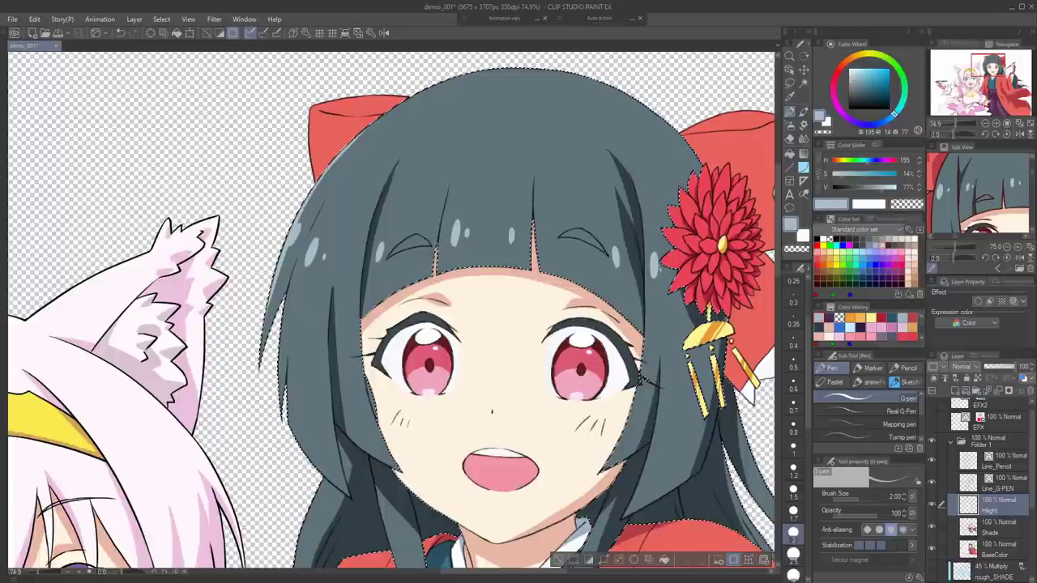
Paint a thin rim highlight along the crown of the black hair and an oval highlight on the long lower lock
mouse_move(443, 74)
mouse_down()
mouse_move(338, 74)
mouse_move(229, 130)
mouse_up()
mouse_move(222, 366)
mouse_down()
mouse_move(240, 222)
mouse_move(319, 136)
mouse_up()
mouse_move(275, 178)
mouse_down()
mouse_move(355, 119)
mouse_move(578, 267)
mouse_up()
mouse_move(373, 541)
mouse_down()
mouse_move(384, 376)
mouse_move(387, 439)
mouse_up()
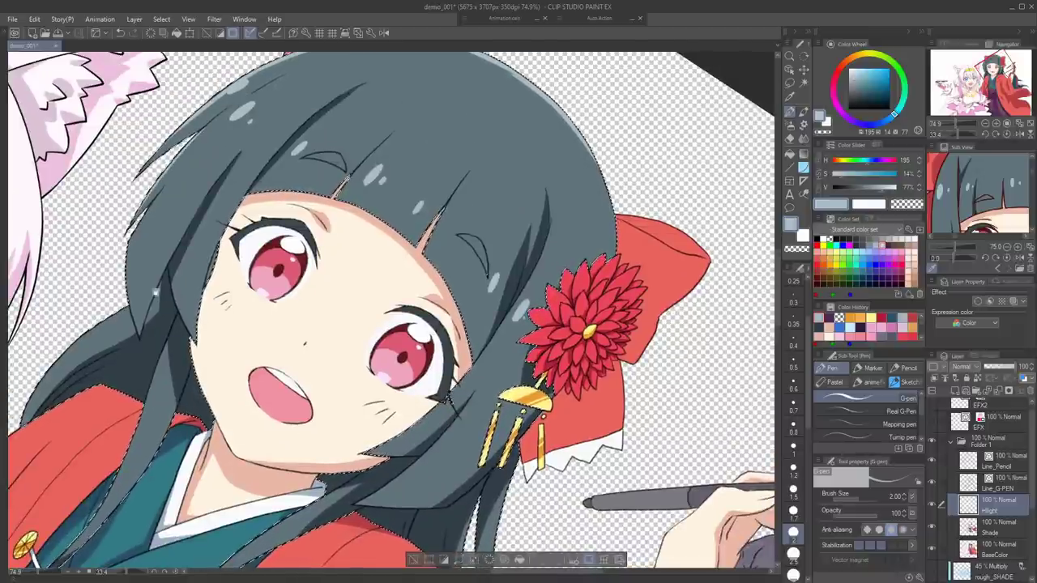
drag(149, 418, 146, 436)
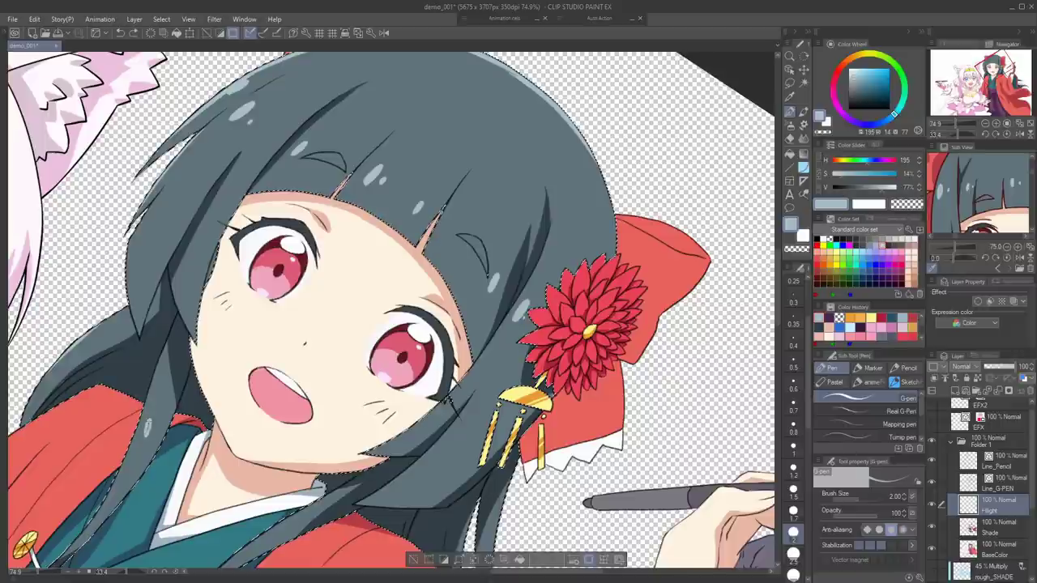
drag(389, 340, 397, 297)
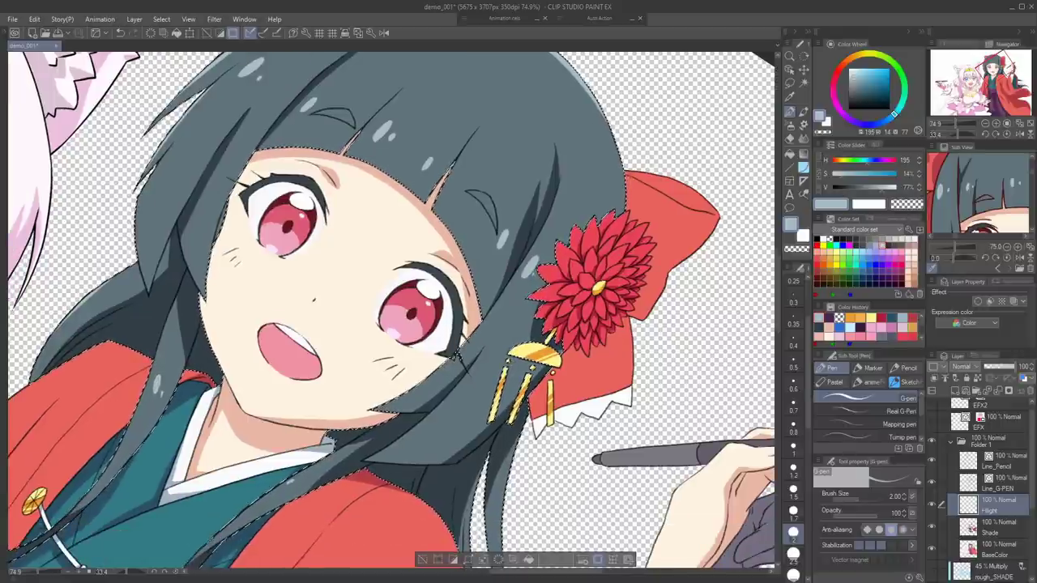
key(ctrl+@)
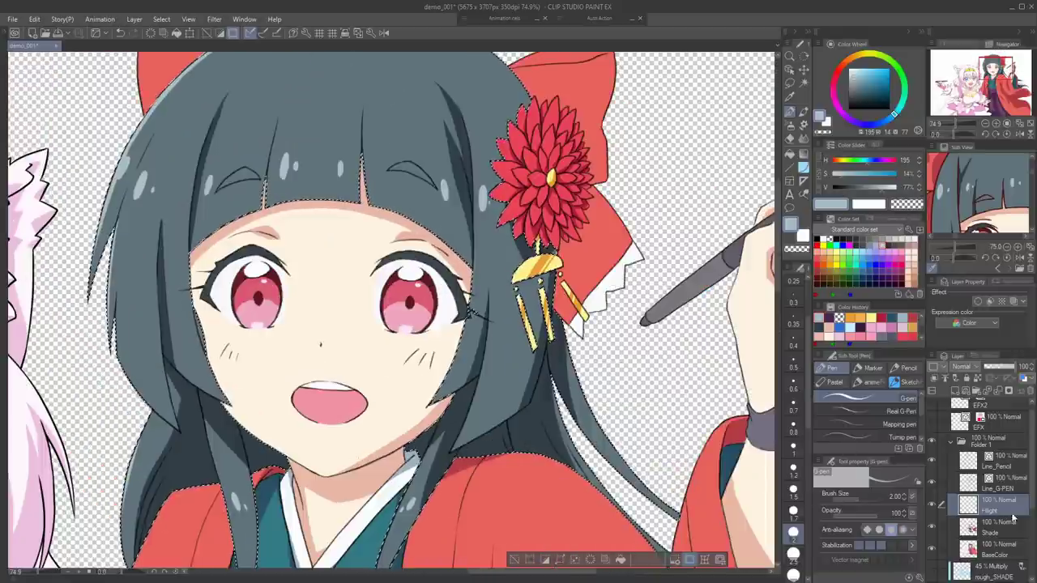
Sample the dark hair shadow colour (H199 S28 V27) from the Shade layer and return to the highlight layer with the G-pen
click(1007, 528)
key(g)
alt+click(207, 327)
click(1001, 505)
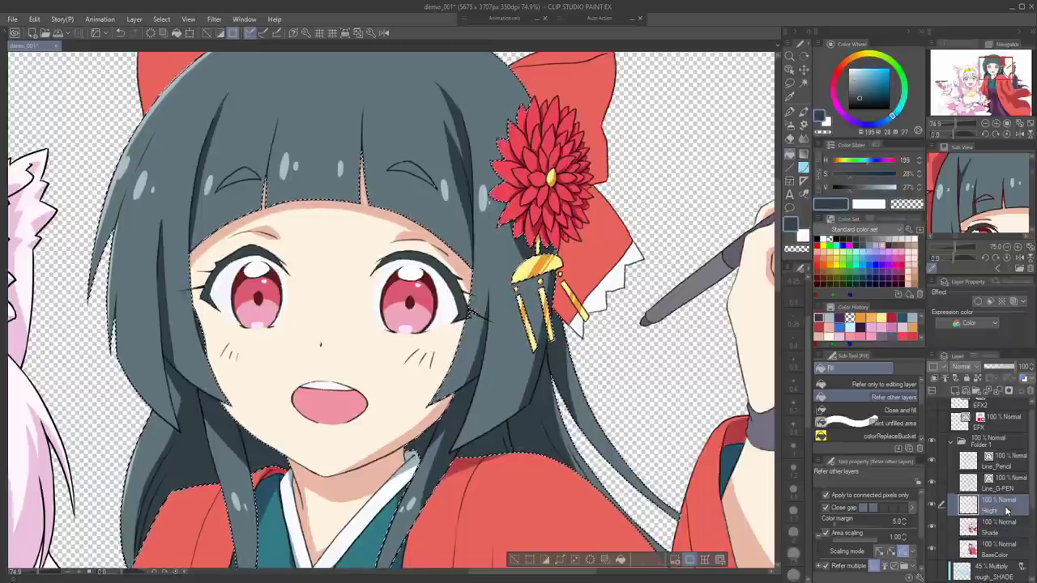
key(p)
Set the drawing colour to pale yellow (H55 S14 V100) and try highlight strokes on the gold hair ornament
mouse_move(502, 333)
mouse_down()
mouse_move(560, 249)
mouse_move(528, 206)
mouse_move(398, 359)
mouse_up()
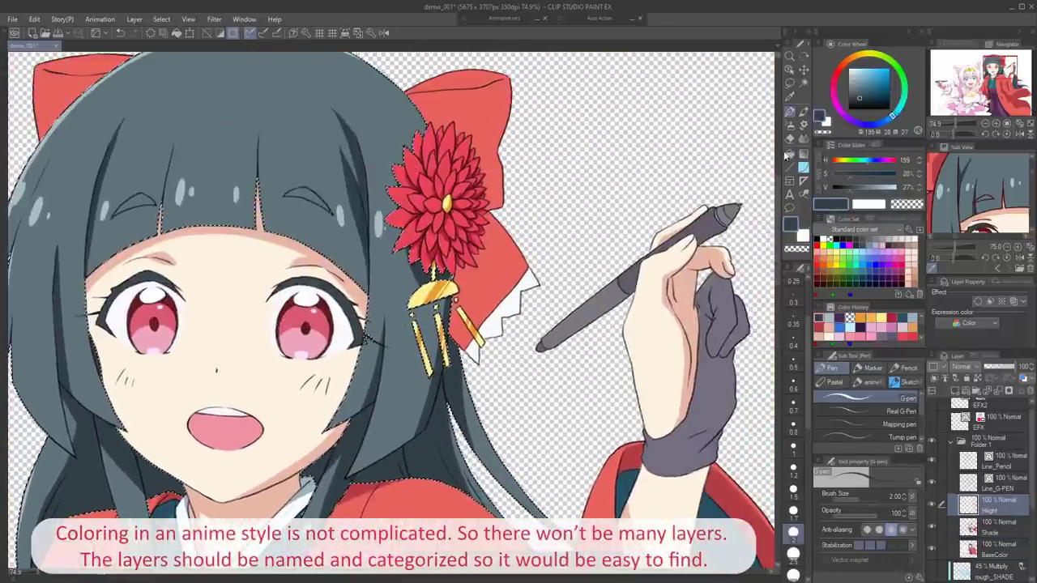
click(865, 54)
click(860, 70)
drag(859, 67, 854, 69)
drag(387, 347, 388, 382)
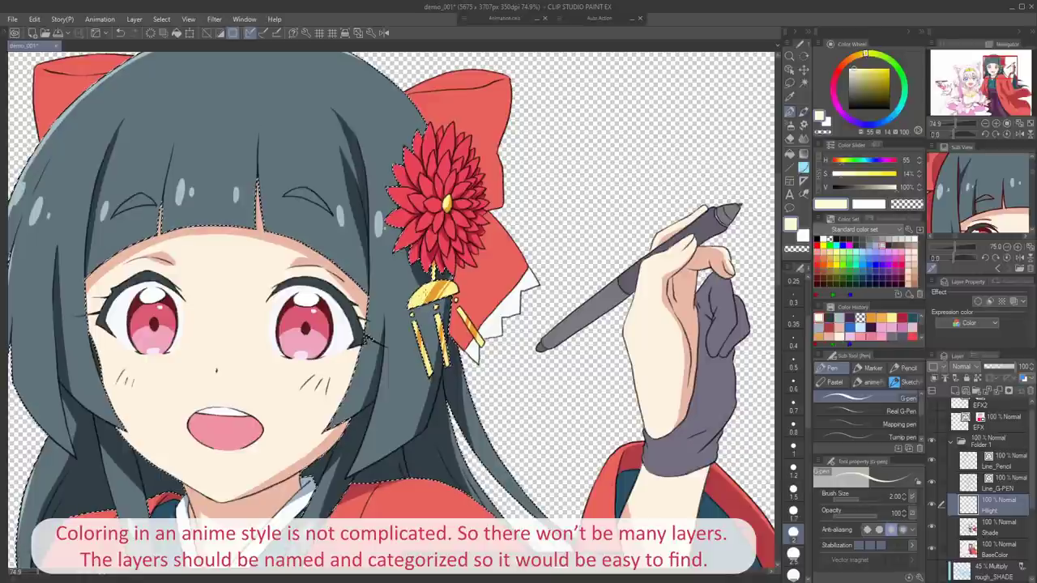
key(ctrl+z)
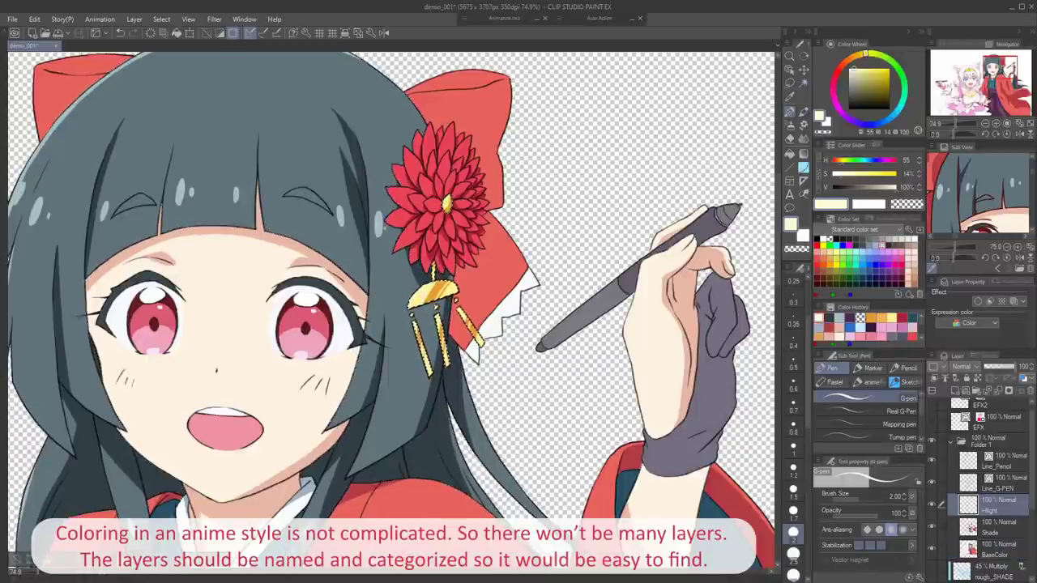
Select the pink-gloved hand's stylus barrel by its base colour and pick grey-violet (H247 S15 V38) for shading on the Shade layer
drag(324, 405, 446, 155)
drag(567, 146, 247, 430)
click(995, 551)
key(w)
click(372, 384)
click(995, 528)
key(p)
alt+click(494, 285)
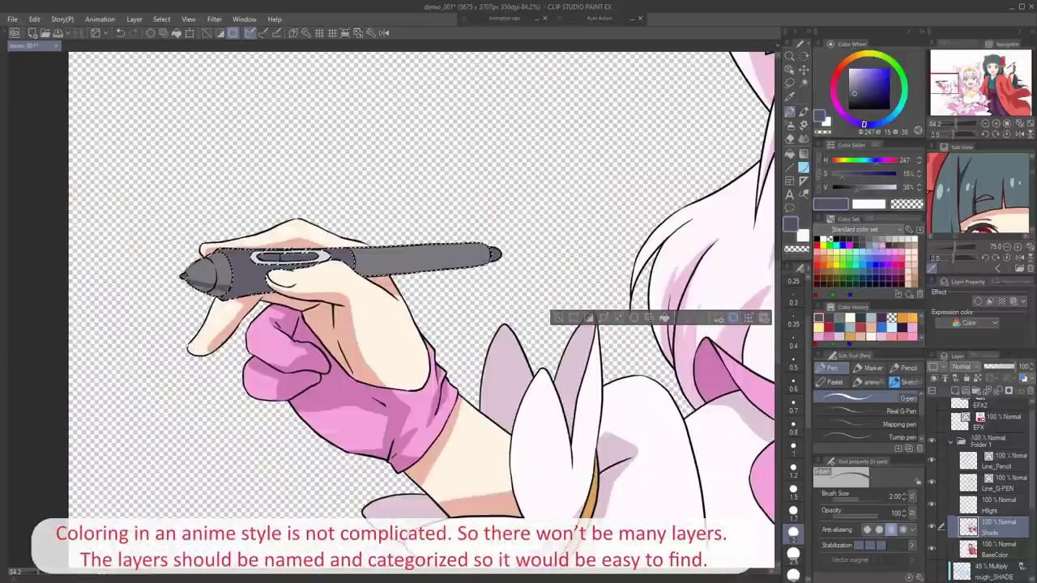
drag(364, 288, 257, 302)
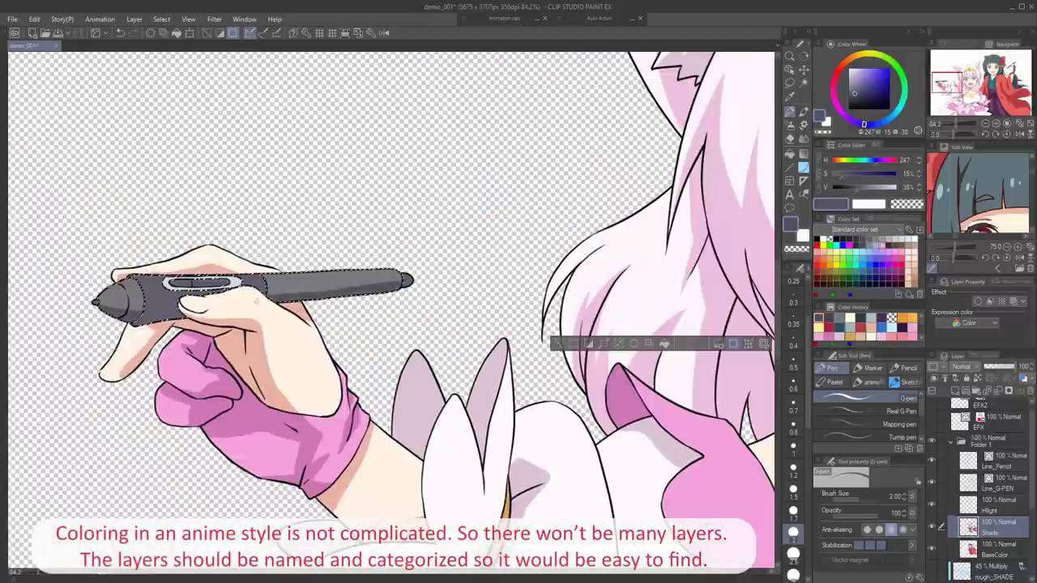
Select the stylus's darker grip by its base colour and shade it on the Shade layer in dark violet-grey (H266 S14 V28)
click(995, 550)
key(w)
click(158, 304)
click(995, 528)
key(p)
alt+click(154, 312)
key(g)
key(p)
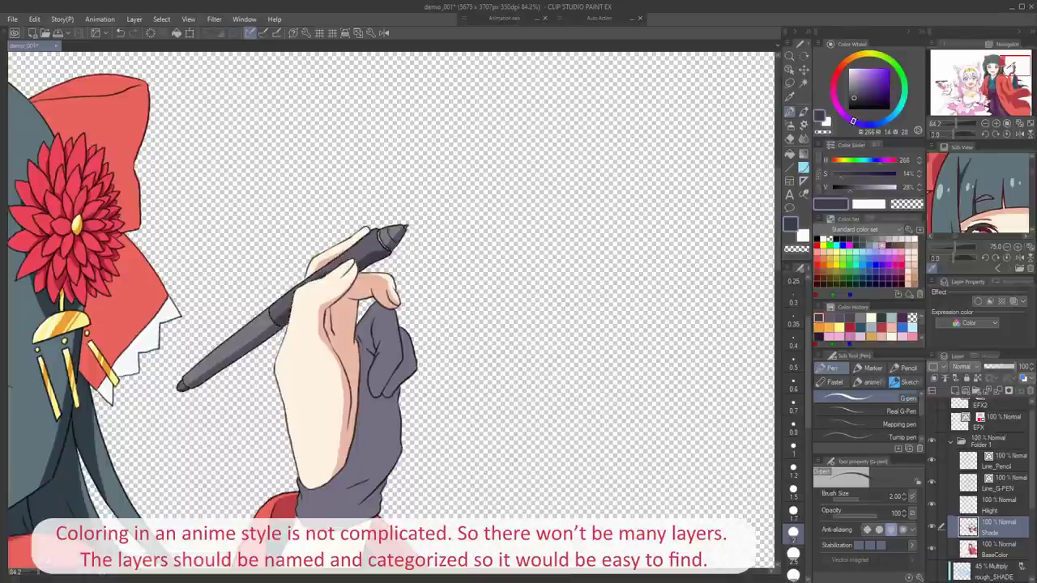
Select the dark glove by its base colour, move rough_SHADE directly below Shade and make Shade active
click(994, 550)
key(w)
click(376, 421)
drag(990, 212, 956, 171)
click(995, 530)
drag(995, 572, 988, 533)
click(991, 529)
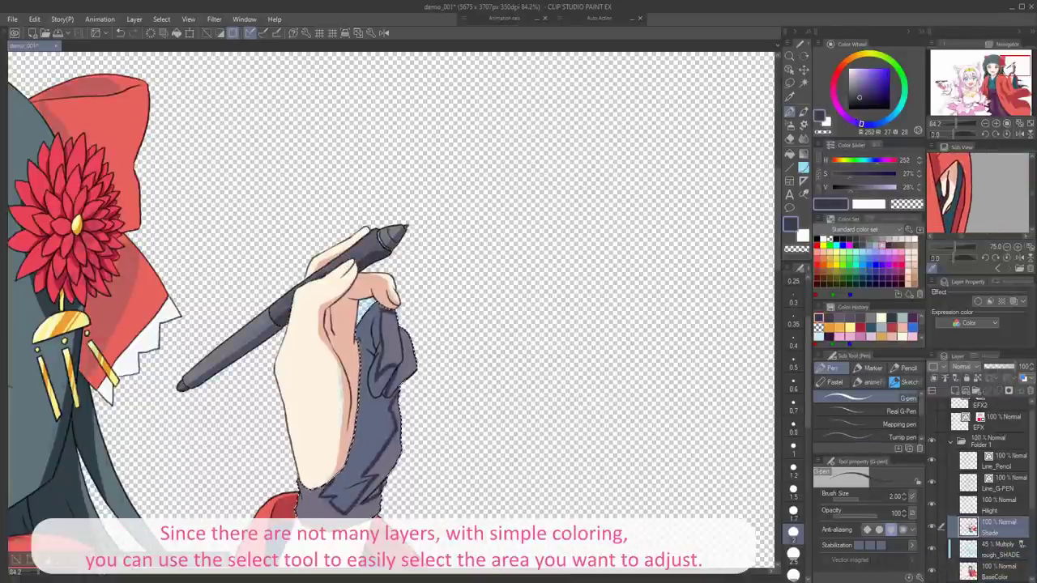
Fill the outlined shadow areas of the dark glove with dark violet (H252 S27 V29) and clear the selection
key(g)
click(374, 417)
key(p)
key(g)
key(p)
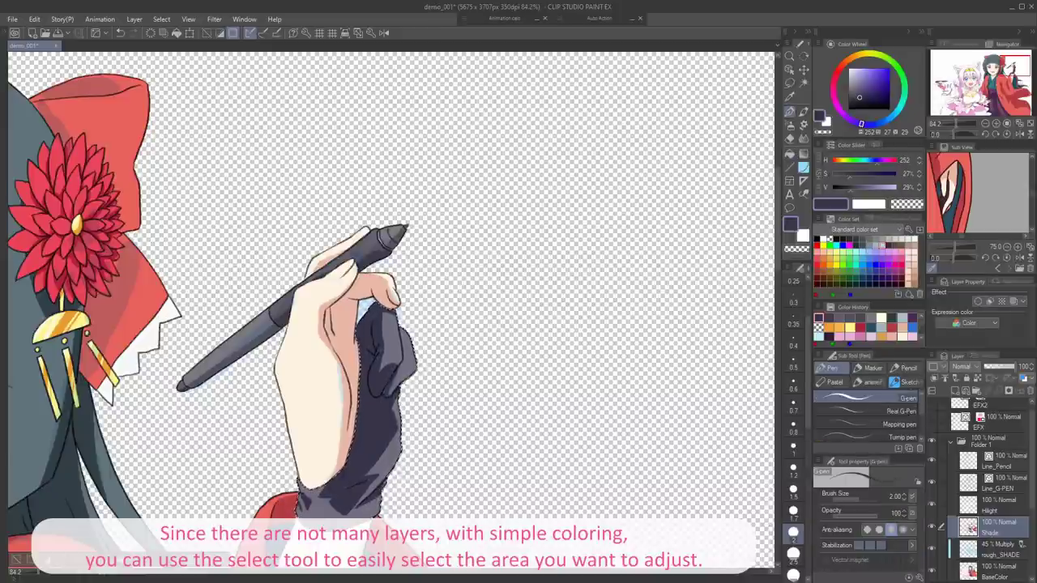
scroll(438, 384, down, 3)
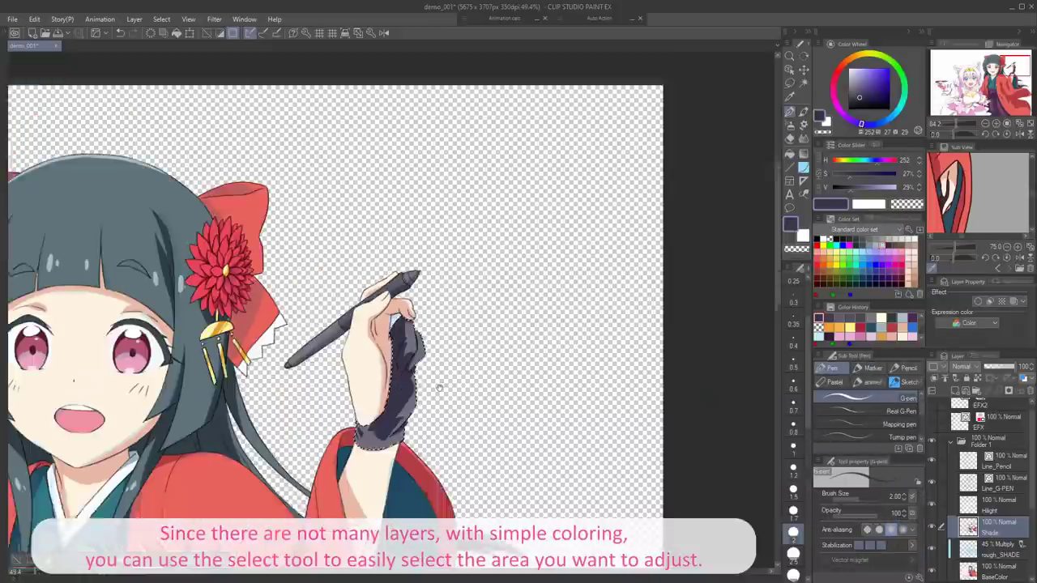
drag(440, 387, 449, 317)
key(ctrl+d)
Recolour the dark glove's shadows with the ColorFill tool to a lighter violet (H252 S26 V37)
key(g)
scroll(891, 413, down, 5)
click(914, 436)
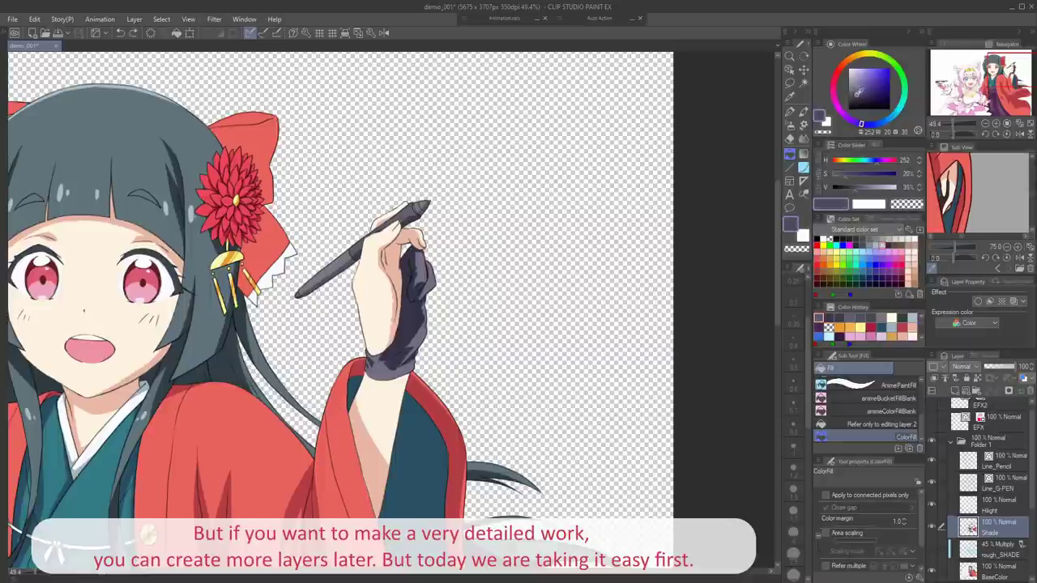
click(413, 324)
scroll(541, 378, down, 1)
scroll(497, 384, down, 3)
scroll(504, 235, up, 10)
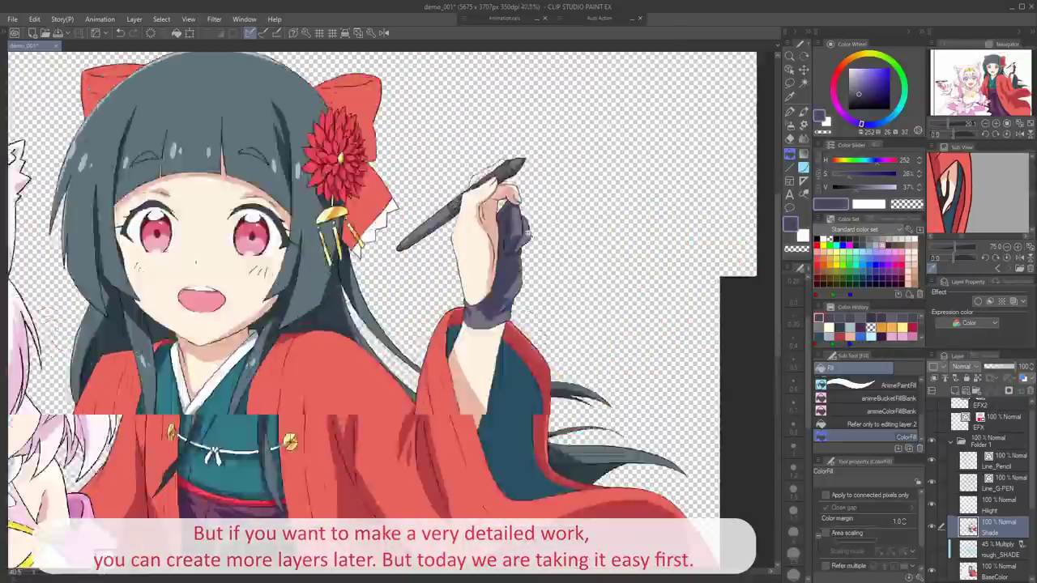
Set the G-pen colour to a blue-grey (H217) for the stylus and activate the highlight layer
key(p)
click(864, 90)
click(882, 121)
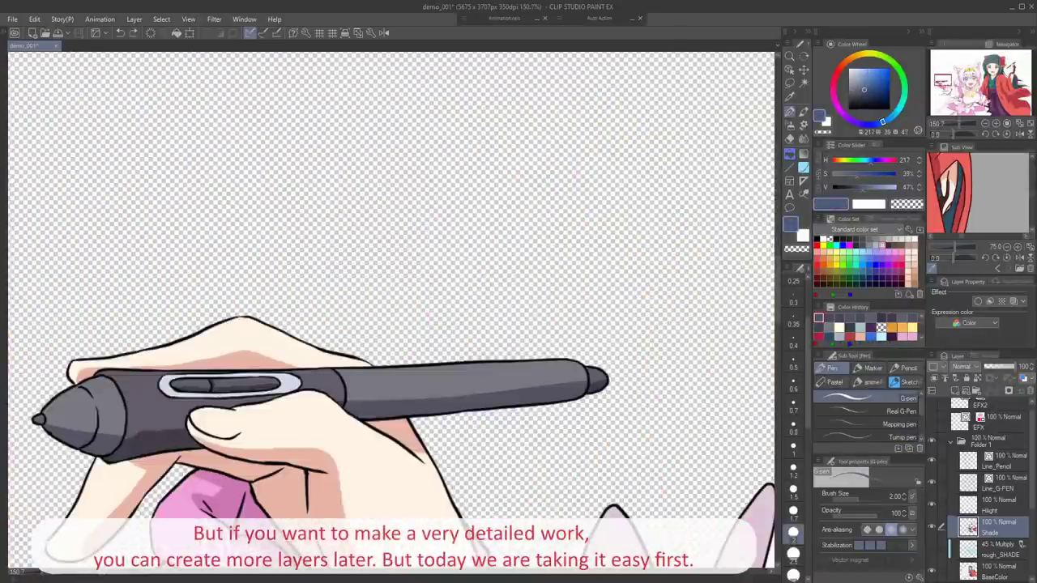
click(996, 504)
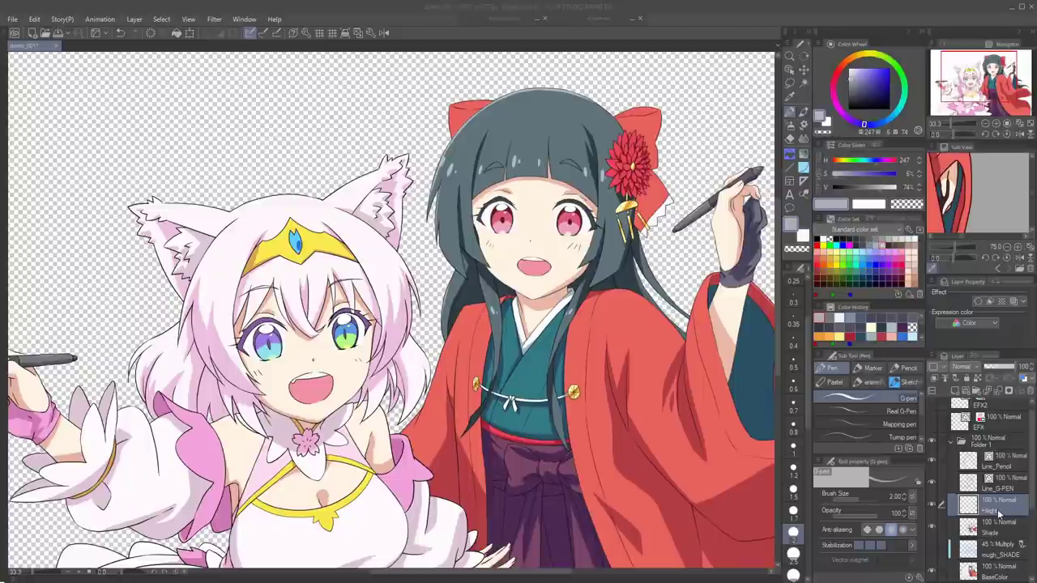
Create a pinkAirbrush layer above Hlight, select the dark-haired girl's skin by its base colour and make the new layer active
key(ctrl+shift+n)
scroll(996, 502, down, 2)
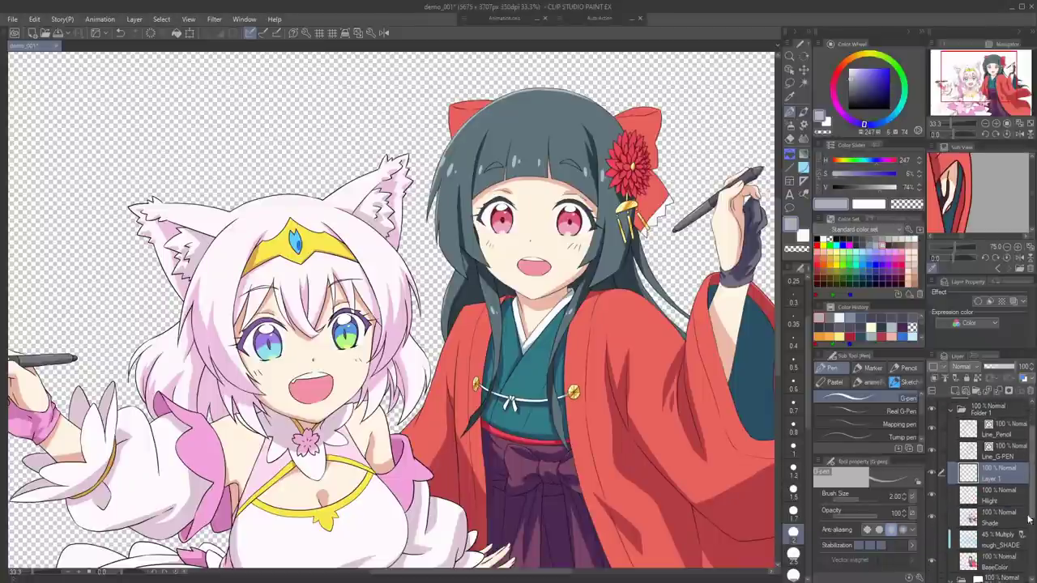
click(1000, 561)
key(w)
click(540, 293)
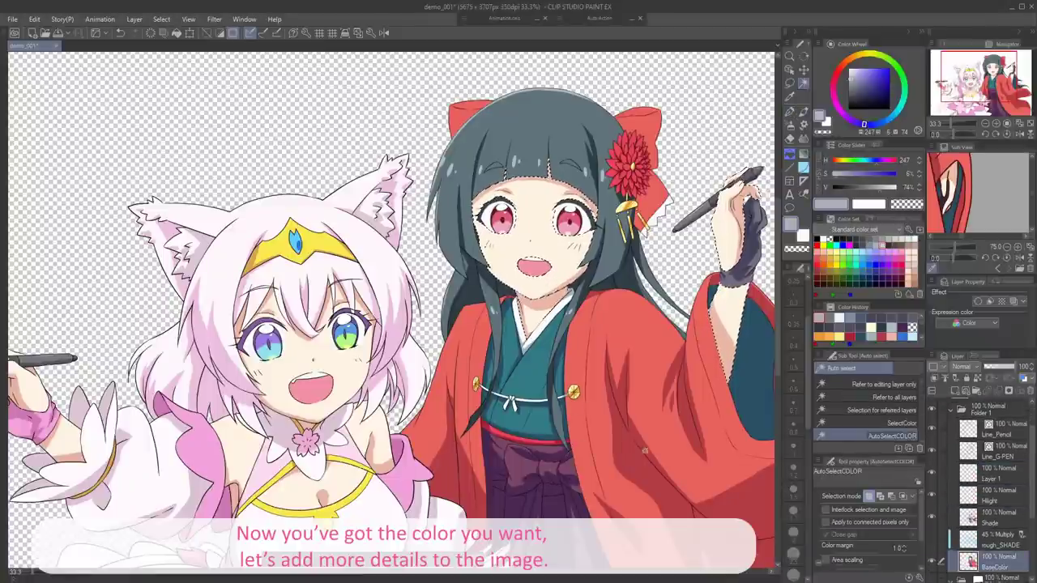
click(994, 477)
Blush both of the dark-haired girl's cheeks with the soft airbrush in pink (H351 S40 V100) and clear the selection
key(b)
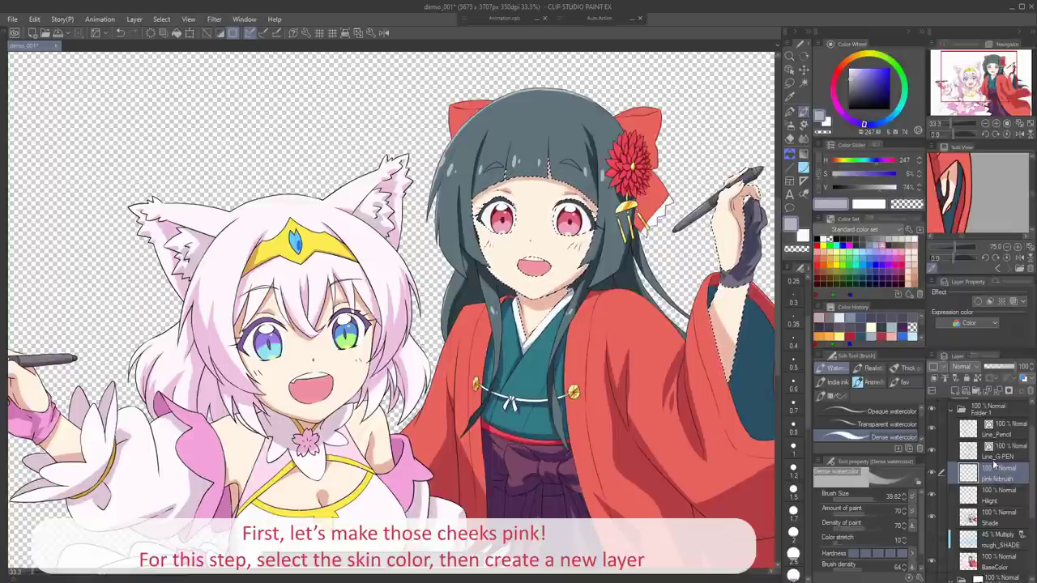
key(b)
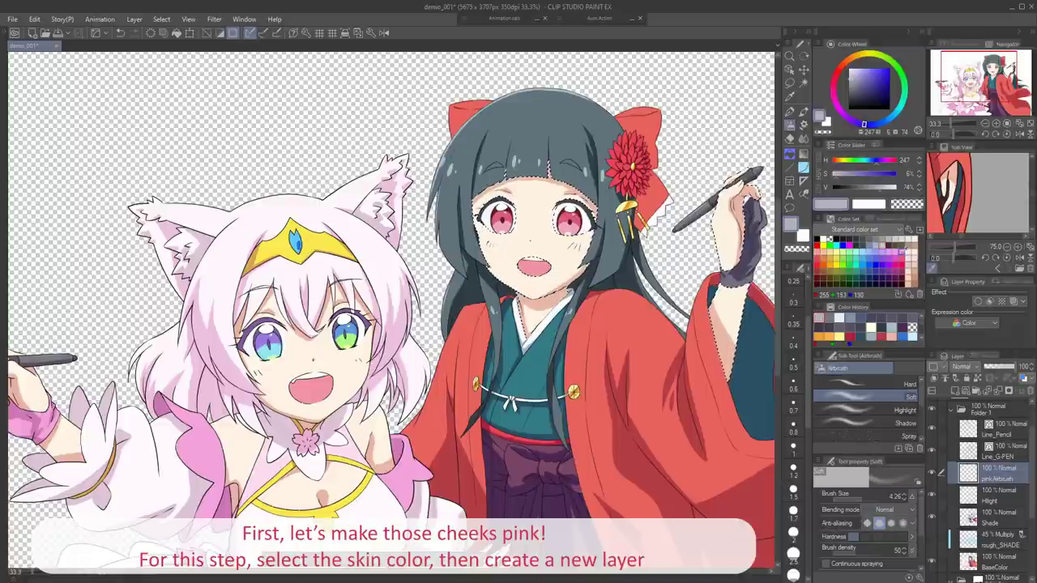
click(903, 251)
scroll(562, 219, up, 3)
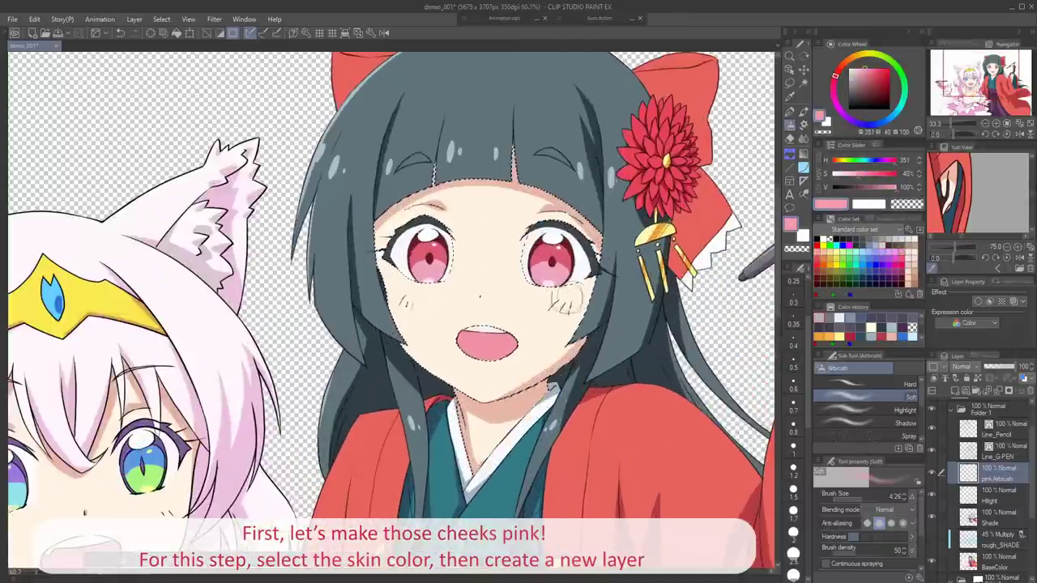
drag(552, 306, 561, 304)
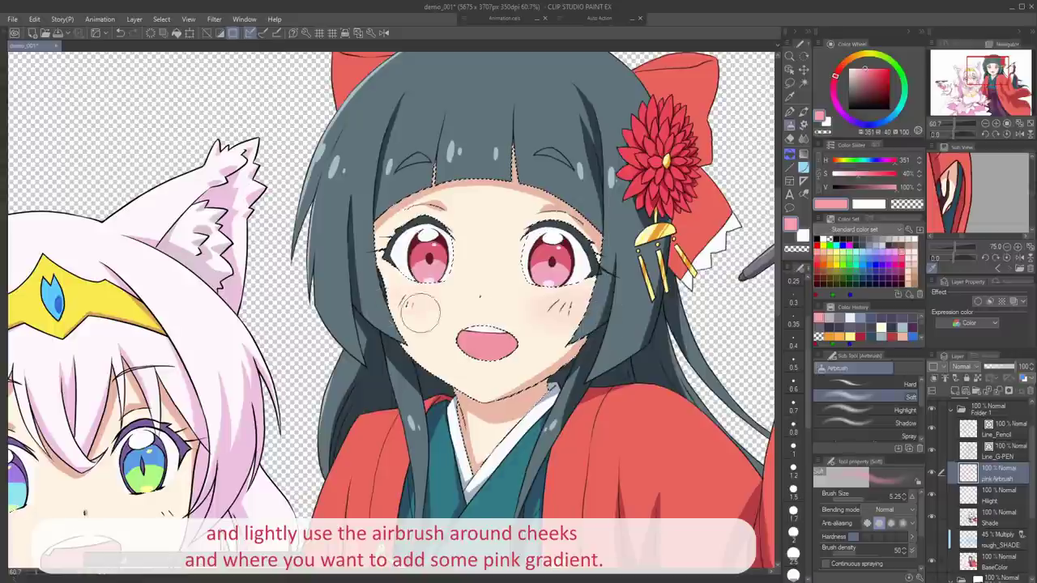
drag(419, 313, 406, 309)
key(ctrl+d)
Select the cat-eared girl's skin by its base colour on BaseColor and ready the airbrush on the pinkAirbrush layer
scroll(453, 308, down, 3)
click(998, 567)
key(w)
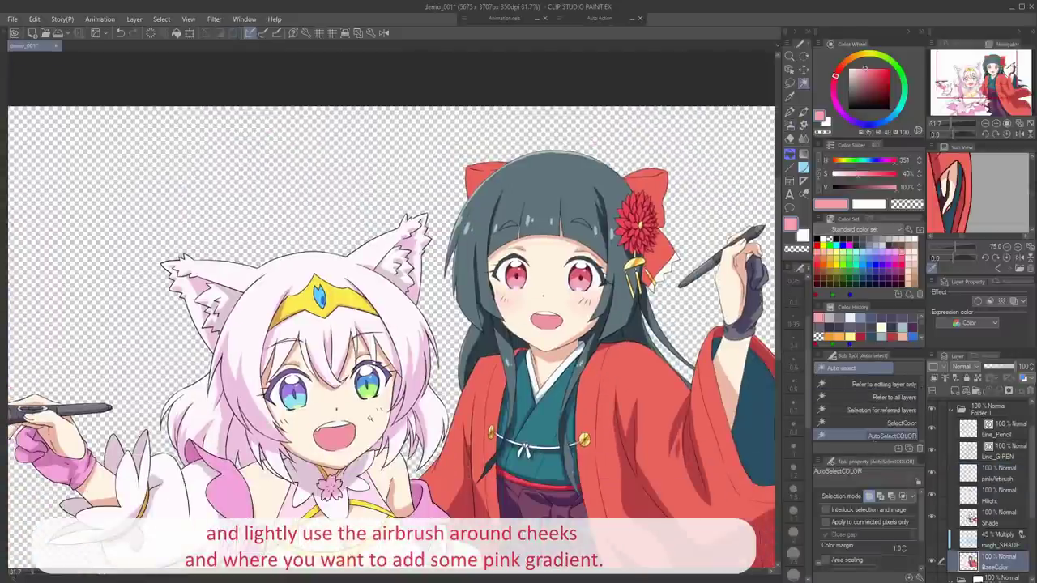
click(365, 417)
click(999, 491)
click(999, 476)
key(b)
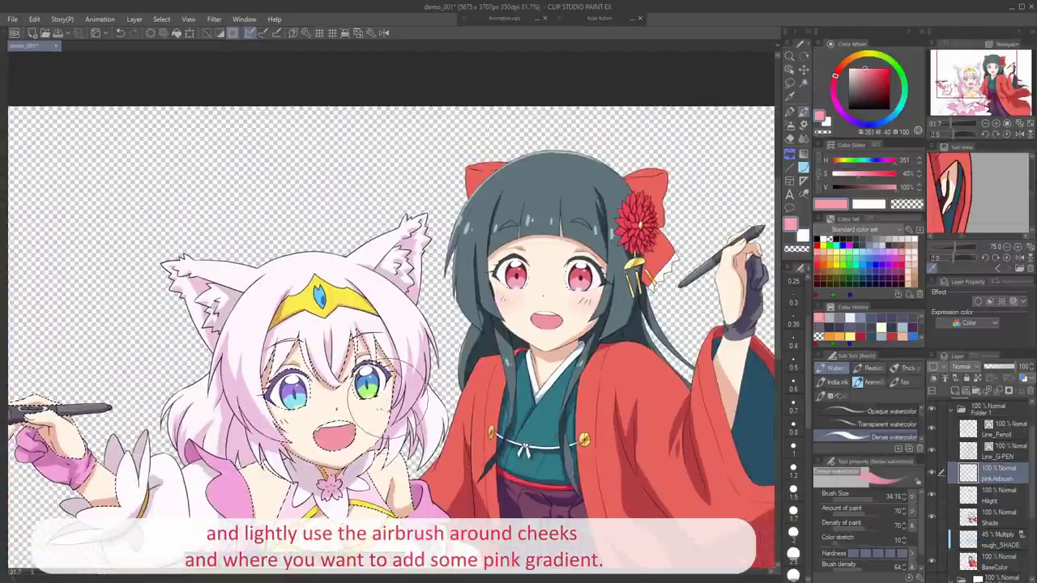
key(b)
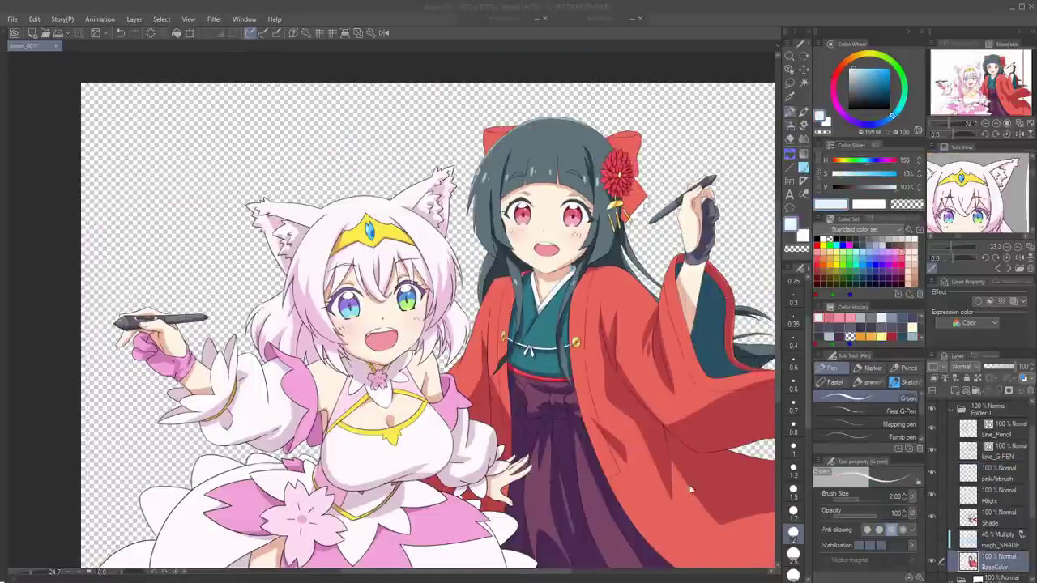
Select everything painted on BaseColor and add a Gradient layer above pinkAirbrush with Soft light blending
ctrl+click(969, 561)
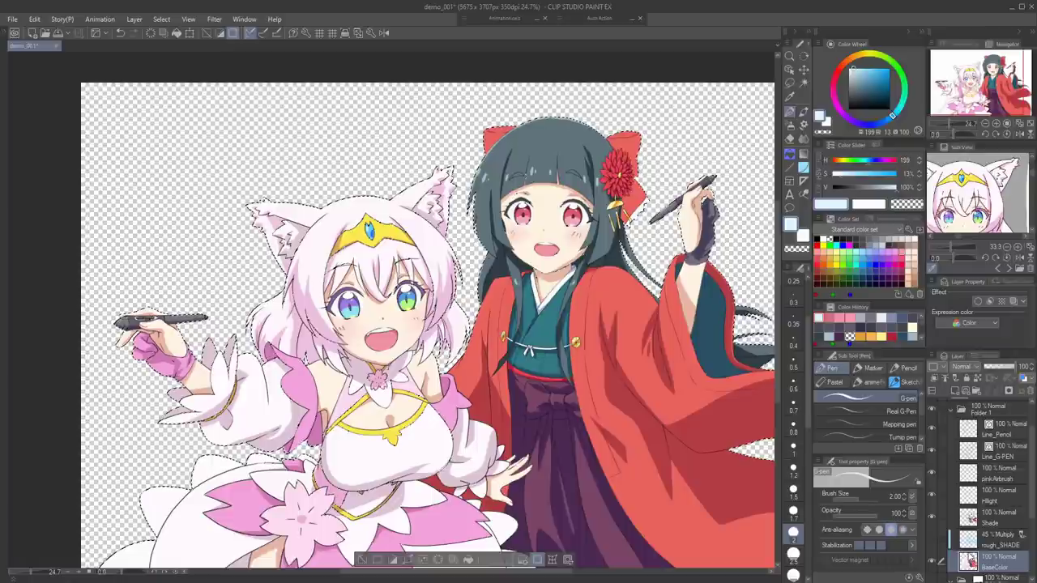
click(1003, 478)
click(956, 391)
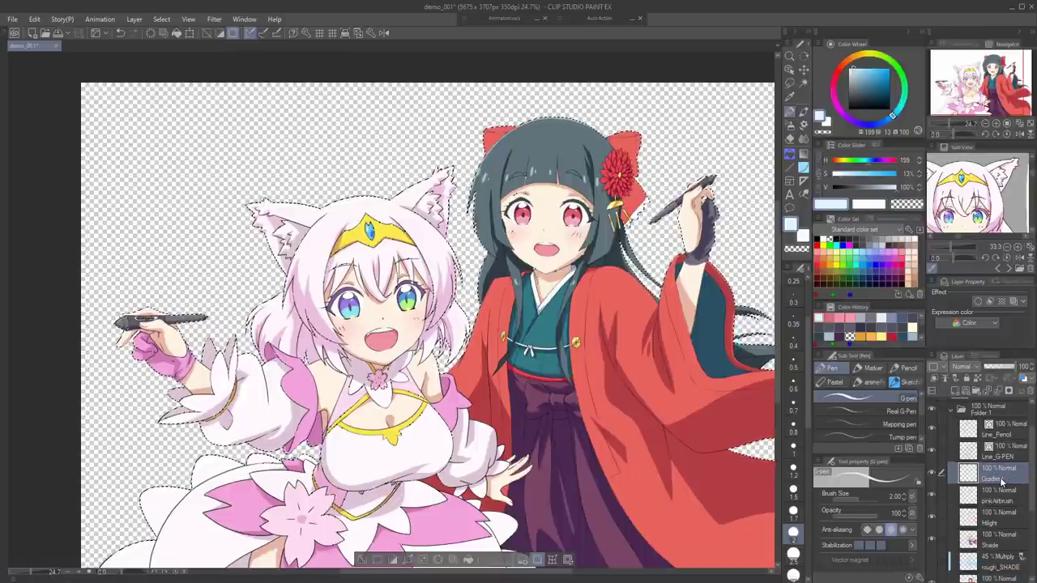
click(962, 366)
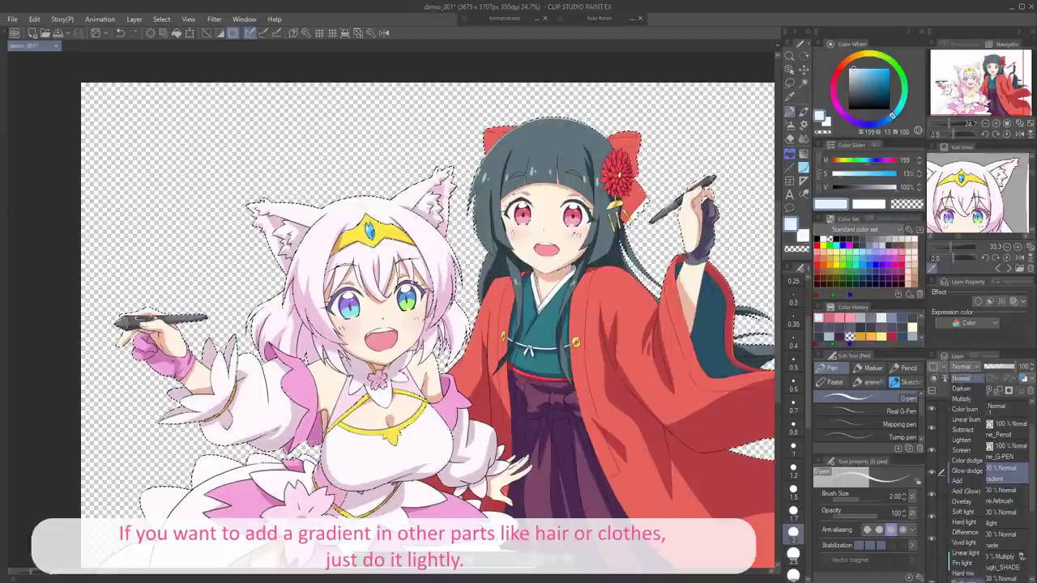
click(971, 514)
Darken parts of the dress, the red robe's sleeve and the hakama with the soft airbrush in dark grey (V28 and V16)
click(790, 125)
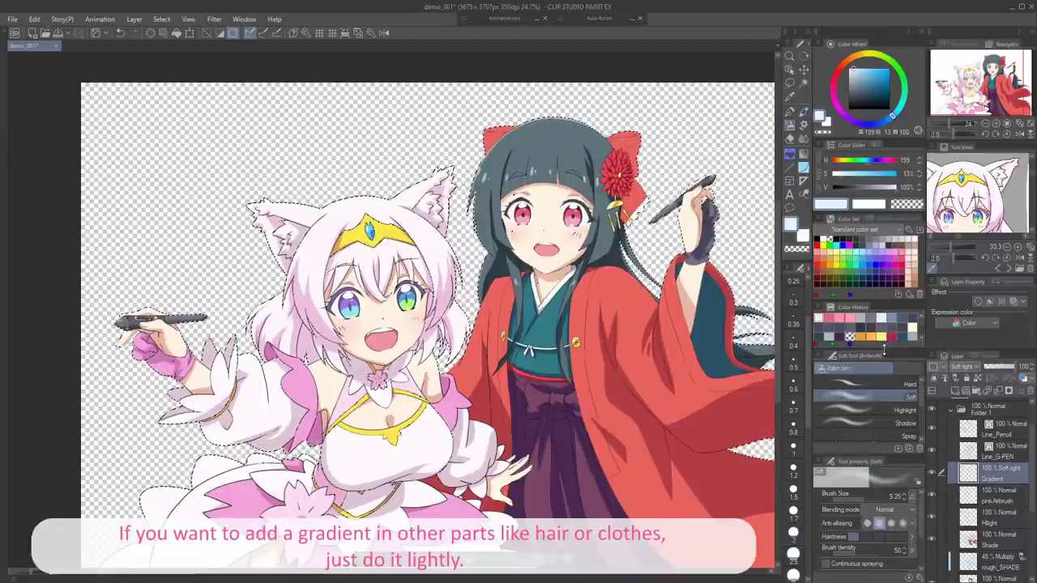
click(851, 91)
drag(849, 97, 848, 98)
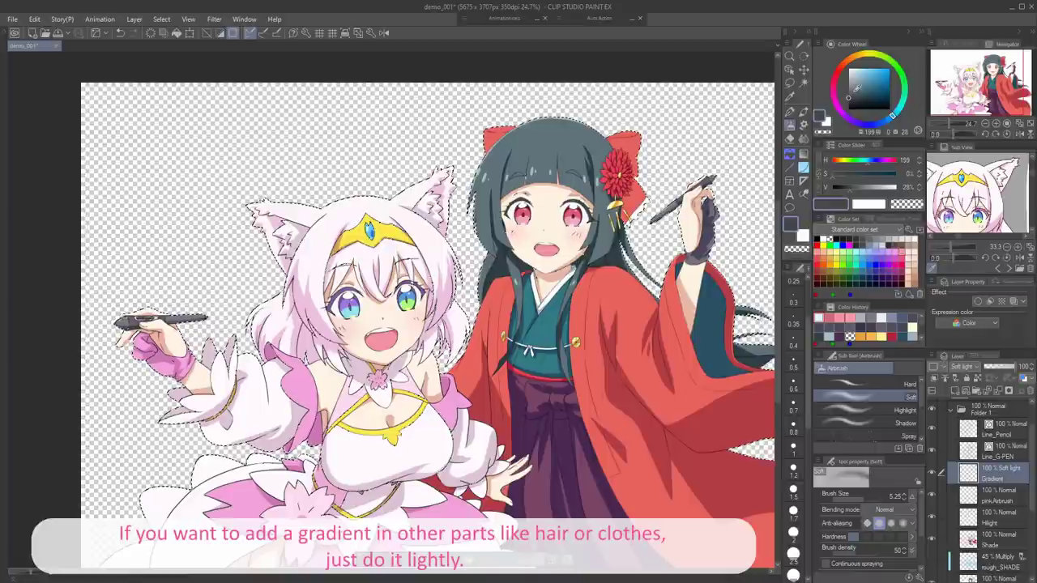
drag(291, 425, 373, 407)
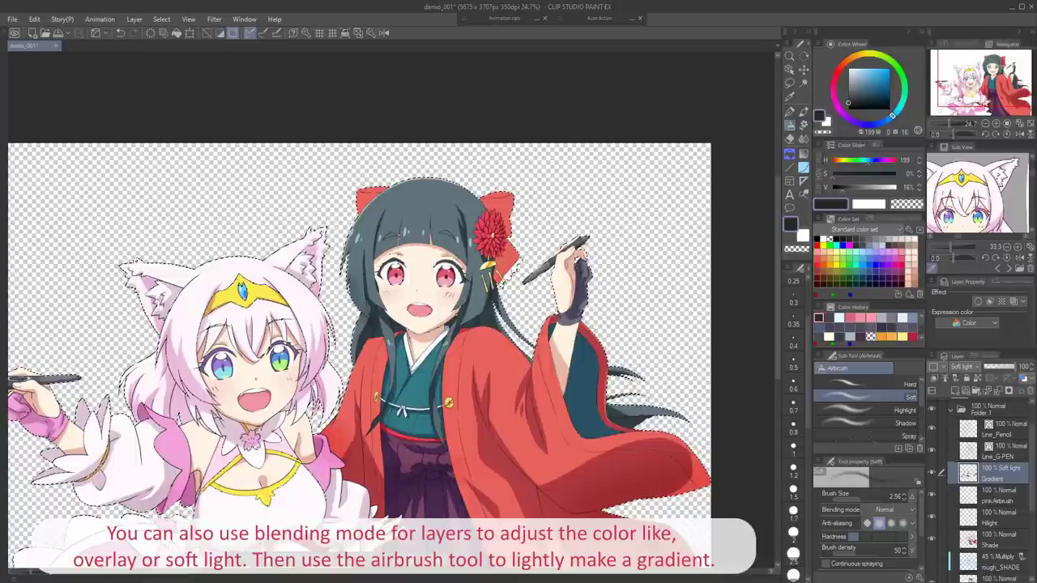
key(bracketright)
drag(658, 470, 673, 332)
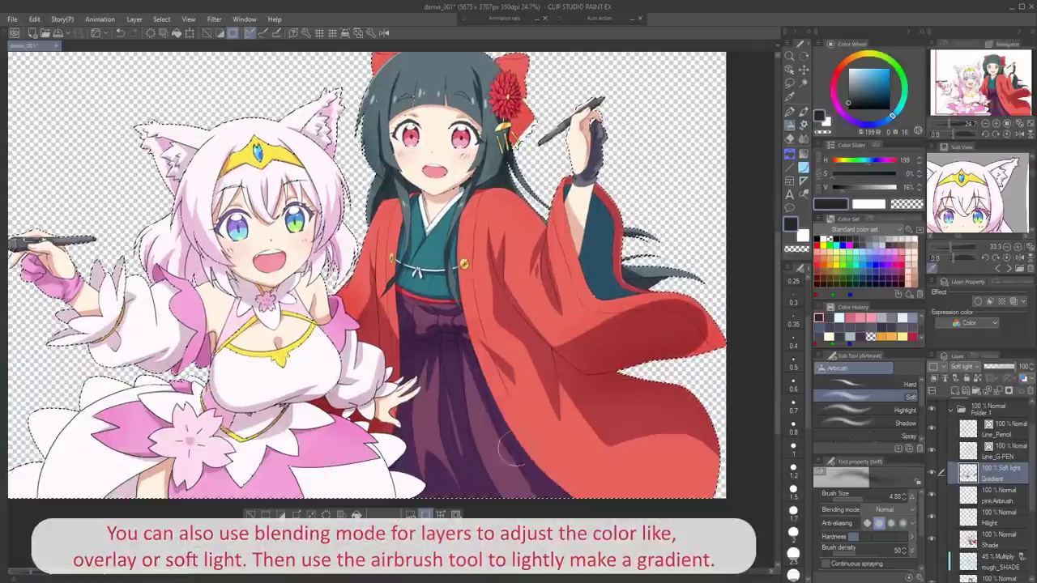
drag(455, 480, 504, 479)
Lighten the red robe's lower folds and front edge with soft airbrush strokes in white, varying the brush size
click(848, 70)
drag(536, 412, 576, 454)
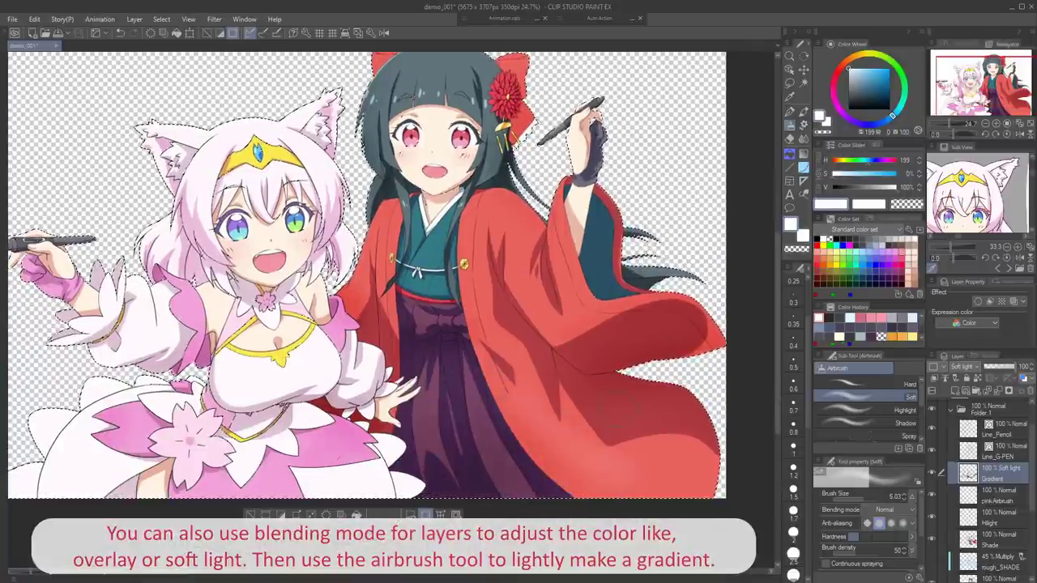
key(bracketleft)
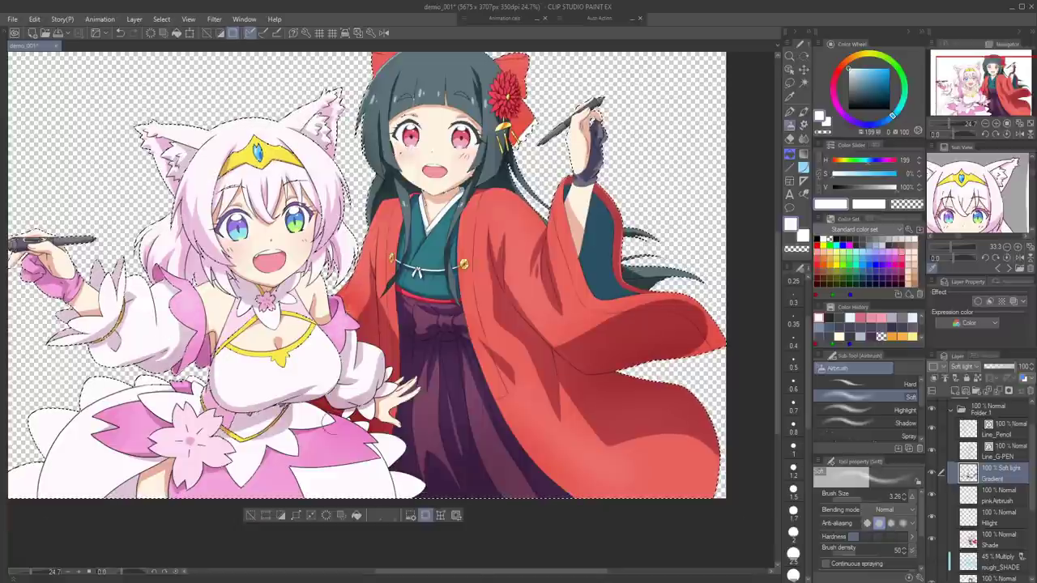
key(bracketright)
key(bracketright)
drag(486, 324, 481, 366)
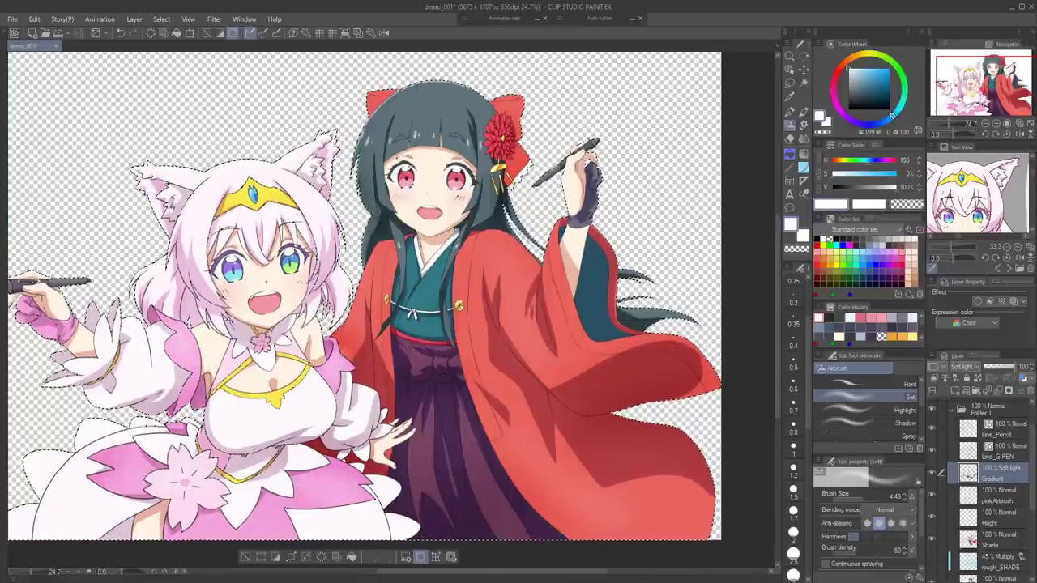
Finish the white airbrush gradients on the hakama, kimono and robe, clear the selection and compare the artwork with the Gradient layer hidden
click(849, 98)
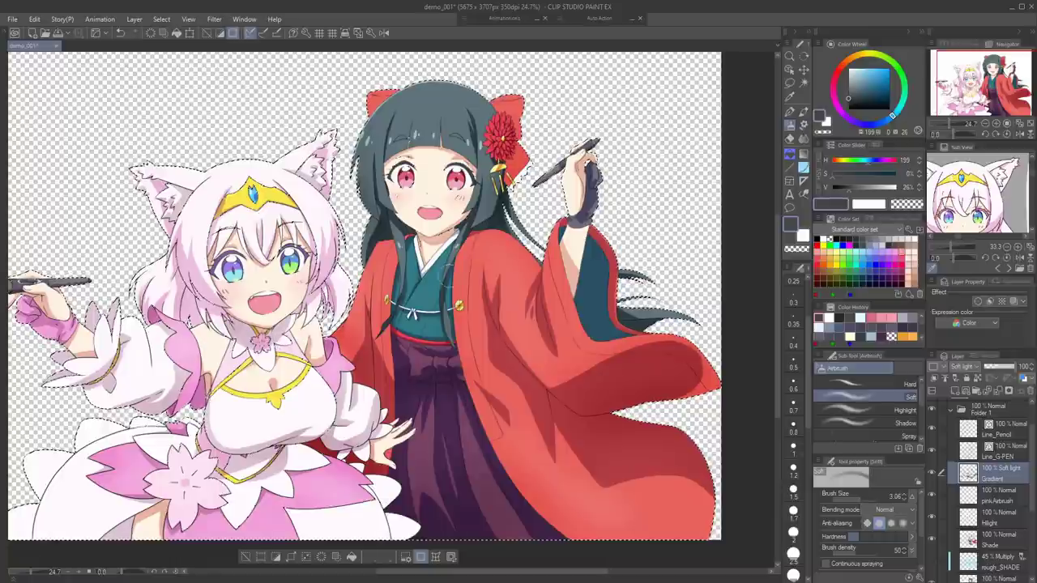
key(x)
scroll(403, 385, down, 2)
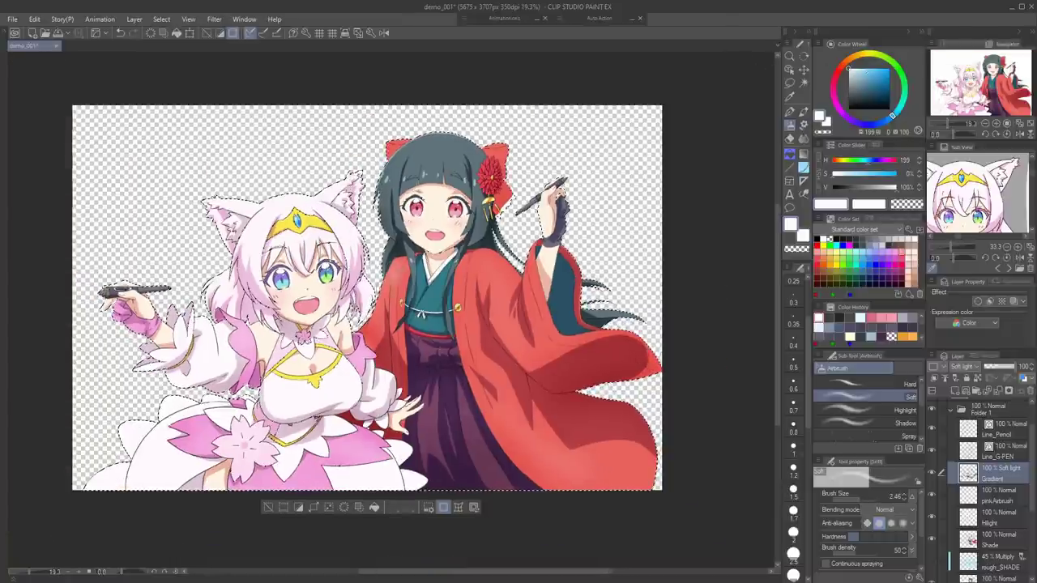
drag(437, 340, 410, 364)
scroll(453, 324, up, 2)
drag(453, 324, 447, 339)
scroll(627, 411, down, 1)
drag(627, 411, 655, 374)
key(ctrl+d)
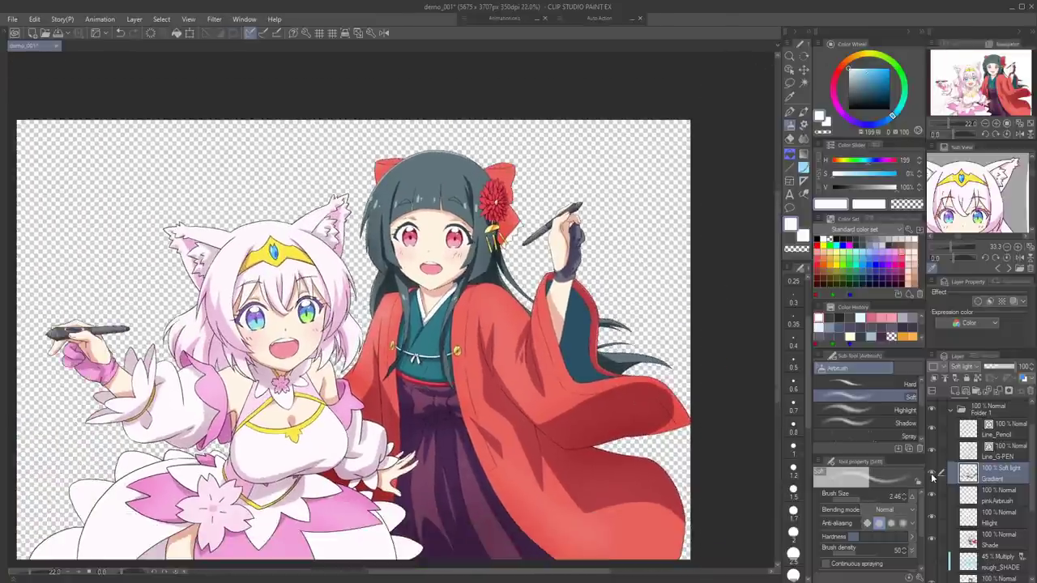
click(932, 473)
click(932, 472)
click(931, 472)
click(931, 472)
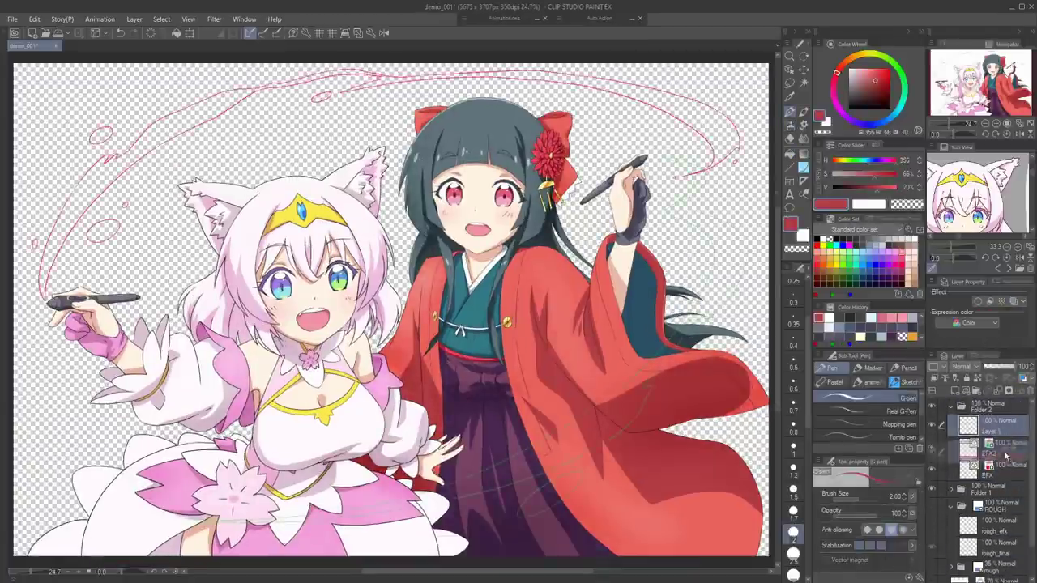
Place the EFX2 outline layer above the new fill layer and fill the swirl green (H129 S67 V90), referring to other layers
drag(1006, 457, 1006, 459)
key(g)
click(904, 568)
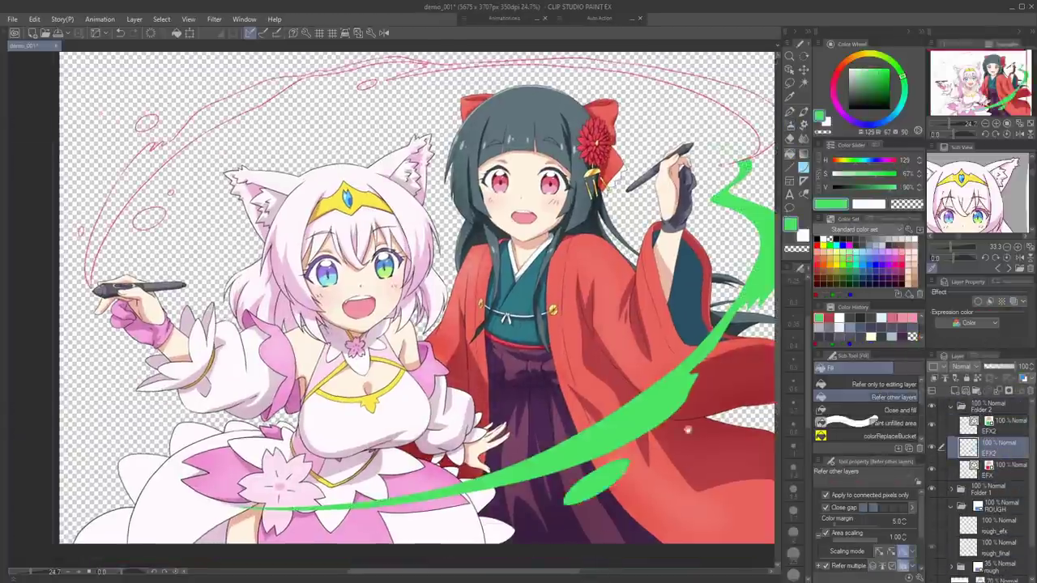
scroll(473, 317, up, 6)
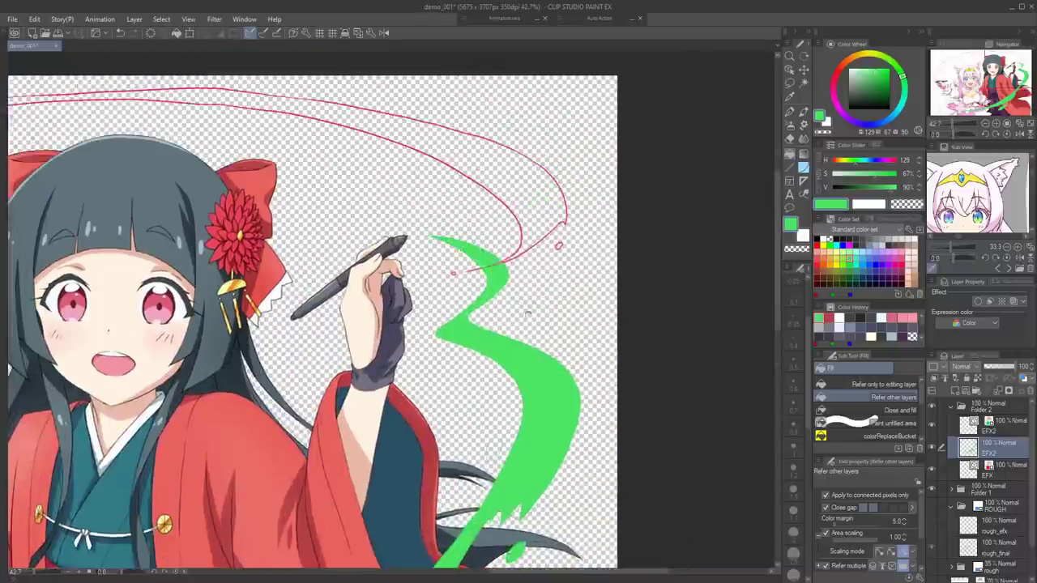
scroll(475, 319, up, 5)
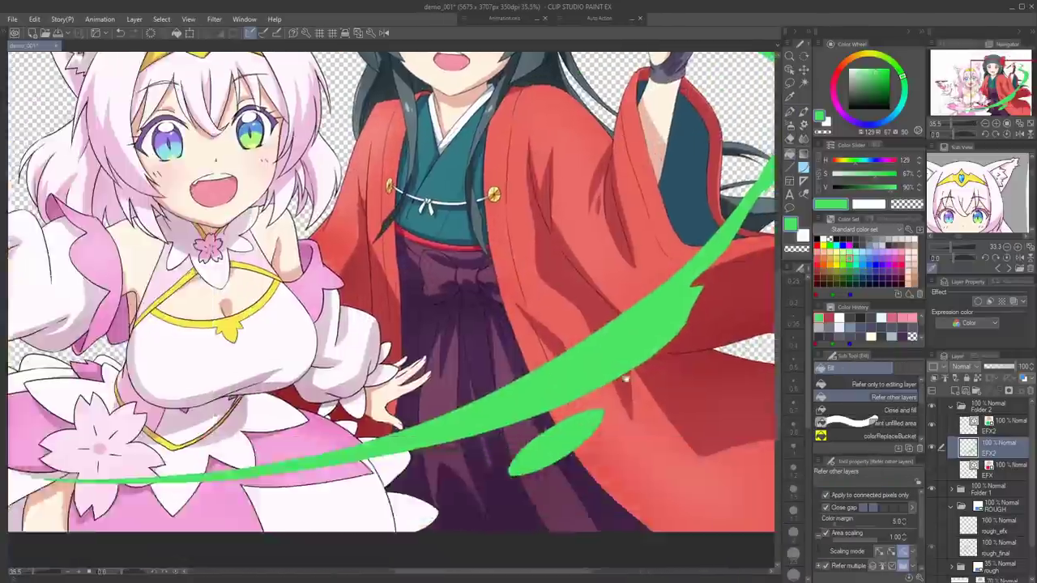
scroll(625, 379, down, 3)
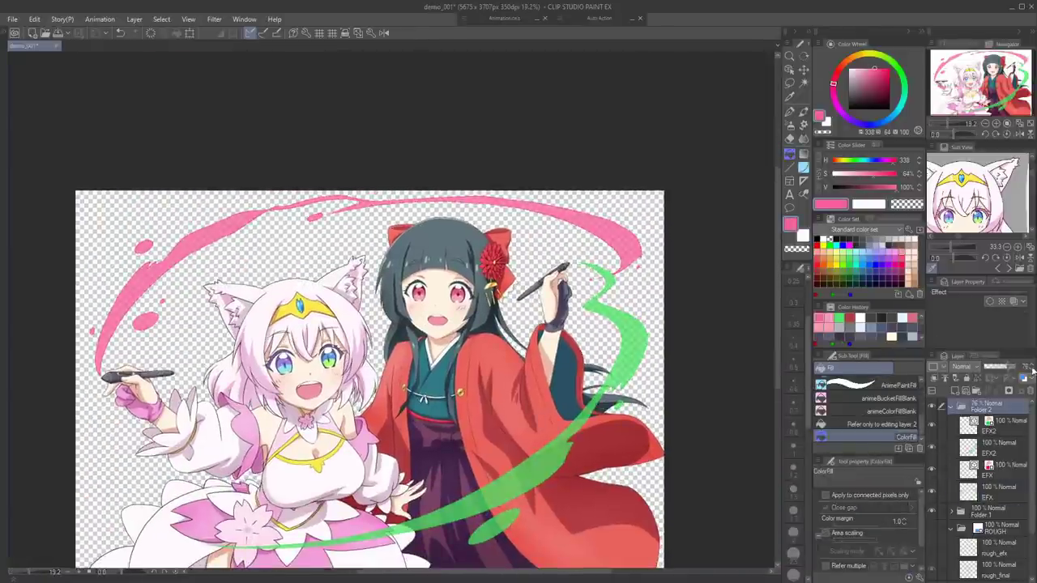
Recolour the EFX2 swirl to a lighter green (H129 S55 V100) and show the Paper layer
click(982, 446)
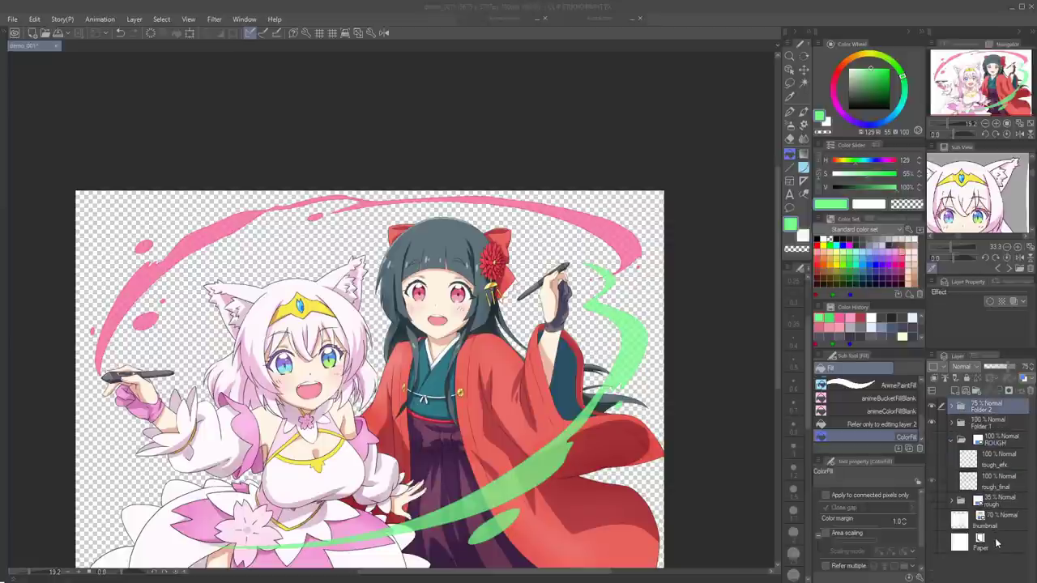
click(996, 542)
click(933, 543)
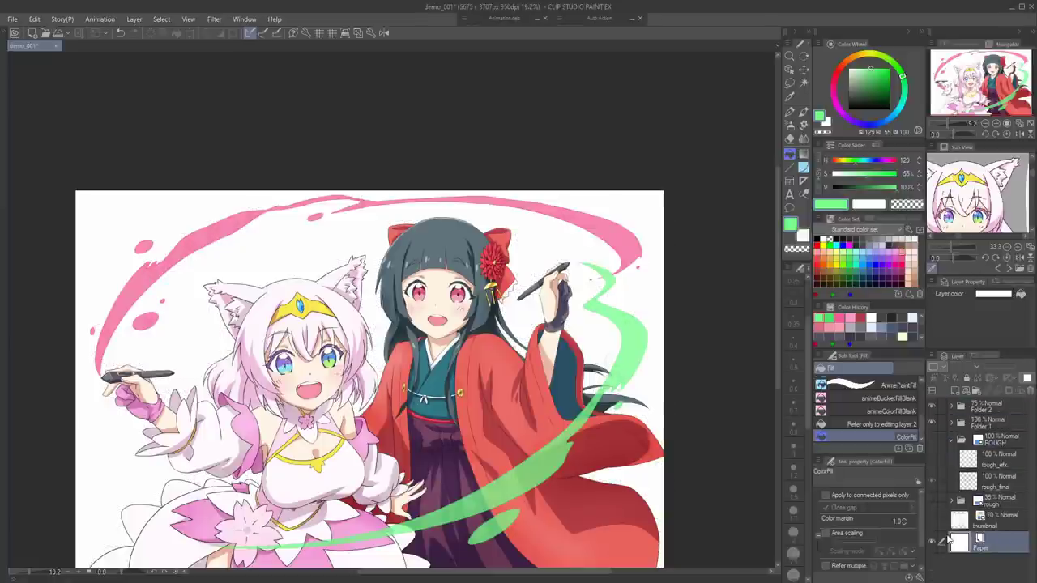
Choose the Heart pattern decoration brush in pink (H333 S55 V100) and add a new layer directly above Paper
click(803, 126)
click(833, 382)
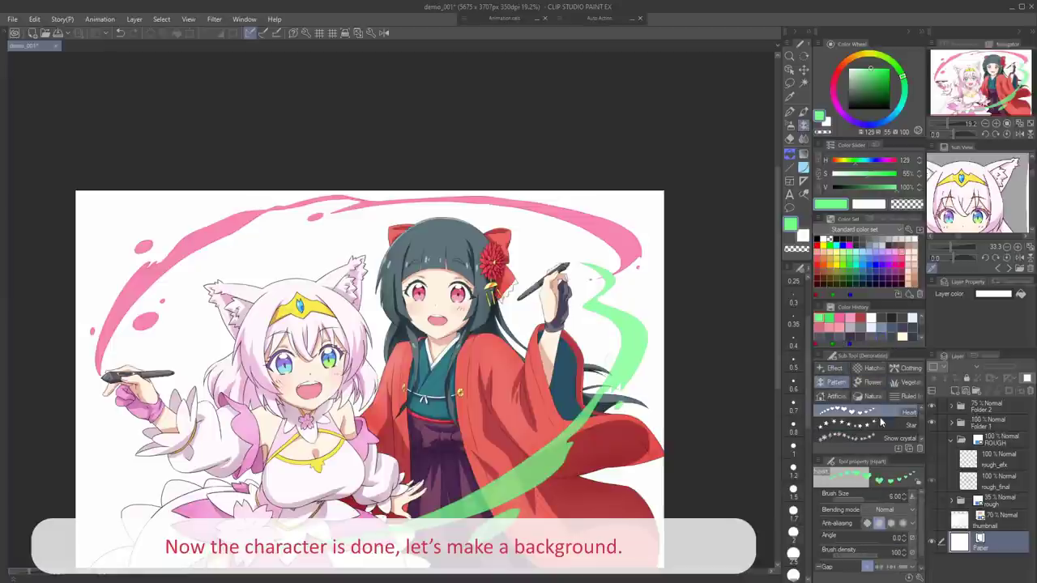
click(837, 75)
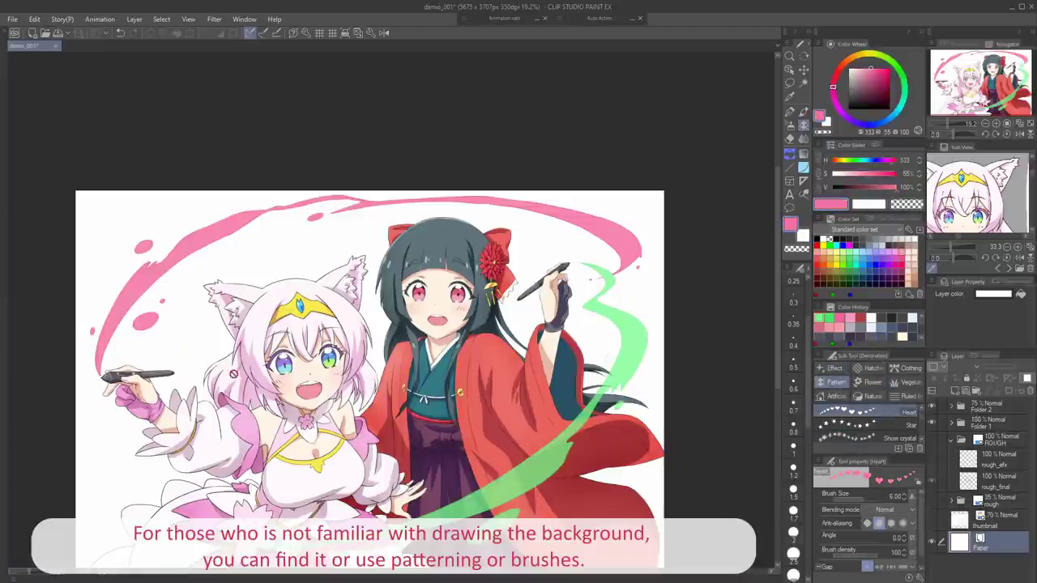
click(955, 391)
Try a heart pattern stroke down the canvas behind the cat-eared girl and undo it
scroll(419, 370, down, 2)
mouse_move(225, 277)
mouse_down()
mouse_move(213, 365)
mouse_move(228, 462)
mouse_up()
key(ctrl+z)
Paint two wavy bands of pink music notes across the background behind the characters with the Melody pattern brush
click(894, 425)
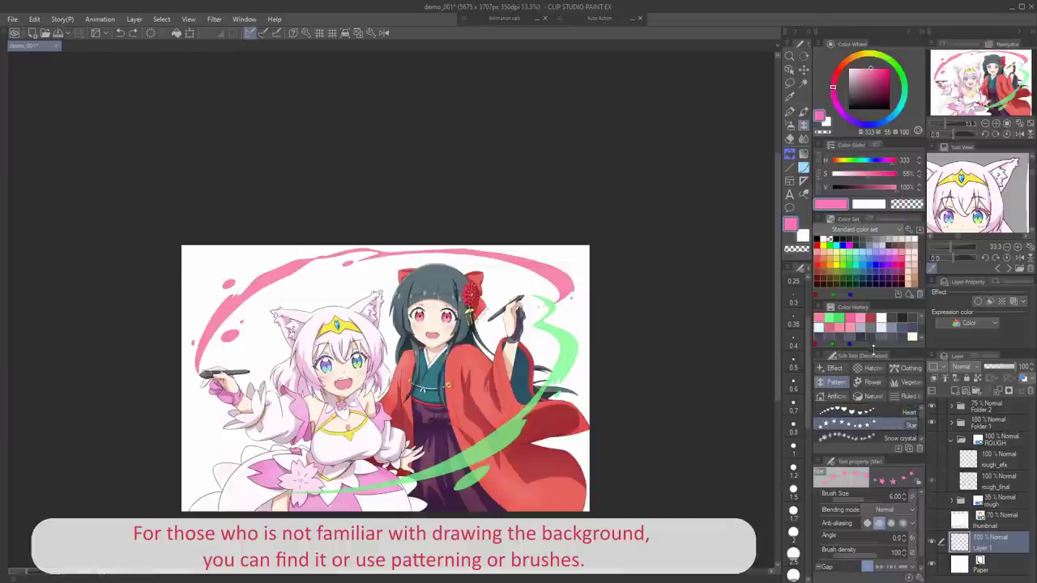
drag(874, 350, 873, 332)
scroll(924, 427, down, 5)
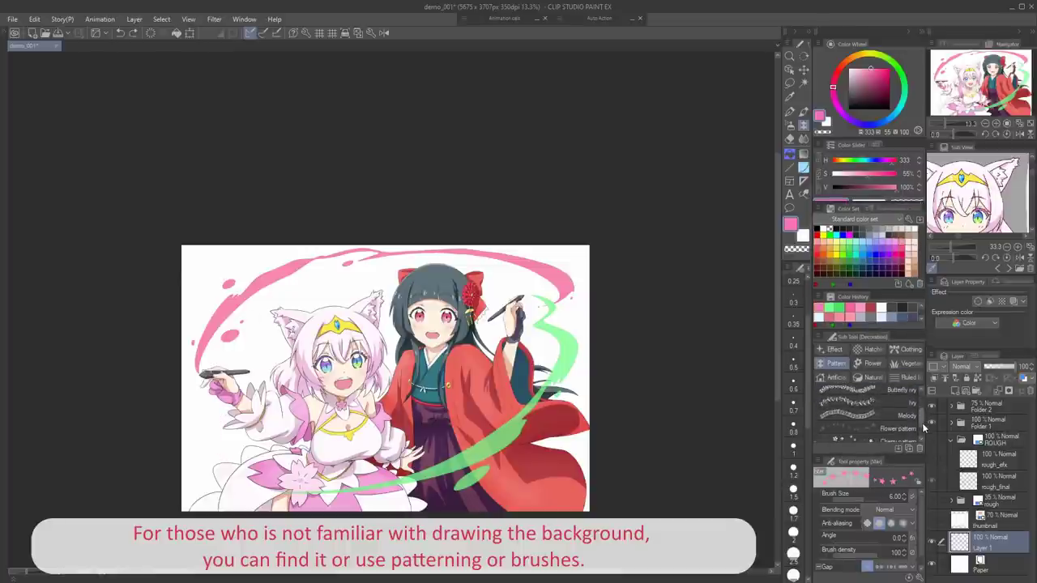
click(899, 414)
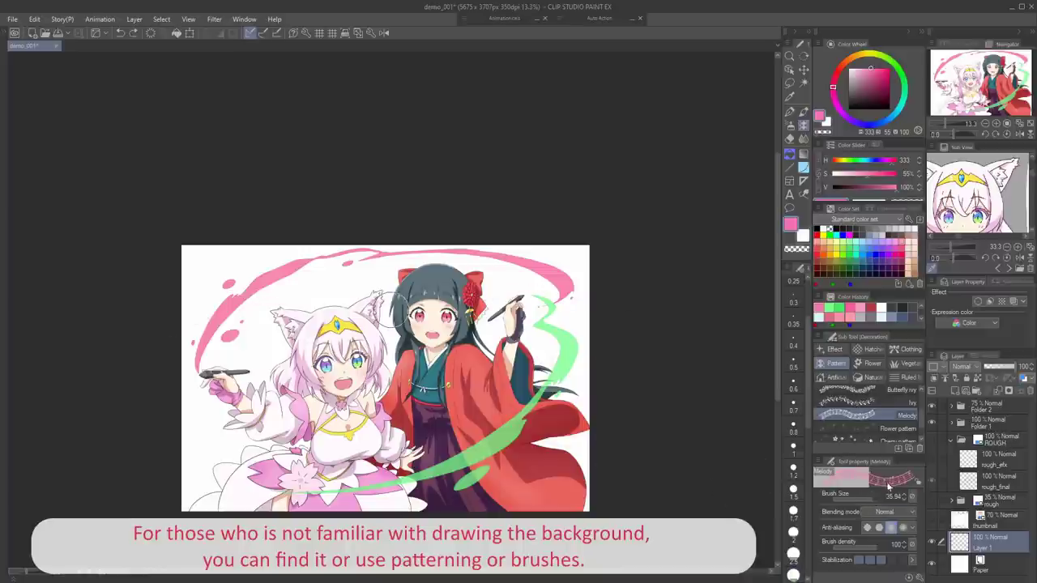
mouse_move(146, 353)
mouse_down()
mouse_move(500, 295)
mouse_move(606, 263)
mouse_up()
drag(186, 464, 604, 434)
Undo the music-note bands behind the characters and choose the Flower pattern decoration brush
click(897, 429)
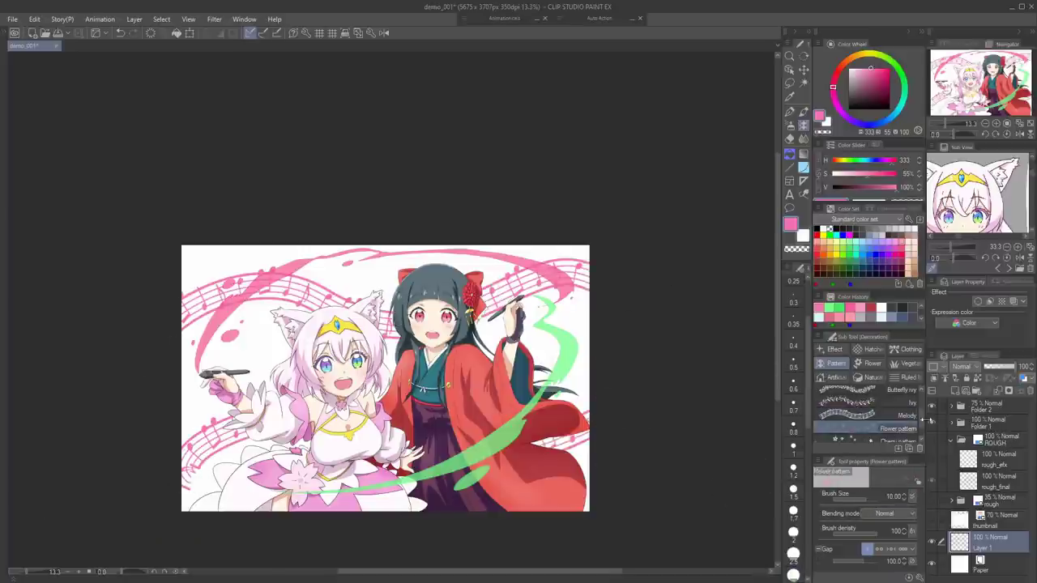
key(ctrl+z)
key(ctrl+z)
key(ctrl+z)
key(ctrl+z)
key(ctrl+z)
key(ctrl+z)
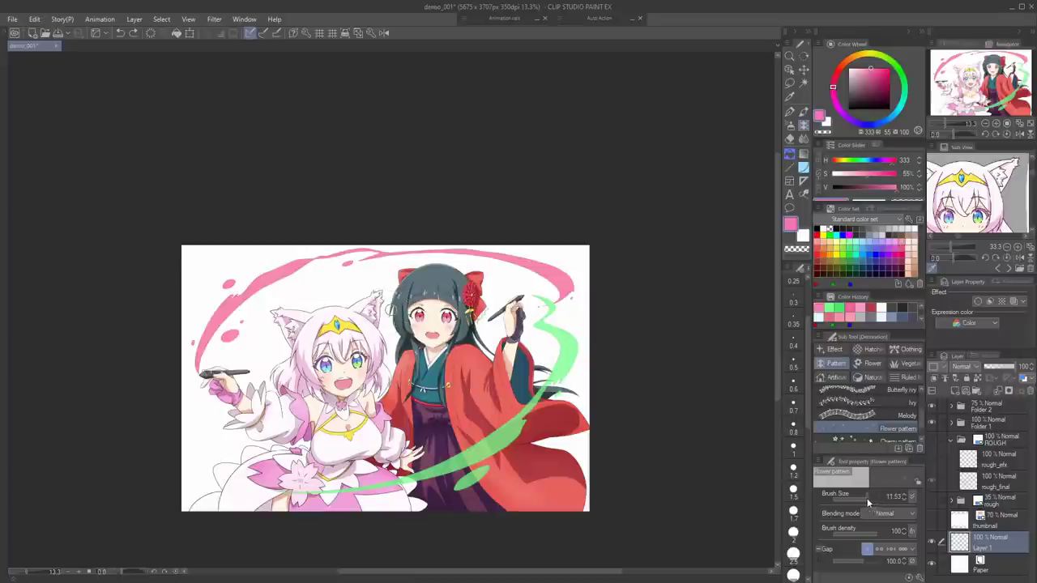
Set the Flower pattern brush size to 56.64 and paint soft pink flowers across the background behind both characters
click(873, 497)
drag(221, 287, 215, 453)
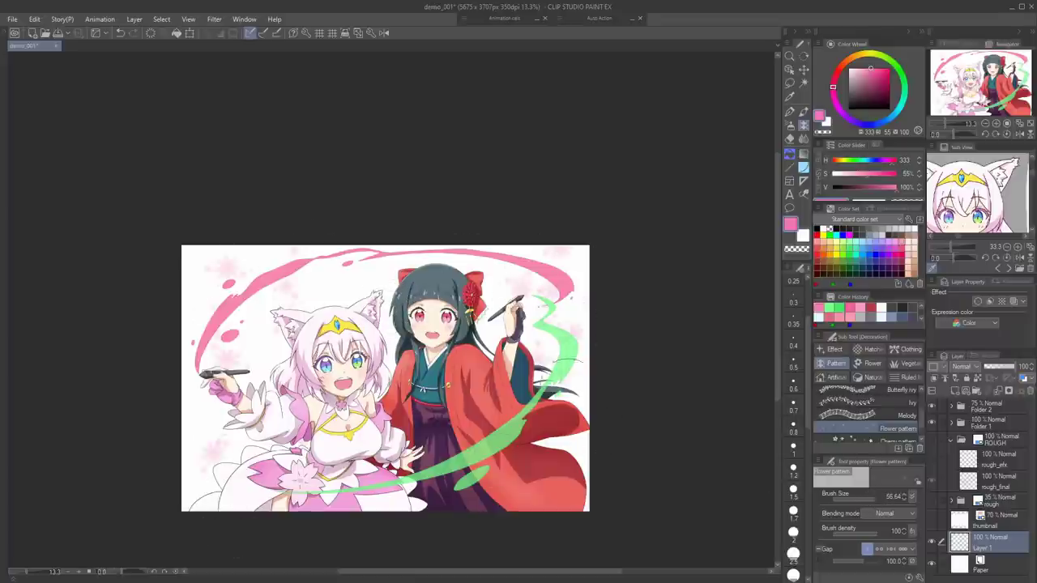
drag(199, 255, 193, 437)
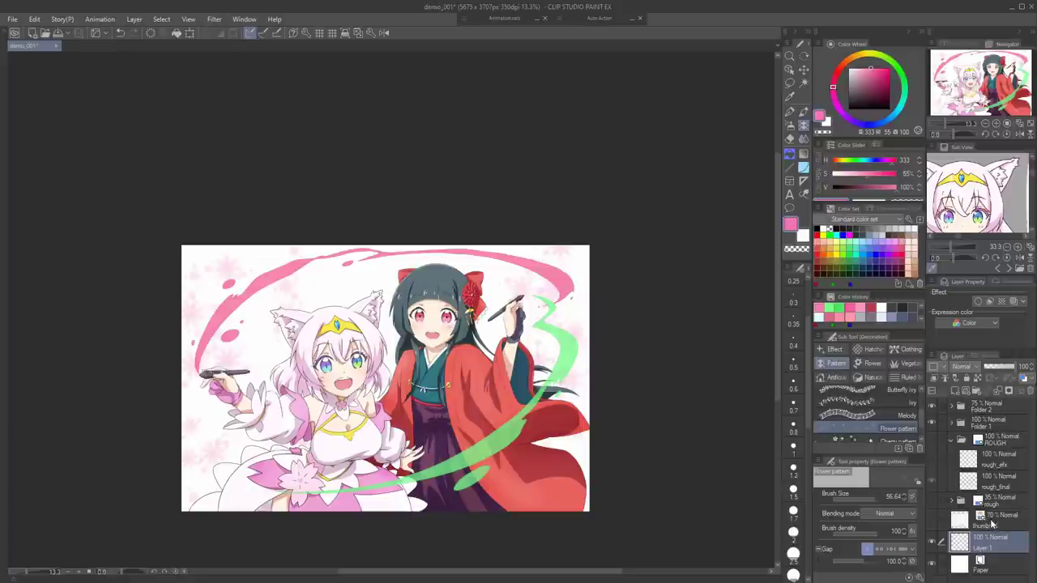
Try pink ivy scrolls across the background with the Ivy brush at size 50.55, and clear the layer
click(858, 401)
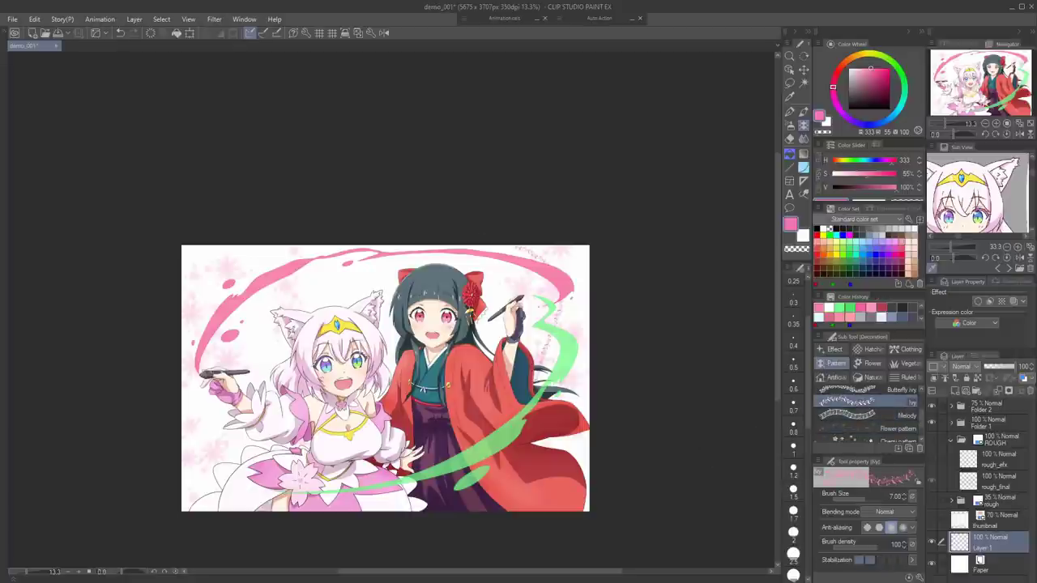
mouse_move(403, 296)
mouse_down()
mouse_move(190, 324)
mouse_move(194, 486)
mouse_up()
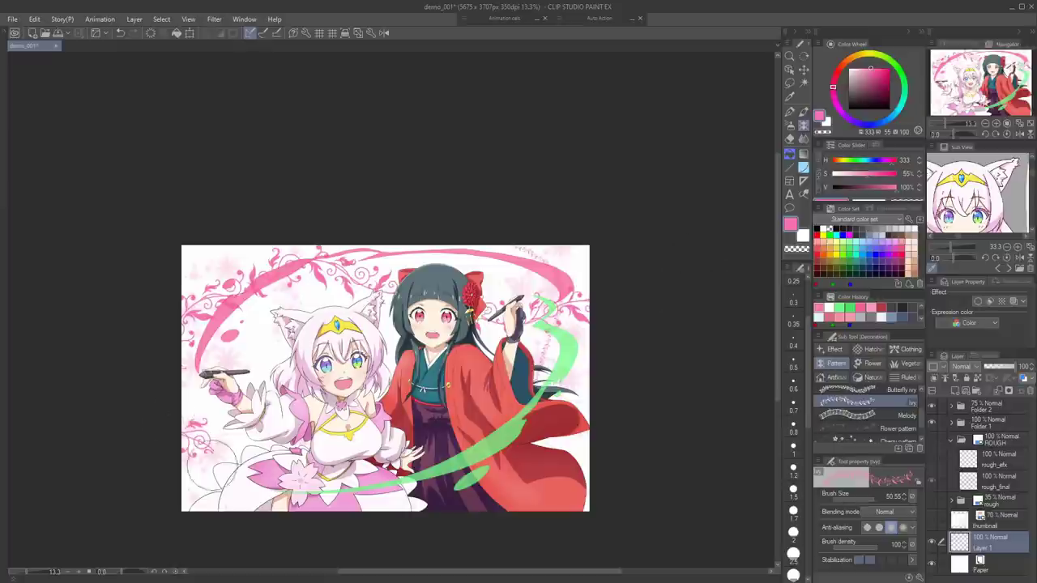
key(Delete)
Paint a vertical ivy border along both side edges of the illustration, and clear the layer again
drag(225, 235, 203, 546)
drag(572, 220, 544, 550)
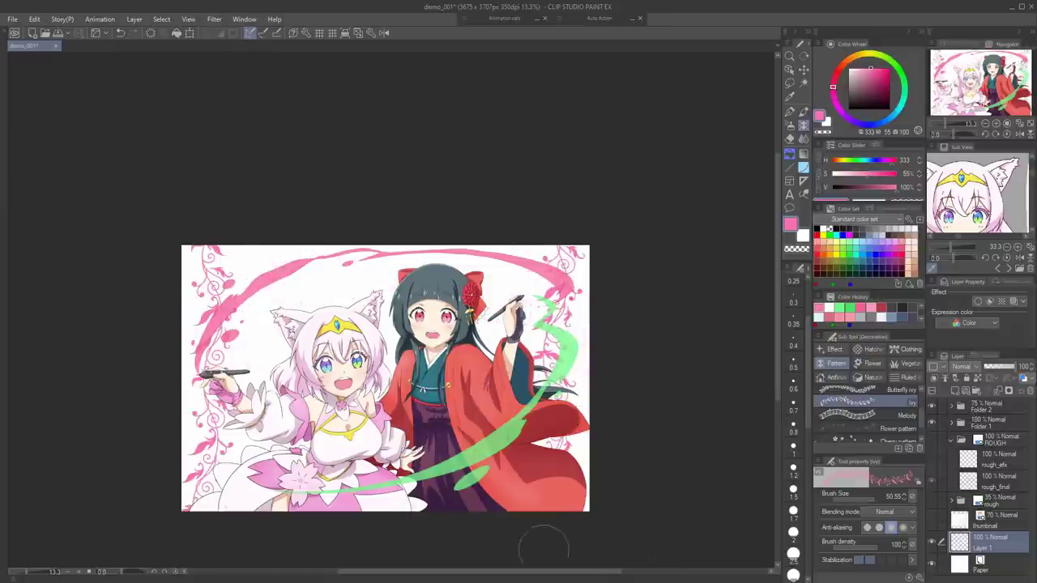
key(Delete)
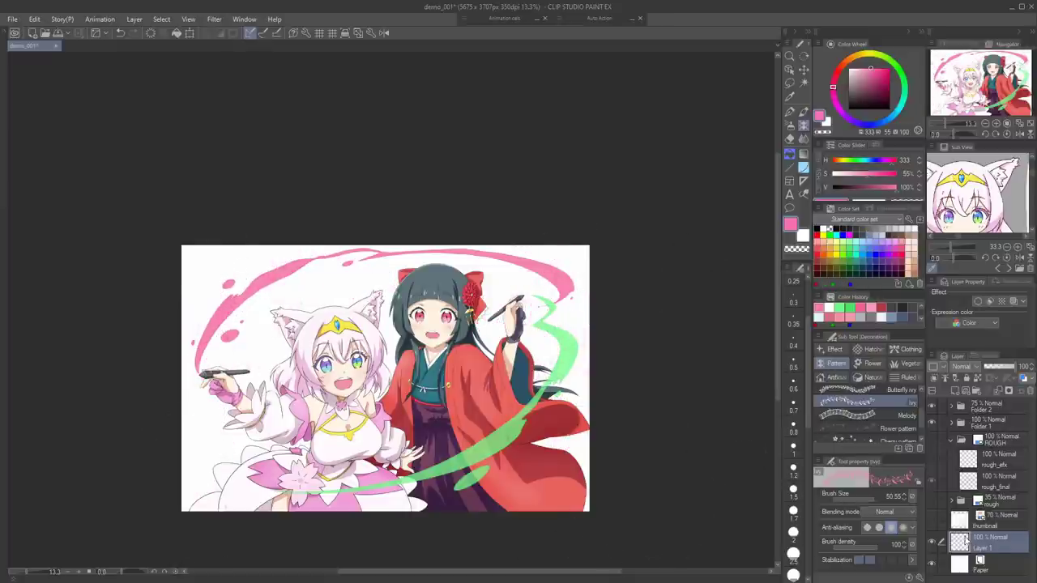
Place the Flower pattern 01_transparent colour pattern material on the canvas and move its layer directly above Paper
click(4, 32)
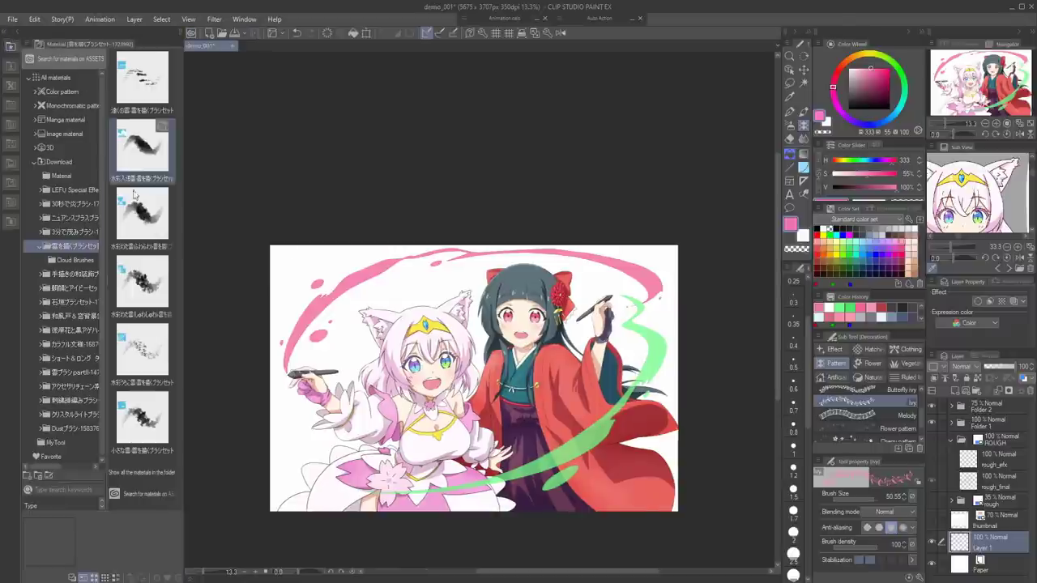
click(63, 92)
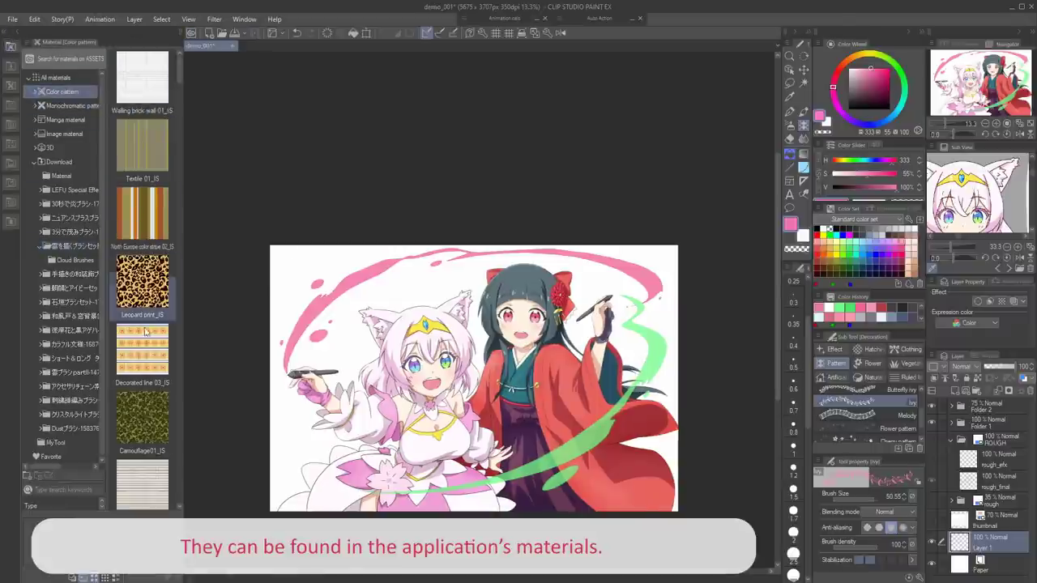
drag(179, 76, 183, 146)
drag(145, 266, 357, 303)
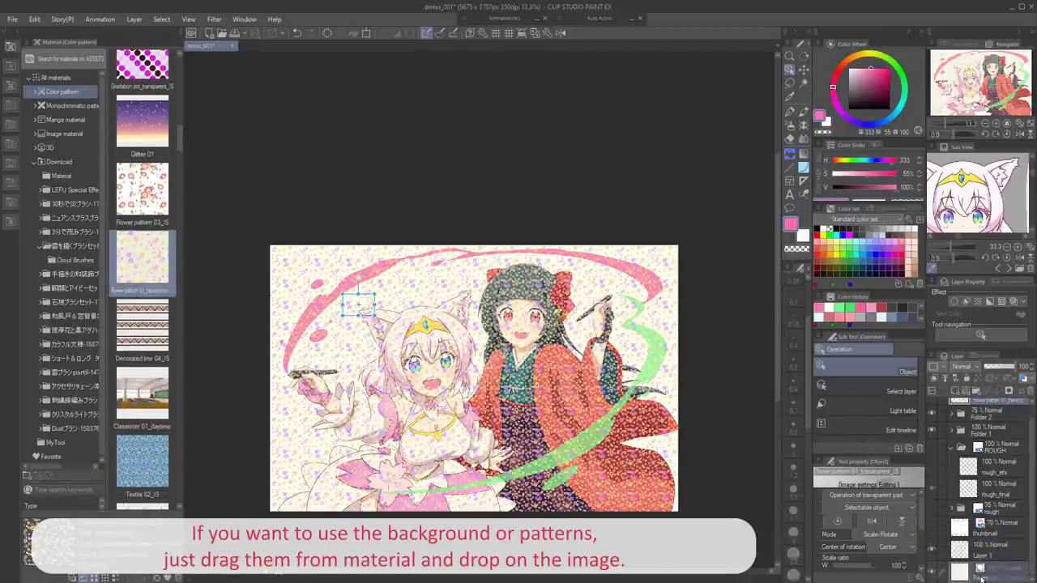
drag(982, 579, 982, 545)
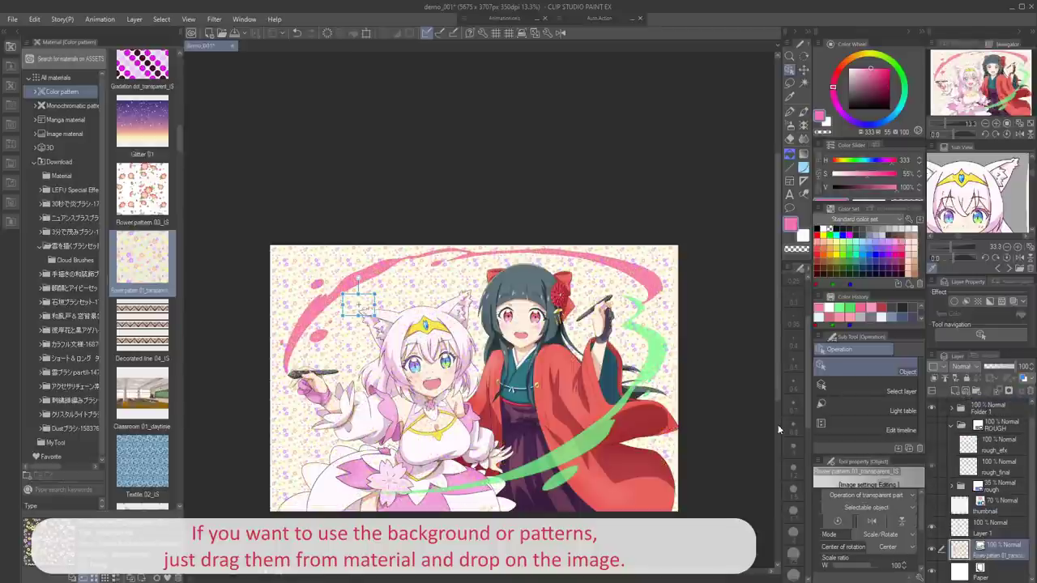
Enlarge and reposition the flower pattern tiles behind the characters and lower the pattern layer's opacity
drag(375, 315, 553, 430)
drag(494, 292, 461, 346)
drag(1006, 368, 1001, 370)
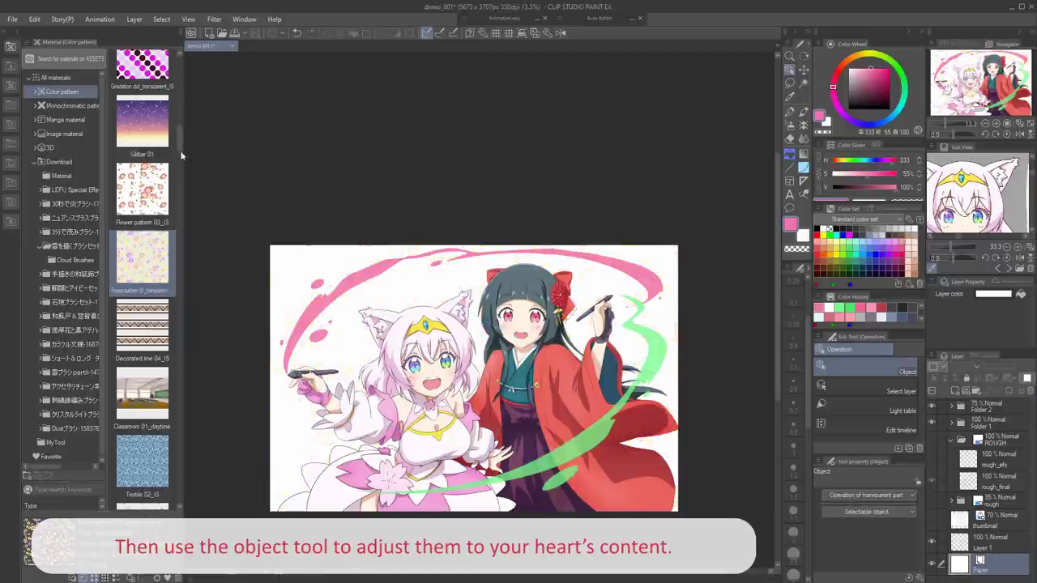
Switch to Clip Studio and open the Clip Studio Assets service to look for more background materials
scroll(184, 171, down, 5)
drag(188, 171, 176, 82)
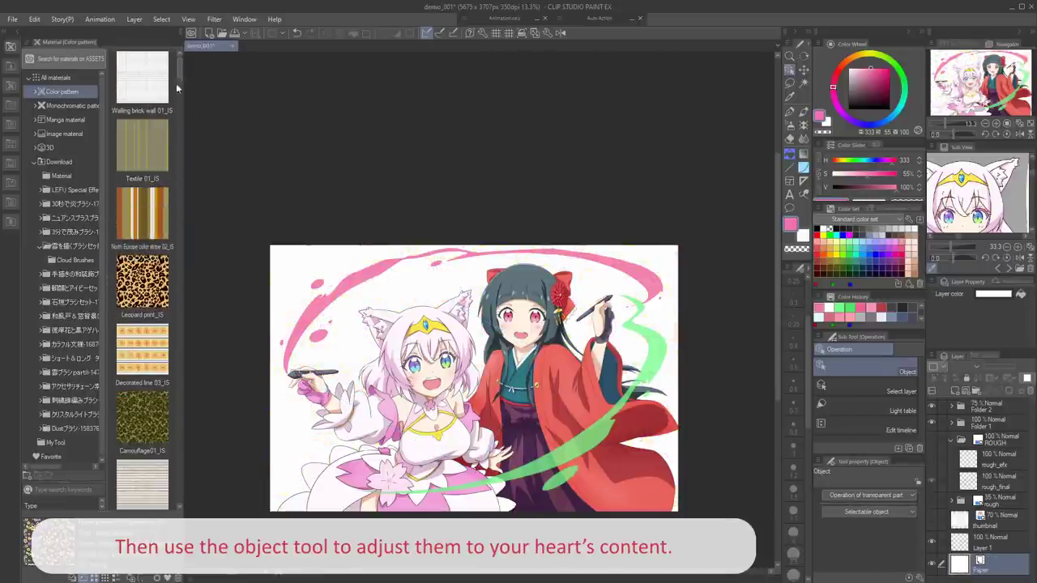
click(69, 60)
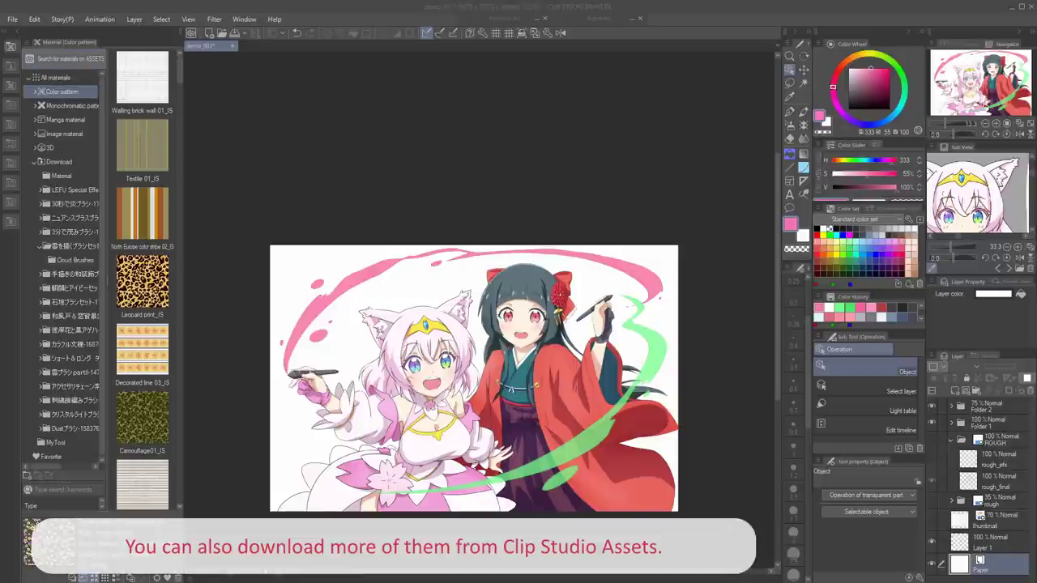
drag(2, 63, 671, 61)
click(220, 348)
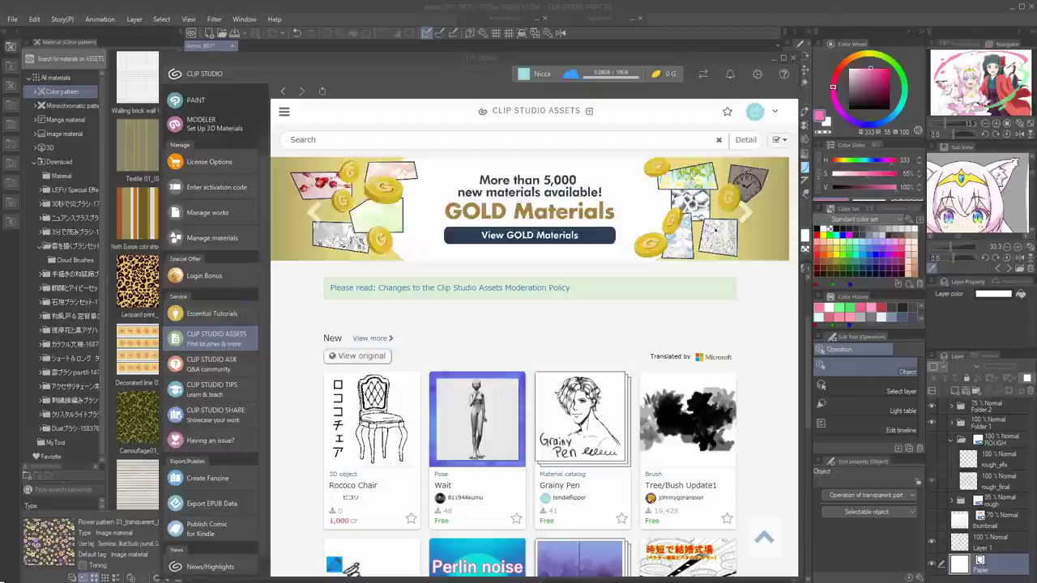
Search Clip Studio Assets for "Background" and look through the materials
click(480, 141)
text(Background)
key(Return)
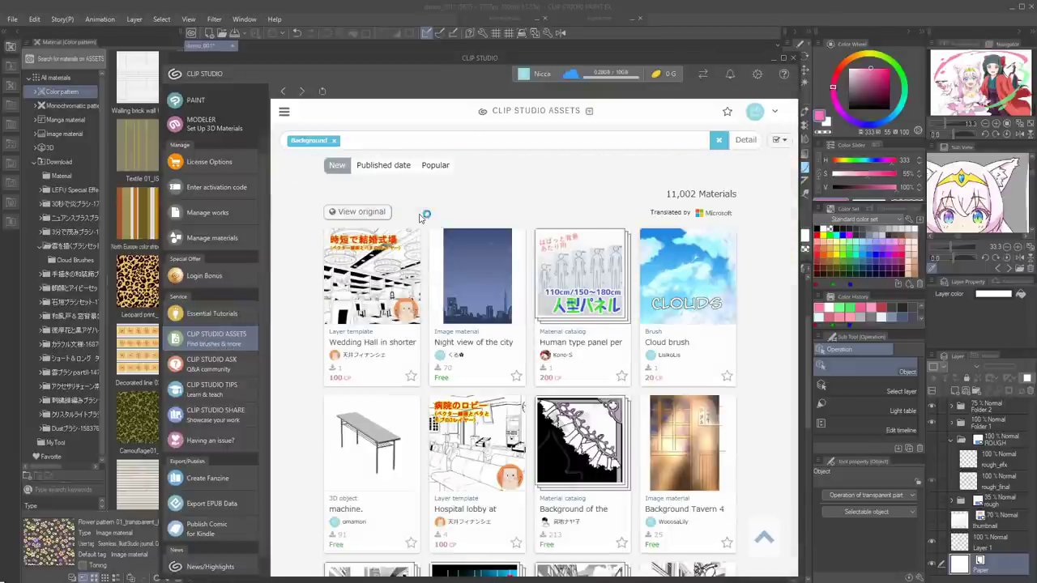
drag(793, 180, 794, 149)
Replace the Background search tag with a search for "park"
click(334, 141)
click(359, 139)
text(park)
key(Return)
Replace the English keyword with the Japanese keyword 公園 and run the Assets search
click(399, 146)
key(super+space)
key(BackSpace)
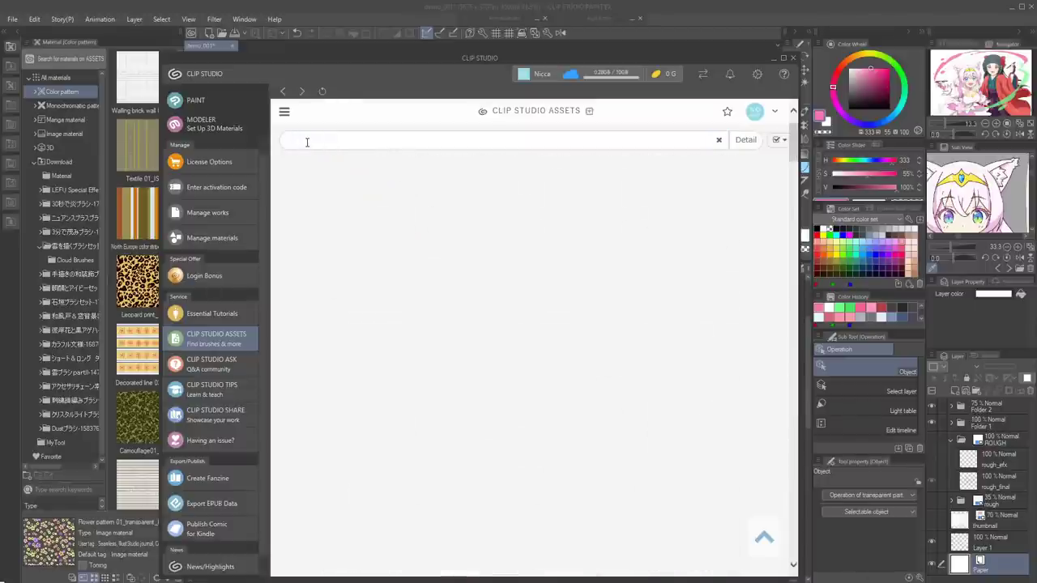
text(kouenn)
key(space)
key(Return)
key(Return)
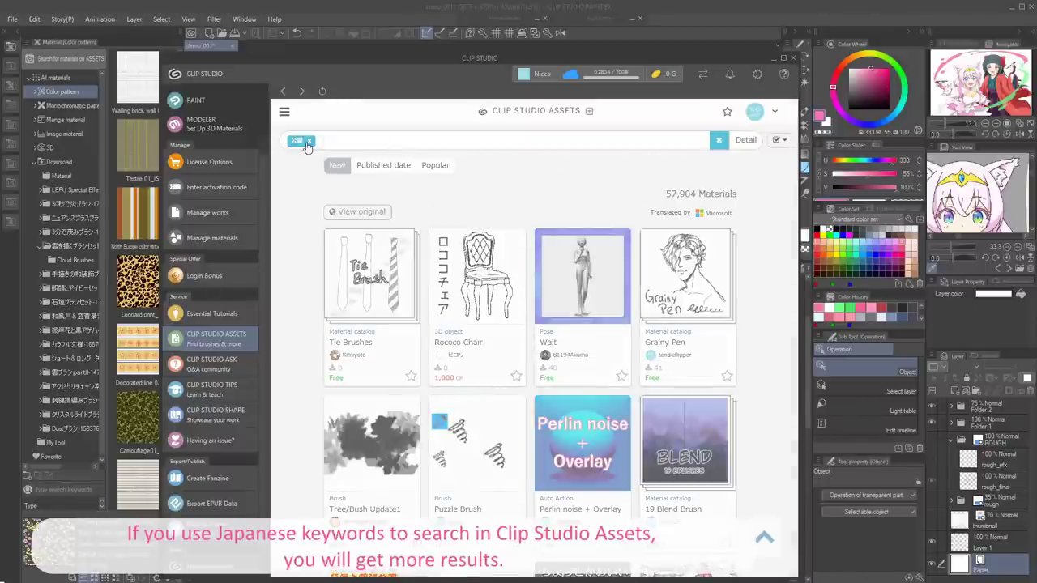
Download the free image material "Public 2- day." (公園2_昼), check its transfer status and close Clip Studio
scroll(793, 246, down, 15)
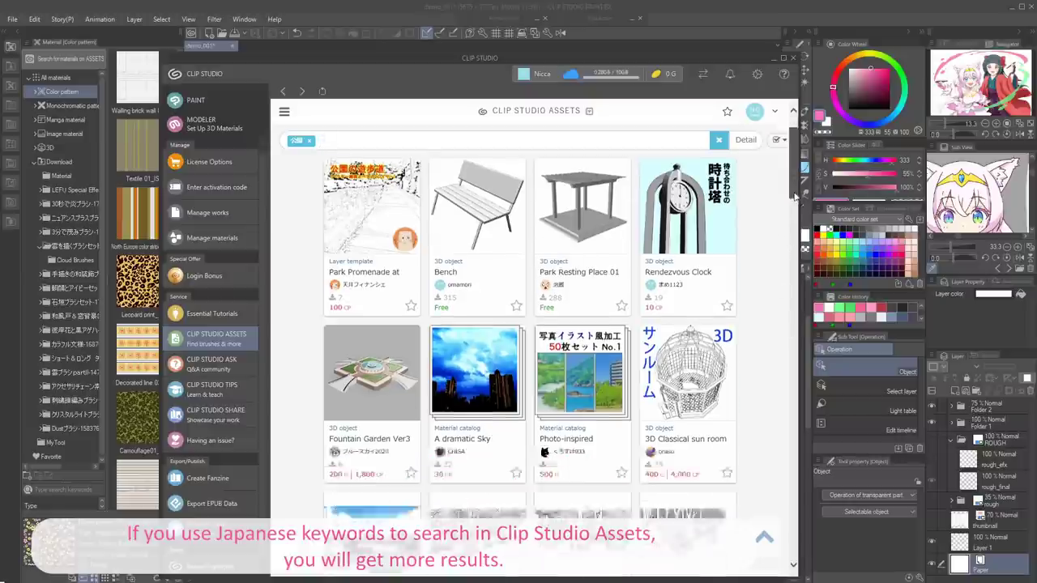
scroll(792, 503, down, 15)
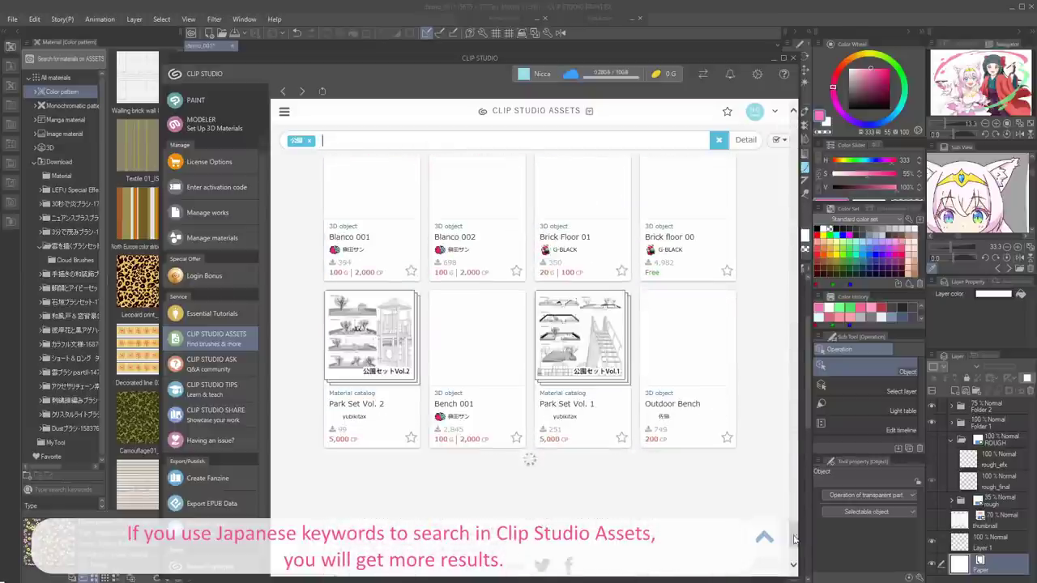
scroll(718, 357, down, 5)
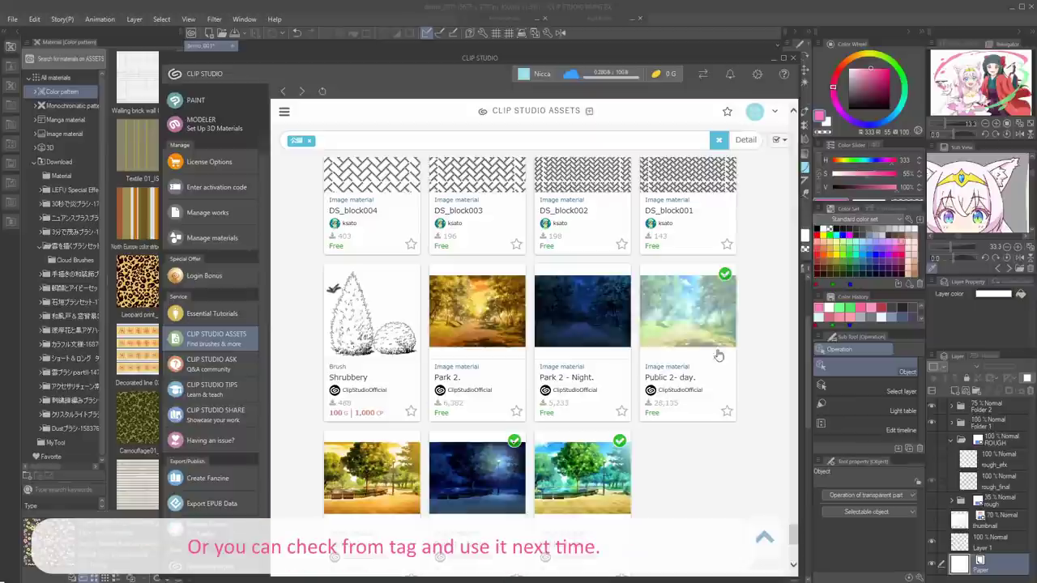
click(698, 329)
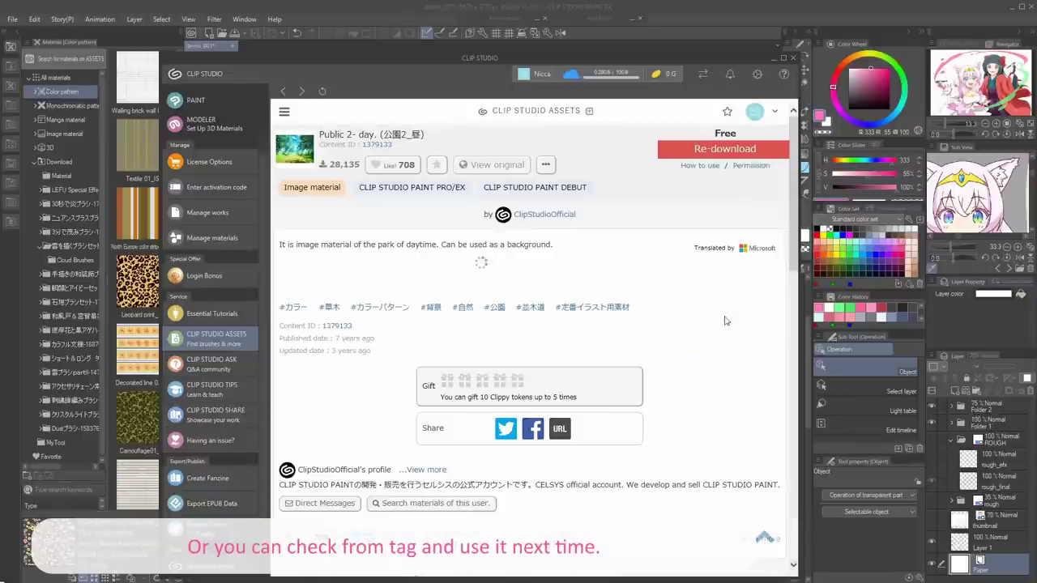
click(728, 152)
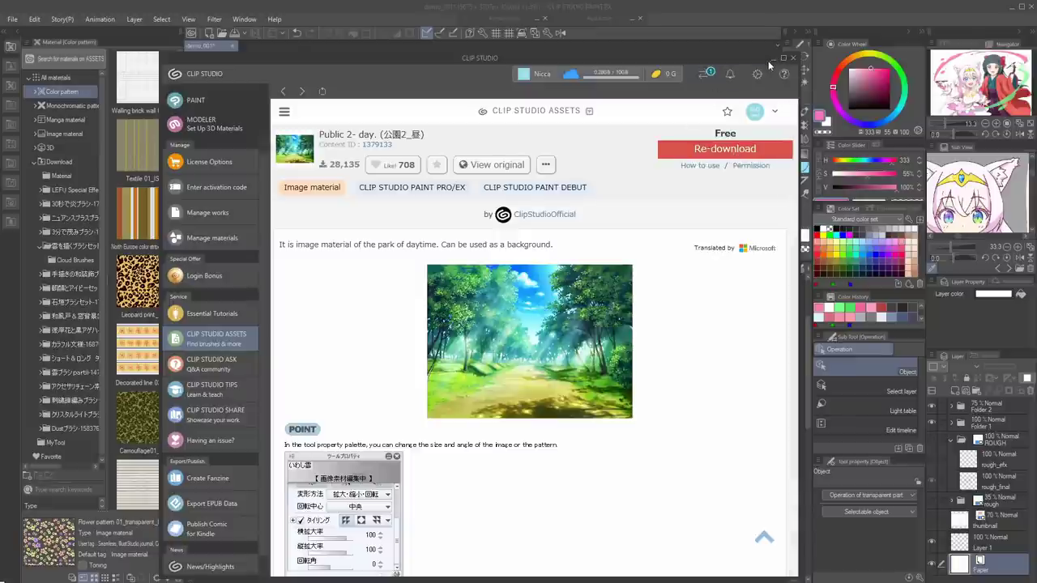
click(708, 79)
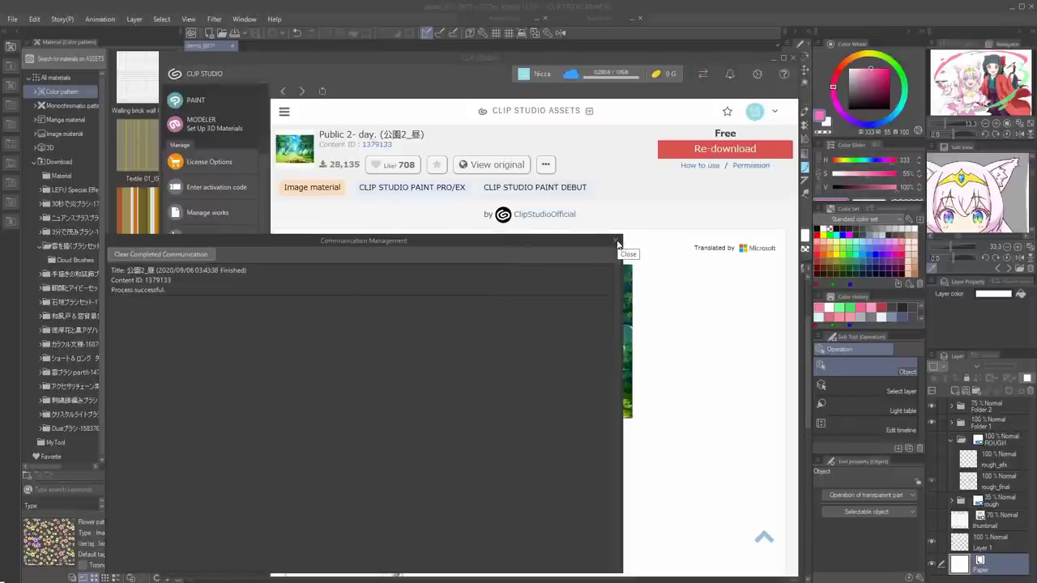
click(618, 243)
click(793, 58)
Place the downloaded 公園2_昼 park image on a layer directly above Paper, behind the characters
click(84, 163)
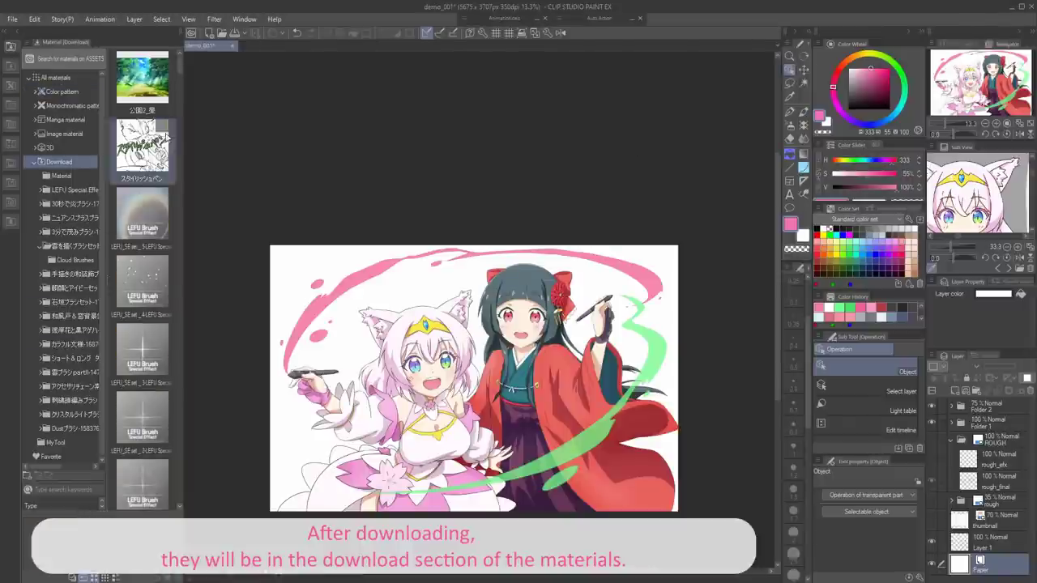
drag(147, 90, 988, 551)
click(961, 566)
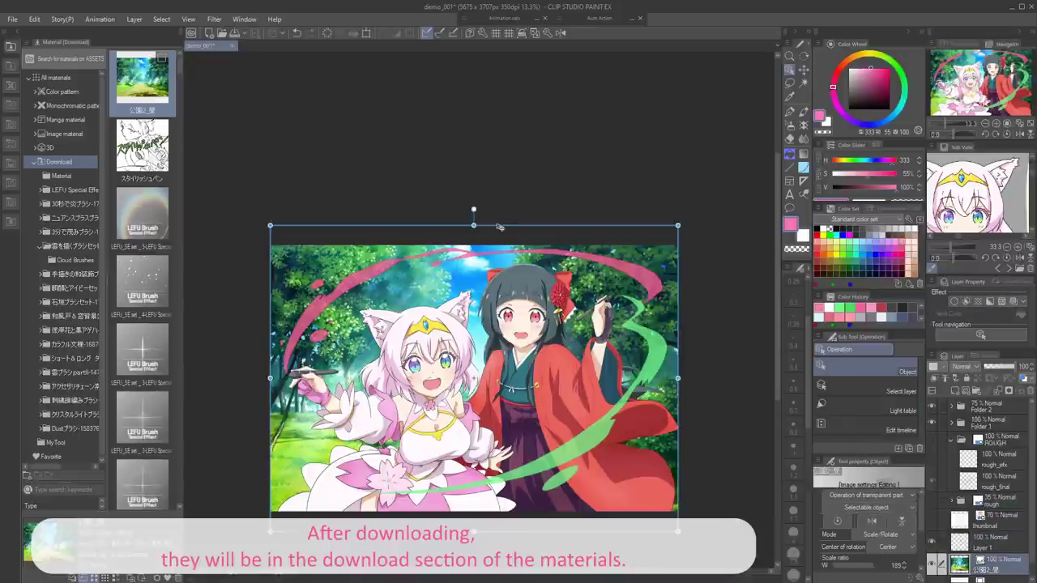
Enlarge the park background image to a scale ratio of about 253 and shift it to frame the characters
drag(500, 225, 430, 100)
drag(609, 405, 746, 509)
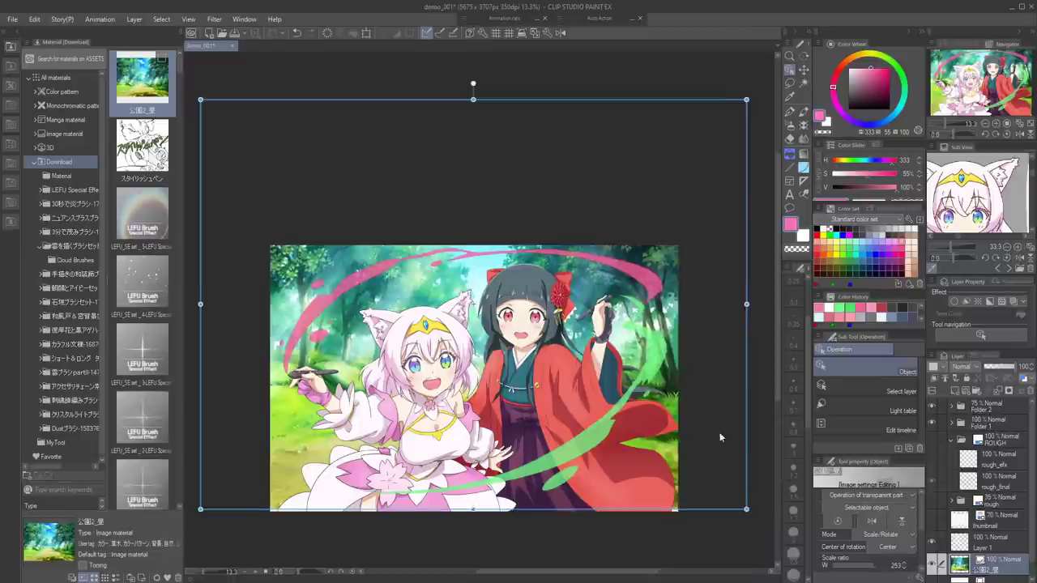
drag(717, 436, 710, 465)
drag(464, 130, 465, 87)
drag(528, 88, 520, 92)
drag(457, 545, 456, 495)
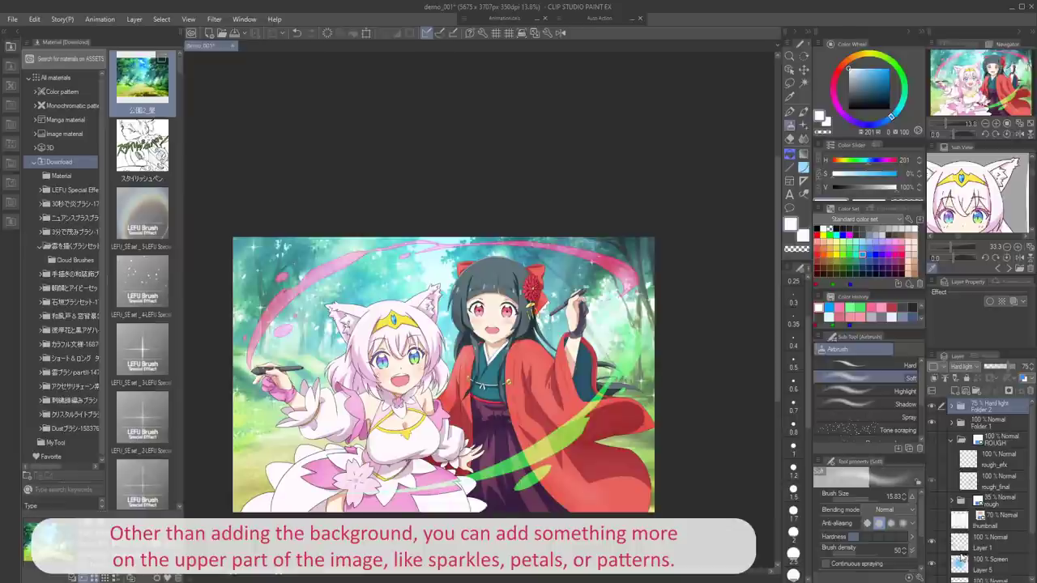
Add a new layer above all folders and paint white sparkles along the effect swirls with the Sparkle A brush
click(954, 392)
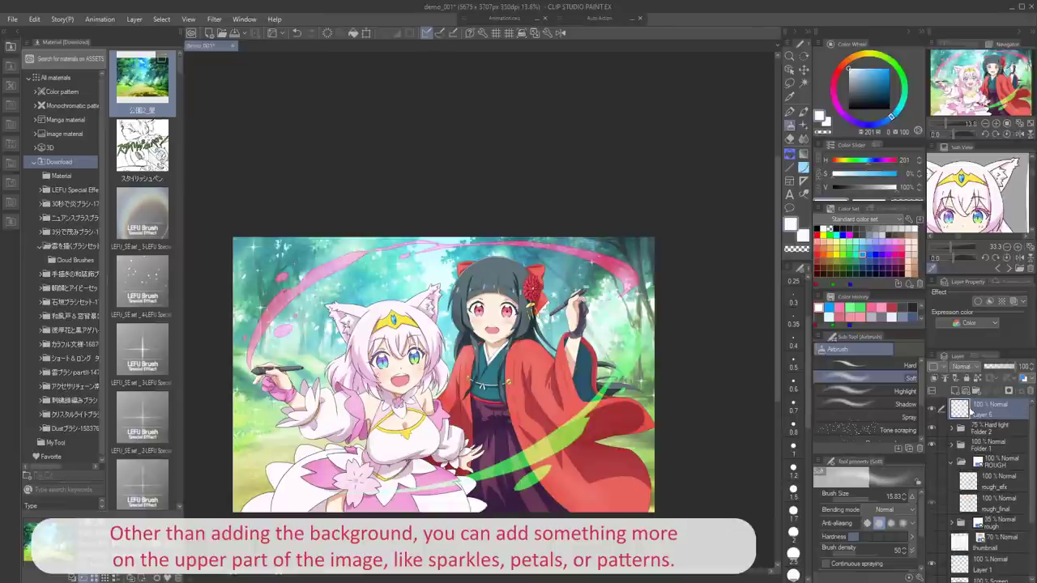
click(792, 139)
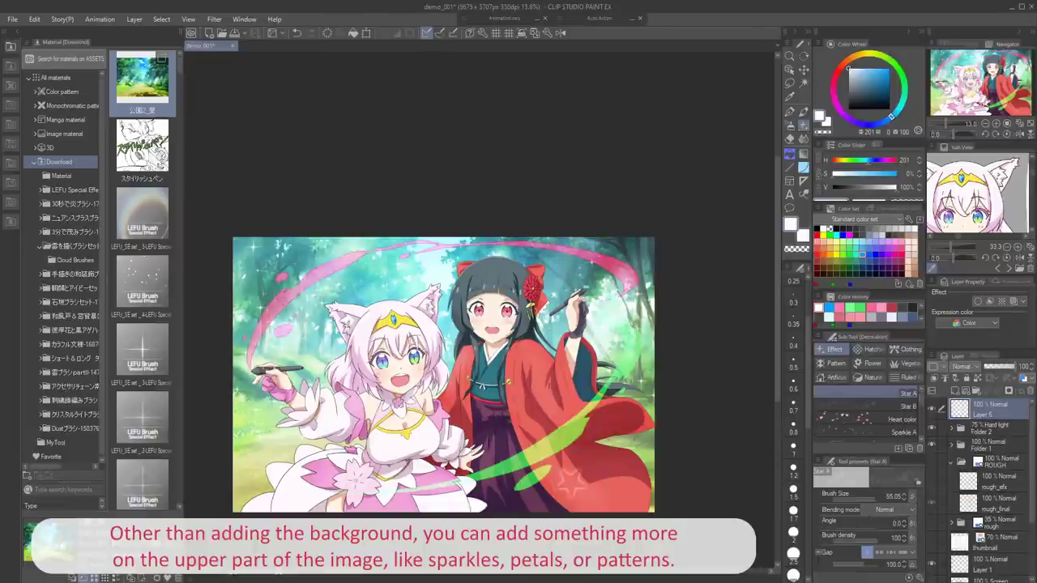
click(891, 432)
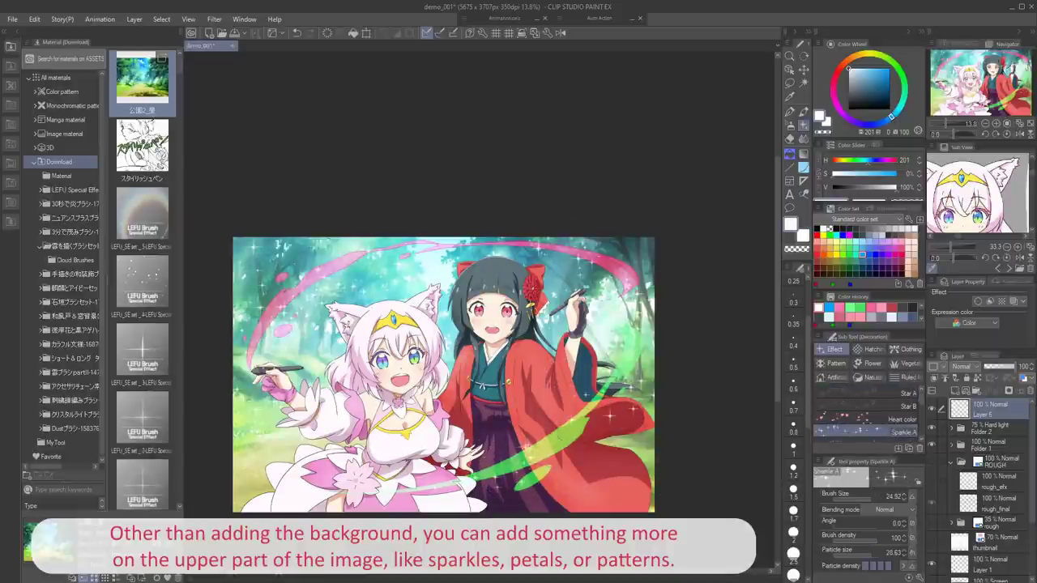
Paint green stars around the green swirl on another new top layer with Star B at size 32.79, blended as Hard light
click(954, 392)
click(907, 394)
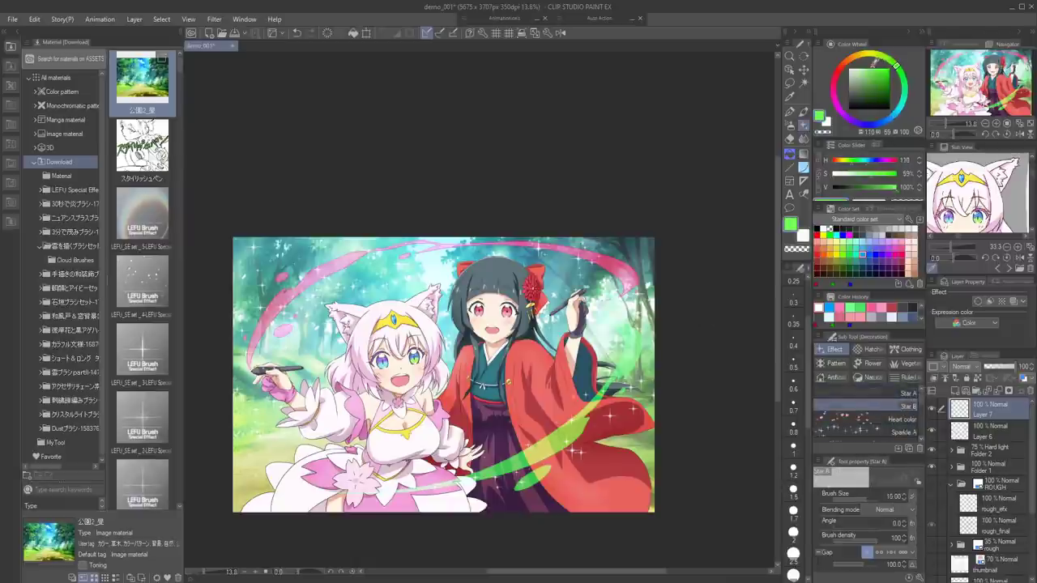
click(551, 453)
key(ctrl+z)
drag(629, 349, 645, 349)
click(963, 366)
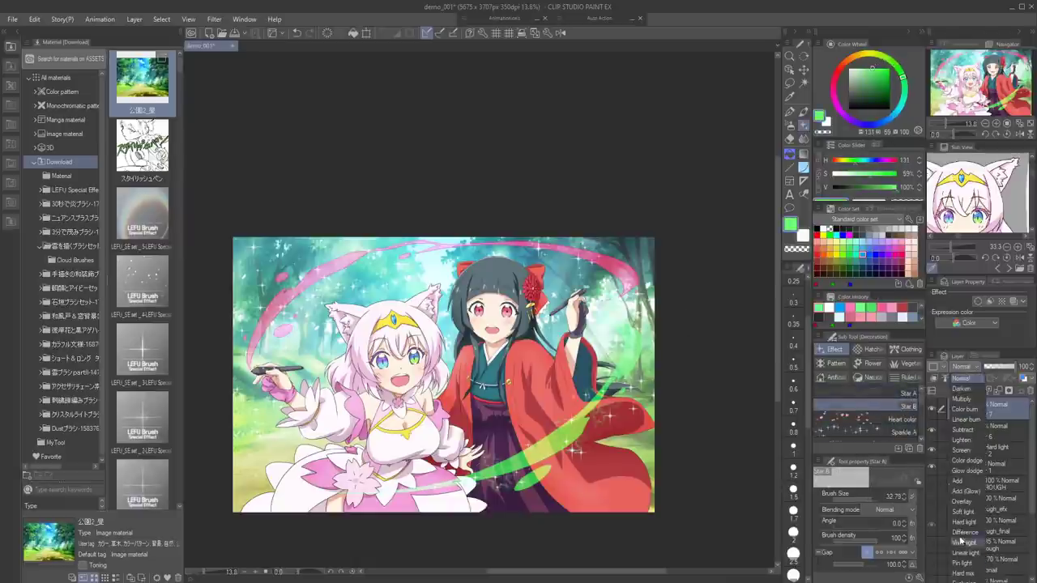
click(967, 527)
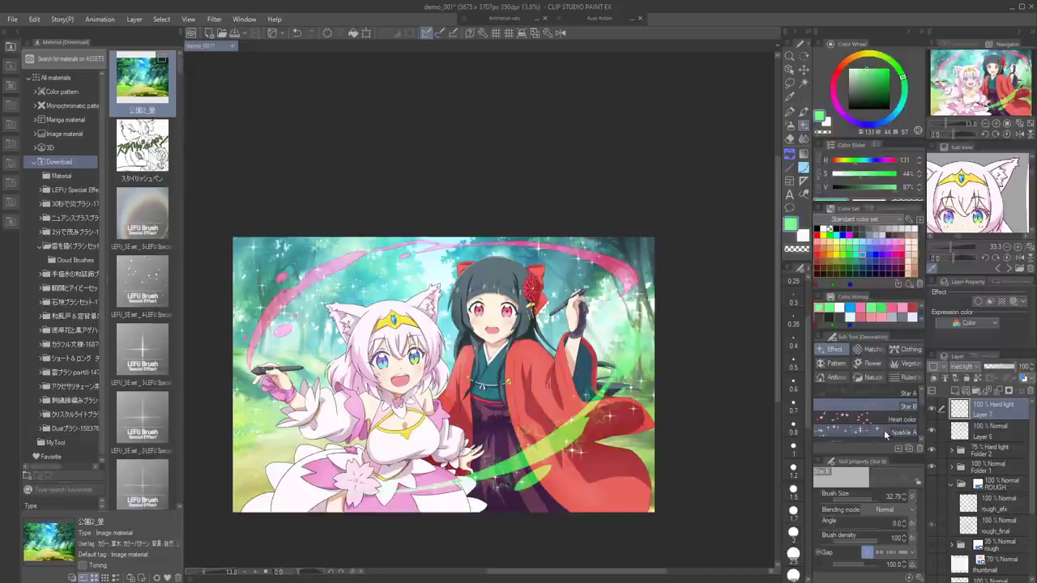
Paint pale green stars by the green swirl and pale pink stars by the pink swirl with the Star B brush
click(1002, 367)
drag(588, 393, 510, 462)
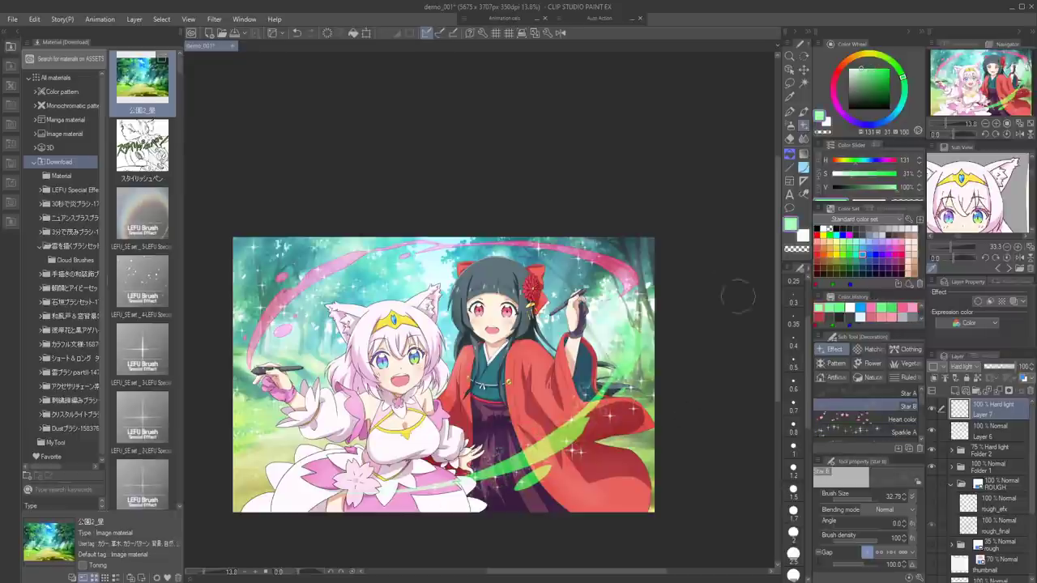
click(891, 162)
drag(255, 309, 313, 296)
click(871, 497)
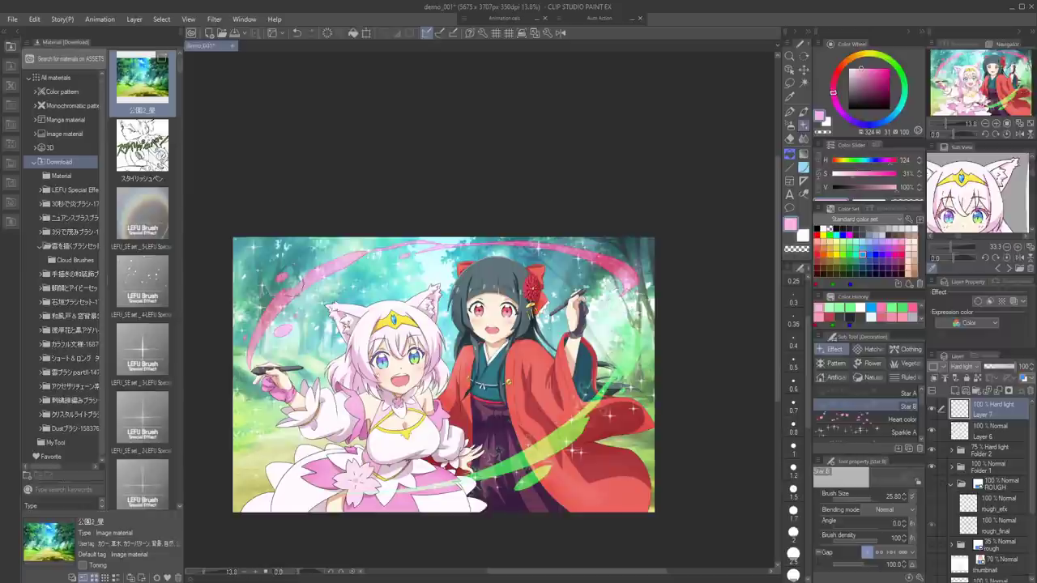
Paint deeper pink stars along the pink swirl on a new layer with the Star pattern brush, blended as Screen
click(956, 392)
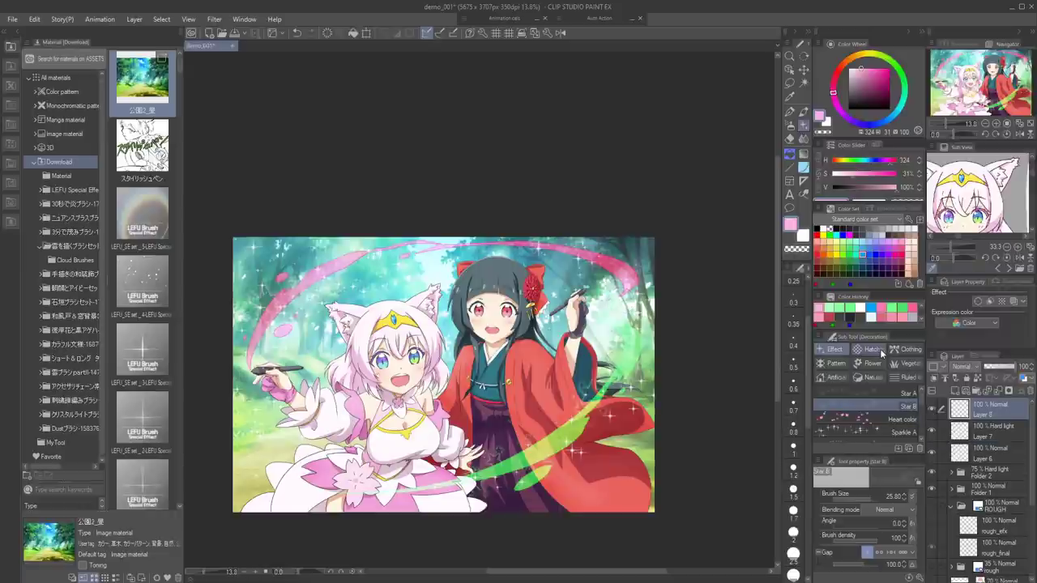
click(838, 364)
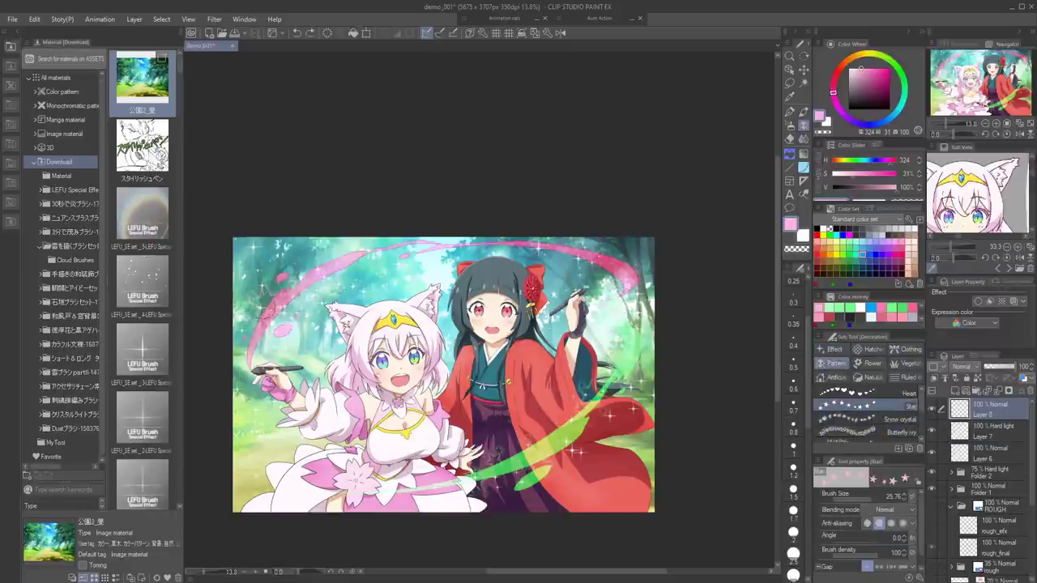
click(876, 68)
key(ctrl+z)
drag(255, 326, 294, 287)
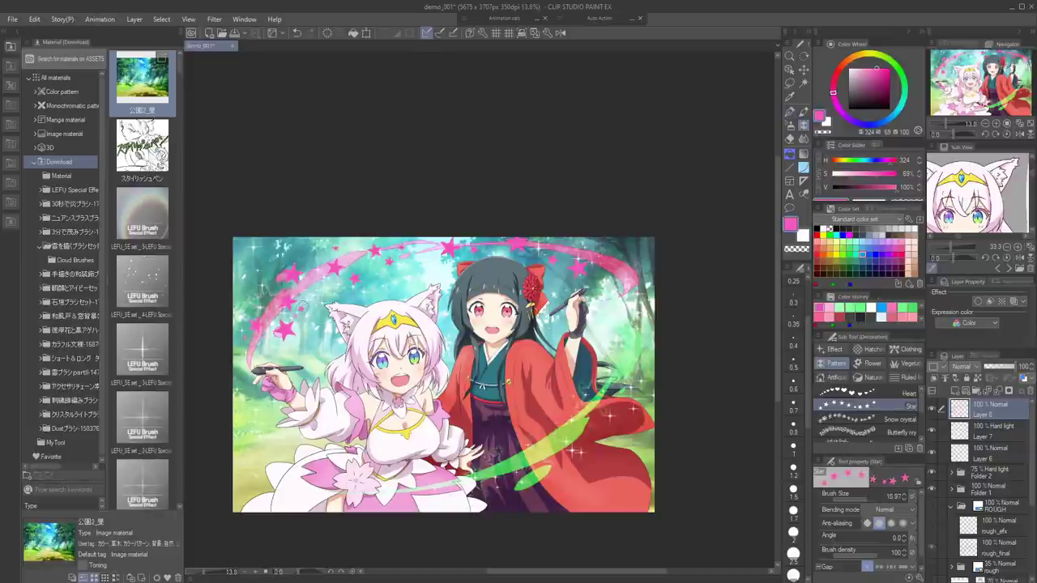
click(977, 369)
click(968, 448)
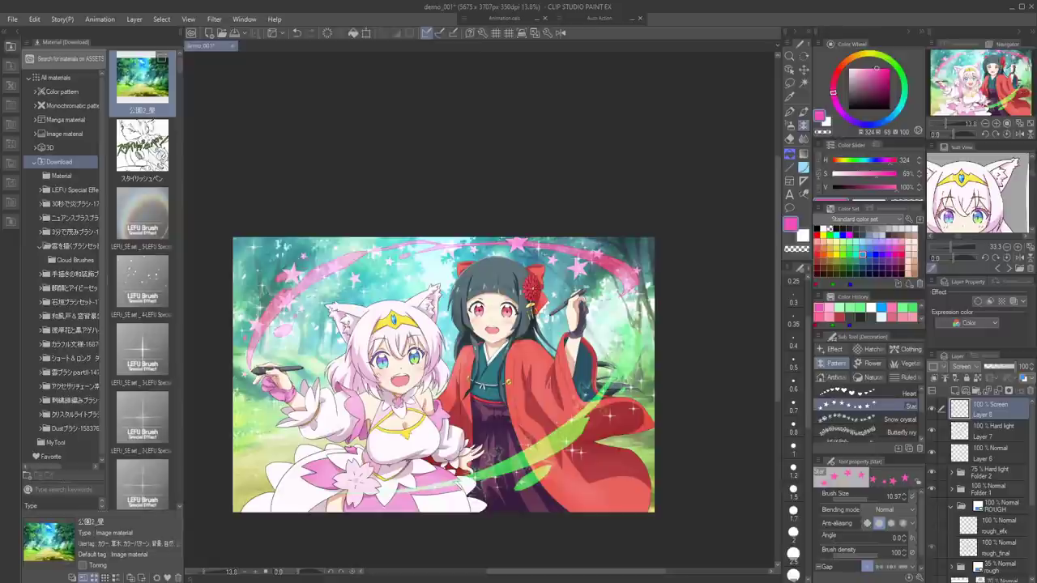
Try the Flower pattern brush in bright green, and scatter green blossoms along the green swirl with Cherry pattern at size 64.30
click(905, 81)
click(919, 434)
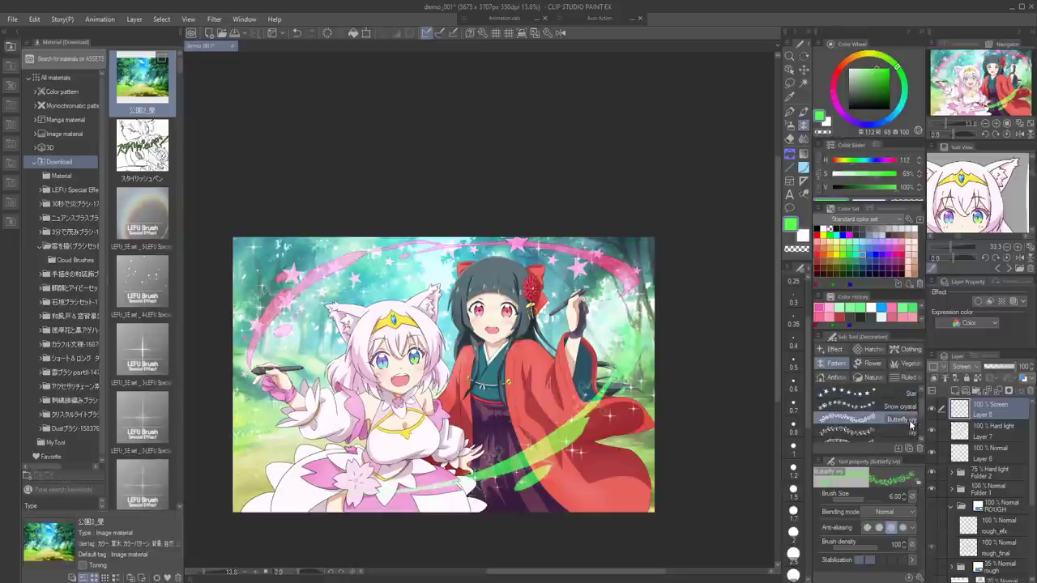
scroll(921, 441, down, 2)
scroll(921, 443, down, 1)
click(891, 411)
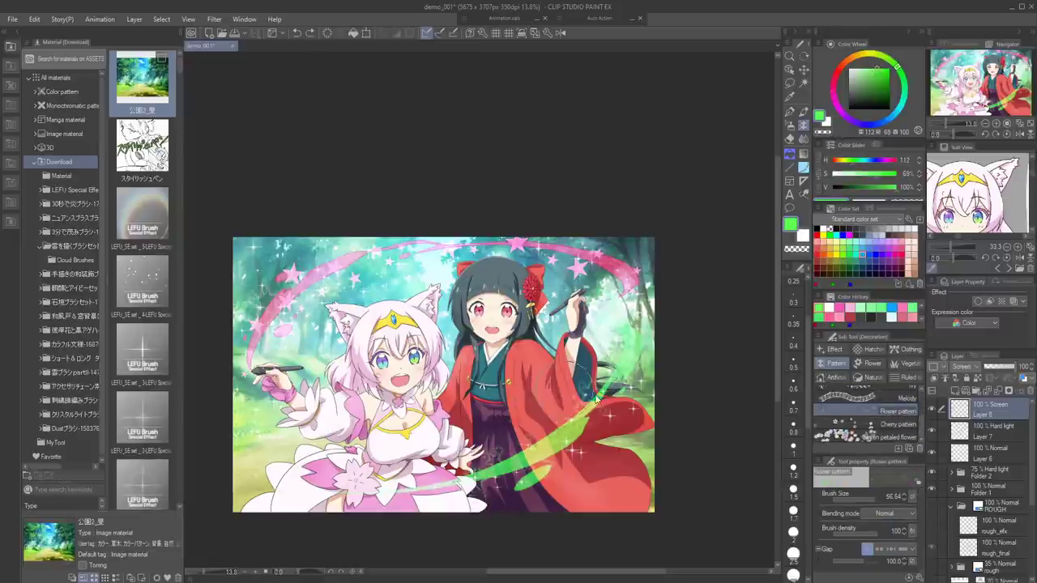
drag(877, 499, 872, 499)
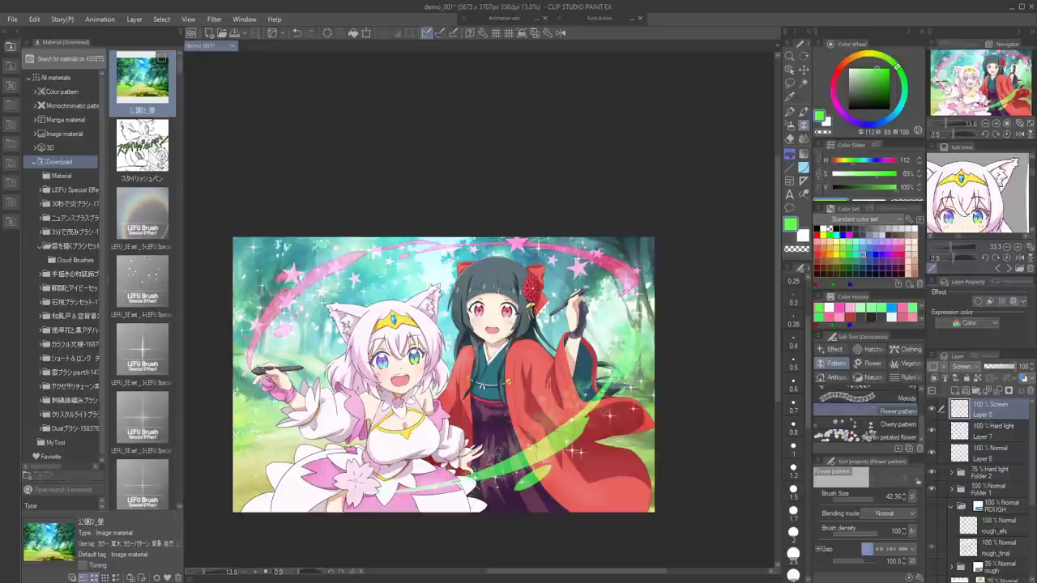
click(896, 424)
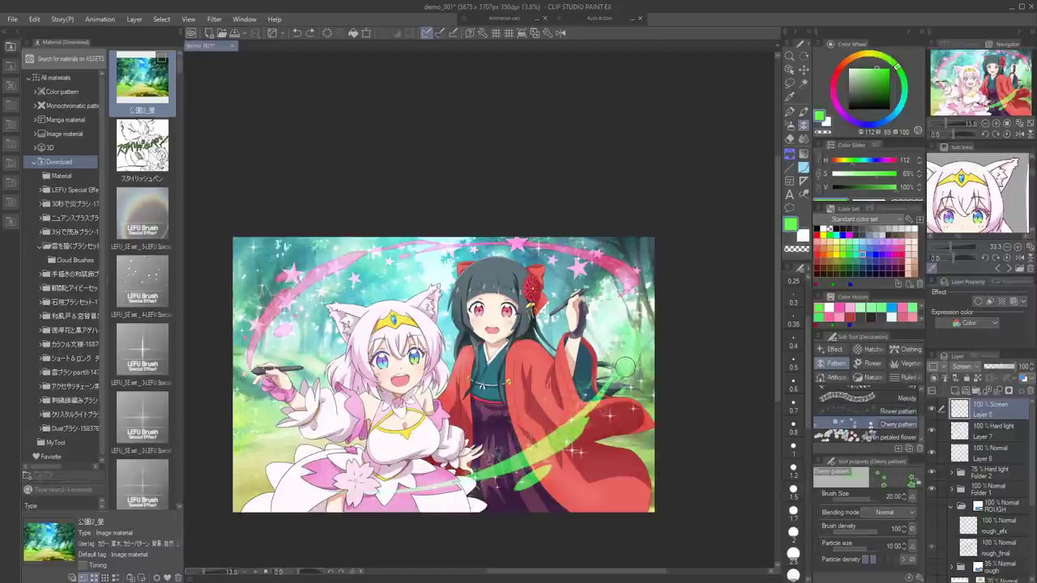
drag(353, 503, 623, 381)
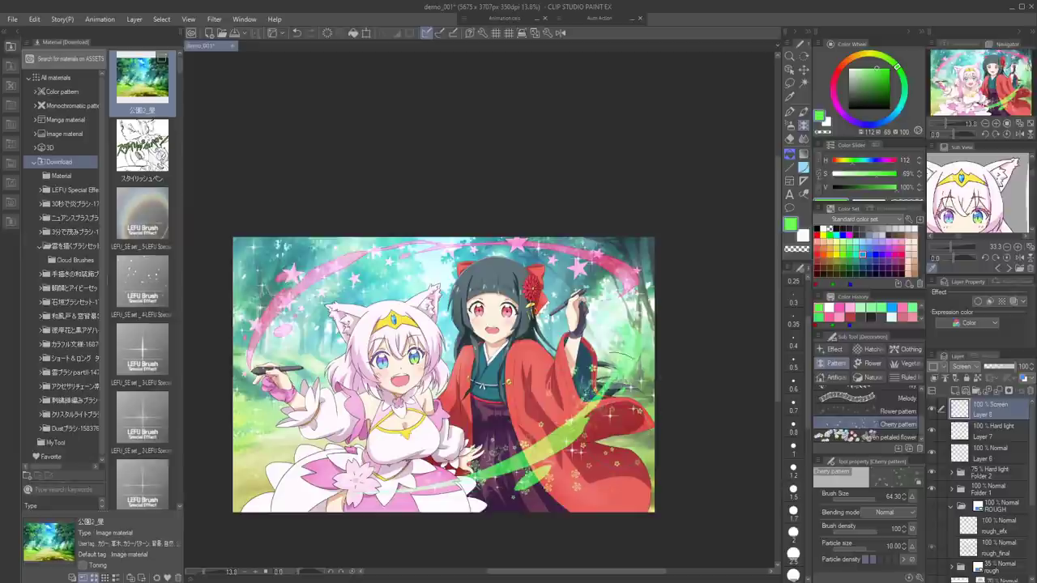
Scatter multicoloured flowers around the image corners on a new layer with the Seven petaled flower brush at size 72.21
click(920, 436)
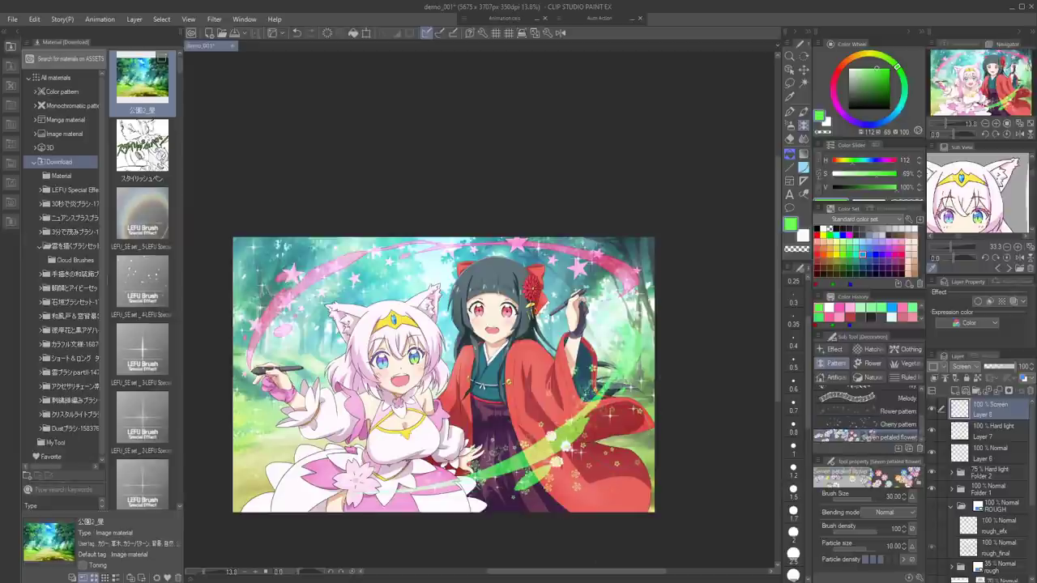
click(954, 391)
click(876, 499)
drag(646, 405, 622, 472)
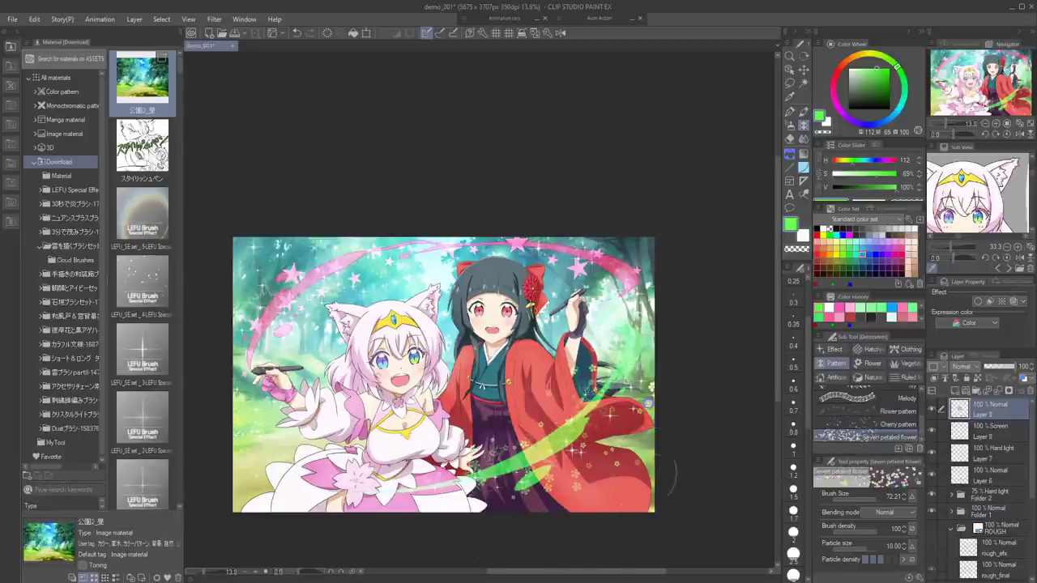
drag(371, 539, 285, 241)
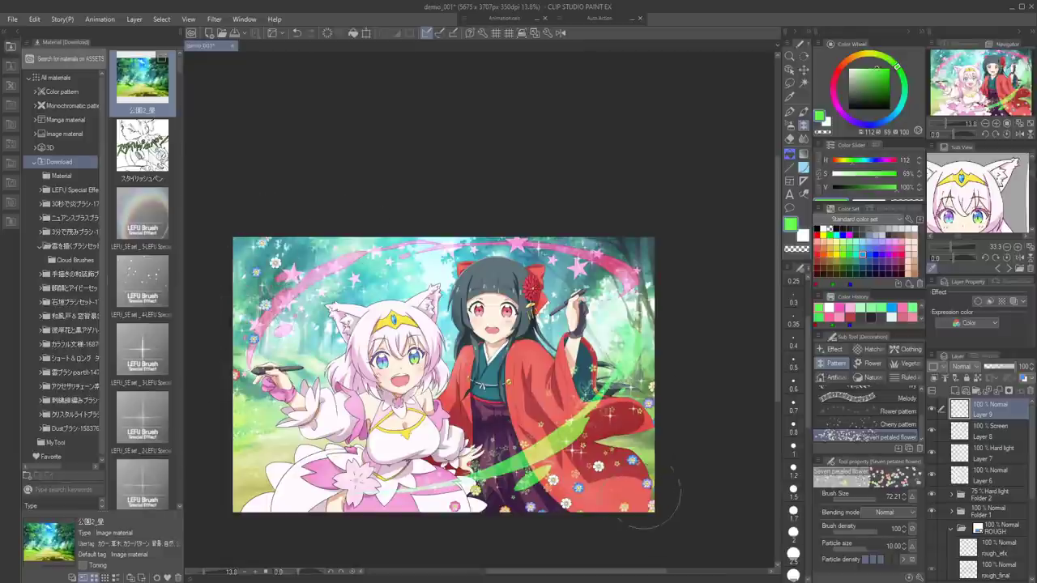
Pick the Laced ribbon clothing brush, add a new layer on top and set the drawing colour to white
mouse_move(921, 429)
mouse_down()
mouse_move(921, 407)
mouse_move(922, 431)
mouse_up()
click(872, 377)
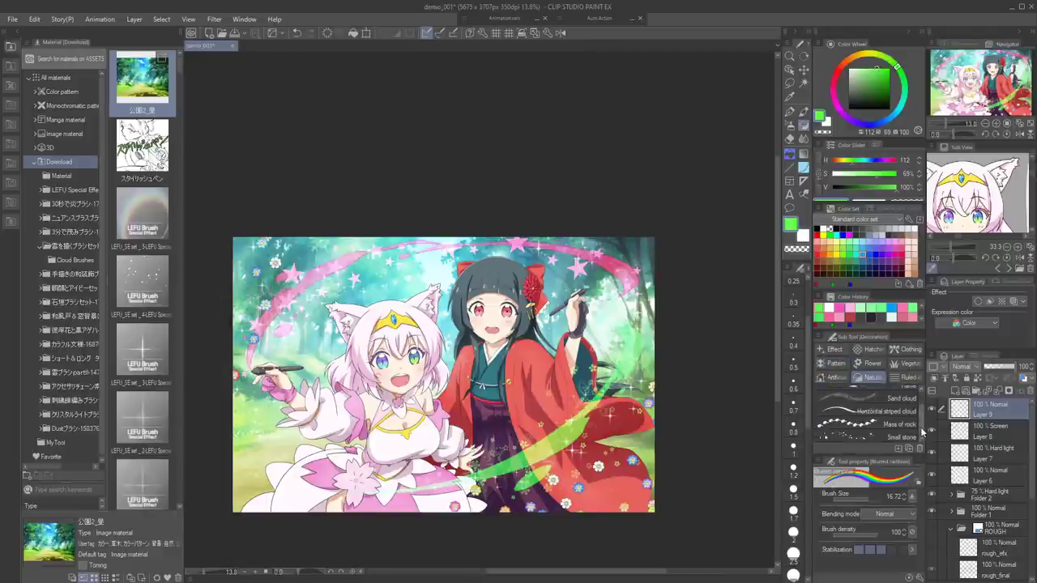
click(914, 365)
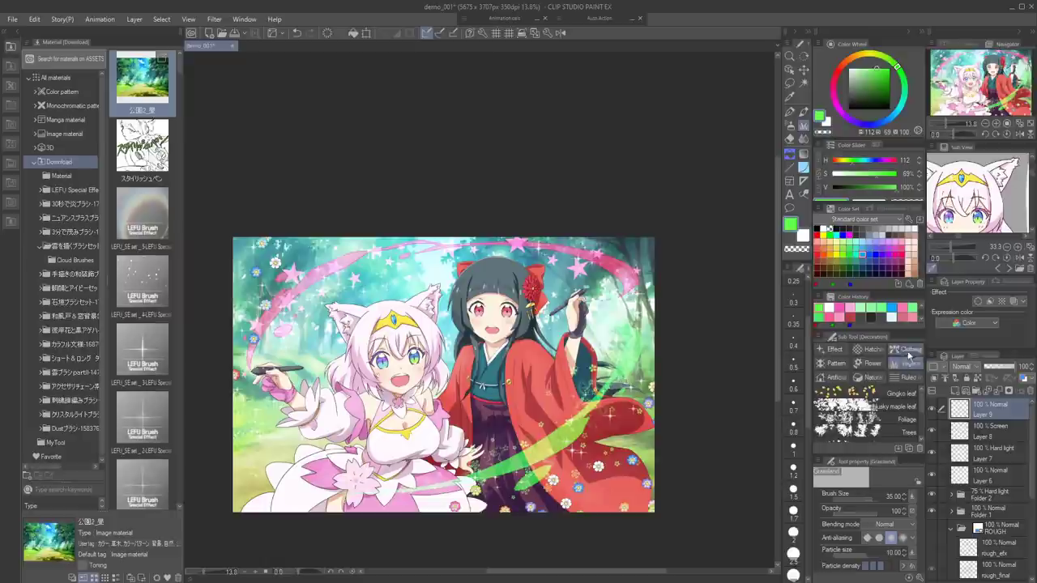
click(906, 349)
click(895, 419)
click(955, 391)
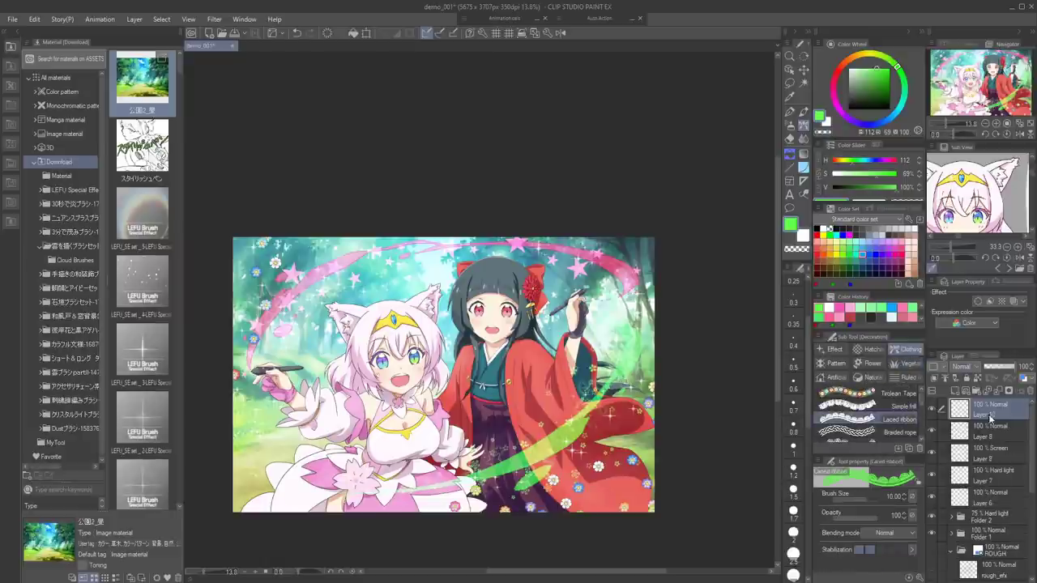
click(849, 68)
Try white lace across the lower-right and upper-left corners of the illustration with Laced ribbon at size 62.34
click(878, 499)
key(ctrl+z)
mouse_move(679, 421)
mouse_down()
mouse_move(524, 533)
mouse_move(681, 393)
mouse_up()
drag(206, 375, 417, 230)
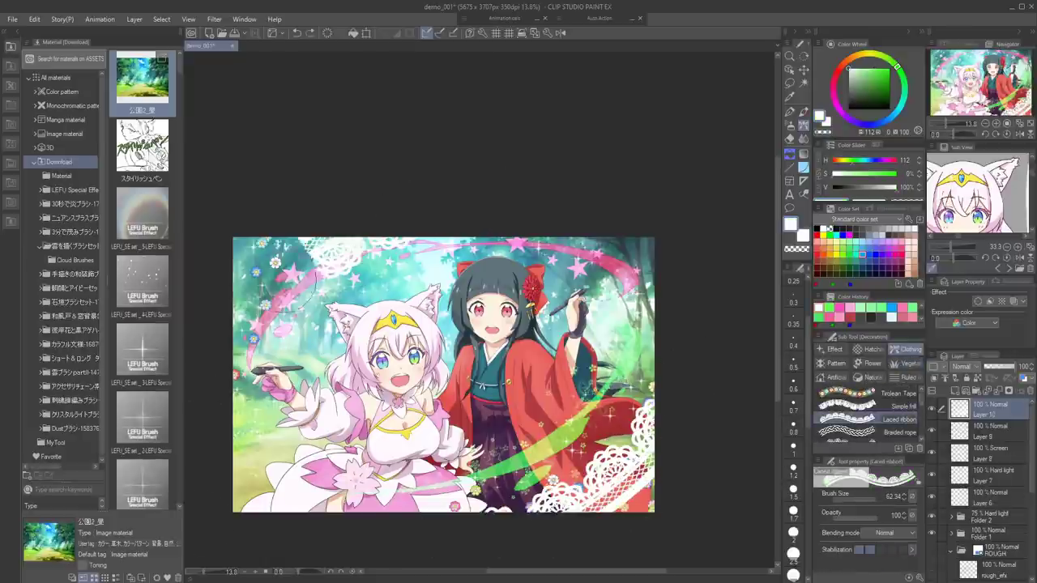
Extend the lace into the remaining two corners and set the lace layer's opacity to 66%
click(999, 367)
drag(686, 437, 478, 235)
key(ctrl+z)
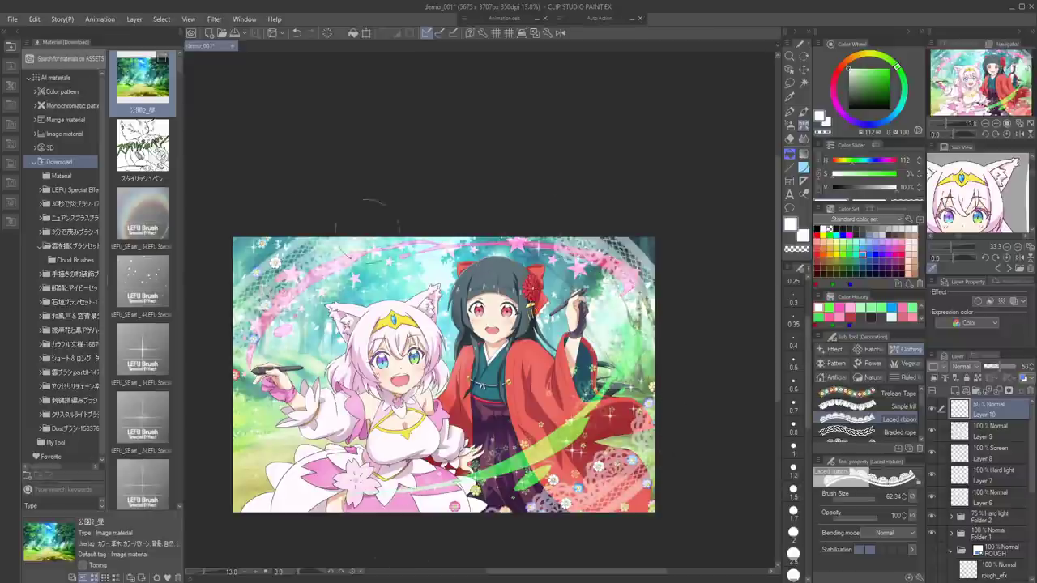
drag(683, 336, 534, 209)
mouse_move(211, 390)
mouse_down()
mouse_move(283, 495)
mouse_move(472, 519)
mouse_up()
scroll(473, 519, up, 1)
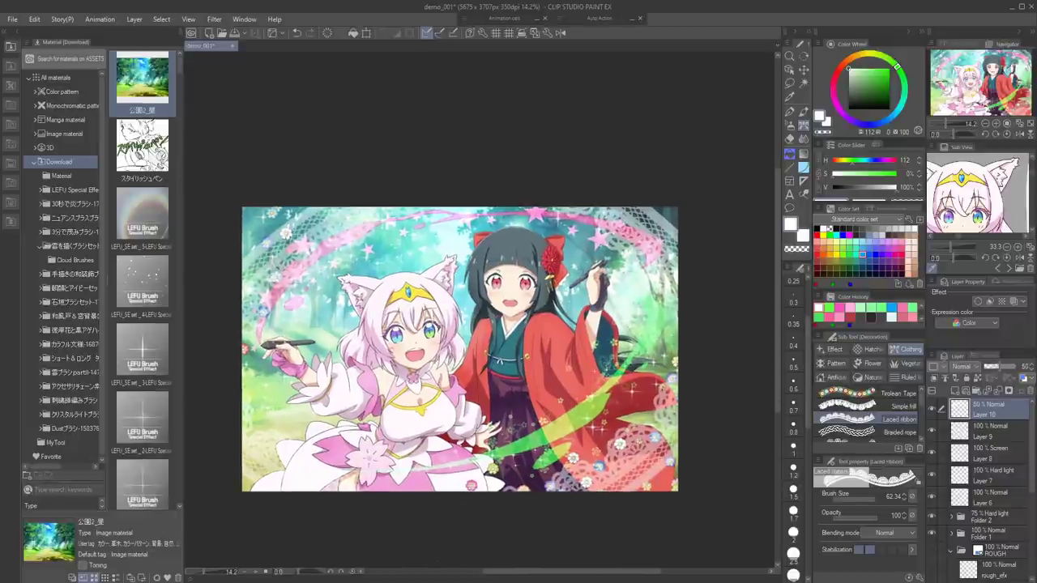
click(1005, 367)
drag(998, 367, 1004, 367)
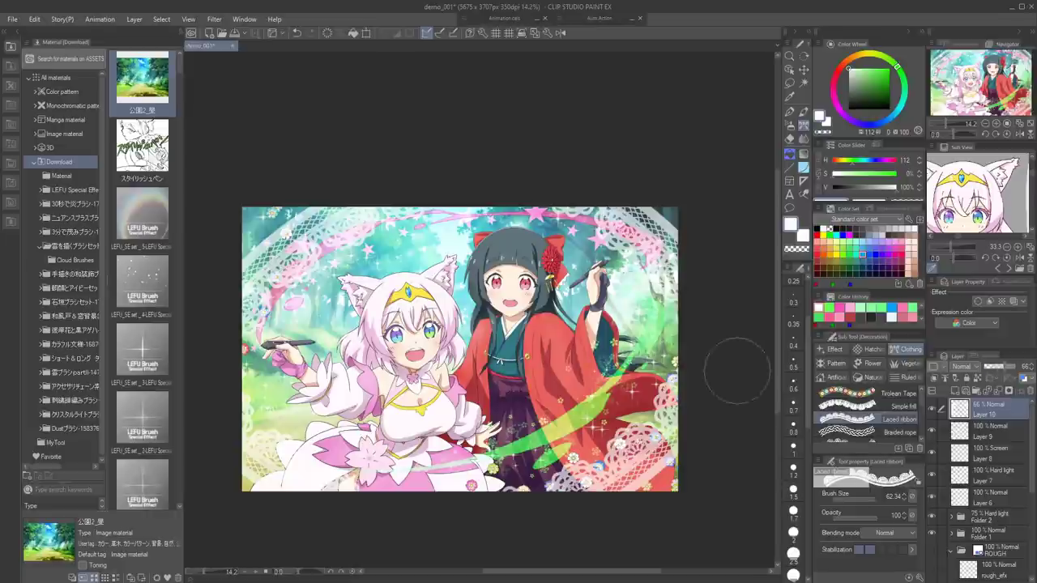
Undo all the lace strokes and opacity changes, and try the Cutout lace brush in the lower-right corner
drag(921, 410, 921, 417)
click(913, 422)
key(ctrl+z)
key(ctrl+z)
key(ctrl+z)
key(ctrl+z)
key(ctrl+z)
key(ctrl+z)
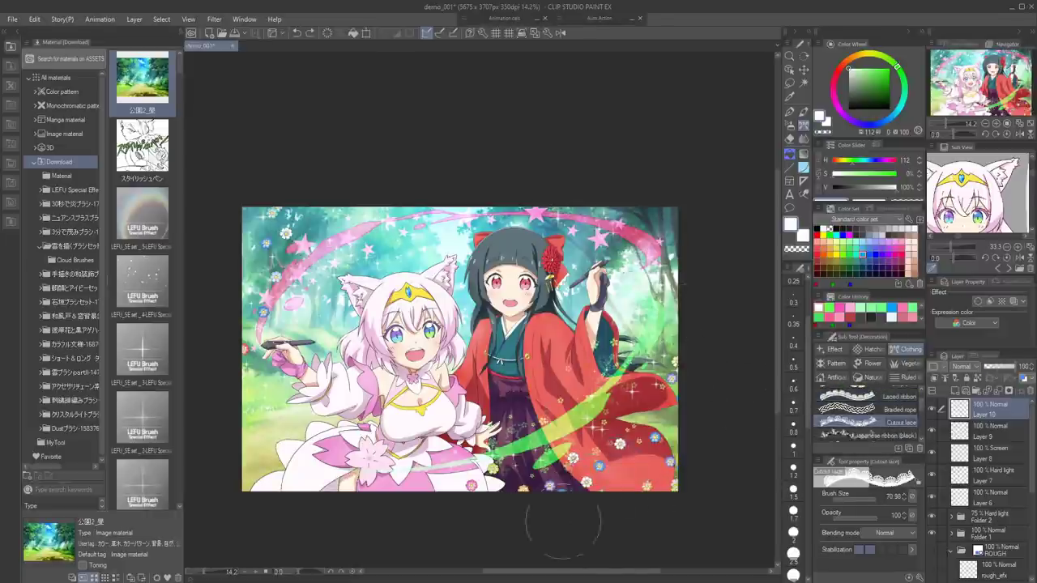
drag(565, 527, 610, 476)
key(ctrl+z)
Paint wide lace across the lower-right and upper corners with the Laced ribbon brush at size 70.80
click(901, 397)
mouse_move(596, 512)
mouse_down()
mouse_move(689, 441)
mouse_move(698, 451)
mouse_move(700, 408)
mouse_up()
key(ctrl+z)
key(ctrl+z)
drag(361, 203, 225, 322)
drag(735, 326, 486, 170)
key(ctrl+z)
drag(720, 312, 438, 121)
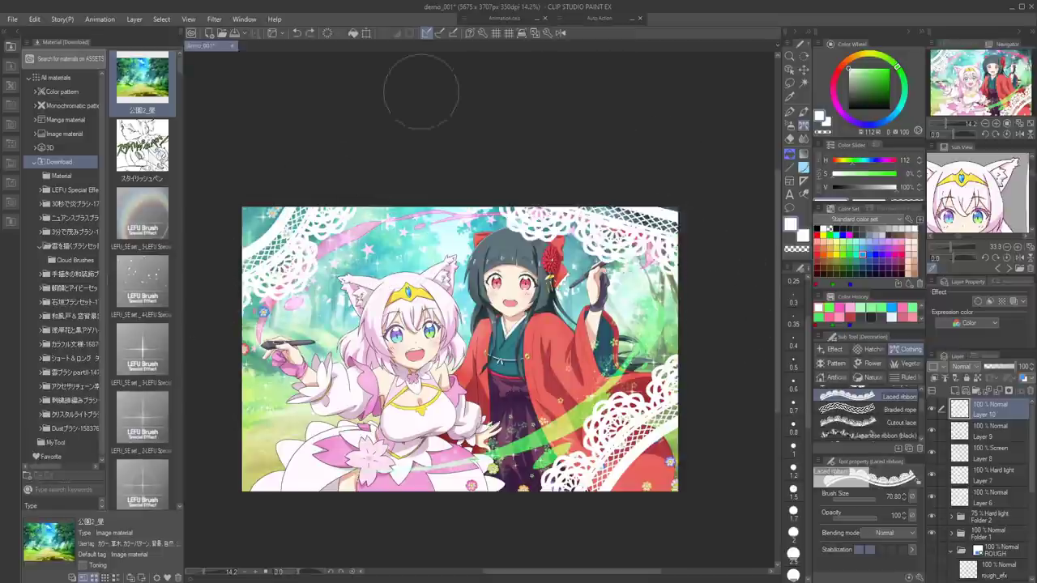
Undo and retry the upper-right lace, and reduce the lace layer's opacity to 48%
key(ctrl+z)
drag(721, 283, 421, 182)
key(ctrl+z)
mouse_move(503, 519)
mouse_down()
mouse_move(212, 409)
mouse_move(531, 522)
mouse_up()
mouse_move(999, 367)
mouse_down()
mouse_move(989, 367)
mouse_move(1015, 368)
mouse_move(1001, 369)
mouse_up()
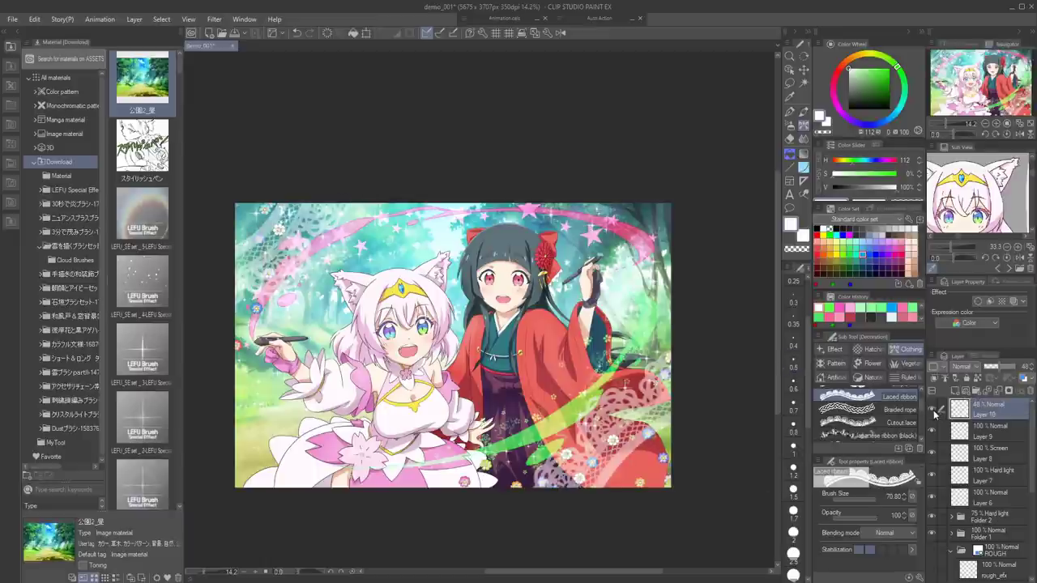
Clear the lace layer and repaint narrower lace bands across the lower-right and upper-left corners with Laced ribbon at size 32.26
key(Delete)
mouse_move(579, 522)
mouse_down()
mouse_move(722, 430)
mouse_move(706, 431)
mouse_up()
key(ctrl+z)
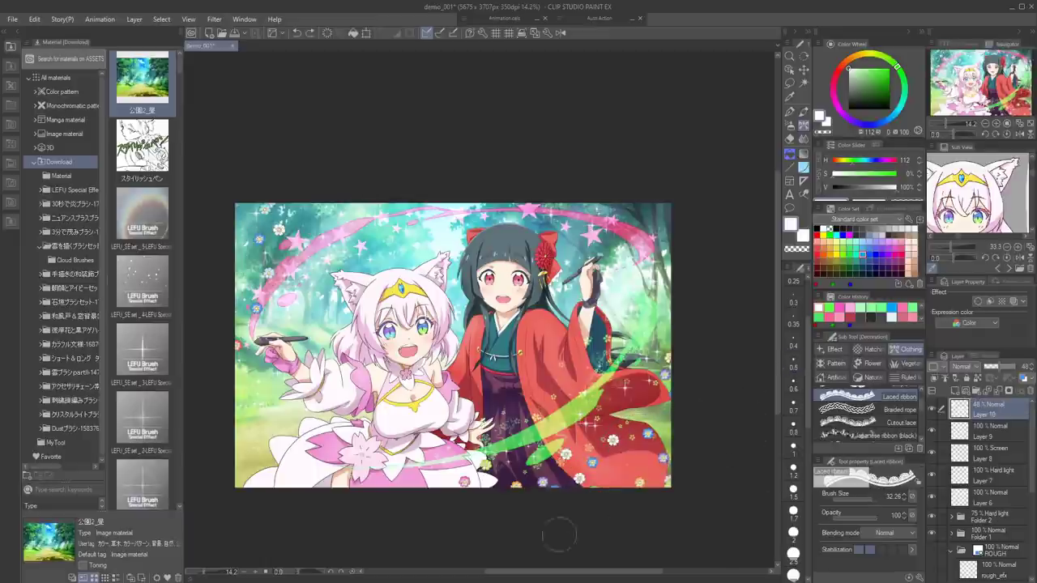
drag(555, 533, 708, 443)
drag(590, 508, 695, 398)
drag(344, 191, 213, 283)
drag(301, 191, 214, 318)
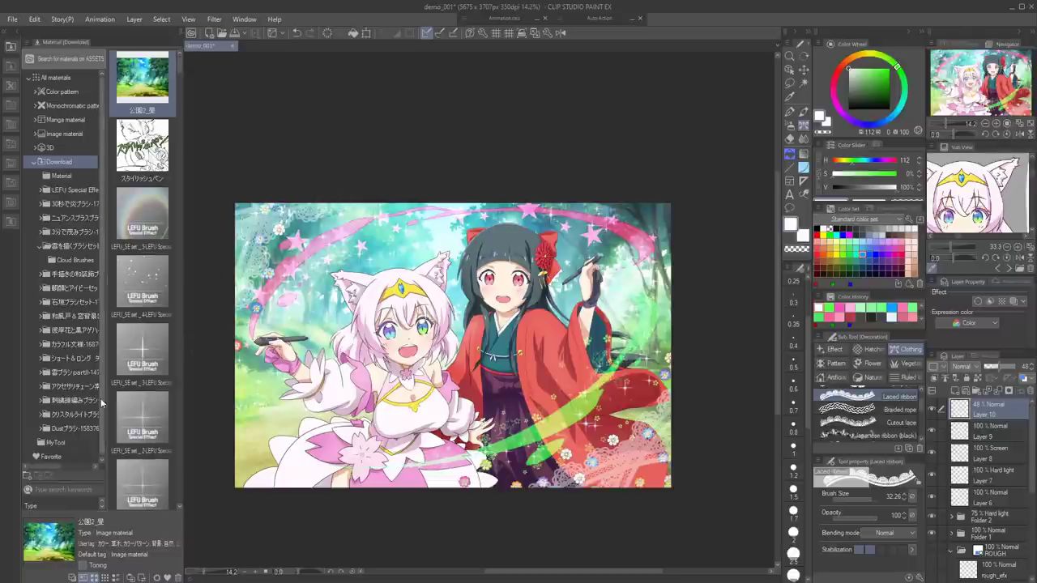
Add lace to the lower-left corner and the right side of the image, and set the lace layer's opacity to 47%
drag(217, 387, 267, 495)
drag(701, 232, 699, 460)
drag(1003, 367, 1000, 367)
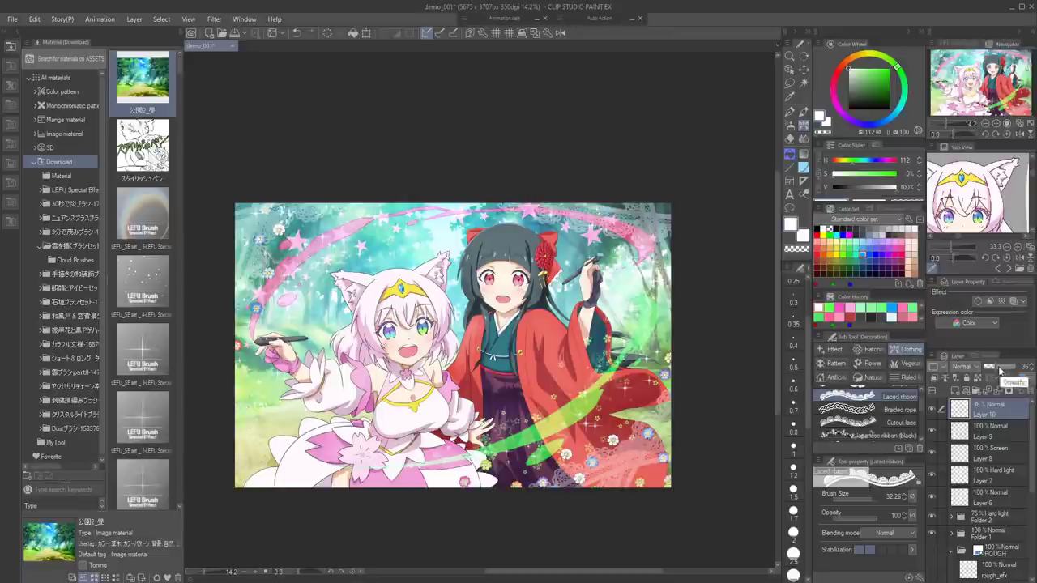
Move the multicoloured flower layer above the lace layer
scroll(657, 543, up, 2)
drag(486, 324, 554, 334)
click(5, 33)
scroll(215, 242, up, 2)
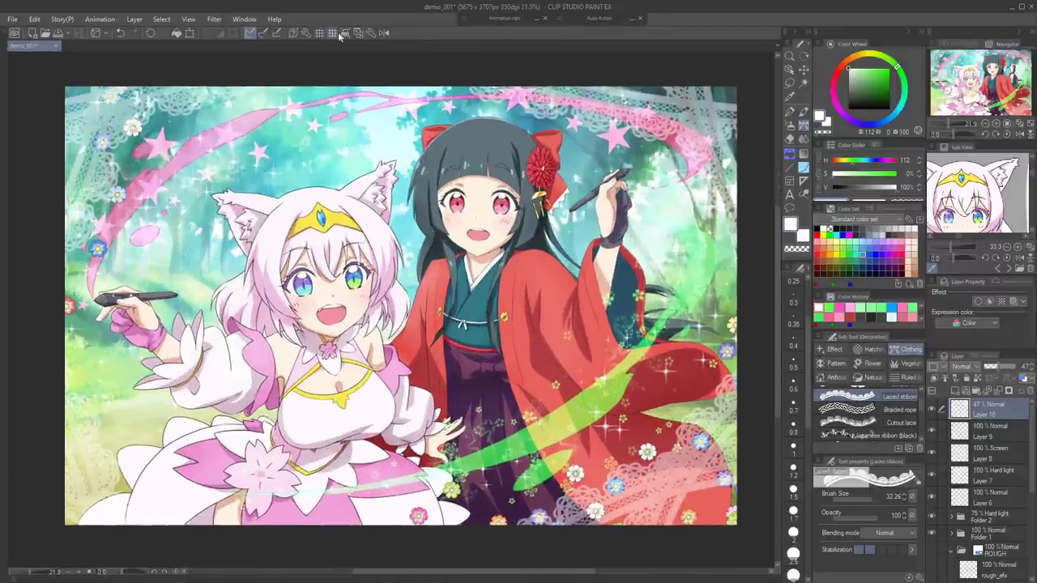
click(357, 33)
click(974, 434)
drag(974, 434, 977, 403)
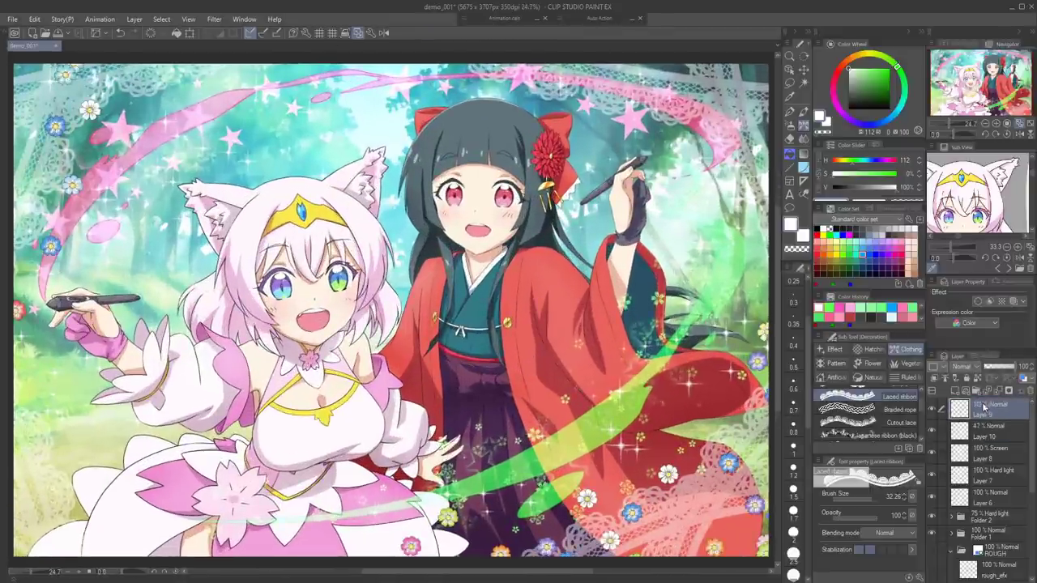
Try a different blending mode on the multicoloured flower layer and undo it
click(964, 367)
click(967, 435)
key(ctrl+z)
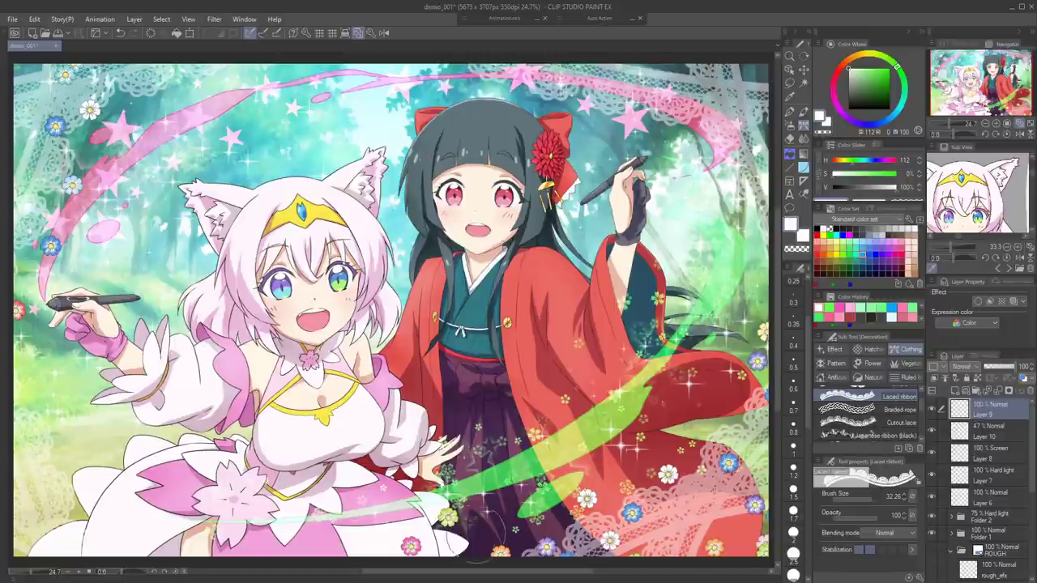
Add a Color balance correction layer above the characters' folder, Folder 1
click(982, 533)
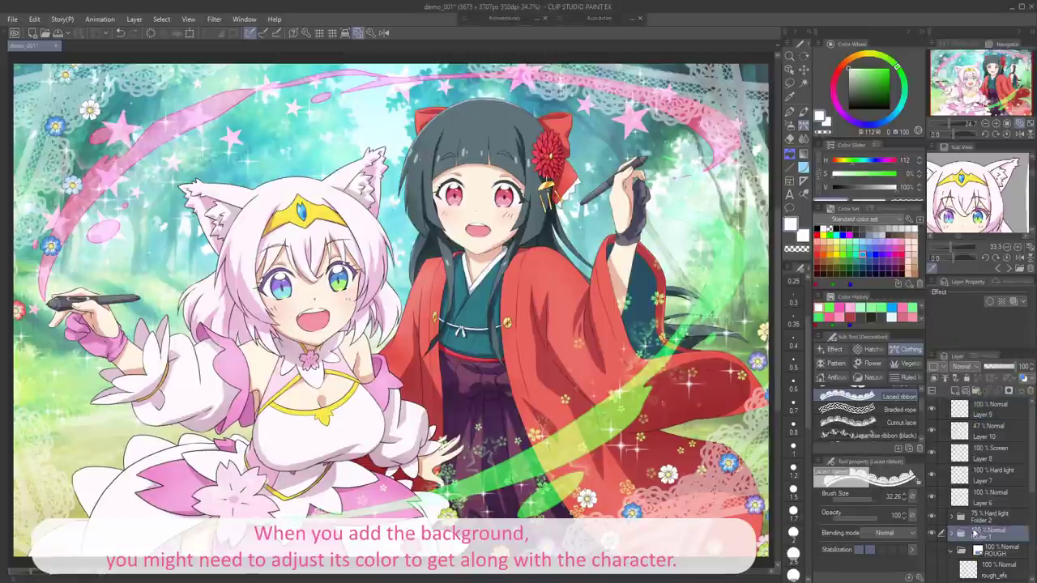
click(932, 533)
click(932, 533)
click(932, 357)
mouse_move(966, 395)
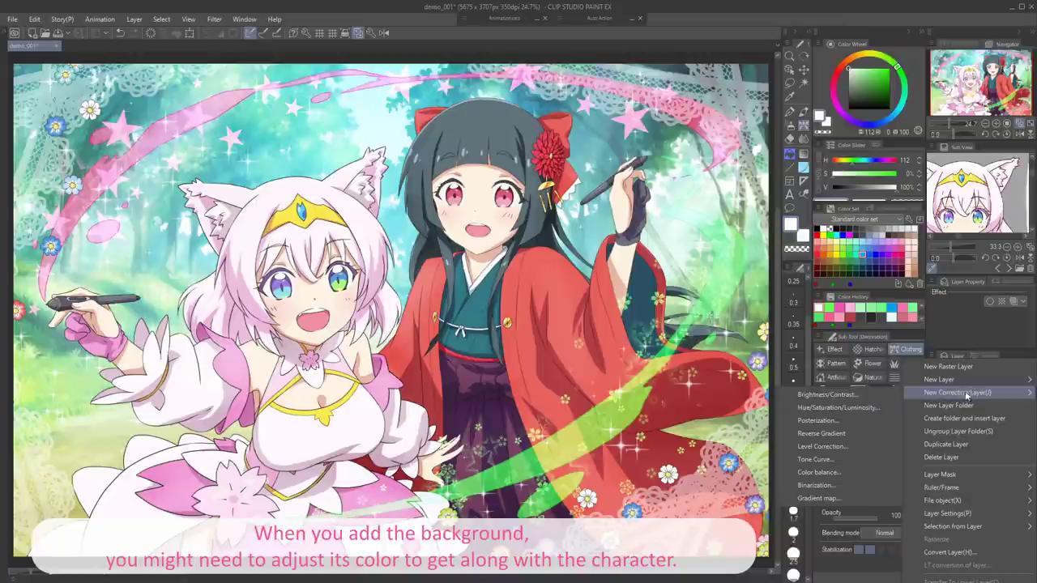
click(845, 475)
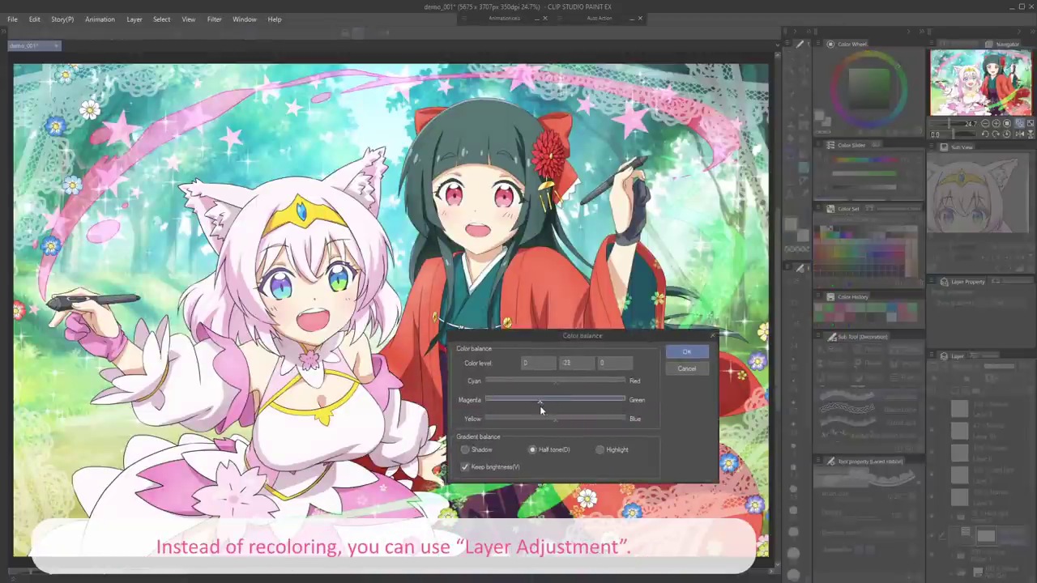
Adjust the half tones, set the shadow levels to -3, 0, 14 and the highlight levels to 0, 7, -8 in the Color balance correction
drag(555, 380, 544, 382)
click(556, 416)
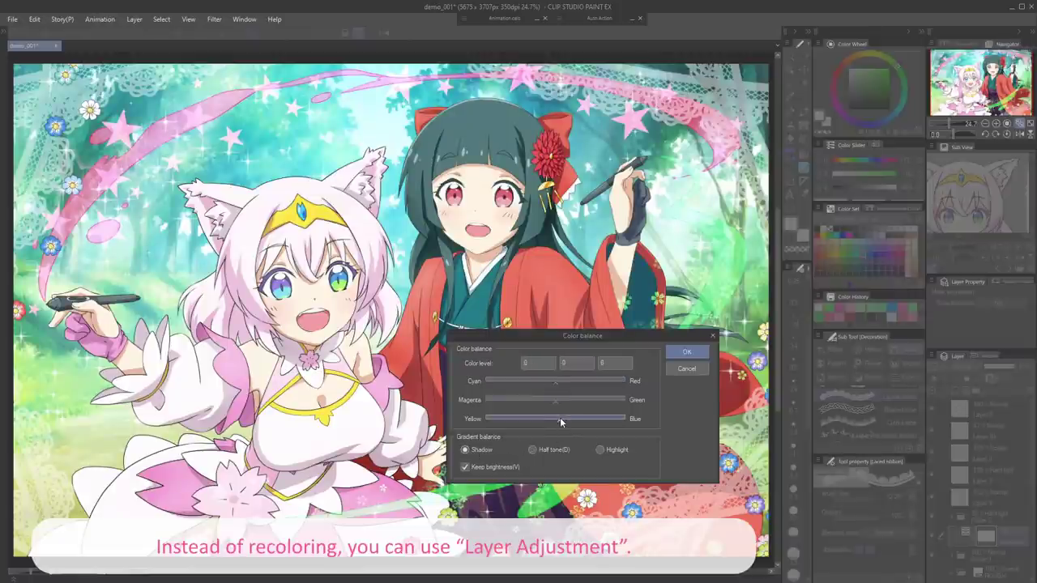
drag(560, 422, 570, 421)
drag(554, 383, 554, 383)
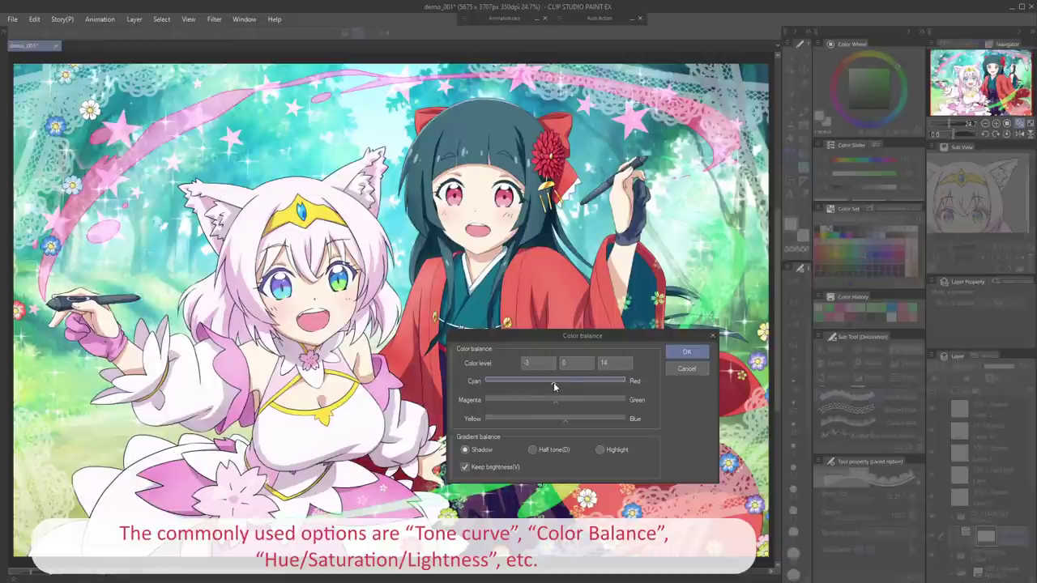
click(599, 450)
drag(554, 400, 548, 419)
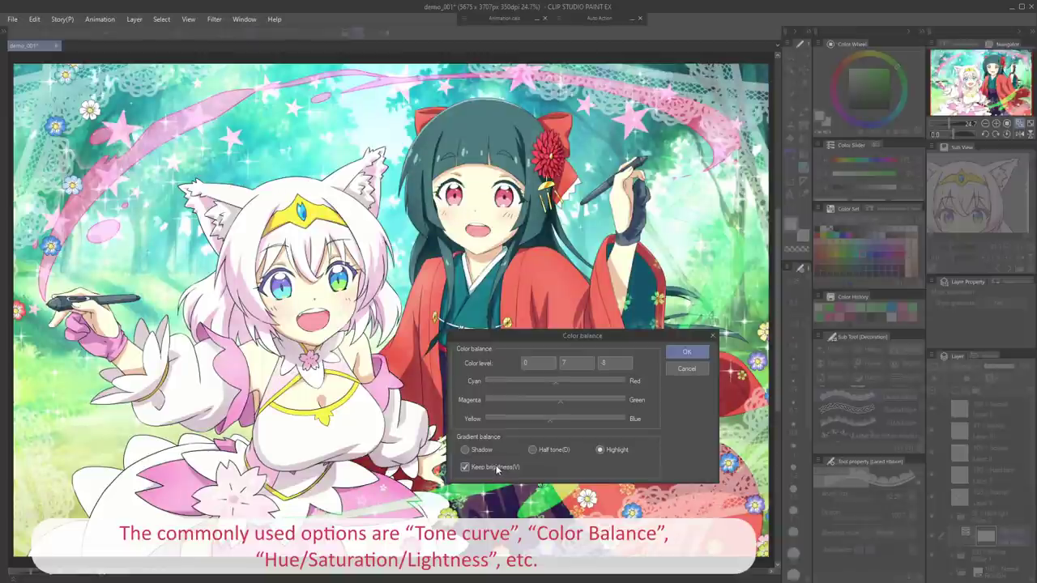
click(686, 351)
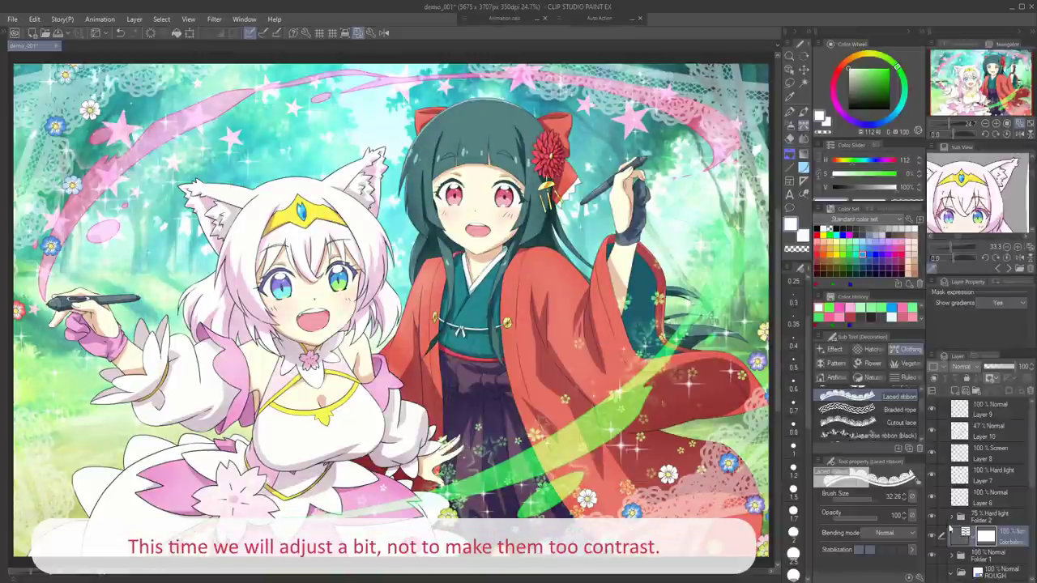
Clip the Color balance layer to the characters' Folder 1, compare with it hidden and shown, and set its opacity to 22%
click(935, 380)
click(933, 536)
click(933, 536)
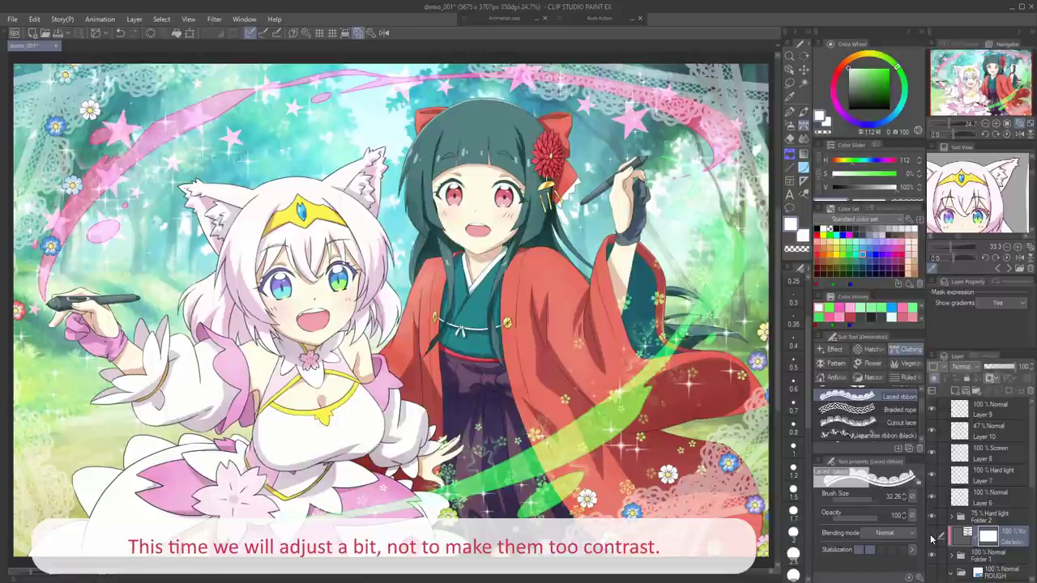
click(933, 536)
click(933, 536)
drag(979, 371, 994, 377)
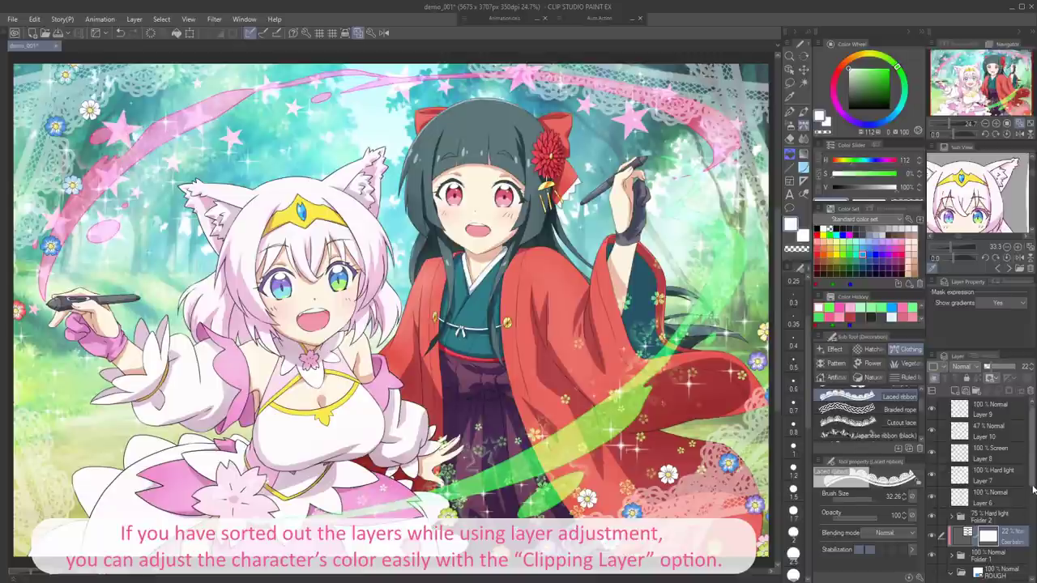
Add a Hue/Saturation/Luminosity correction layer above the background's Layer 5 and reduce its saturation
drag(1032, 488, 1033, 580)
click(1006, 547)
click(995, 501)
click(932, 356)
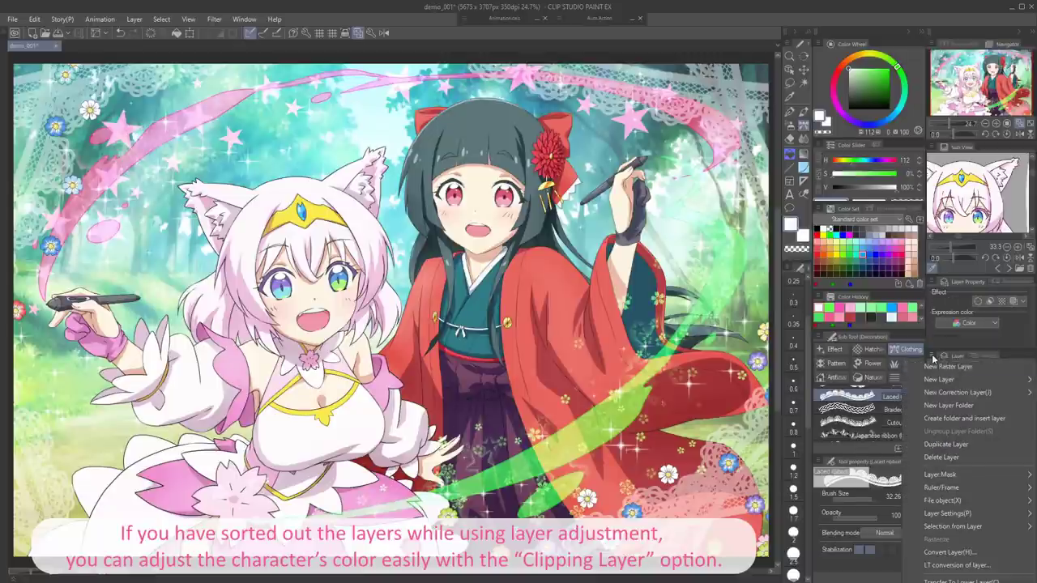
mouse_move(944, 396)
click(802, 408)
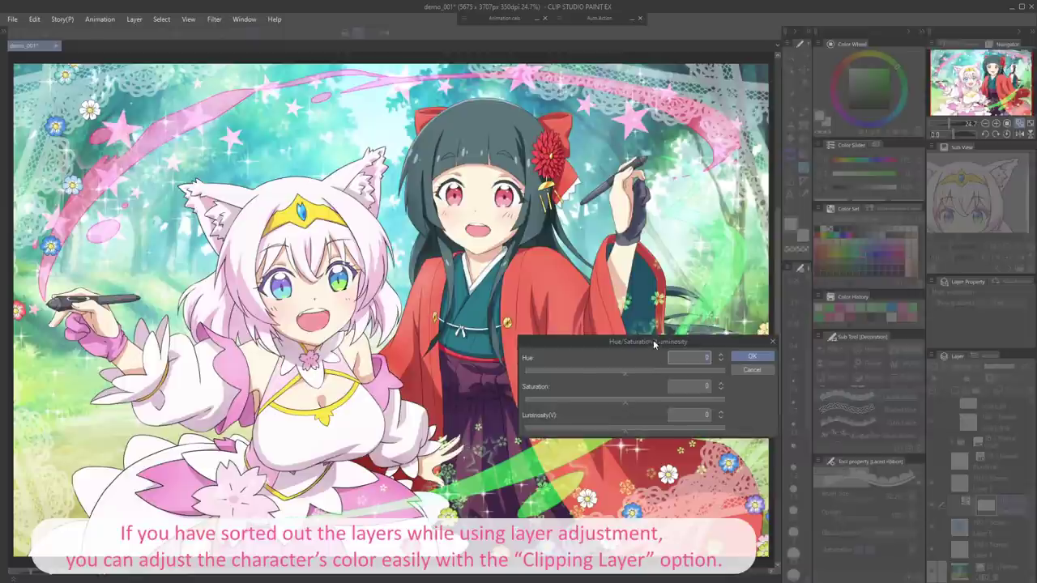
drag(625, 401, 614, 402)
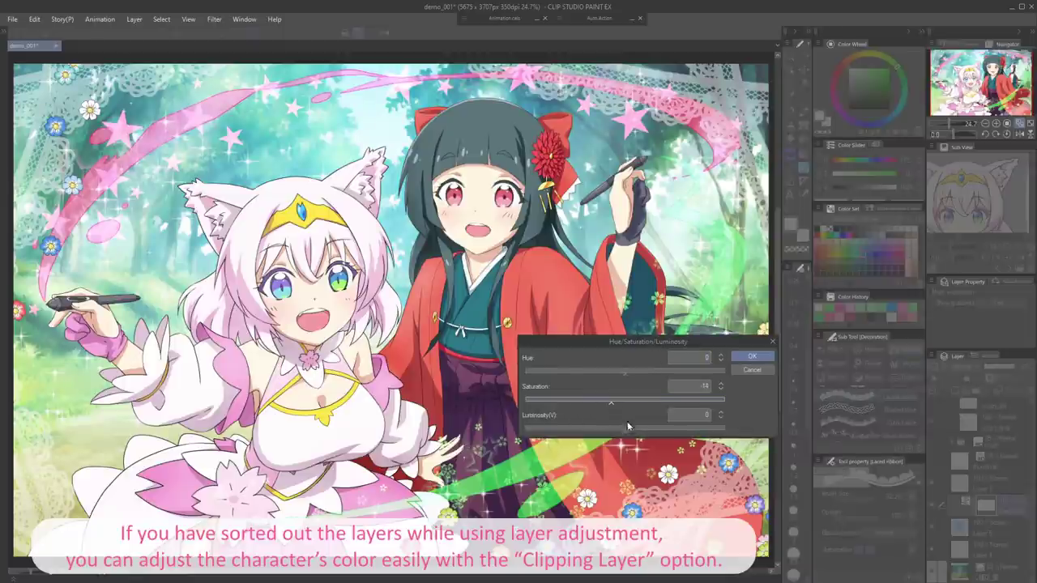
click(752, 357)
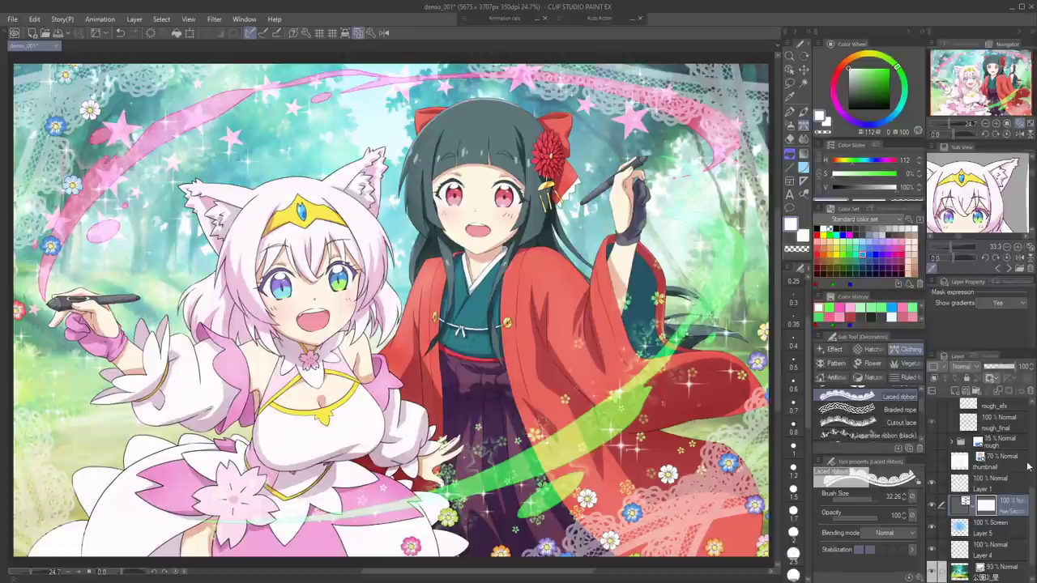
Readjust the characters' Color balance layer to half tone levels -7, 16, 11 and shift its highlights towards red and yellow
drag(1033, 527, 1031, 482)
double_click(957, 471)
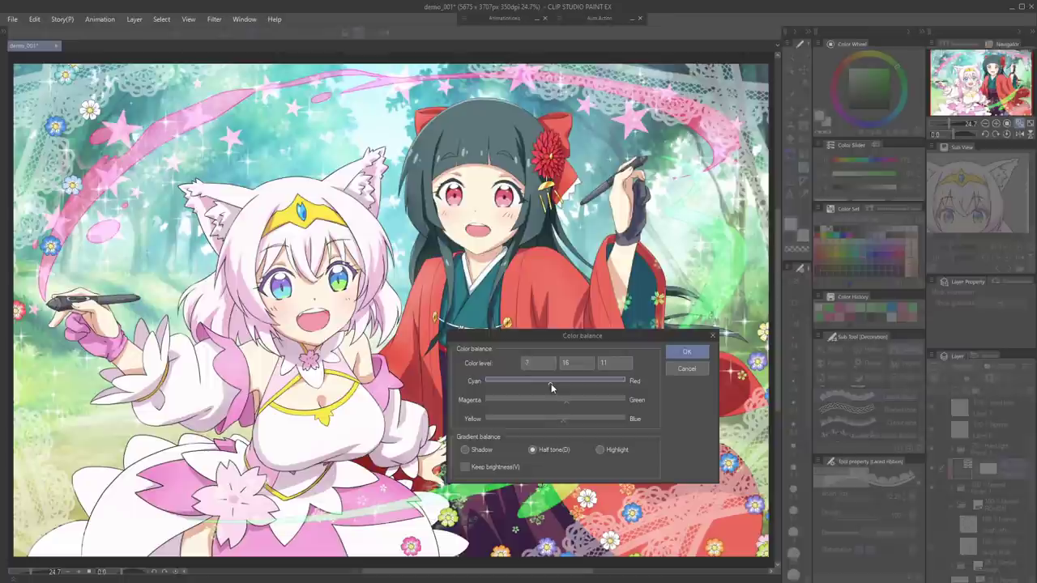
click(599, 449)
drag(561, 387, 566, 387)
click(548, 421)
click(675, 354)
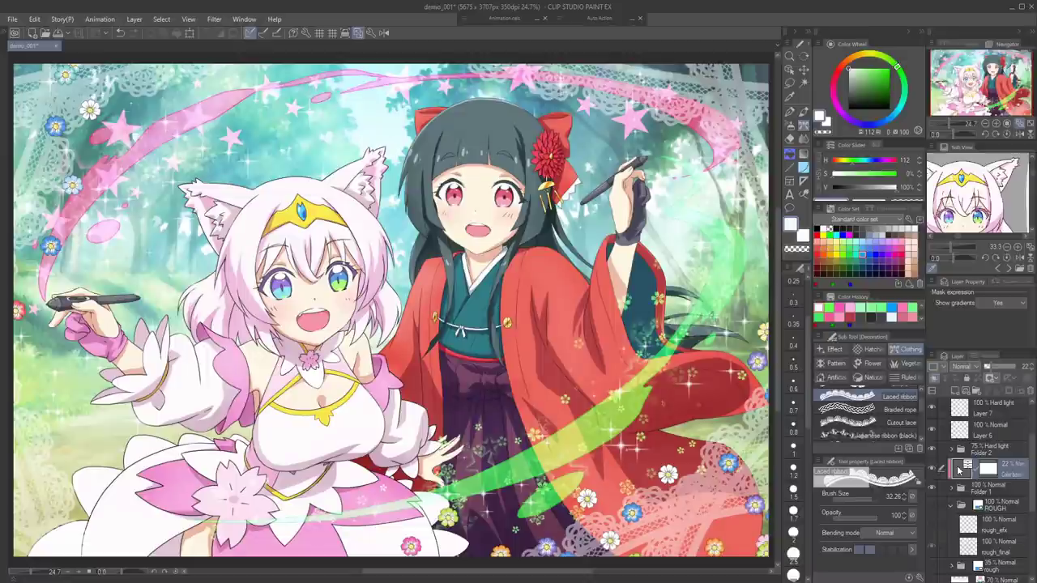
Recheck the characters' Color balance settings and set that correction layer's opacity to 24%
double_click(958, 468)
click(686, 351)
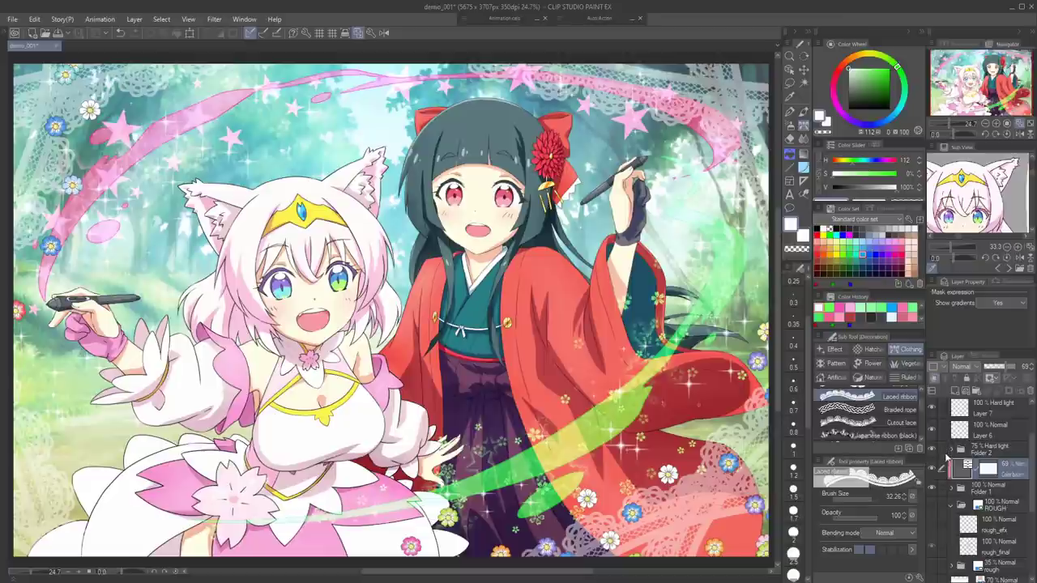
double_click(959, 470)
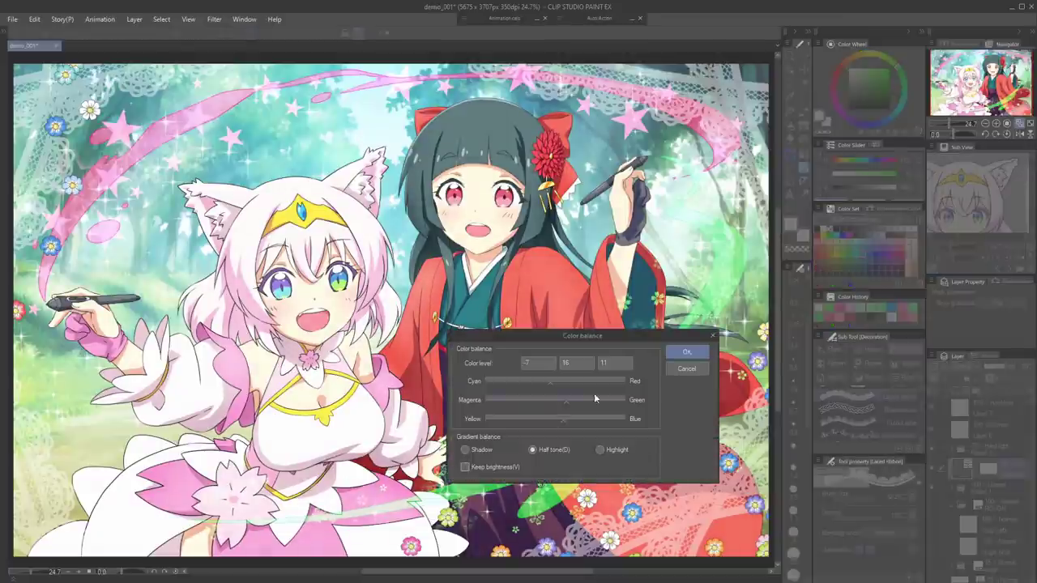
click(686, 352)
drag(1007, 368, 998, 370)
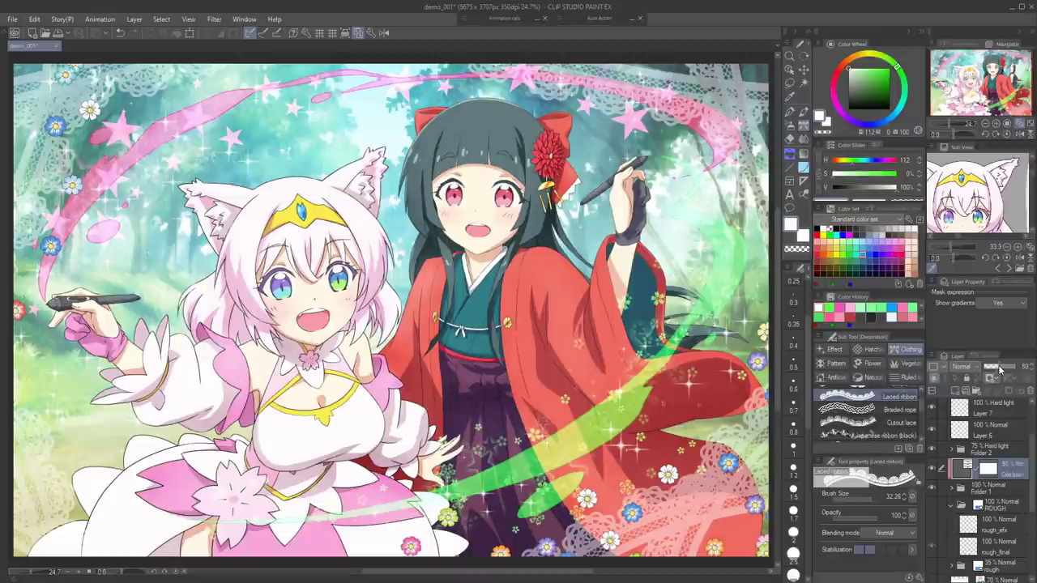
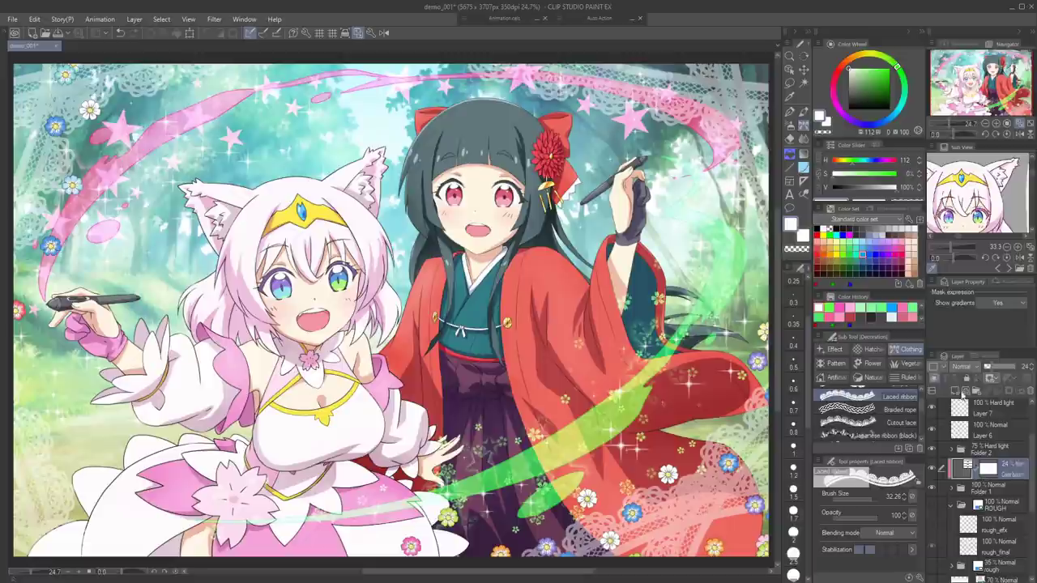
Add a new layer in Overlay mode above the Color balance layer and clip it to the characters' folder
click(956, 390)
click(966, 367)
click(963, 502)
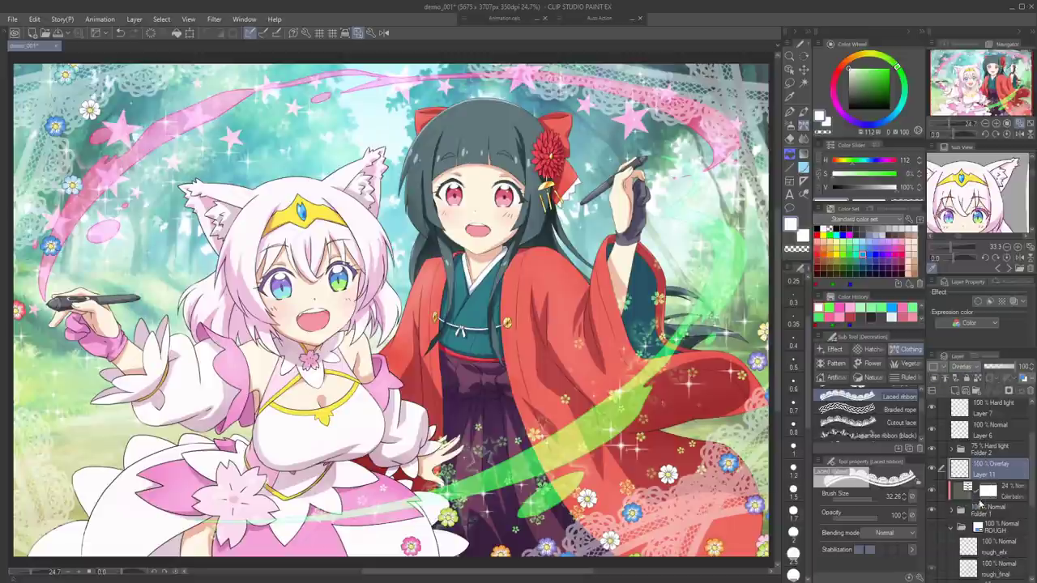
Tint the dark-haired girl's raised hand and sleeve blue on the Overlay layer with the Soft airbrush
click(884, 85)
click(890, 118)
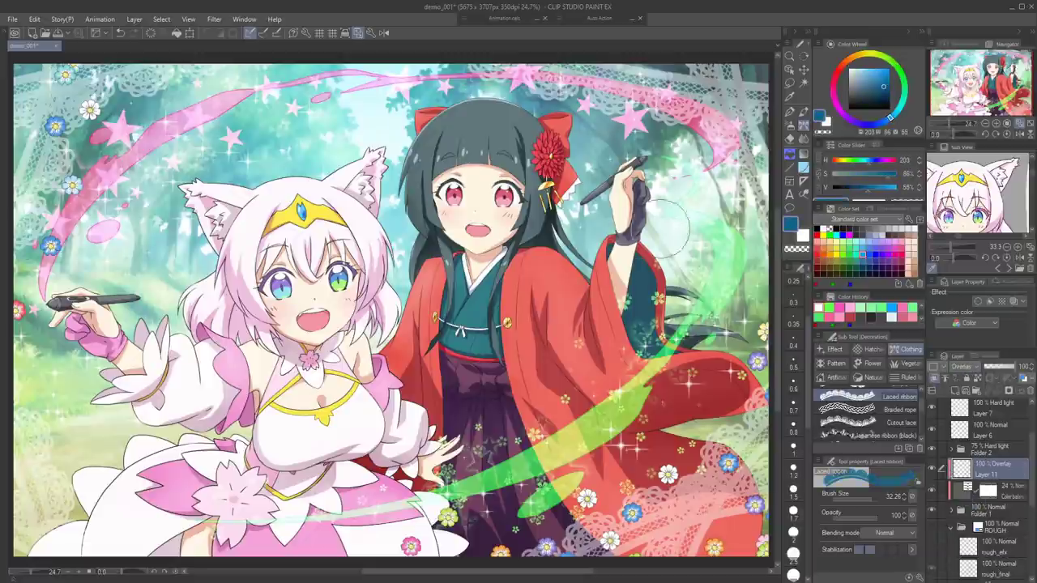
key(b)
key(b)
drag(614, 209, 605, 209)
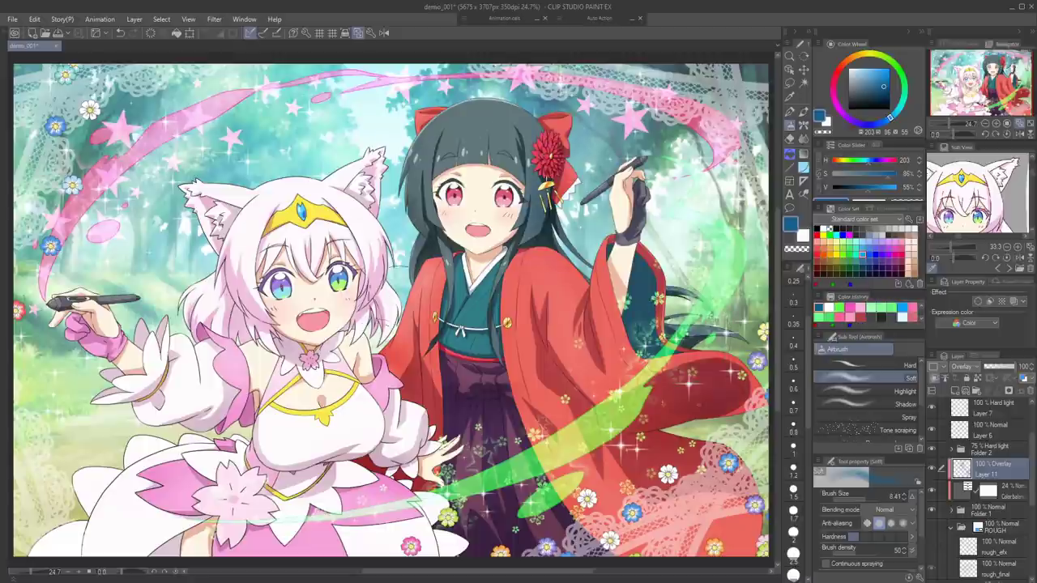
Airbrush dark green and bright green onto the red kimono and hakama where the green ribbon crosses them
click(836, 91)
click(905, 86)
drag(670, 372, 521, 481)
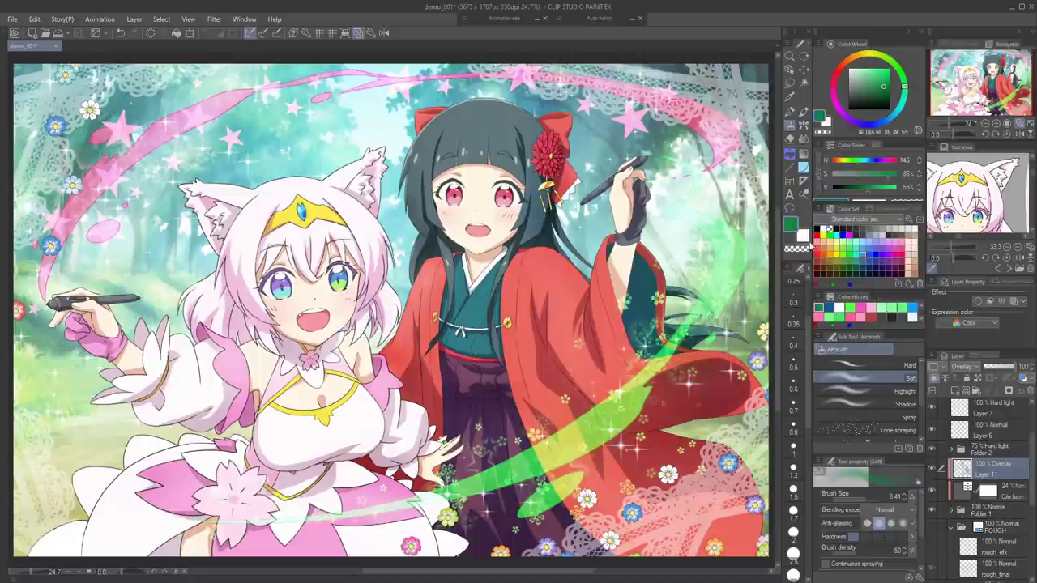
click(881, 68)
drag(565, 417, 565, 445)
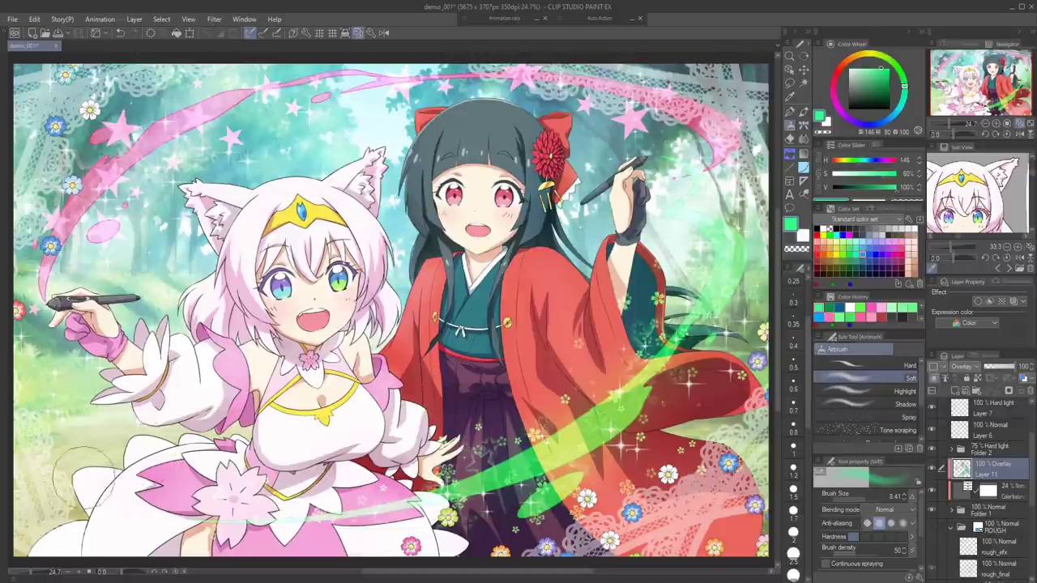
Airbrush a pink tint over the dark-haired girl's purple hakama
click(892, 159)
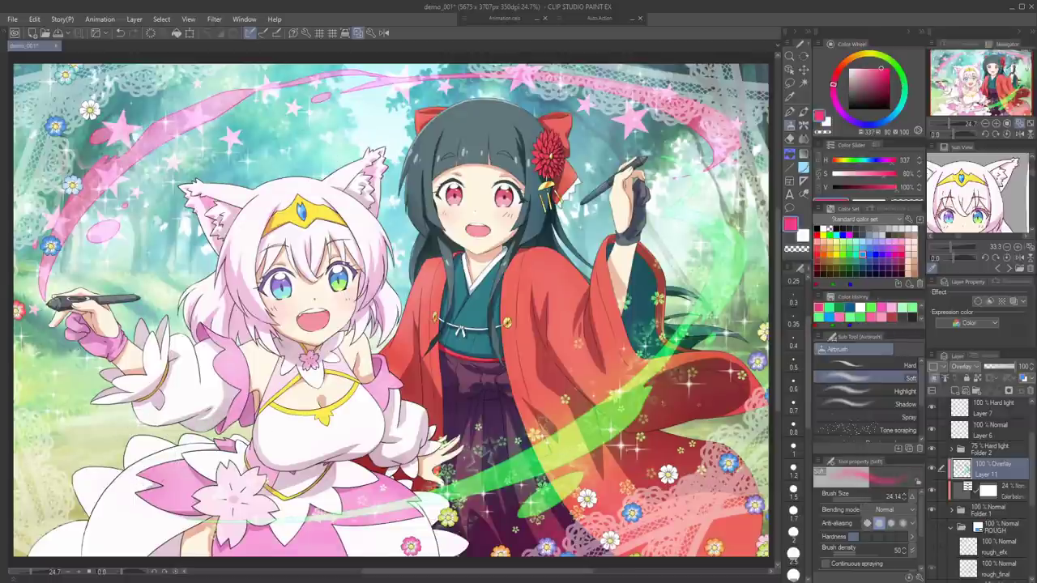
click(863, 68)
drag(482, 398, 471, 472)
Airbrush blue onto the dark hair between the two characters and soften it with the transparent colour
click(890, 118)
click(884, 69)
mouse_move(391, 295)
mouse_down()
mouse_move(400, 264)
mouse_move(432, 301)
mouse_up()
click(868, 69)
key(e)
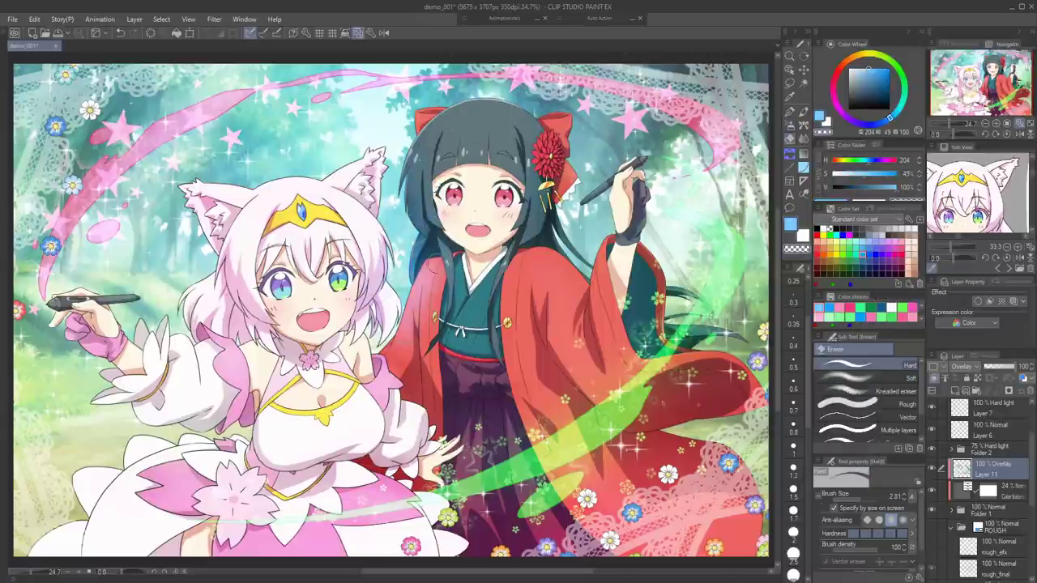
key(b)
key(b)
click(796, 249)
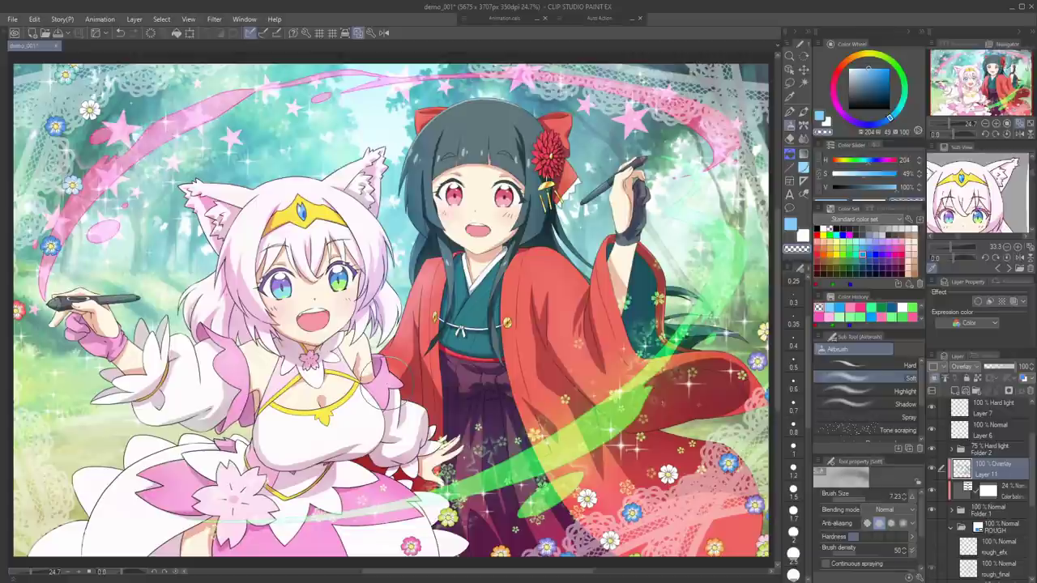
Airbrush light blue along the top of the dark hair and pink along the outer edge of the cat-eared girl's hair
key(c)
mouse_move(445, 119)
mouse_down()
mouse_move(387, 162)
mouse_move(386, 147)
mouse_up()
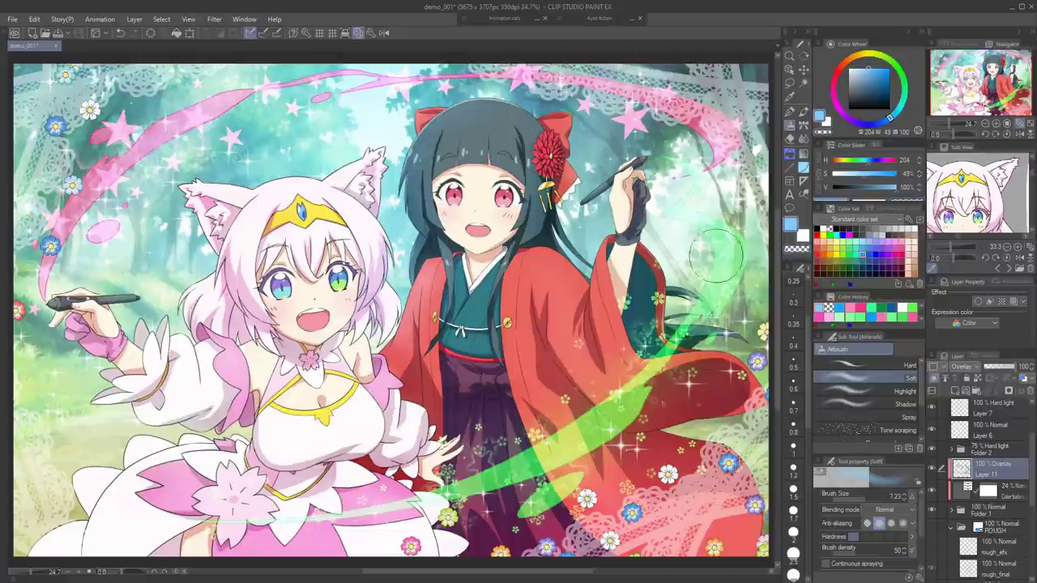
click(833, 91)
drag(191, 182, 141, 291)
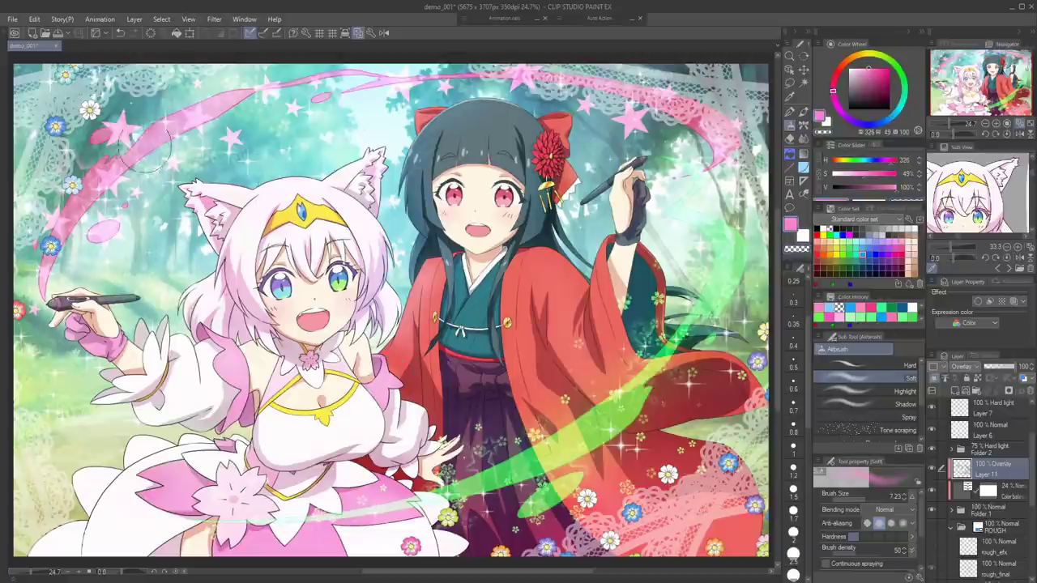
Add a new layer in Screen mode above the Hard light Layer 7
click(986, 409)
click(955, 390)
click(964, 367)
click(966, 468)
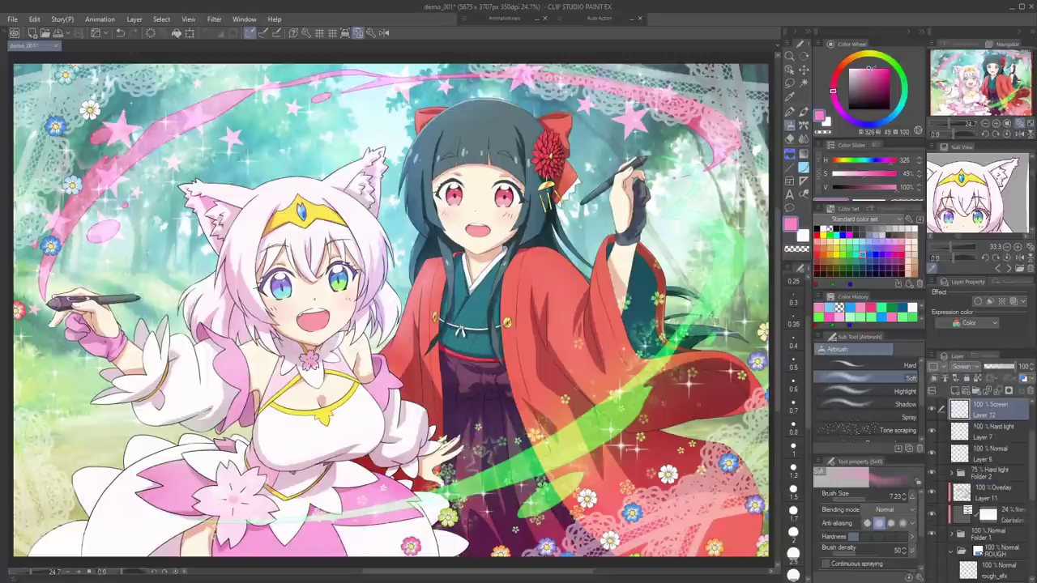
Airbrush a vivid pink glow along the whole pink ribbon across the top of the image
click(888, 69)
key(])
key(])
key([)
key([)
key([)
key([)
drag(94, 241, 107, 162)
mouse_move(240, 105)
mouse_down()
mouse_move(316, 75)
mouse_move(669, 119)
mouse_move(739, 150)
mouse_up()
mouse_move(42, 264)
mouse_down()
mouse_move(160, 147)
mouse_move(326, 104)
mouse_up()
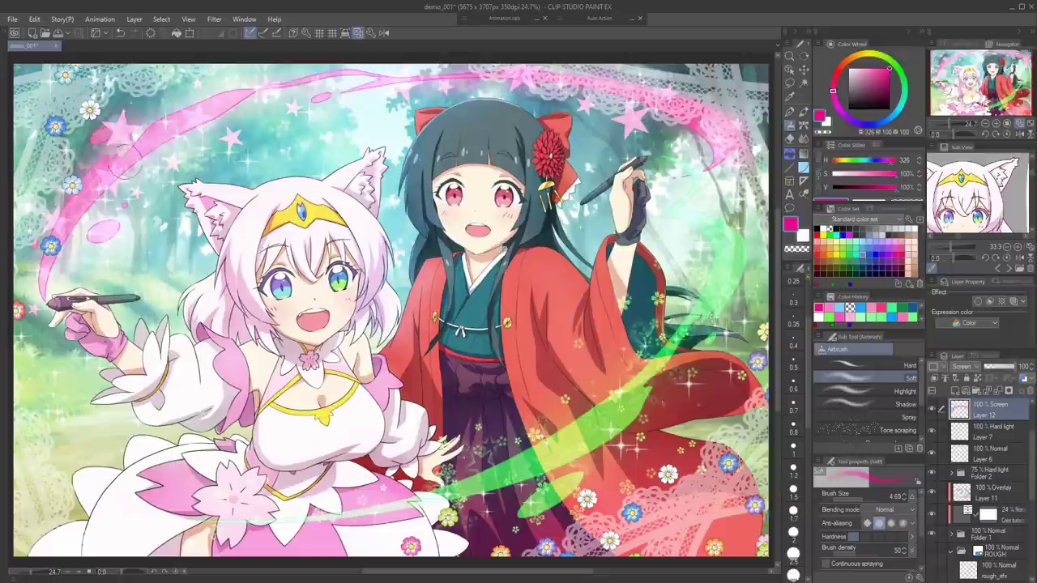
Airbrush a bright green glow along the green ribbon and its lower streaks on the Screen layer
click(885, 57)
mouse_move(725, 223)
mouse_down()
mouse_move(735, 263)
mouse_move(494, 478)
mouse_move(320, 523)
mouse_up()
drag(387, 486, 553, 438)
drag(523, 514, 601, 471)
drag(721, 303, 697, 350)
key([)
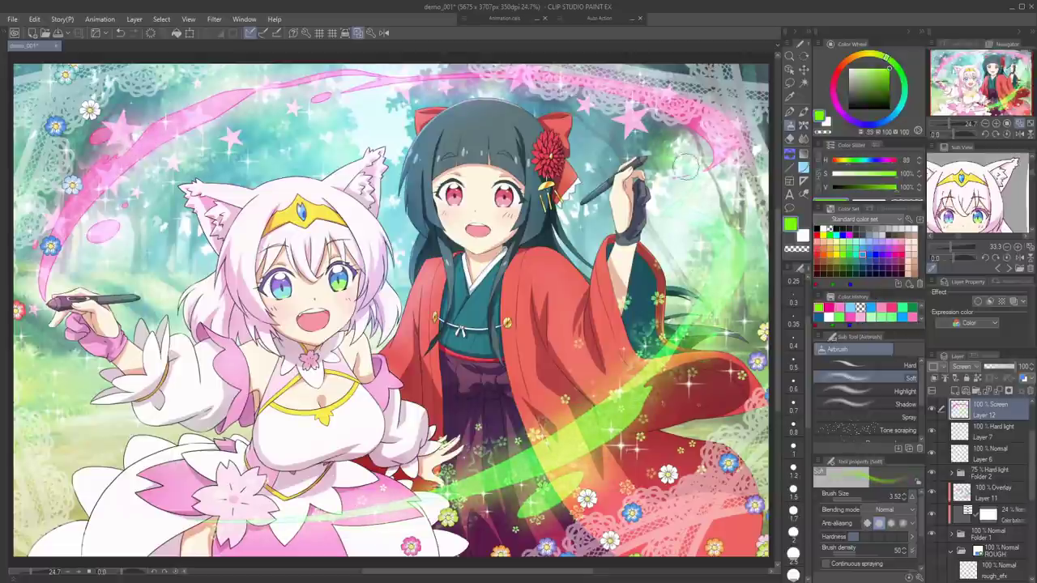
Add a light green glow at the tip of the dark-haired girl's pen with the Hard airbrush
click(910, 365)
click(894, 63)
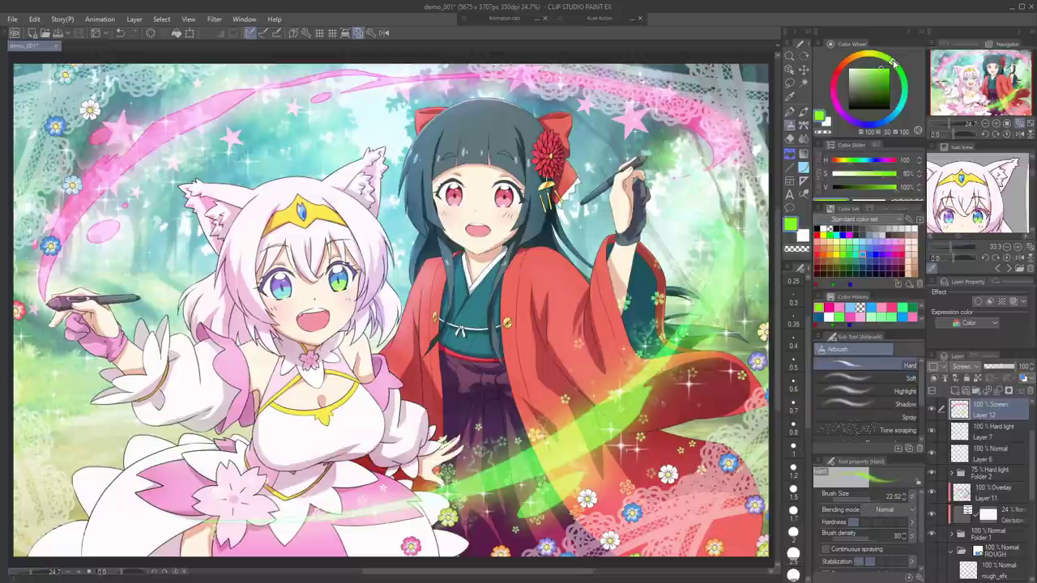
drag(652, 166, 650, 194)
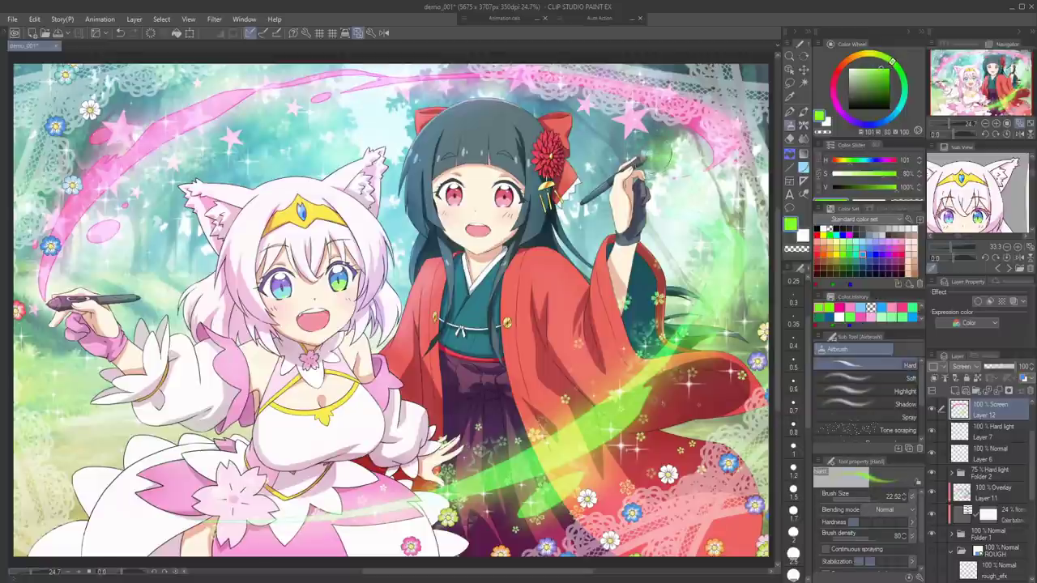
Paint a pink glow with a white centre at the tip of the cat-eared girl's pen
click(832, 86)
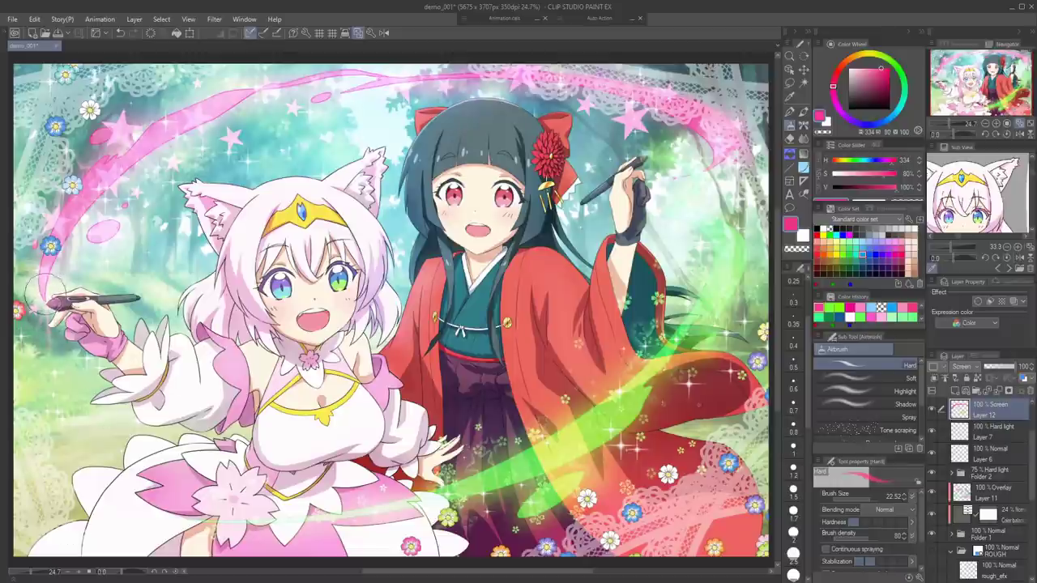
click(849, 69)
drag(50, 297, 55, 302)
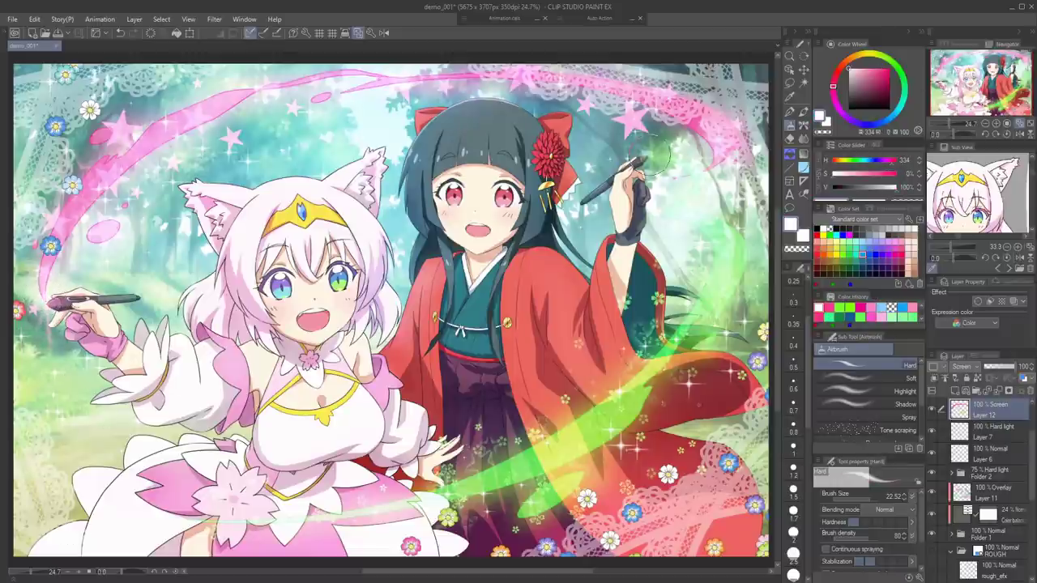
click(42, 293)
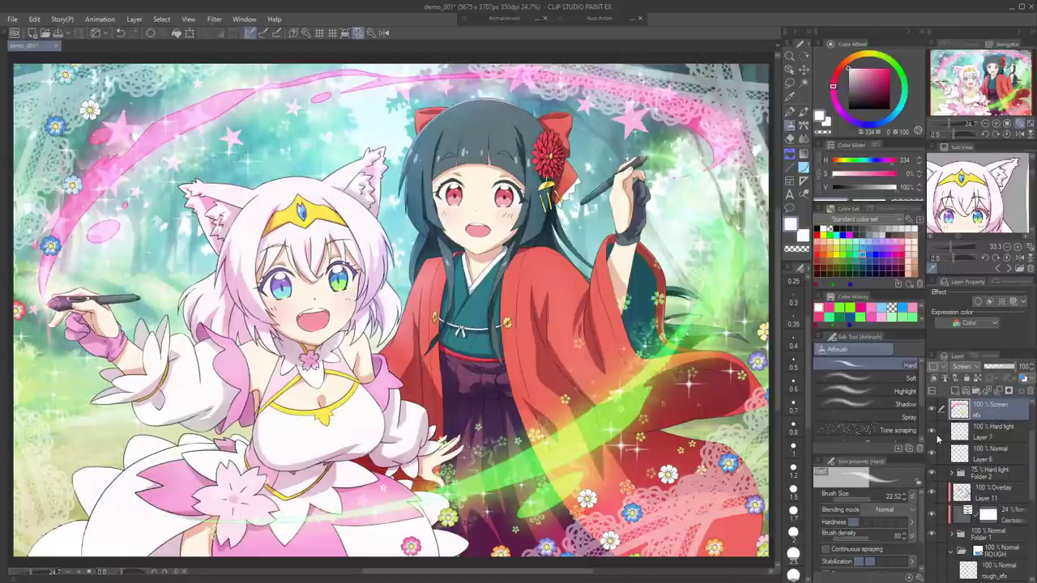
On a new Screen layer above the Overlay layer, airbrush a soft pink glow into the dark-haired girl's eyes
click(995, 493)
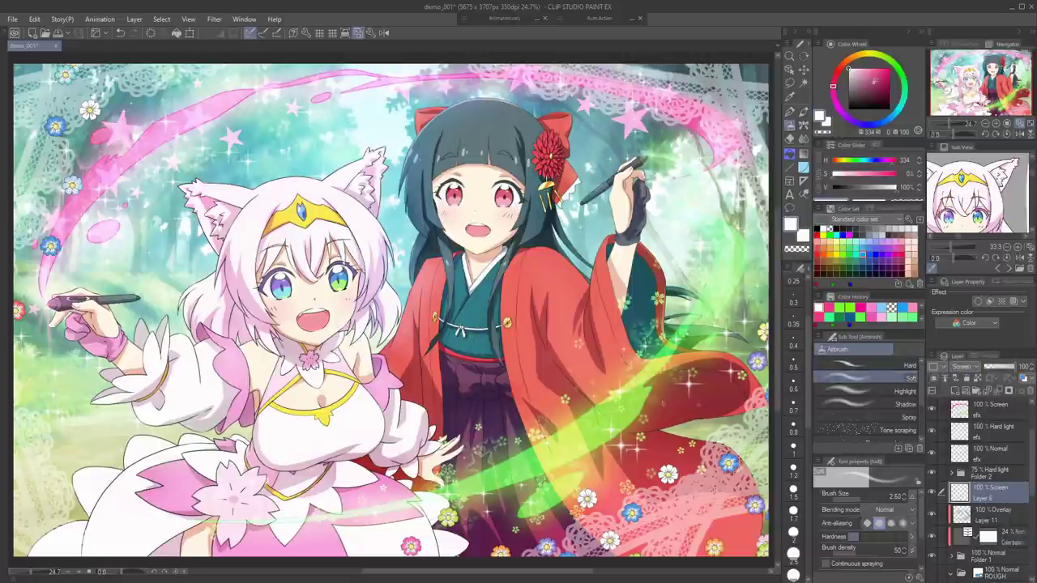
drag(875, 81, 874, 68)
mouse_move(496, 185)
mouse_down()
mouse_move(493, 267)
mouse_move(533, 285)
mouse_up()
drag(328, 275, 346, 275)
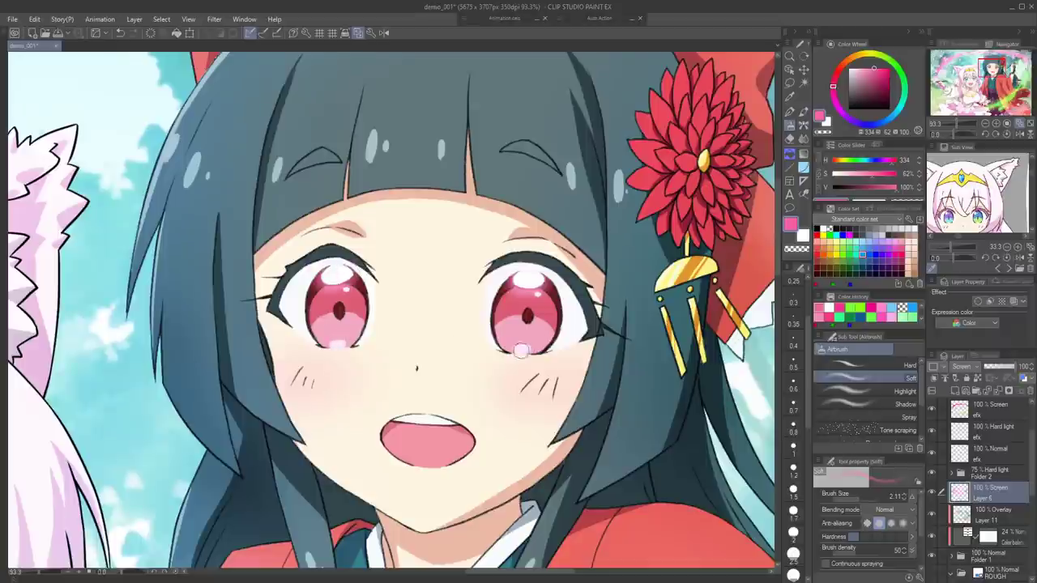
drag(521, 351, 528, 349)
drag(454, 324, 567, 316)
Airbrush soft blue and yellow glows into the cat-eared girl's eyes on the same Screen layer
drag(324, 421, 453, 308)
click(883, 120)
drag(327, 378, 355, 379)
mouse_move(102, 402)
mouse_down()
mouse_move(133, 403)
mouse_move(121, 403)
mouse_up()
drag(856, 56, 870, 54)
drag(340, 451, 356, 451)
mouse_move(130, 485)
mouse_down()
mouse_move(145, 481)
mouse_move(131, 484)
mouse_up()
drag(243, 389, 301, 460)
Add a soft blue glow to the tiara's gem and an orange glow to the gold ornaments
click(889, 119)
drag(251, 202, 254, 230)
mouse_move(489, 267)
mouse_down()
mouse_move(429, 324)
mouse_move(497, 344)
mouse_move(418, 392)
mouse_up()
click(855, 56)
click(888, 69)
drag(547, 250, 565, 235)
mouse_move(348, 348)
mouse_down()
mouse_move(651, 290)
mouse_move(672, 302)
mouse_up()
drag(173, 263, 209, 244)
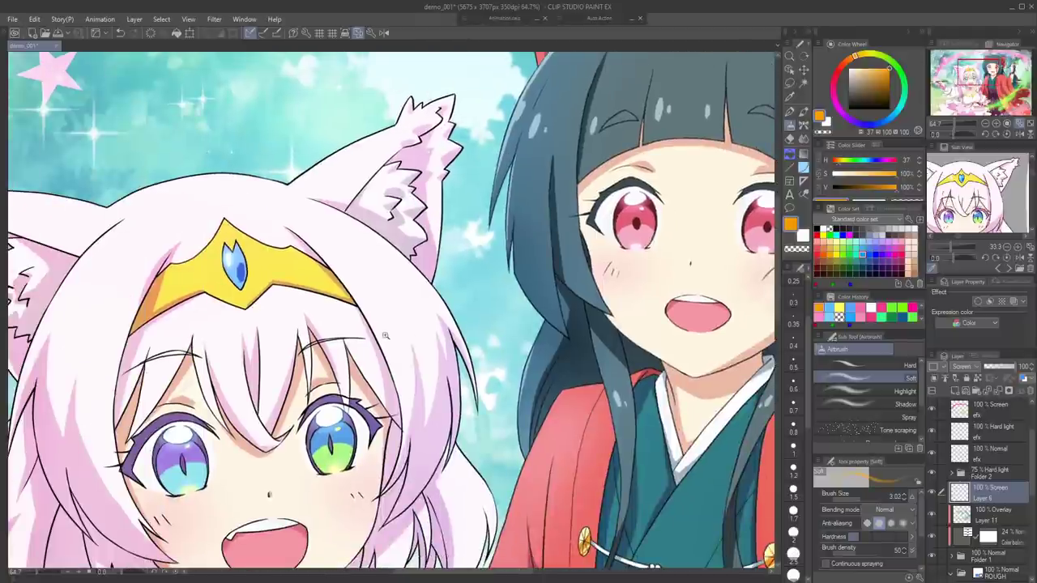
scroll(385, 335, down, 4)
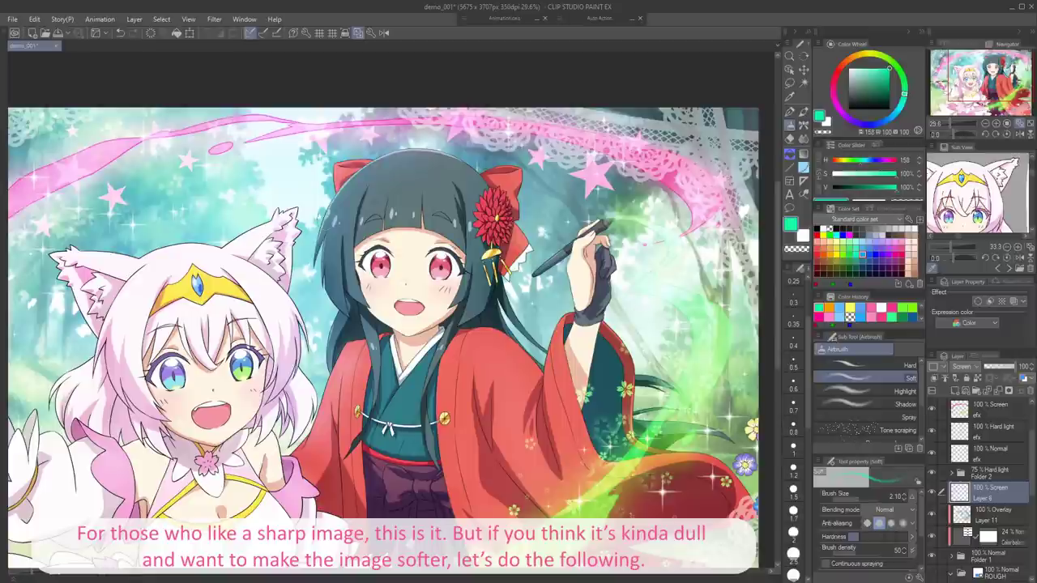
Merge all visible layers into a new layer at the top of the layer stack
click(357, 33)
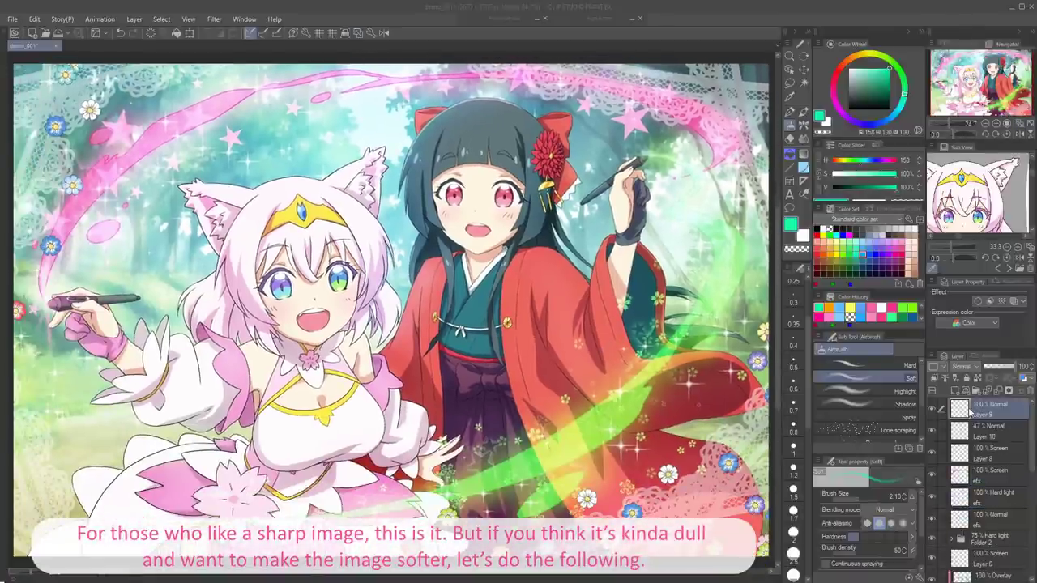
click(965, 411)
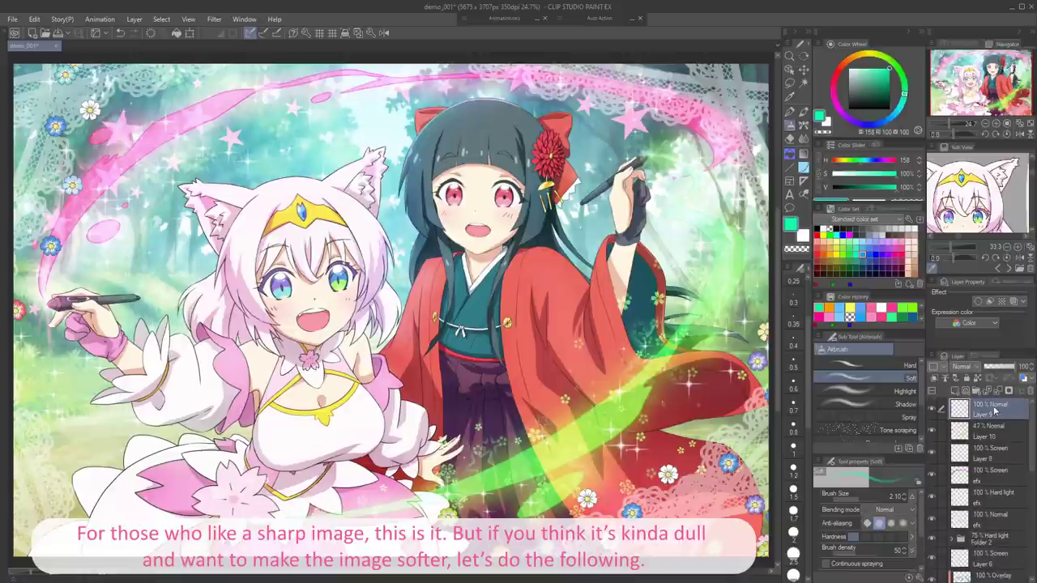
click(135, 19)
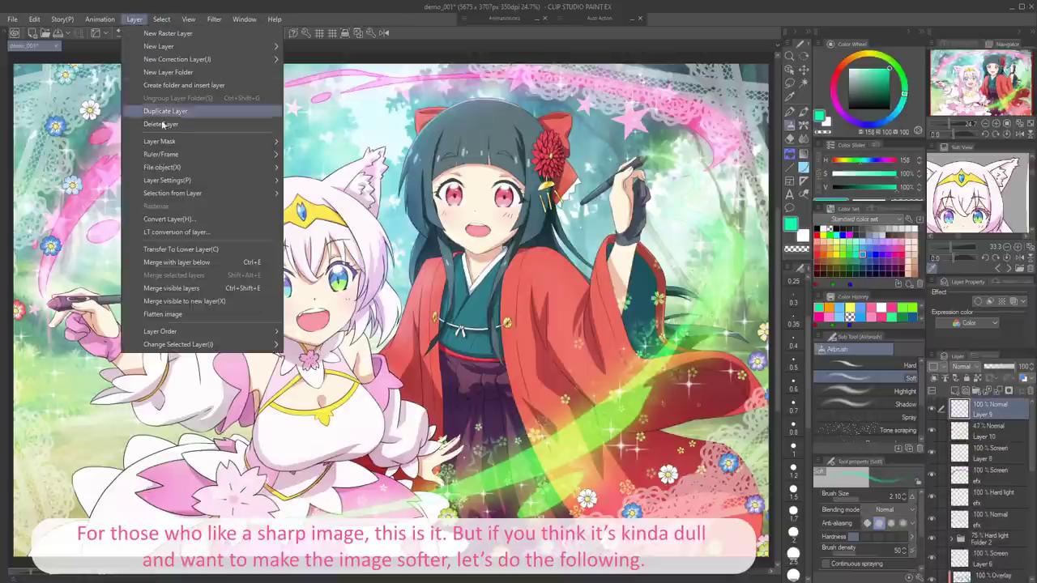
click(251, 300)
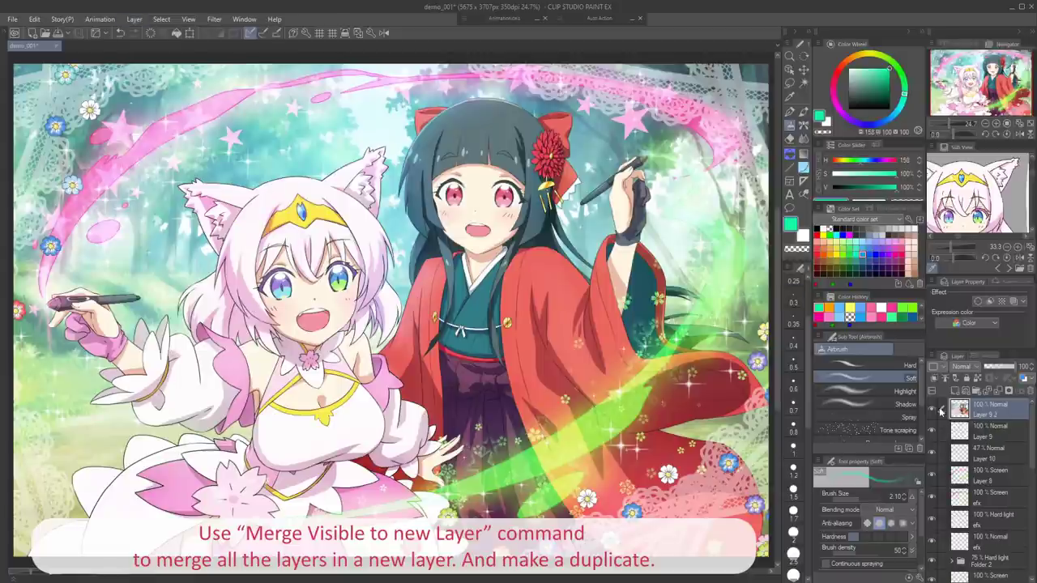
Try a light Gaussian blur on the merged layer and lower its opacity to 47%
click(215, 18)
mouse_move(239, 34)
click(324, 65)
drag(310, 263, 316, 263)
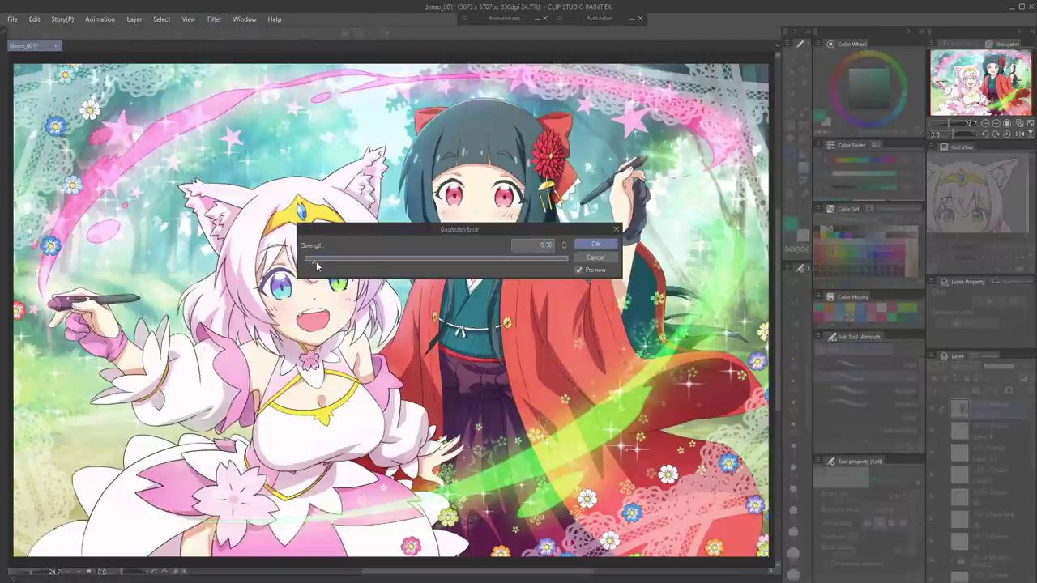
click(595, 244)
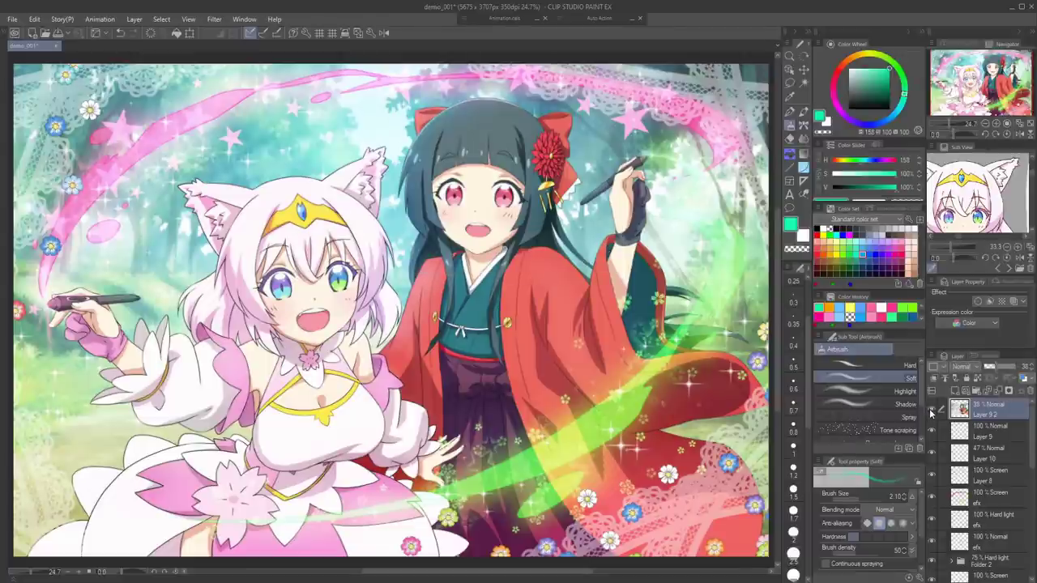
drag(996, 368, 994, 368)
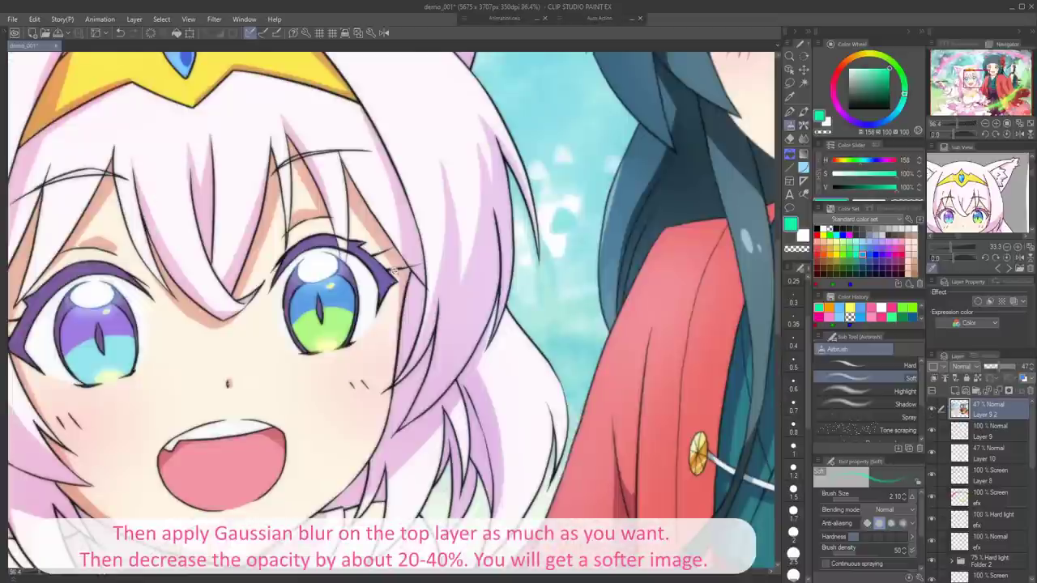
Check the softened faces up close, then undo the merged layer's opacity change and blur
scroll(353, 295, up, 5)
drag(513, 300, 381, 411)
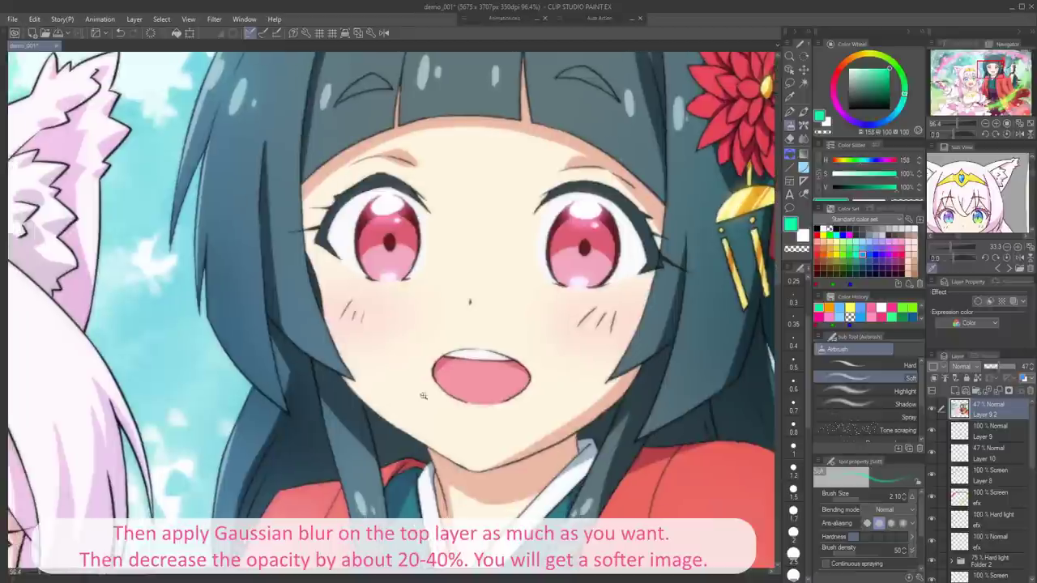
drag(438, 357, 388, 356)
drag(478, 381, 544, 395)
key(ctrl+z)
key(ctrl+z)
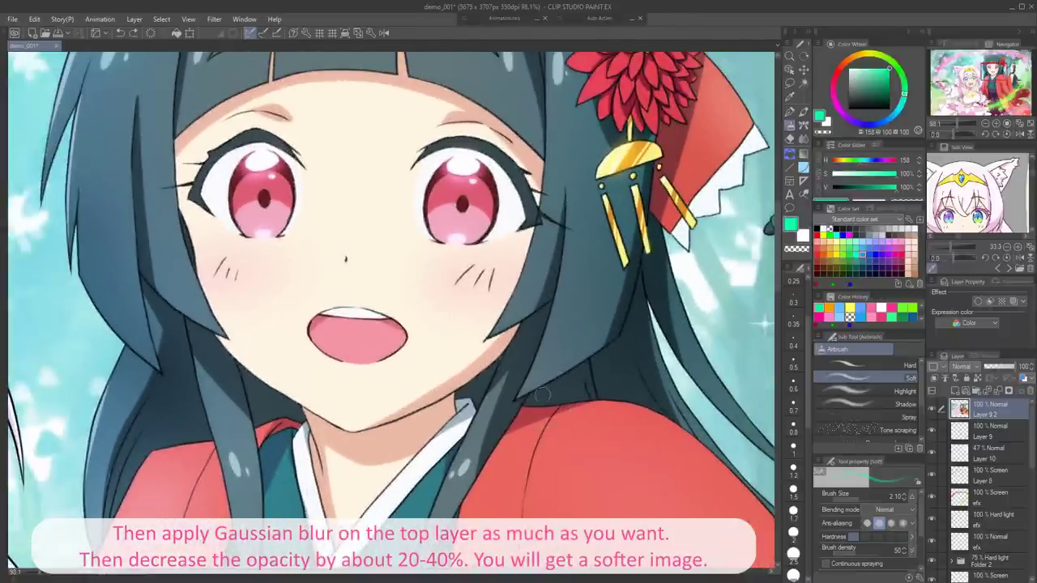
Apply a Gaussian blur of strength 6.00 to the merged layer and set its opacity to 34%
click(214, 18)
mouse_move(231, 33)
click(316, 73)
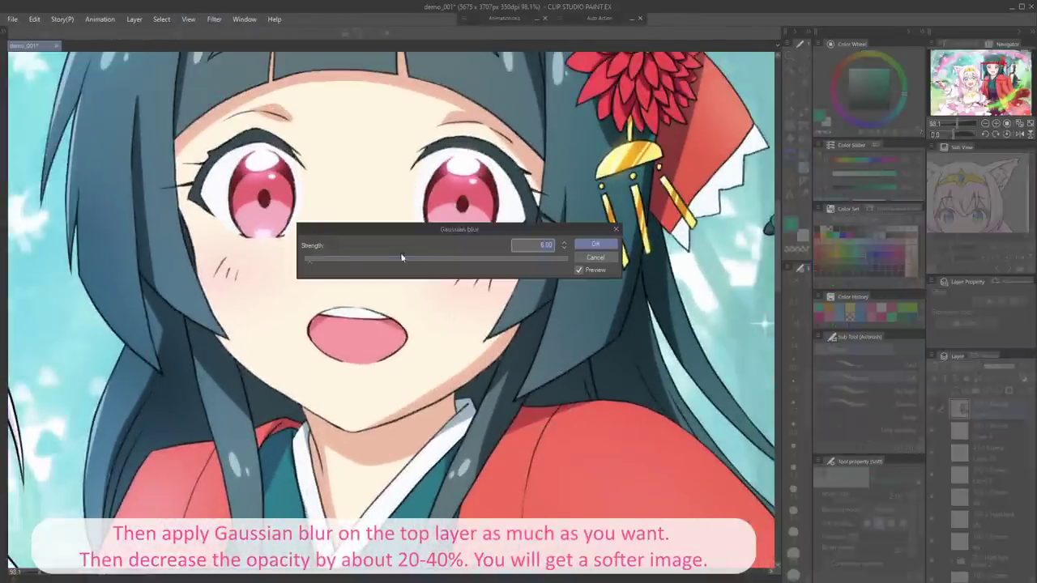
key(Return)
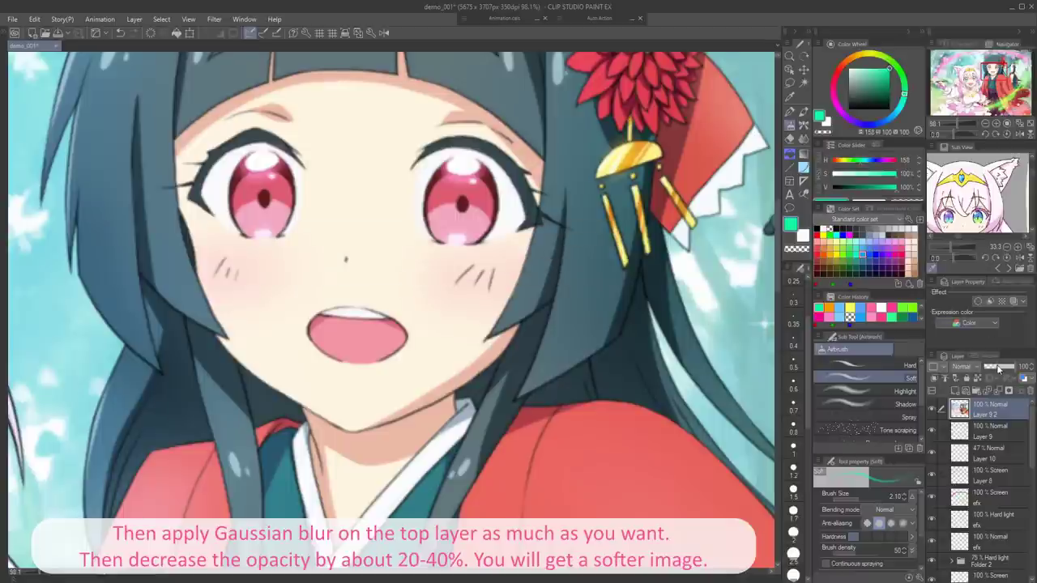
drag(999, 368, 995, 369)
Compare both girls' faces with and without the softening by toggling the blurred layer's visibility
scroll(587, 409, down, 2)
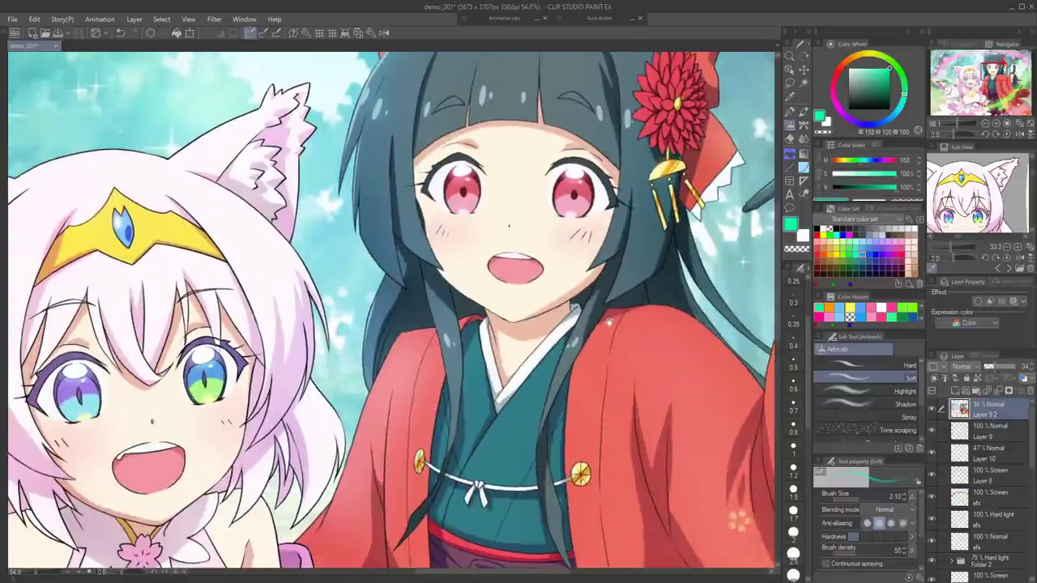
drag(235, 442, 360, 449)
scroll(352, 412, up, 3)
click(933, 409)
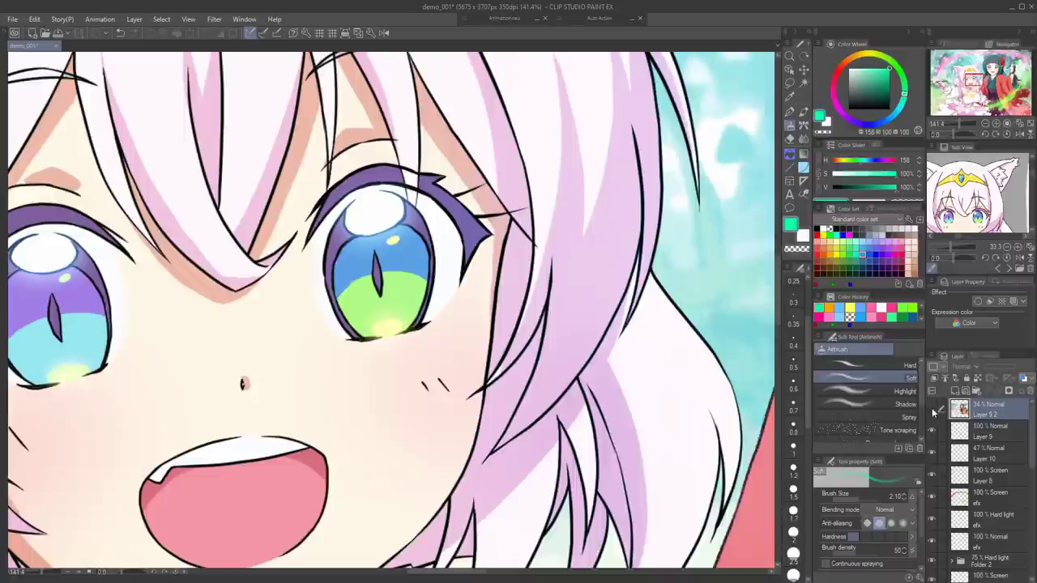
click(932, 409)
drag(713, 202, 48, 454)
click(932, 409)
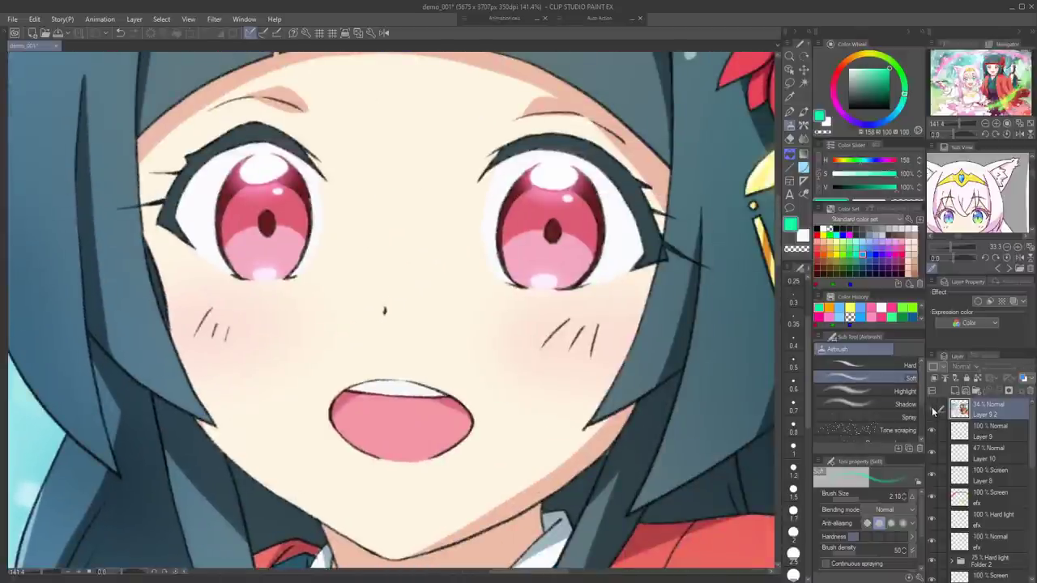
click(932, 409)
scroll(465, 263, down, 8)
scroll(470, 332, up, 3)
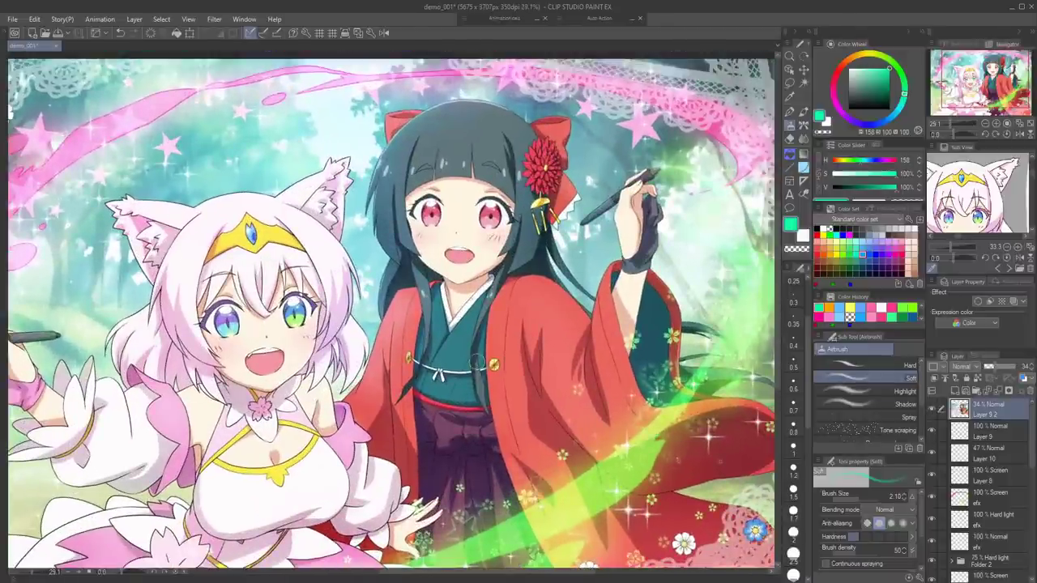
Merge all visible layers into another new top layer and set its blending mode to Screen
click(358, 33)
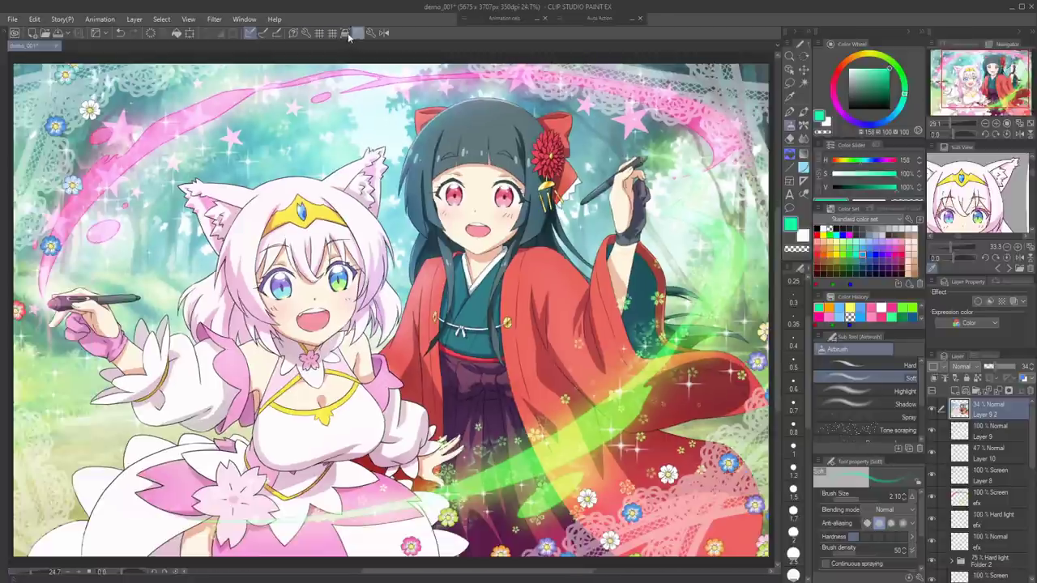
click(212, 19)
mouse_move(136, 20)
click(200, 301)
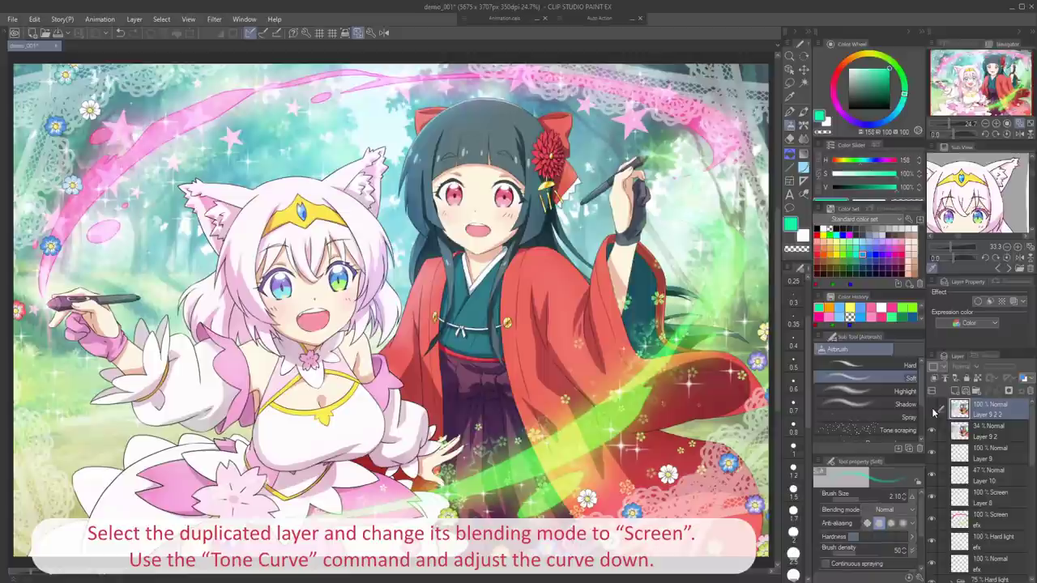
click(964, 366)
click(970, 411)
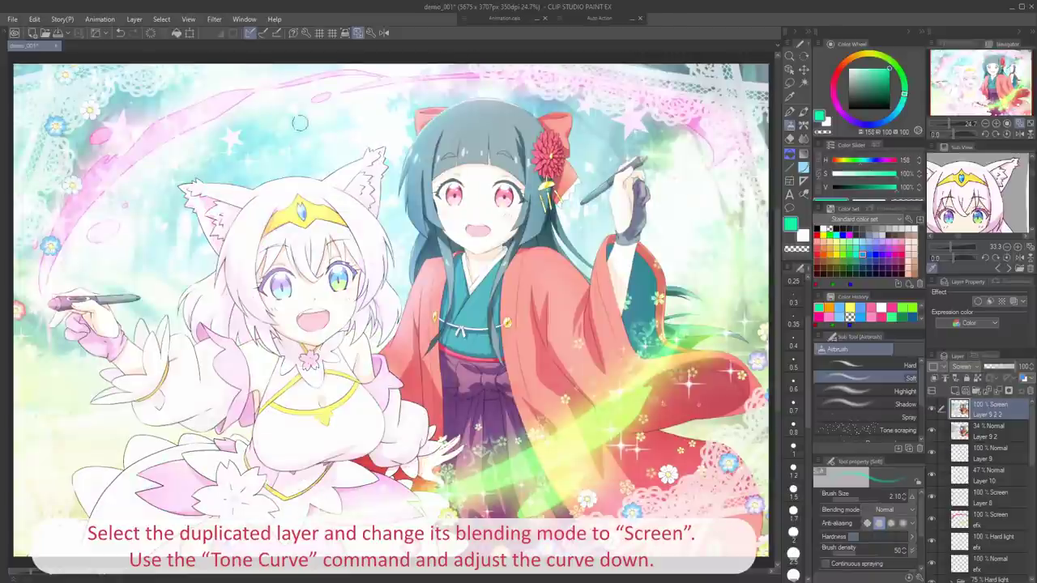
Darken the merged Screen layer by pulling its tone curve down
click(35, 18)
mouse_move(154, 268)
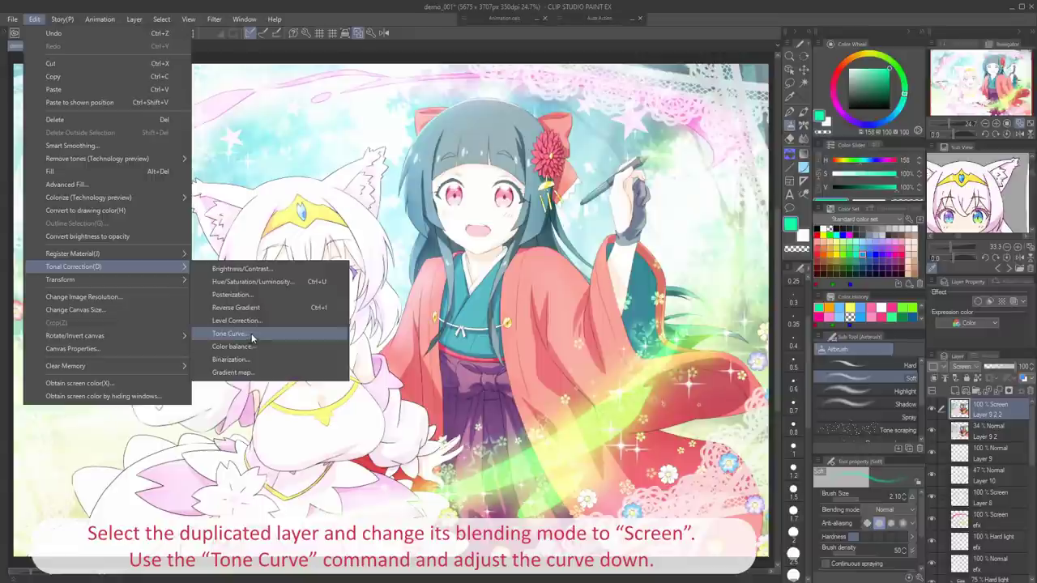
click(251, 334)
drag(592, 383, 648, 465)
click(674, 314)
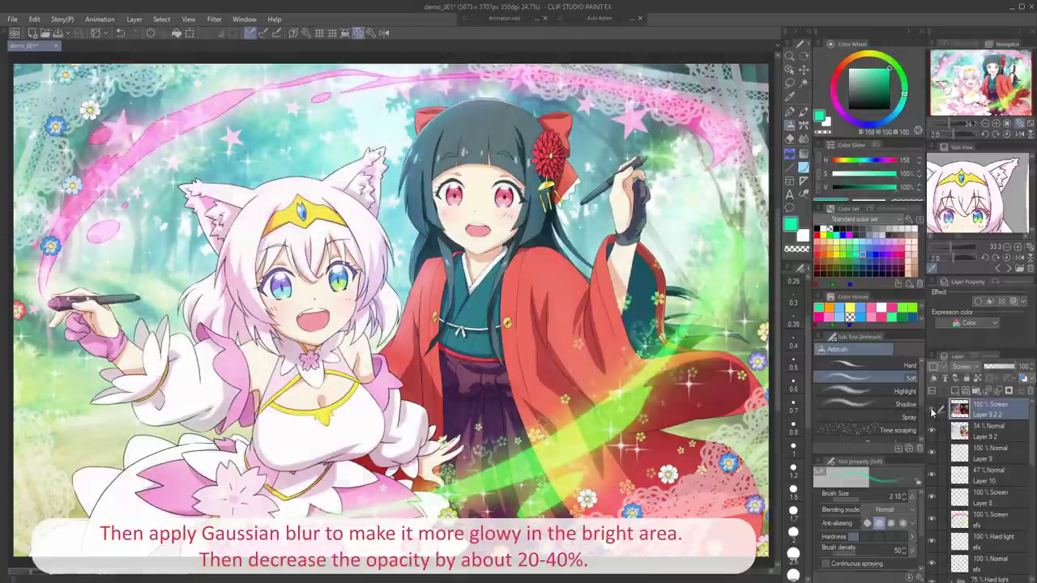
Apply a Gaussian blur of strength 77.08 to the merged Screen layer
click(214, 19)
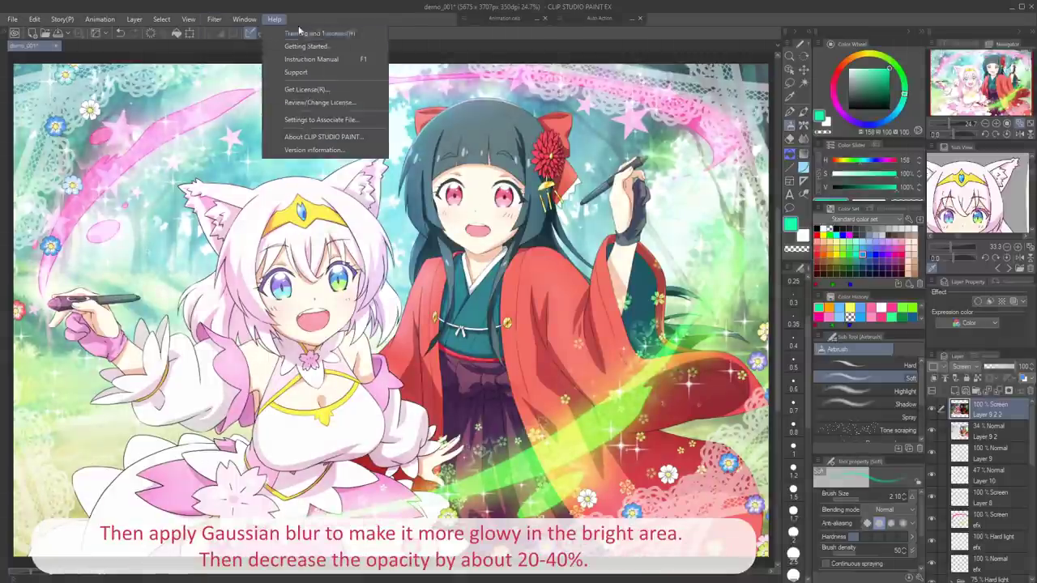
mouse_move(235, 34)
click(325, 62)
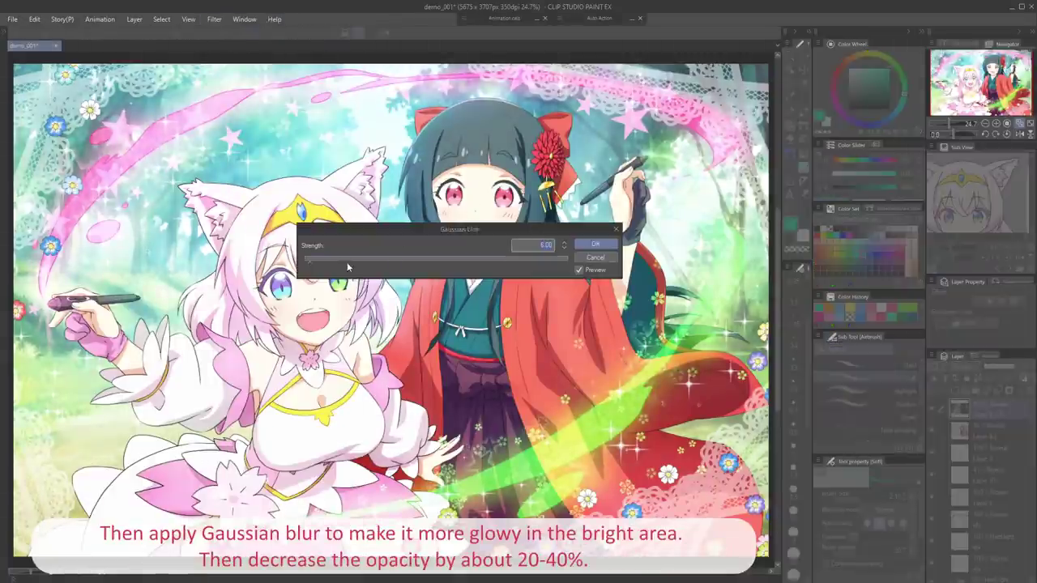
drag(351, 267, 392, 268)
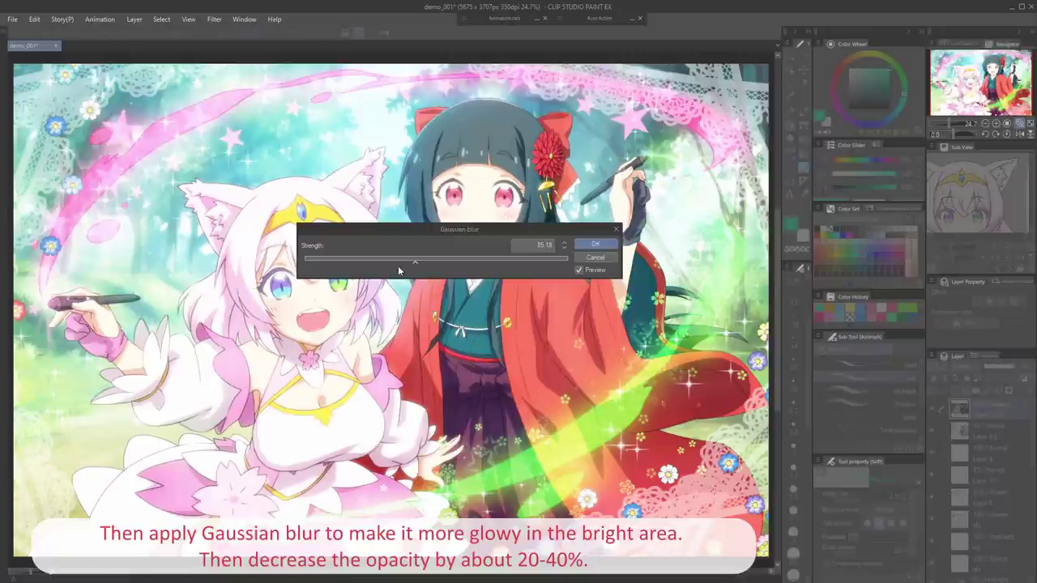
drag(407, 266, 405, 265)
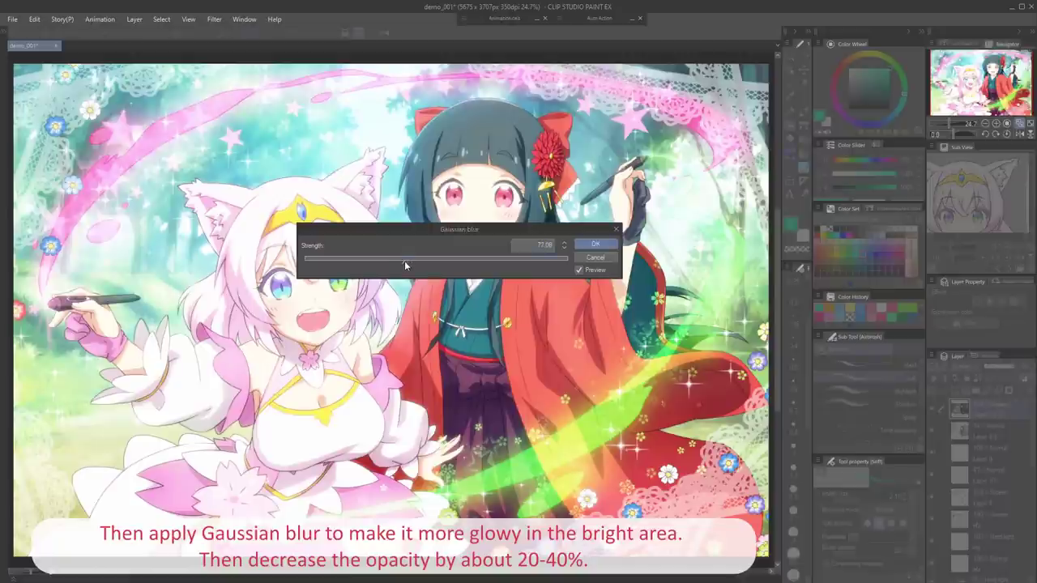
click(597, 245)
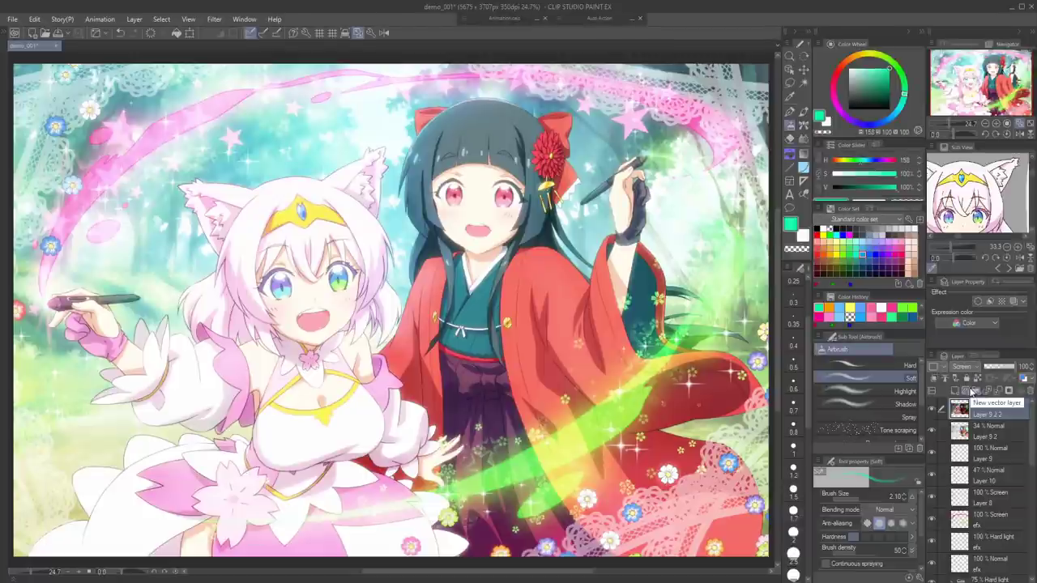
Lower the blurred Screen layer's opacity to 43% and toggle its visibility to compare the glow
drag(1003, 370, 989, 369)
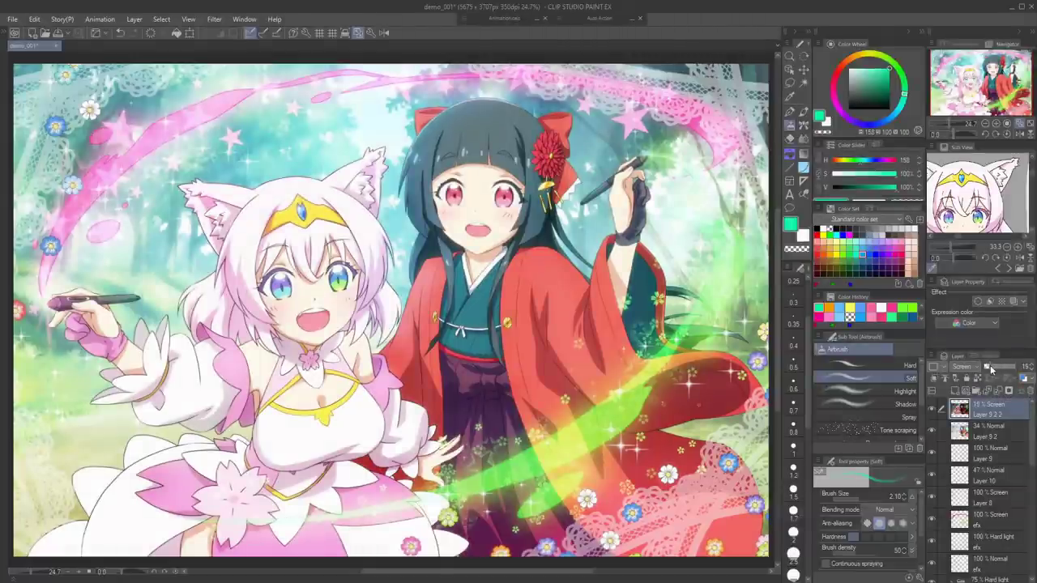
click(931, 411)
click(931, 412)
click(931, 411)
click(930, 411)
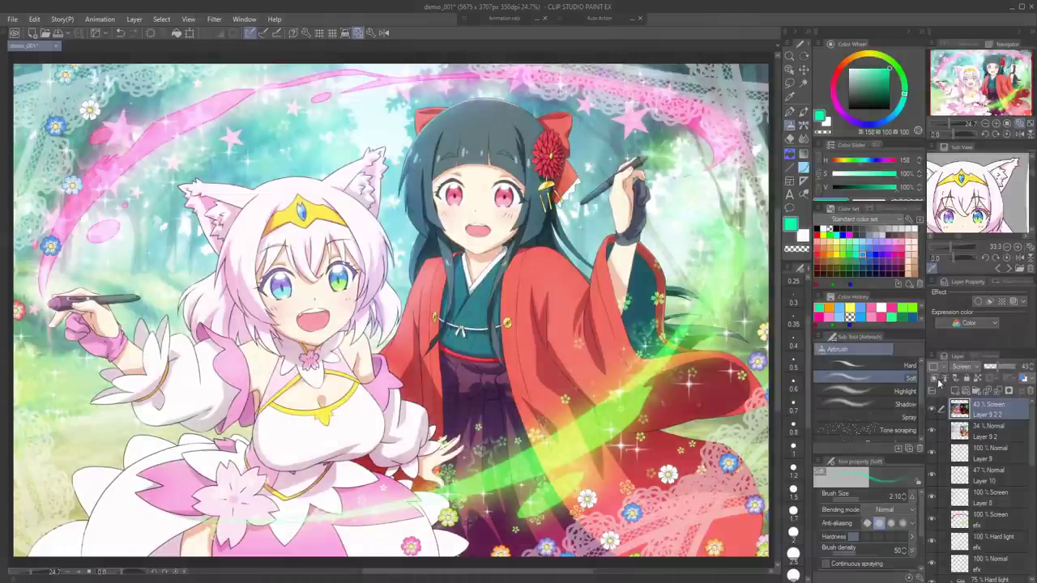
Add a new Screen layer on top and airbrush a soft light blue glow (H 187, S 69, V 100) along the image's upper edge
click(938, 380)
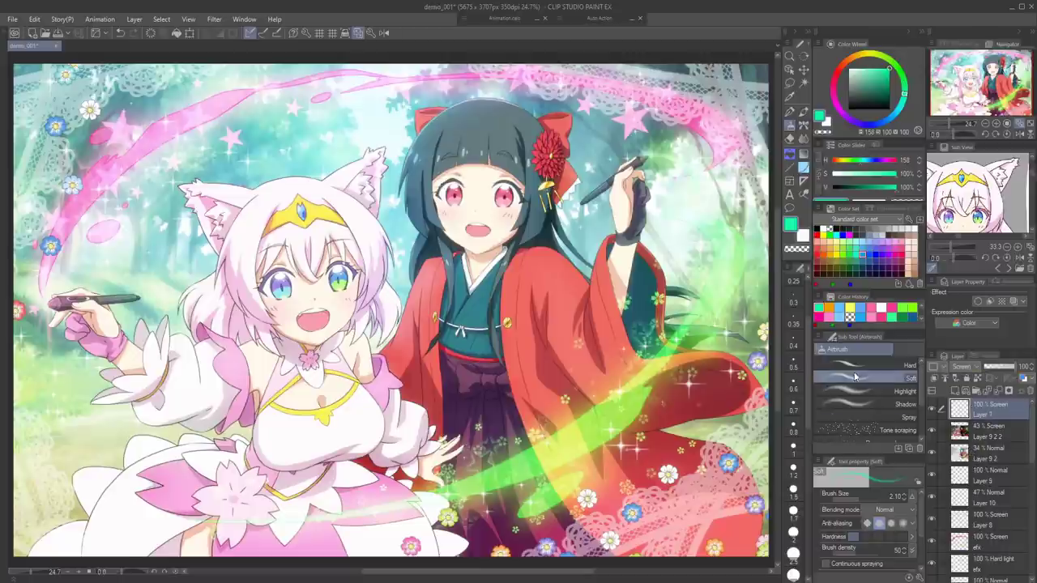
drag(869, 80, 897, 49)
drag(905, 92, 897, 114)
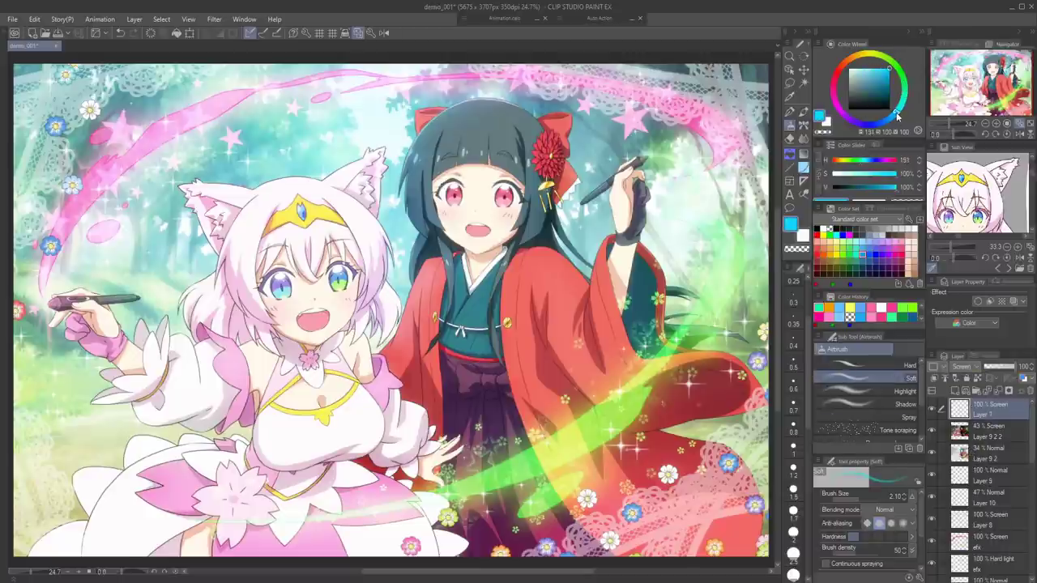
drag(488, 191, 462, 192)
drag(478, 191, 472, 213)
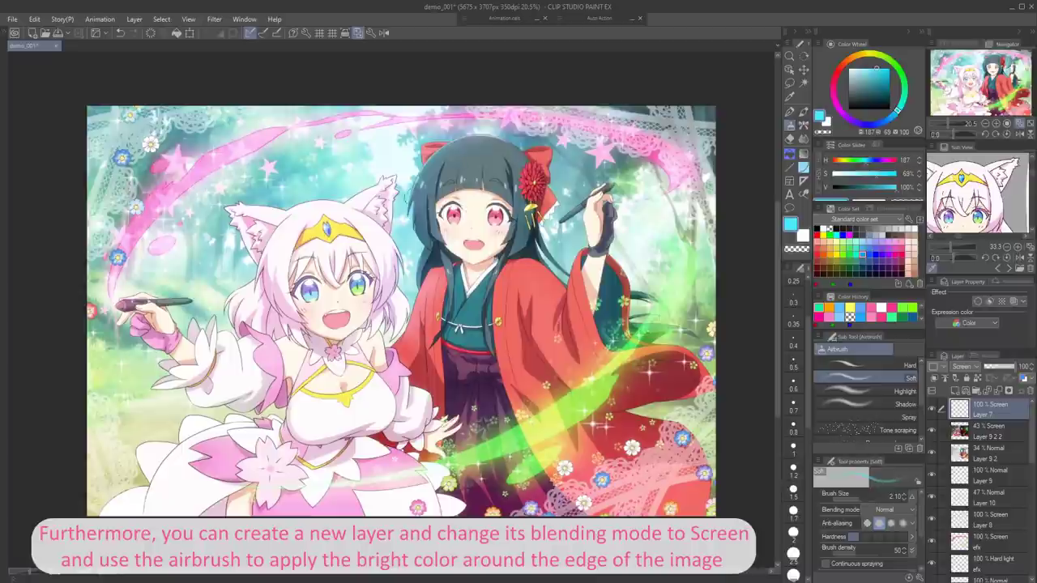
drag(473, 145, 559, 146)
mouse_move(371, 139)
mouse_down()
mouse_move(489, 91)
mouse_move(652, 95)
mouse_up()
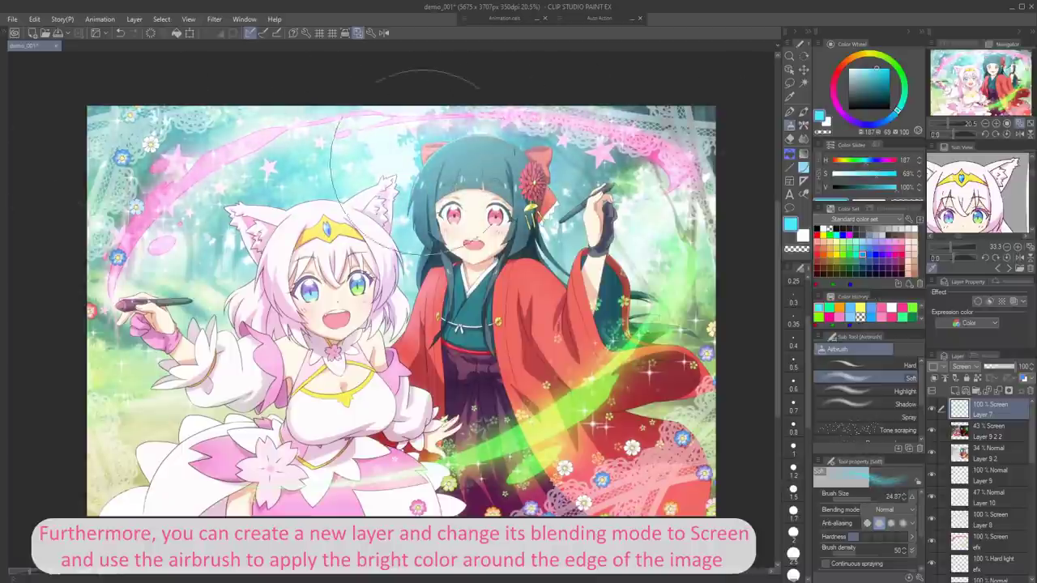
key(ctrl+z)
key([)
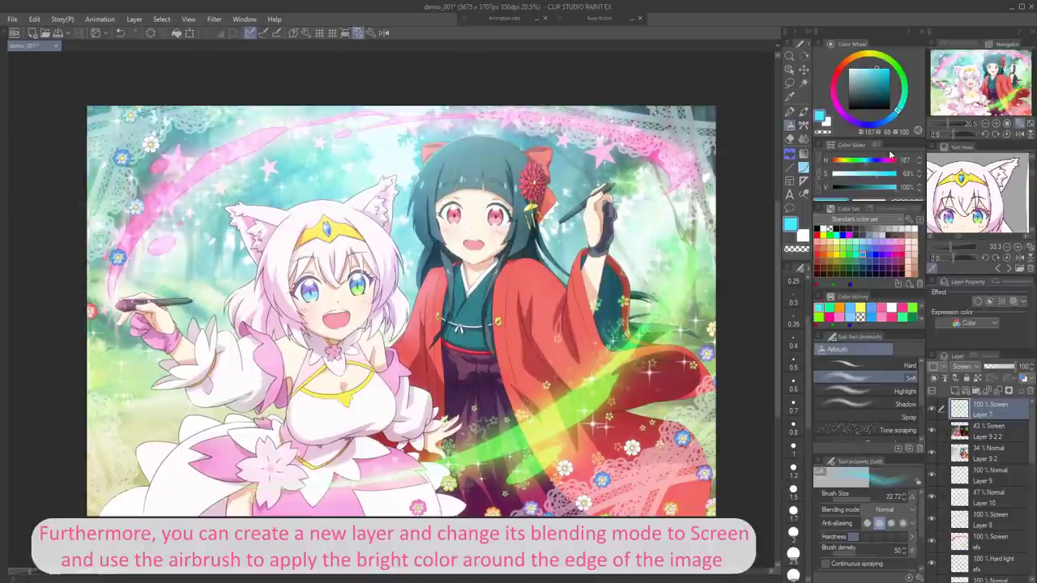
Airbrush soft glows in green (H 104, S 93, V 100) and pink (H 336, S 94, V 100) around the image's lower edge
drag(905, 85, 903, 79)
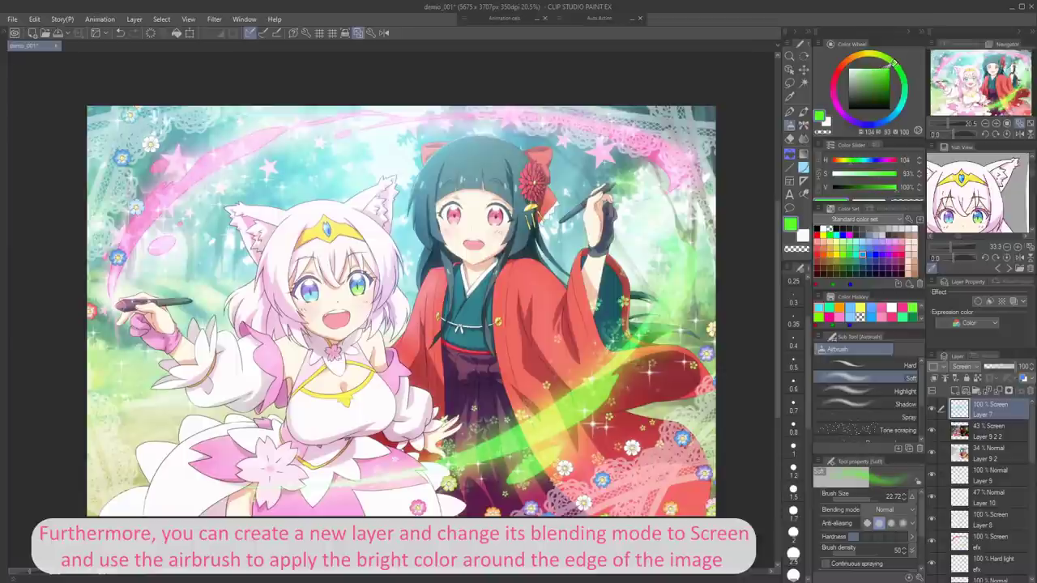
mouse_move(673, 494)
mouse_down()
mouse_move(162, 526)
mouse_move(660, 518)
mouse_move(405, 482)
mouse_up()
key([)
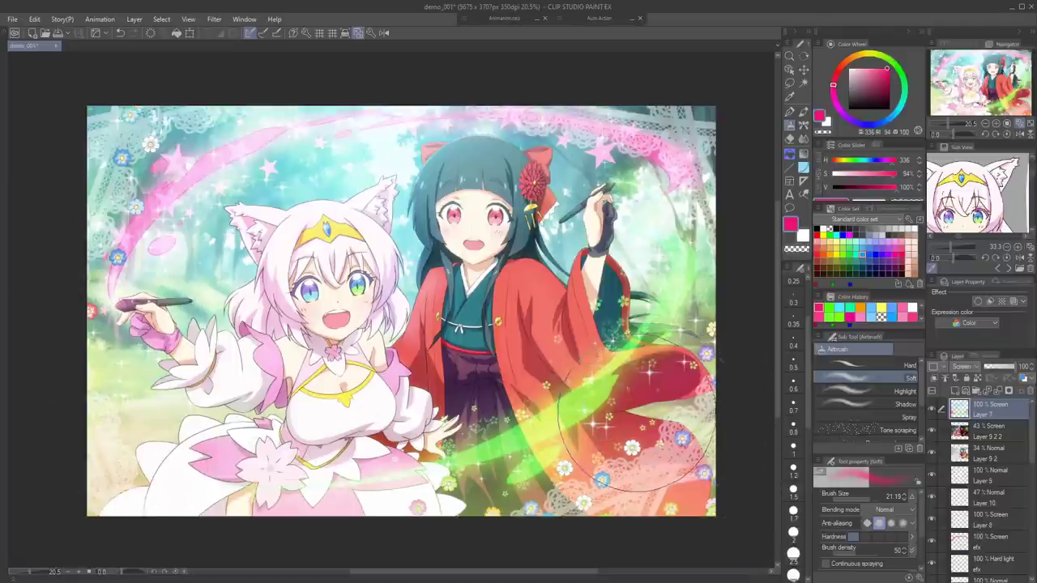
Toggle the visibility of the top glow and effect layers to compare the image with and without them
scroll(658, 409, up, 1)
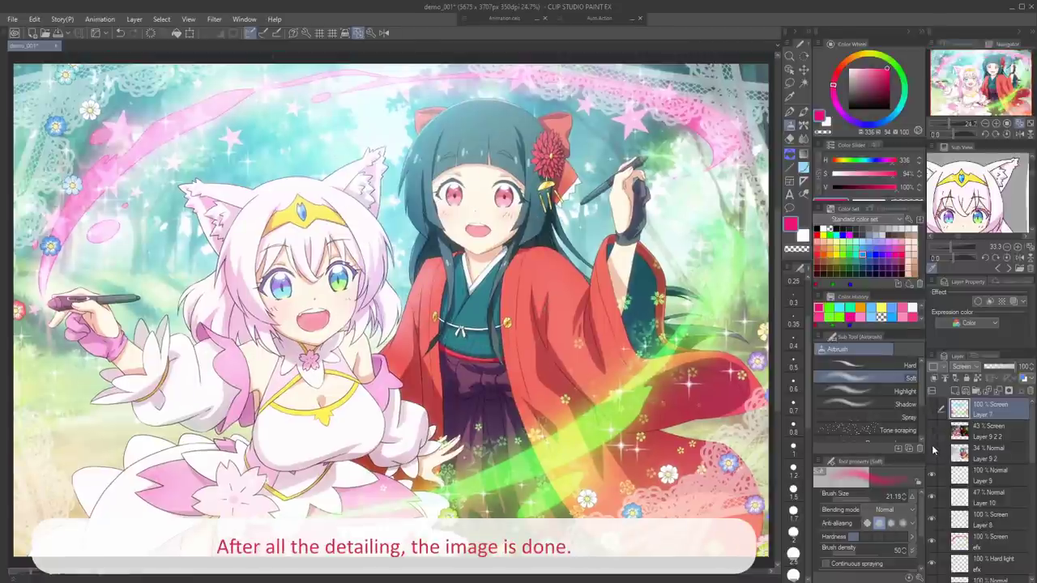
drag(932, 449, 931, 407)
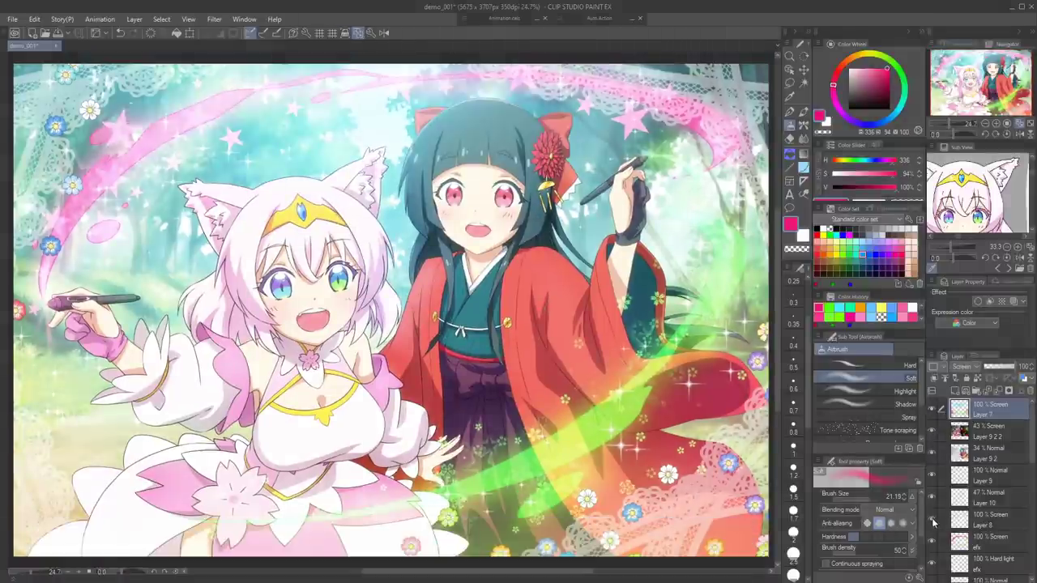
click(932, 519)
click(931, 541)
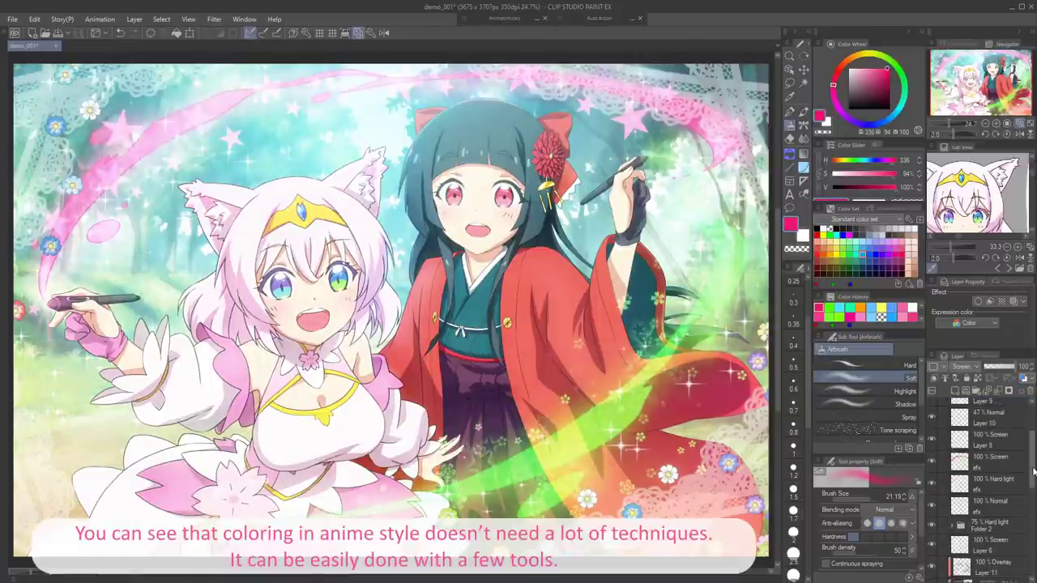
Group all layers above Folder 2, from the Normal efx layer up to the top Screen layer, into a new folder
mouse_move(1033, 440)
mouse_down()
mouse_move(1033, 469)
mouse_move(1033, 437)
mouse_up()
click(1001, 549)
shift+click(1006, 411)
drag(989, 408, 976, 392)
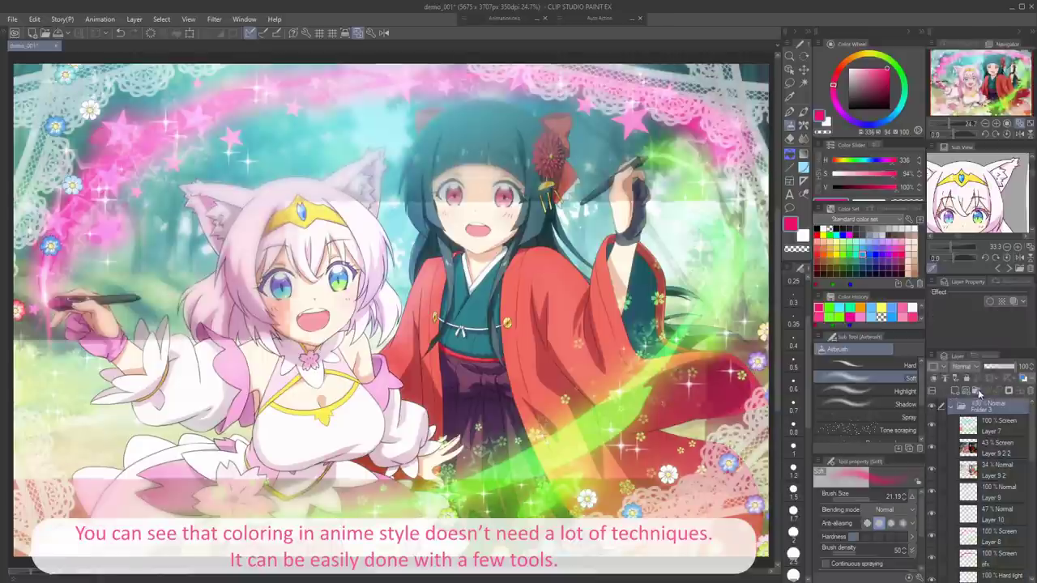
Set the new effects folder's blending mode to Through, collapse it and rename it EFX
click(965, 367)
click(964, 377)
click(951, 408)
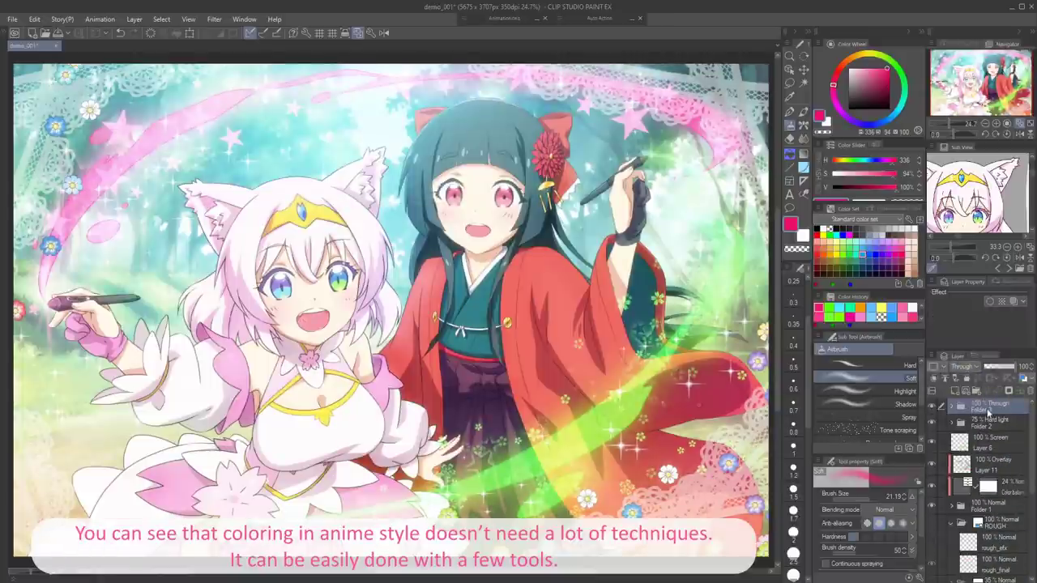
Toggle the EFX folder's visibility several times to compare the illustration with and without the effects, leaving it visible
click(932, 407)
click(931, 408)
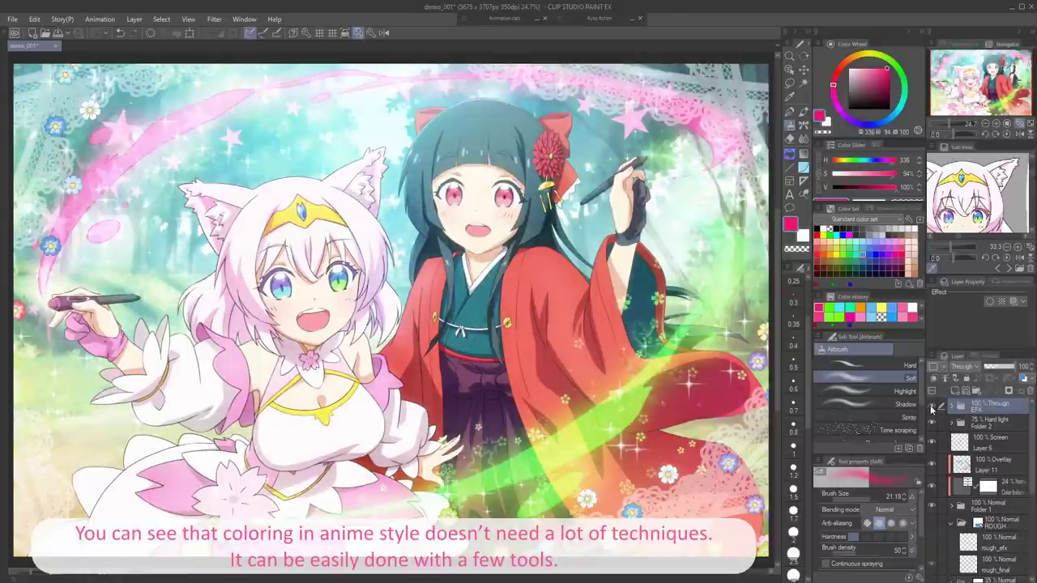
click(931, 408)
click(932, 407)
click(932, 407)
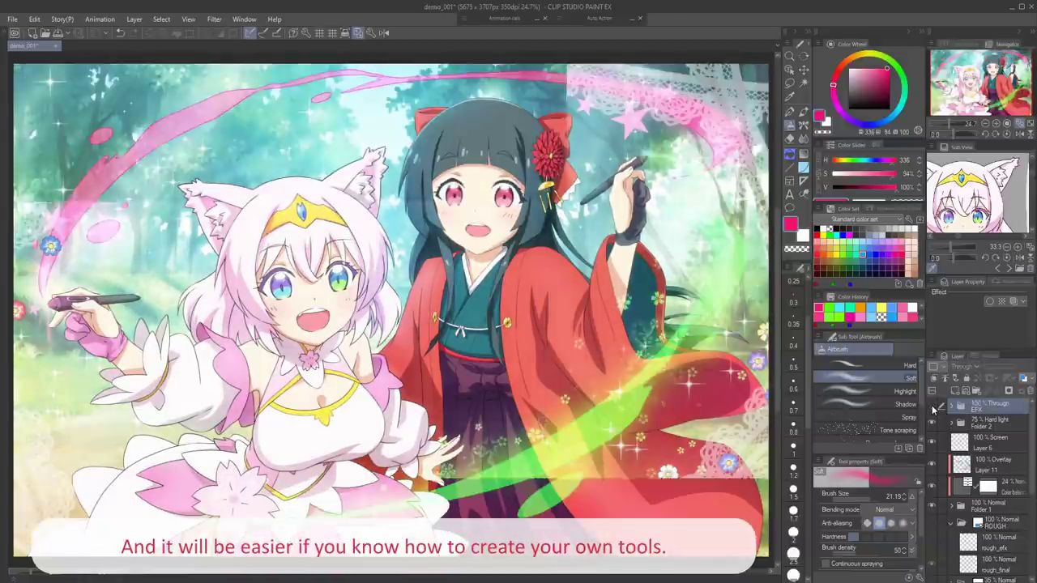
click(931, 406)
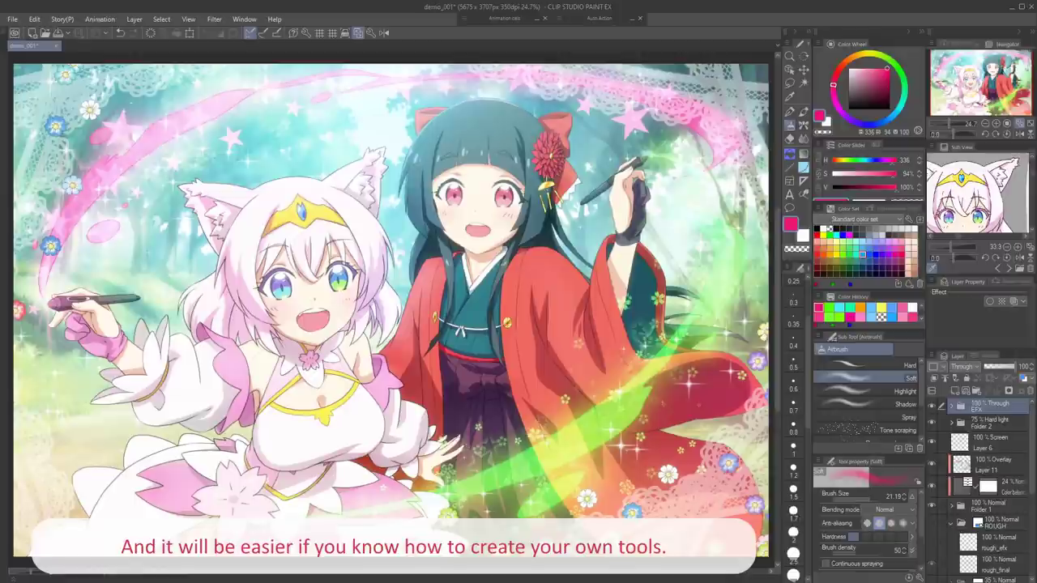